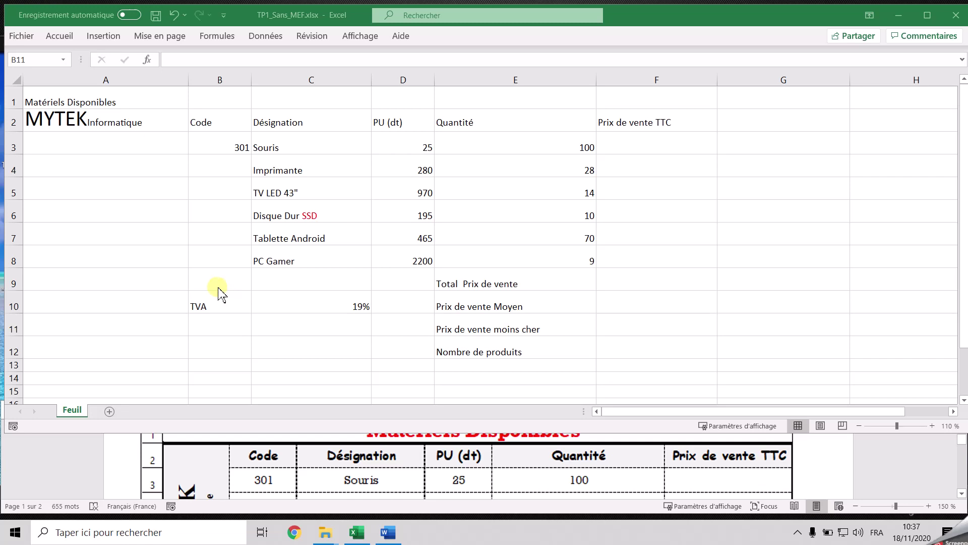
pyautogui.click(17, 36)
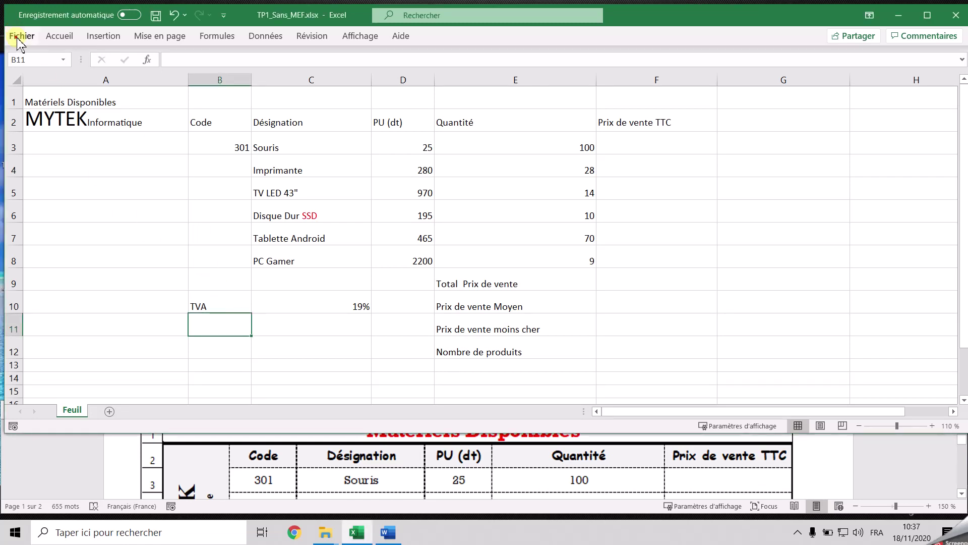
pyautogui.click(19, 36)
pyautogui.click(29, 95)
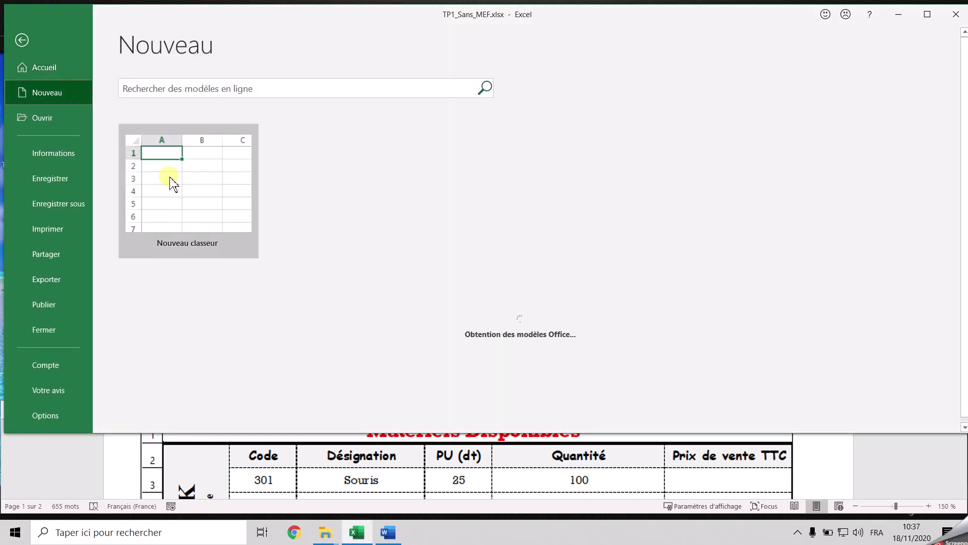
pyautogui.click(20, 45)
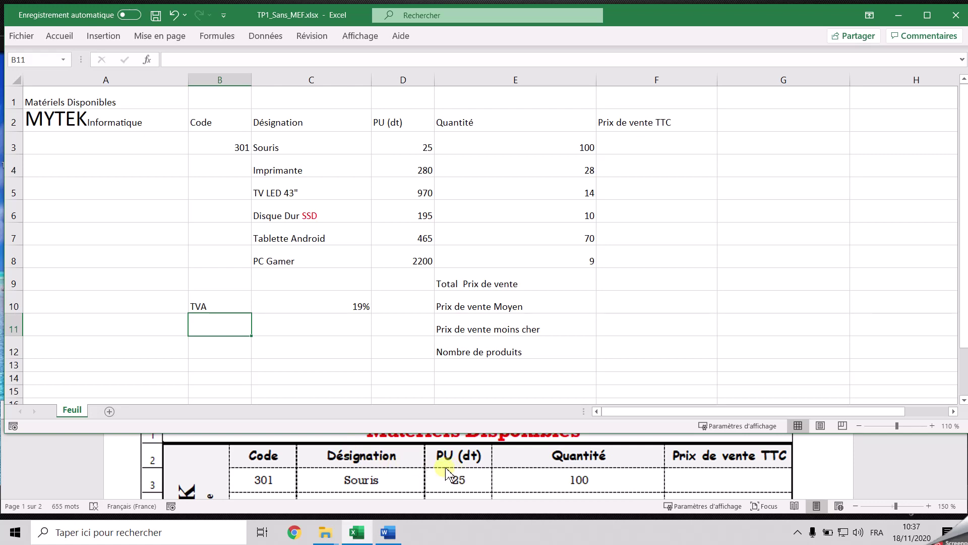
# Rename the worksheet as Produit, following instruction 1 of the Word exercise document
pyautogui.scroll(-1, 435, 471)
pyautogui.scroll(2, 435, 471)
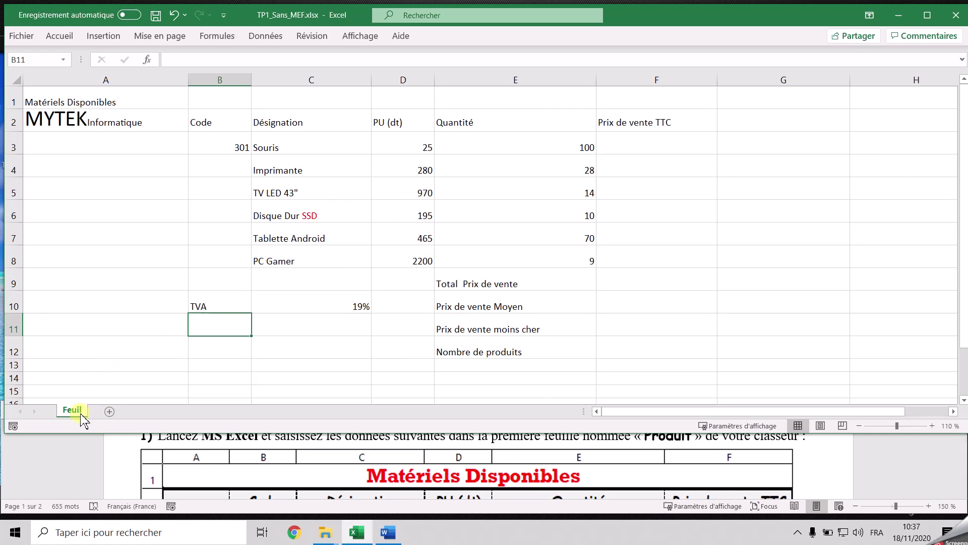
pyautogui.click(649, 439)
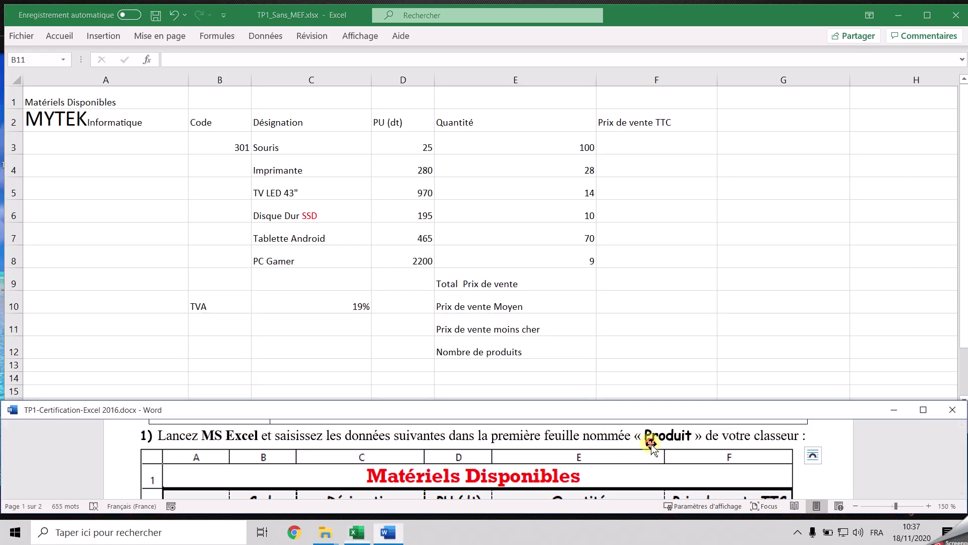
pyautogui.click(123, 373)
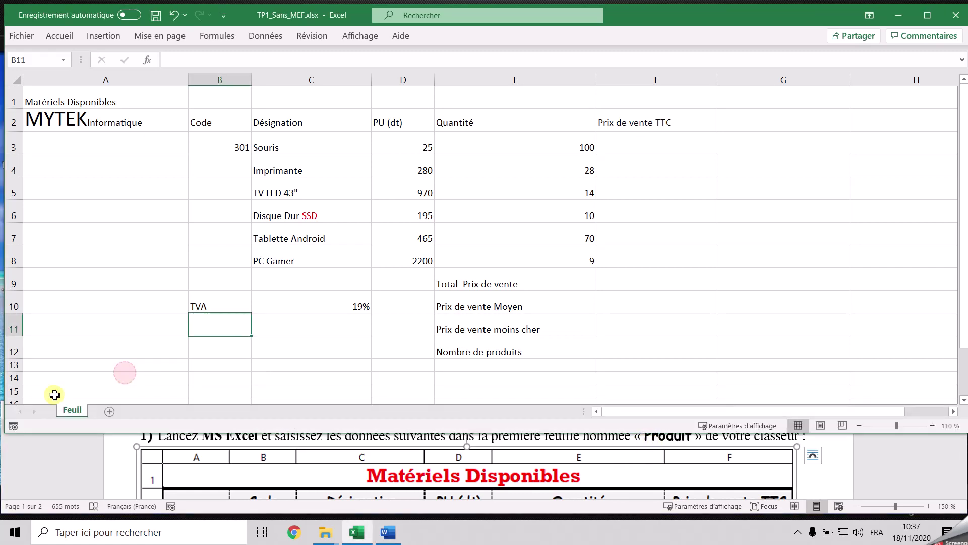
pyautogui.doubleClick(78, 411)
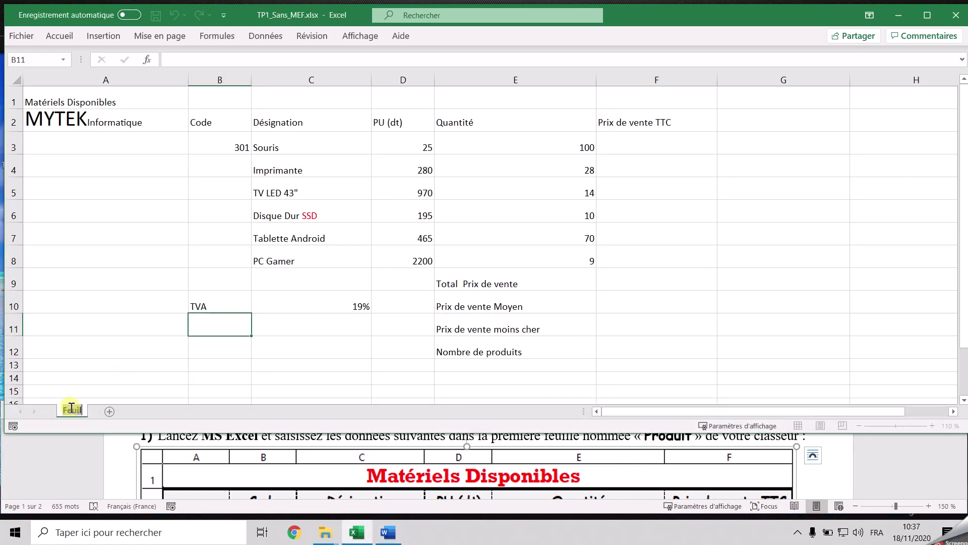
pyautogui.write('Produit')
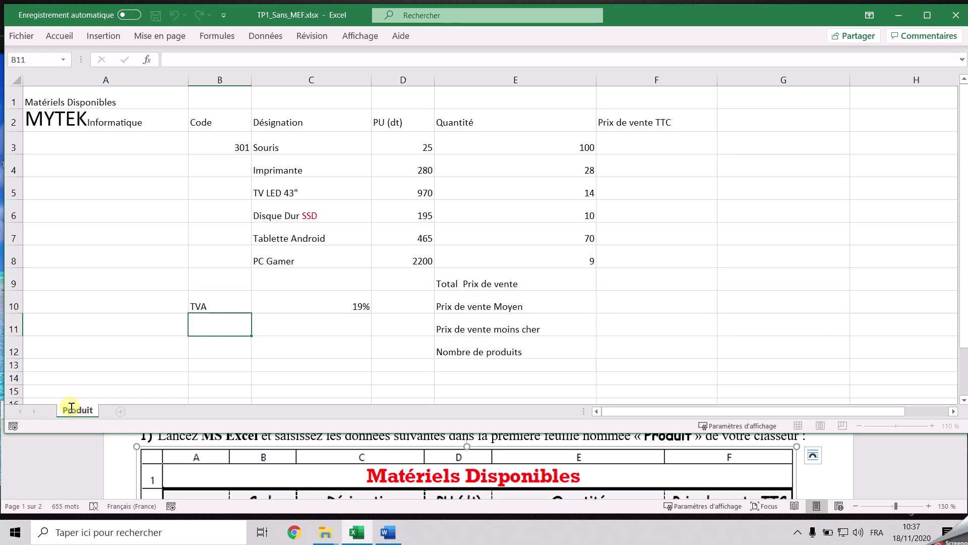
pyautogui.press('Return')
pyautogui.click(277, 296)
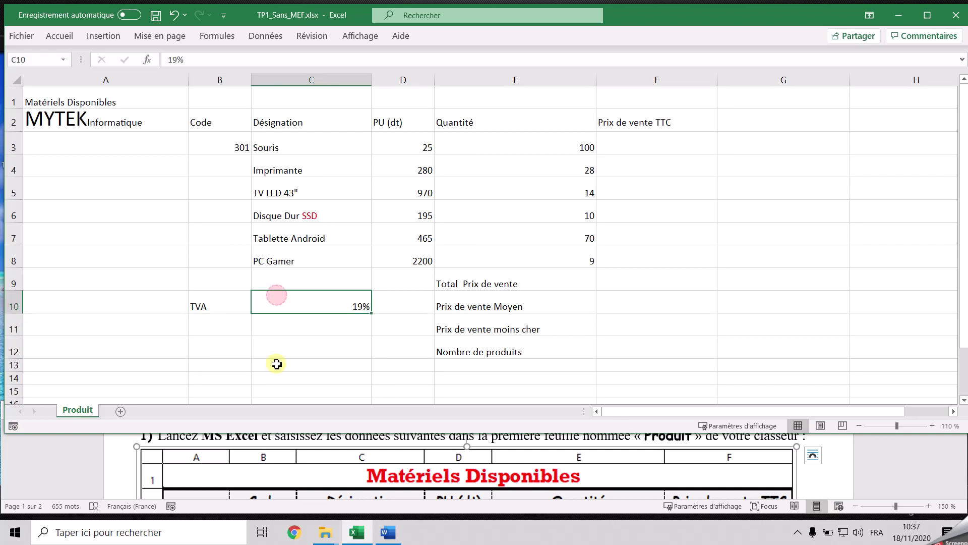
# Start saving the workbook under a new name and browse to the DATA (D:) drive as its location
pyautogui.scroll(-8, 282, 469)
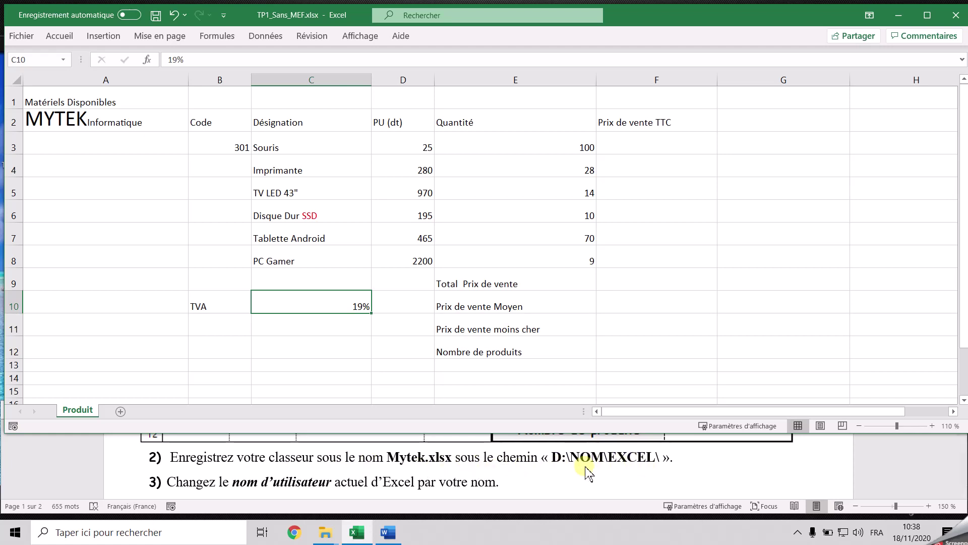
pyautogui.click(26, 36)
pyautogui.click(56, 204)
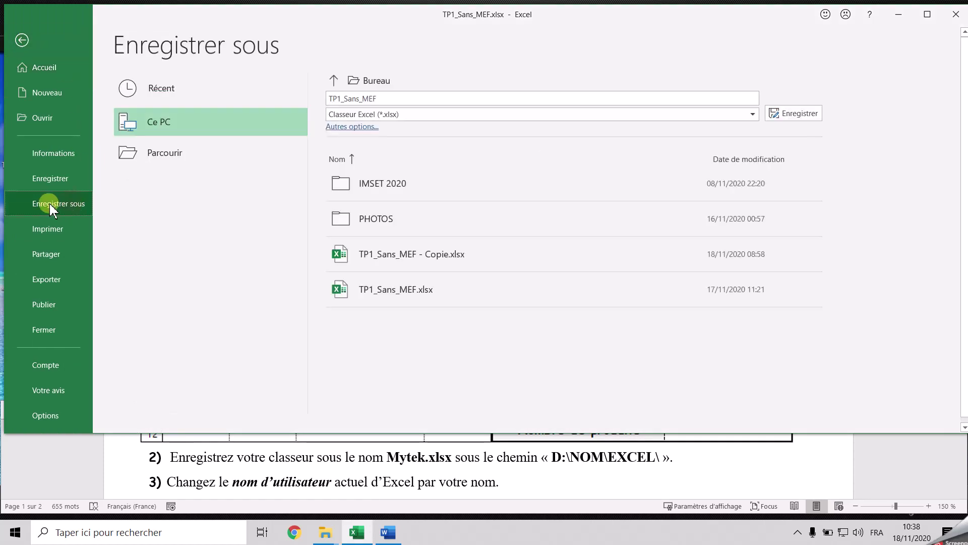
pyautogui.click(166, 153)
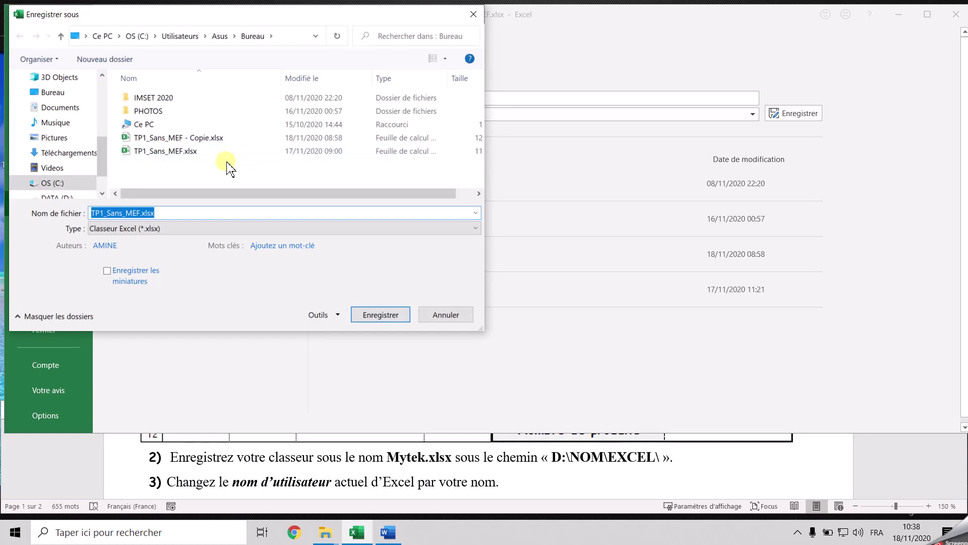
pyautogui.scroll(-1, 70, 179)
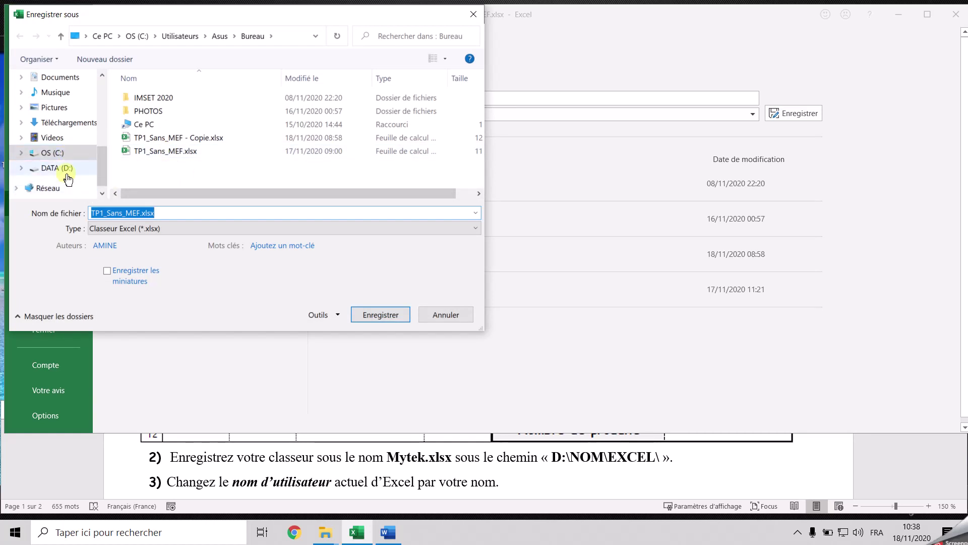
pyautogui.click(66, 171)
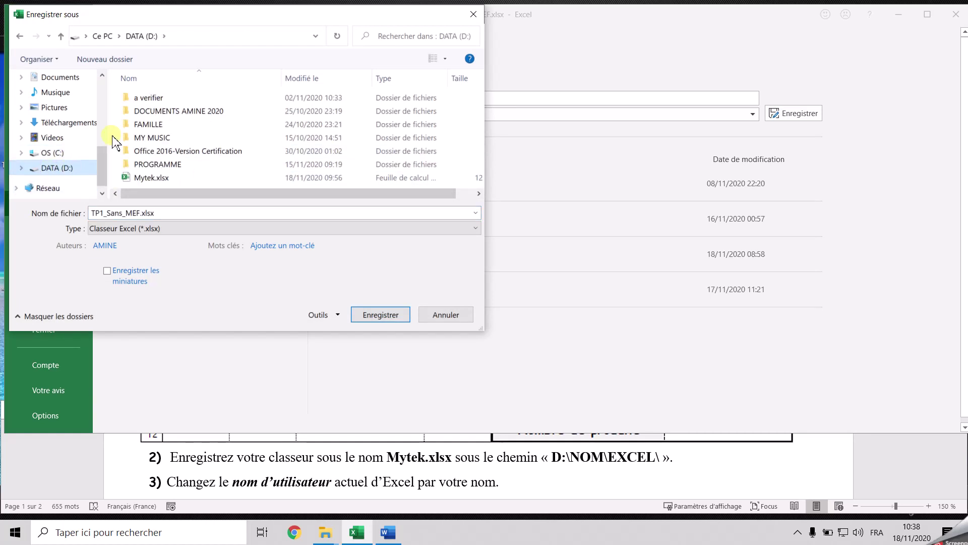
# Create a folder Nom on the D: drive with a subfolder Excel inside it, and open that subfolder
pyautogui.click(108, 62)
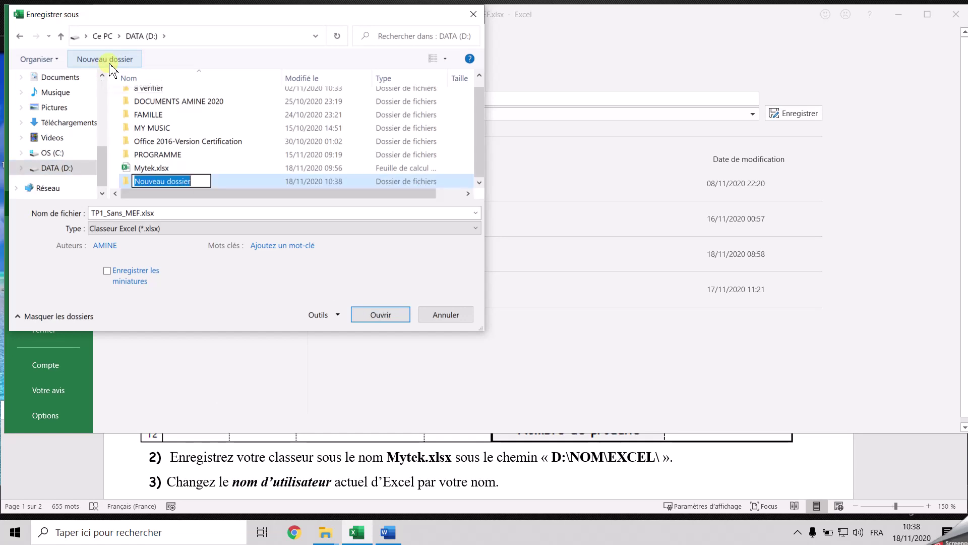
pyautogui.write('N')
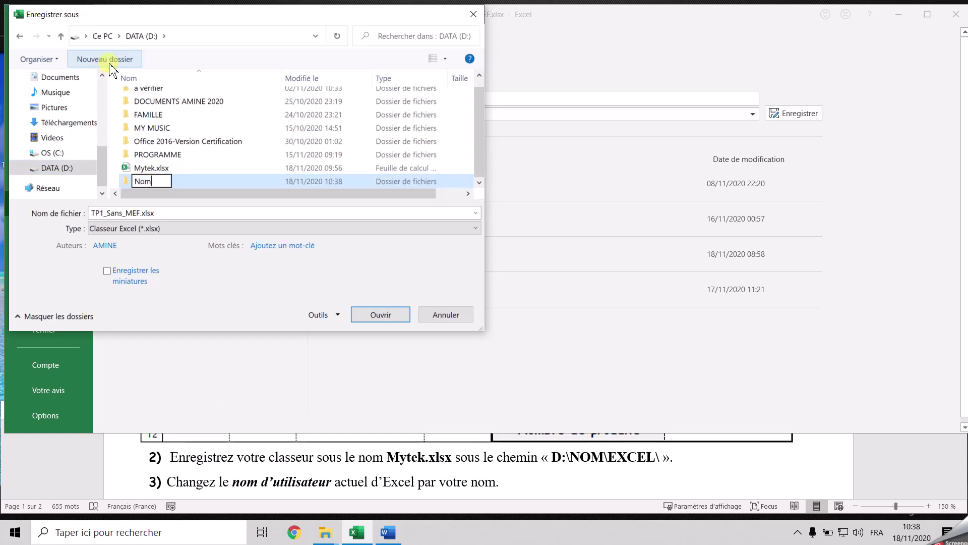
pyautogui.write('om')
pyautogui.press('Return')
pyautogui.press('Return')
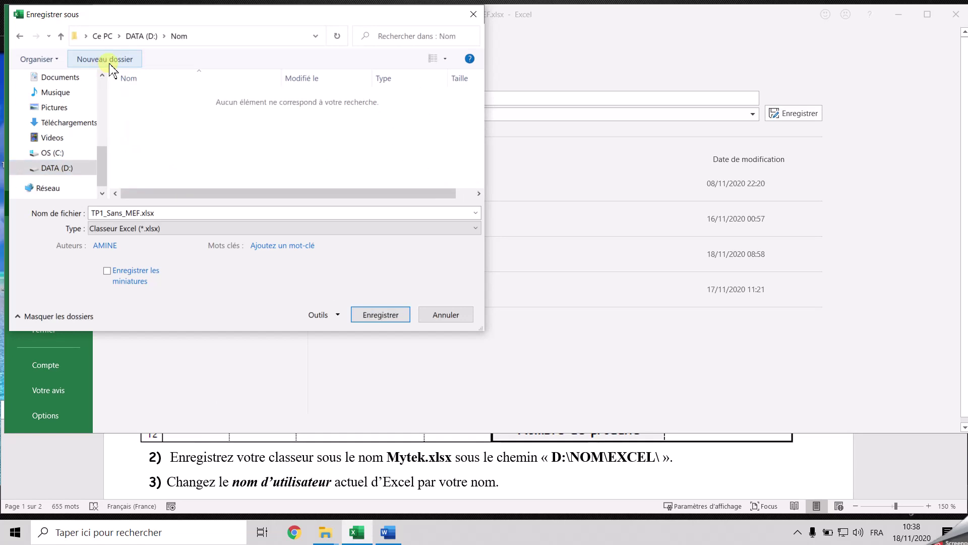
pyautogui.click(110, 62)
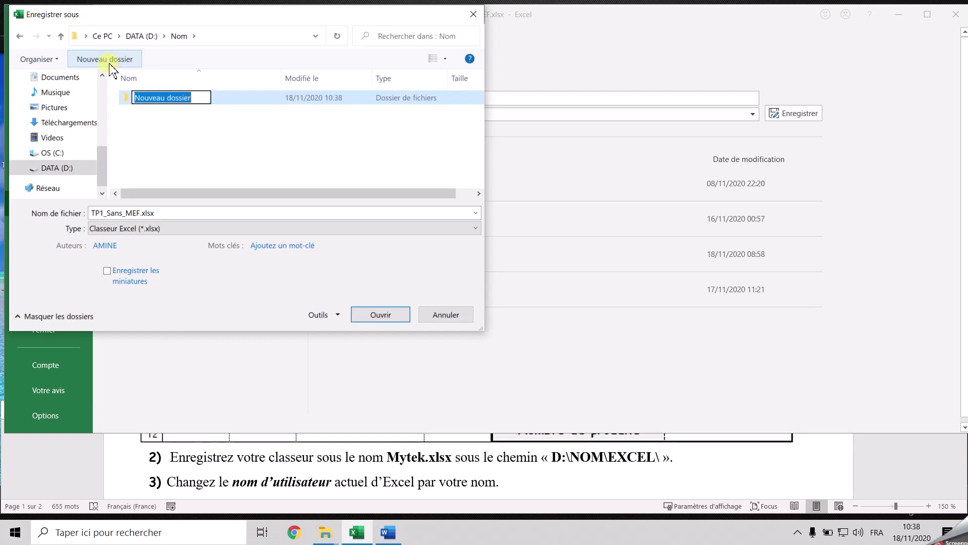
pyautogui.write('Excel')
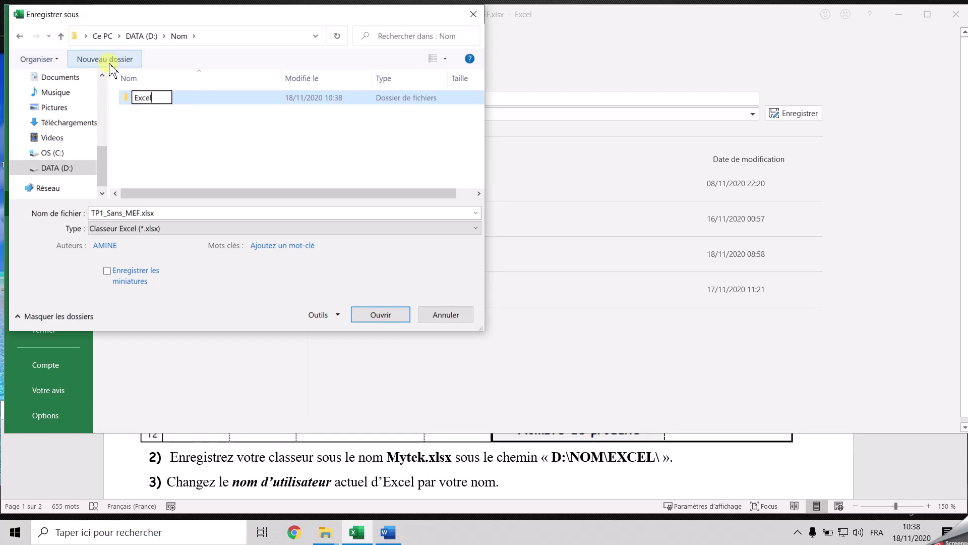
pyautogui.press('Return')
pyautogui.press('Return')
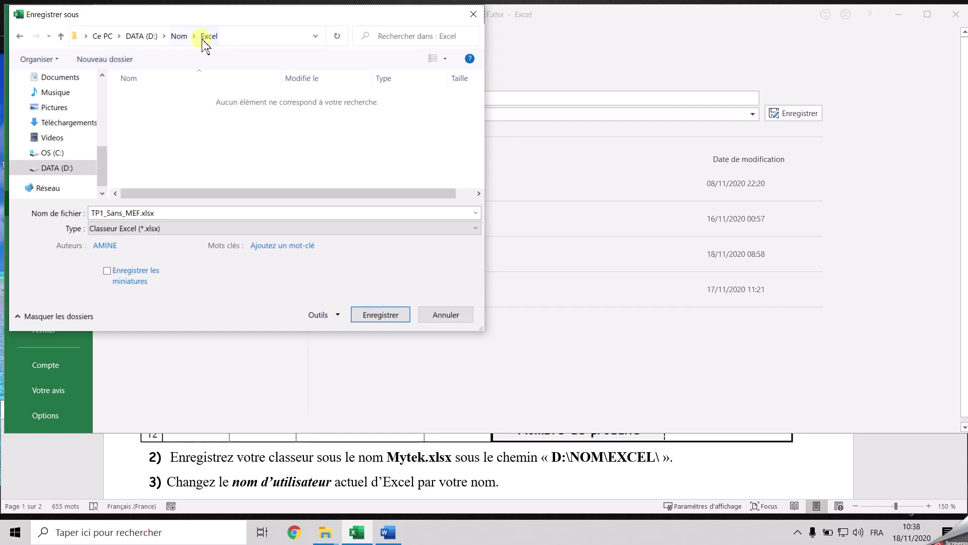
# Save the workbook as Mytek in the D:\Nom\Excel folder, keeping the Excel workbook (*.xlsx) type
pyautogui.click(165, 213)
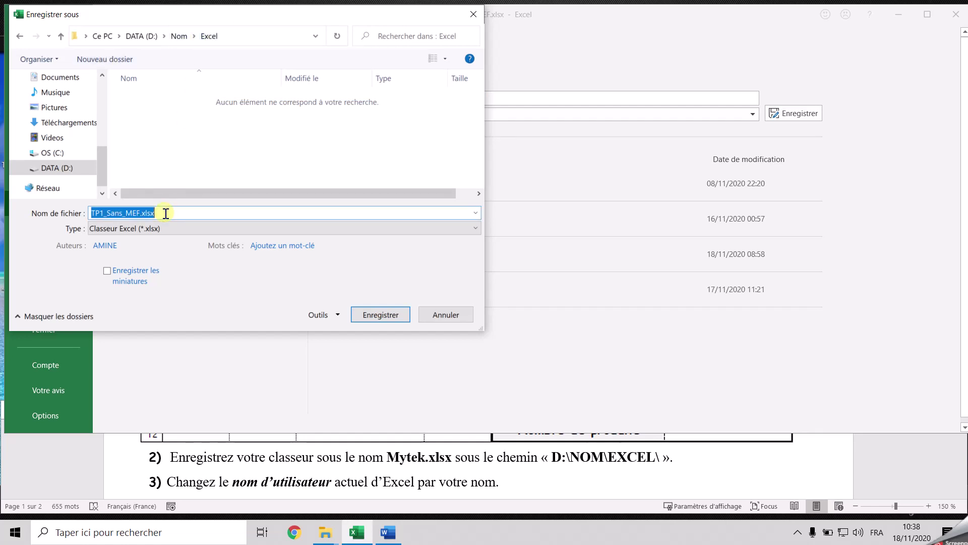
pyautogui.write('Mytek')
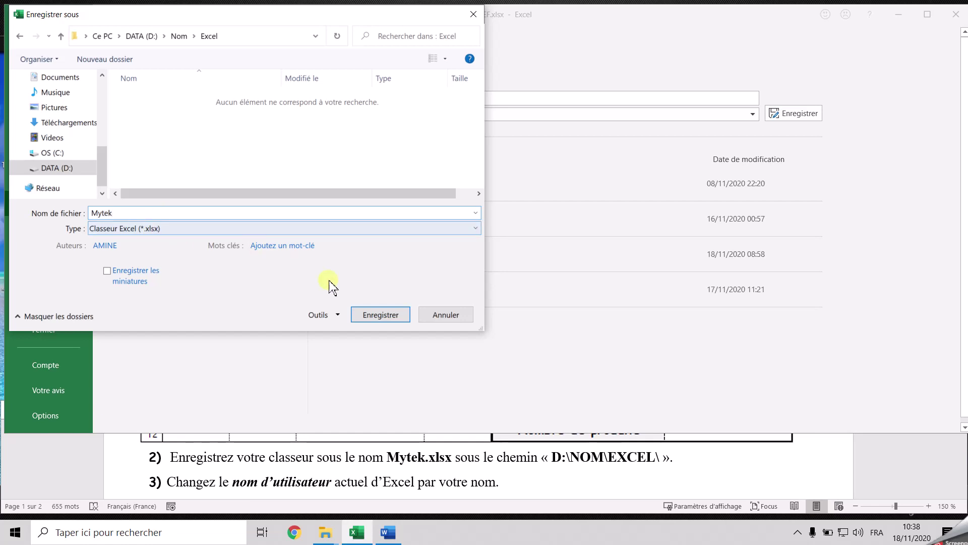
pyautogui.click(385, 323)
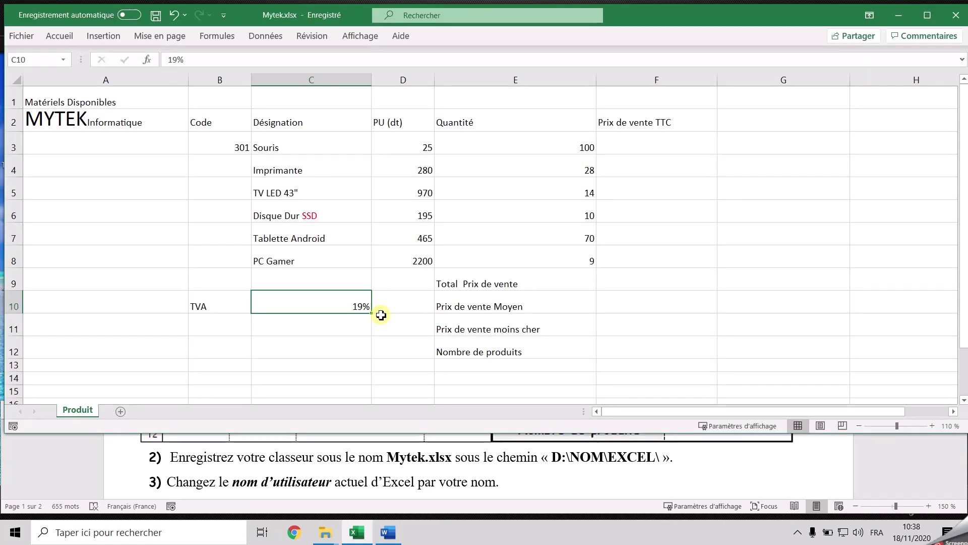
# Highlight instruction 3 in the Word document, then view the user name setting in Excel's general options and accept the dialog
pyautogui.click(271, 487)
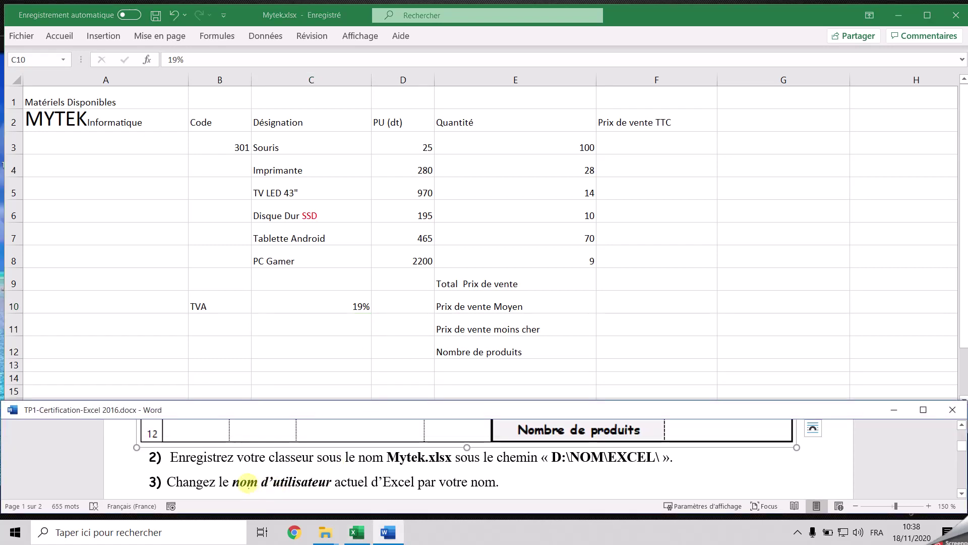
pyautogui.tripleClick(437, 483)
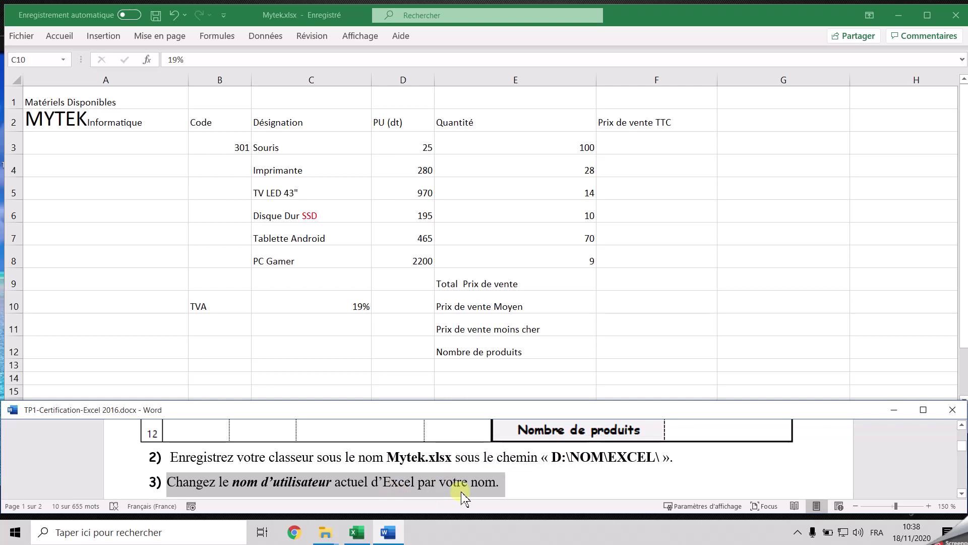
pyautogui.click(283, 275)
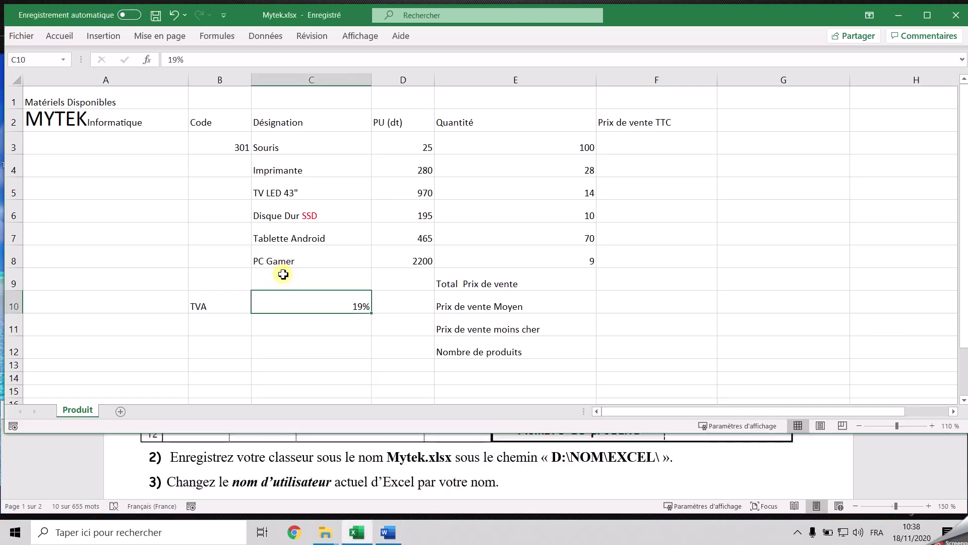
pyautogui.click(17, 35)
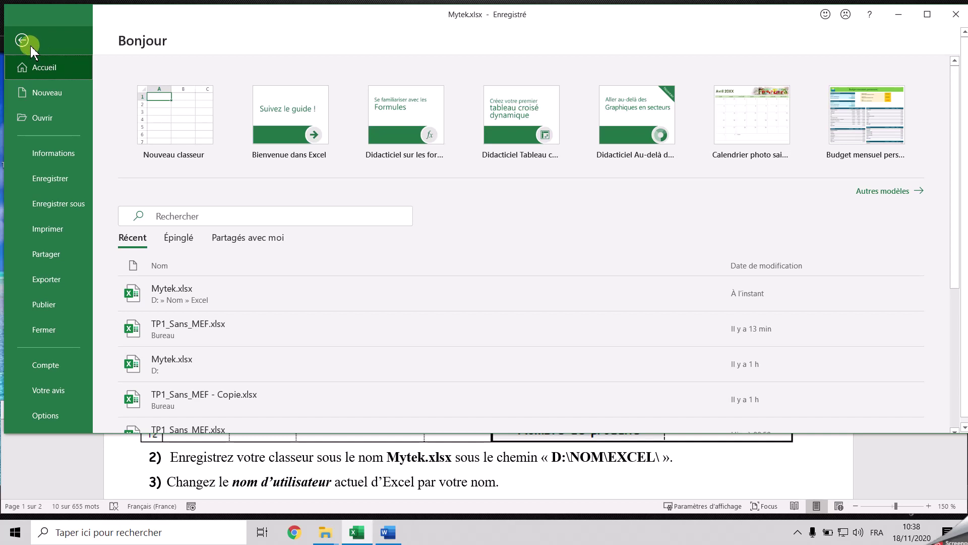
pyautogui.press('Escape')
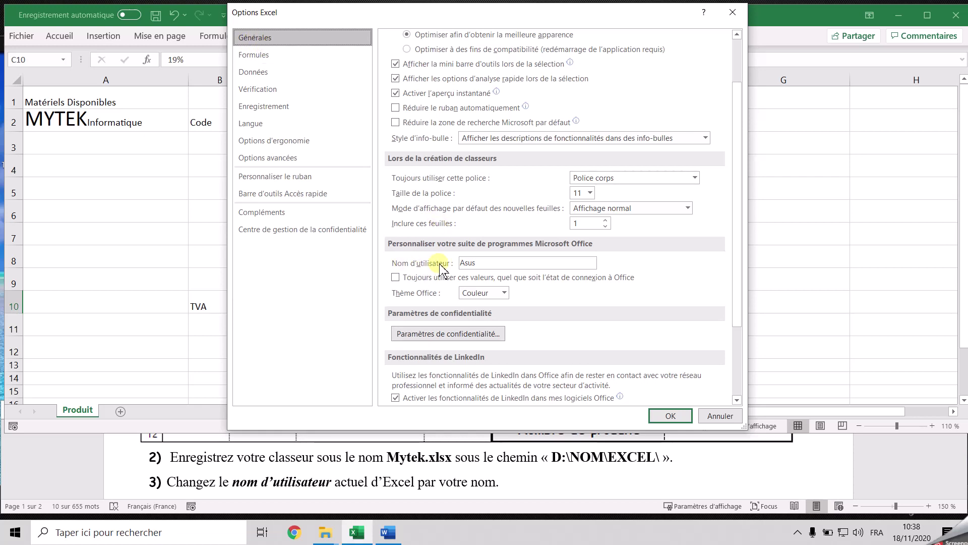
pyautogui.click(487, 261)
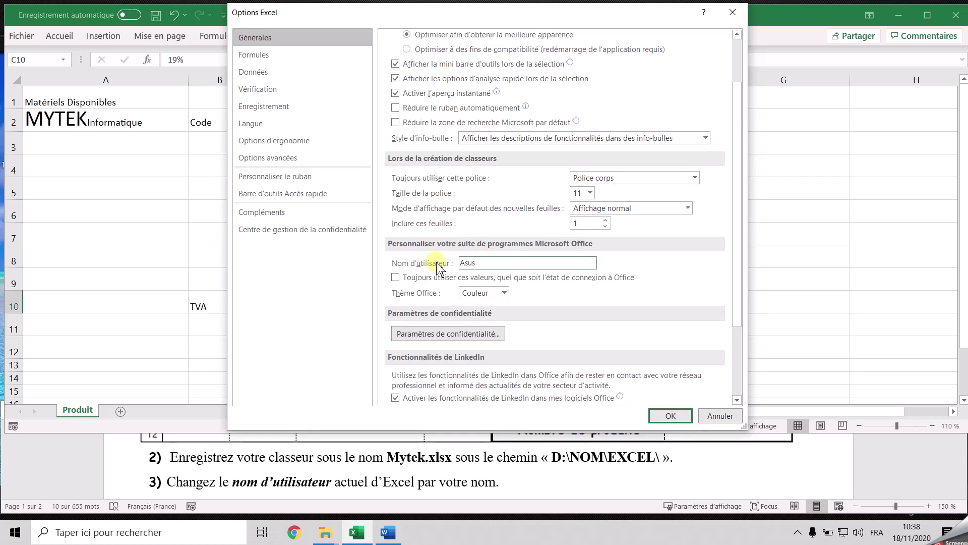
pyautogui.click(670, 416)
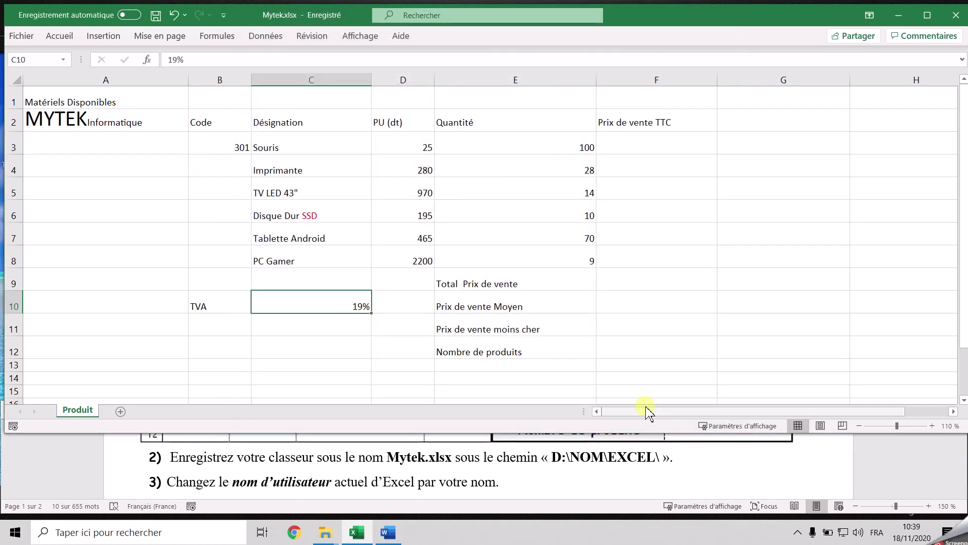
# View the Mytek workbook's file information, including its properties and related people, and return to the sheet
pyautogui.scroll(-2, 280, 474)
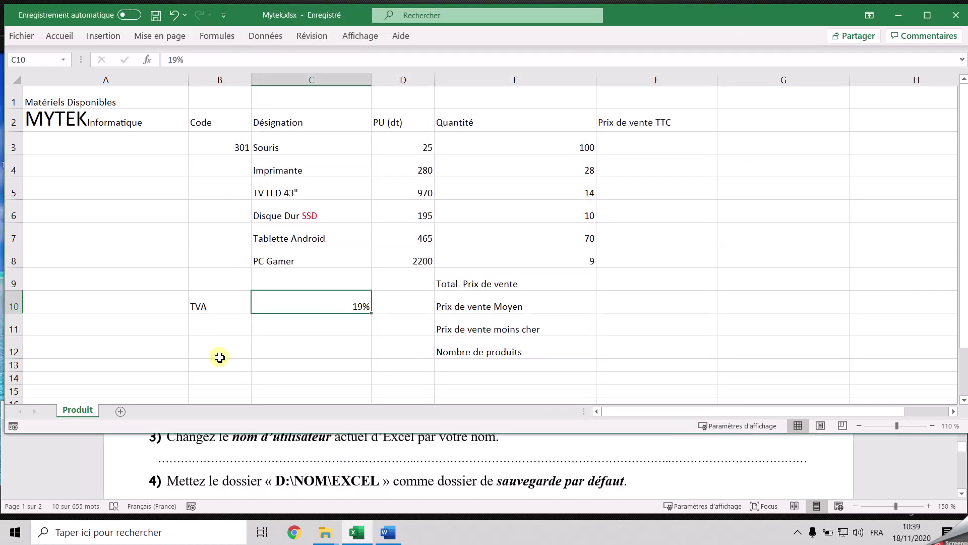
pyautogui.click(23, 37)
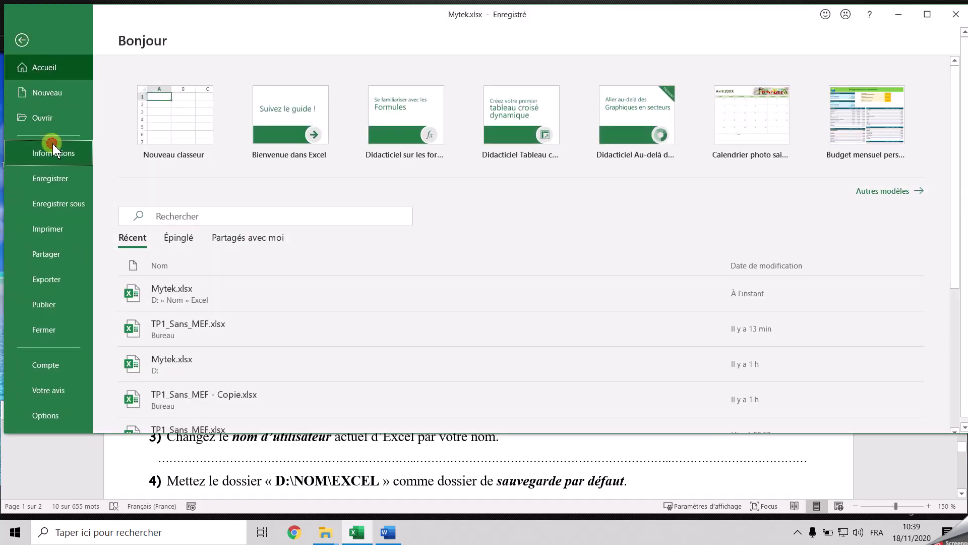
pyautogui.click(44, 154)
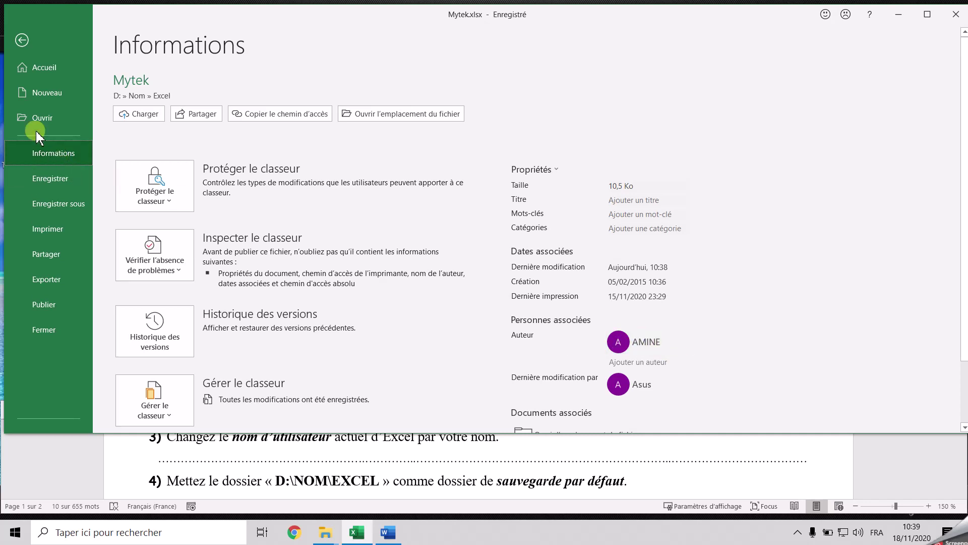
pyautogui.click(22, 40)
# Highlight instruction 4 in the Word document, then clear the default local folder path in Excel's save options
pyautogui.click(271, 481)
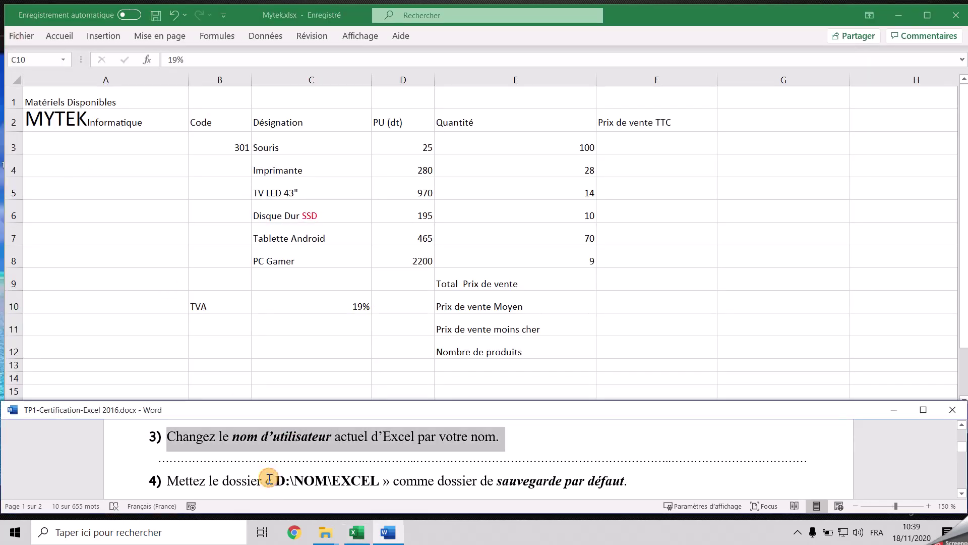
pyautogui.tripleClick(212, 481)
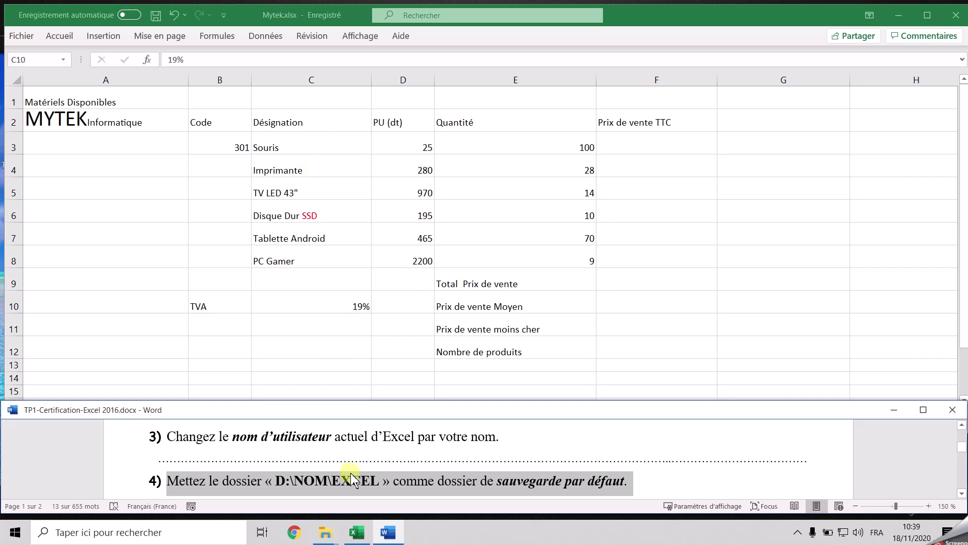
pyautogui.click(32, 38)
pyautogui.click(27, 38)
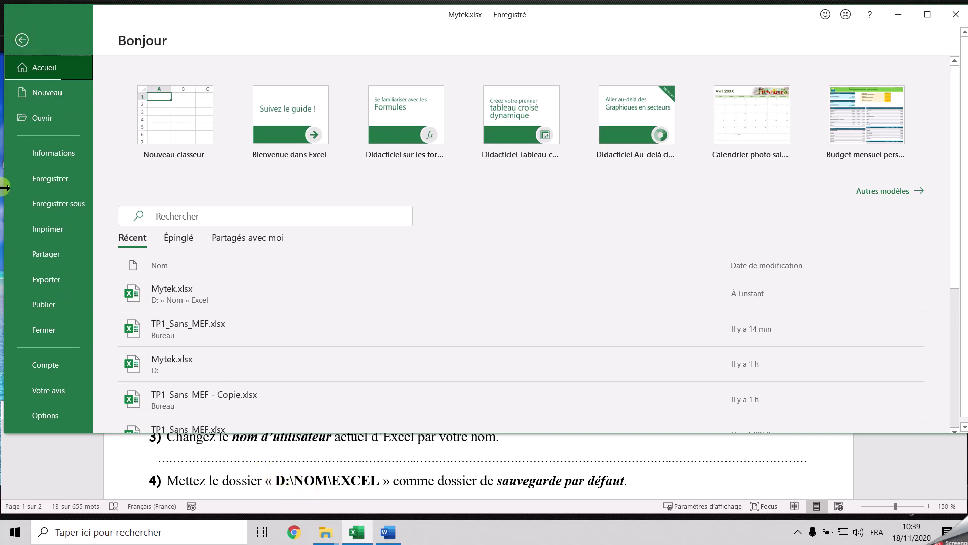
pyautogui.click(76, 407)
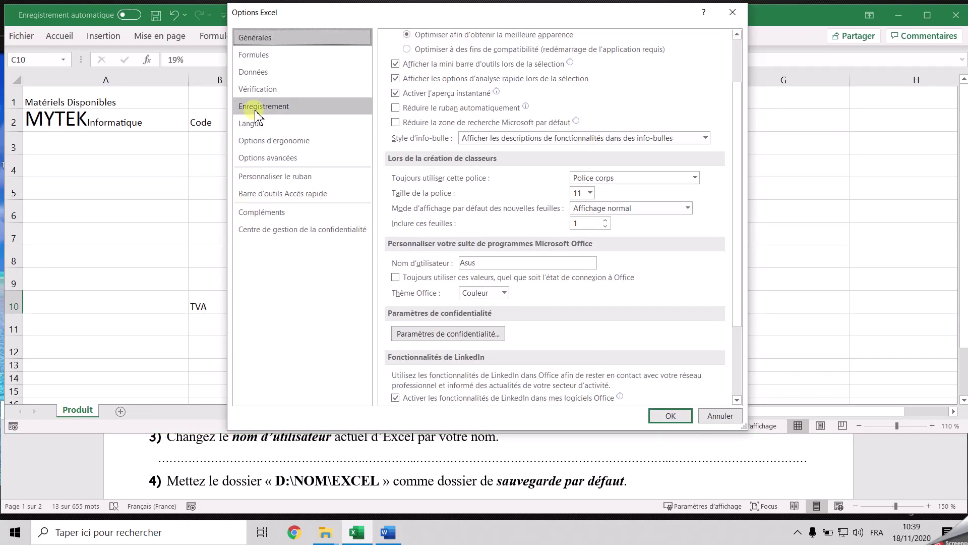
pyautogui.click(257, 110)
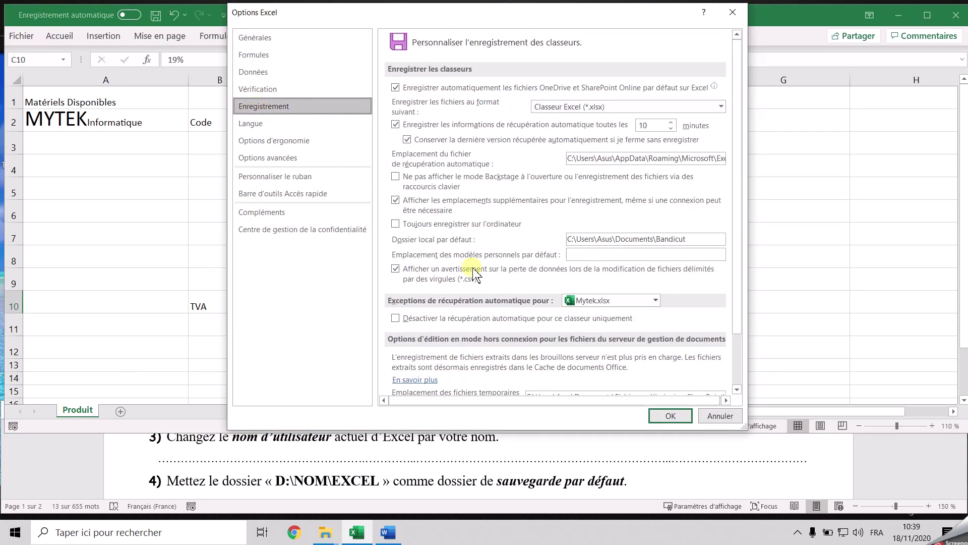
pyautogui.moveTo(696, 244); pyautogui.dragTo(555, 240)
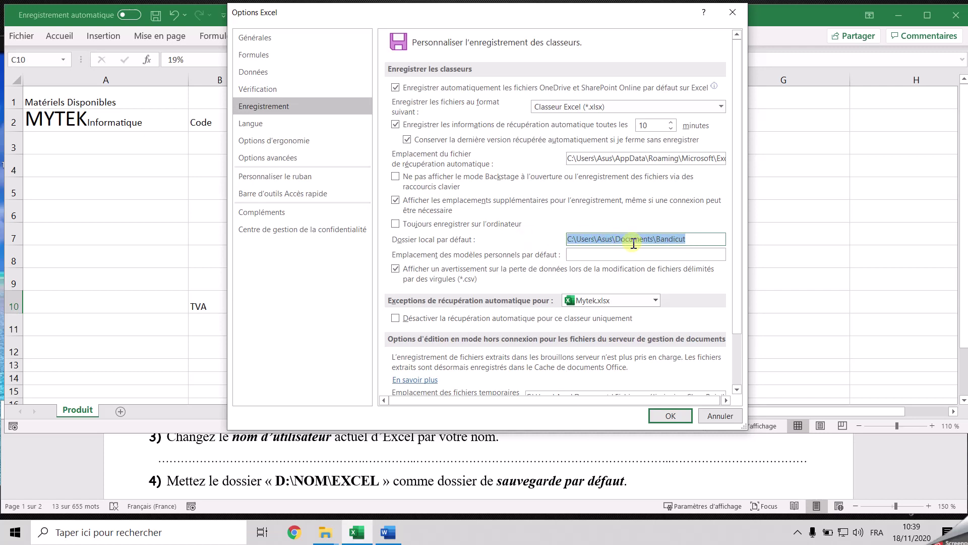
pyautogui.press('BackSpace')
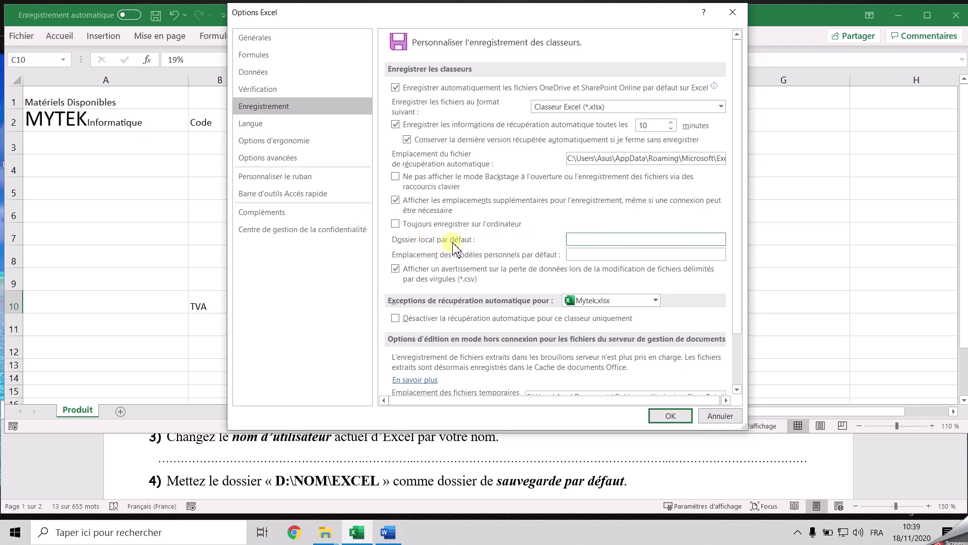
# Switch to File Explorer, browse to the Excel subfolder inside Nom on the D: drive, and copy its folder path
pyautogui.click(326, 539)
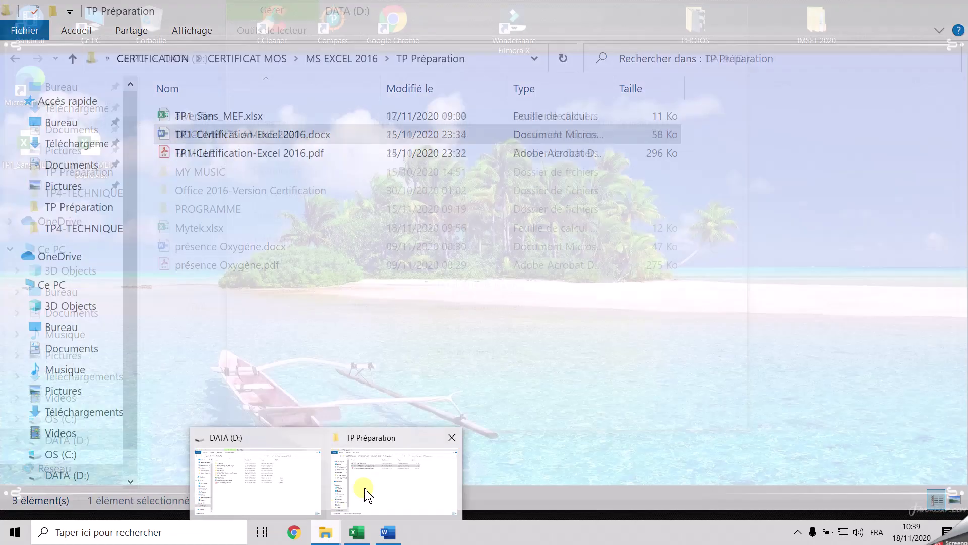
pyautogui.click(367, 488)
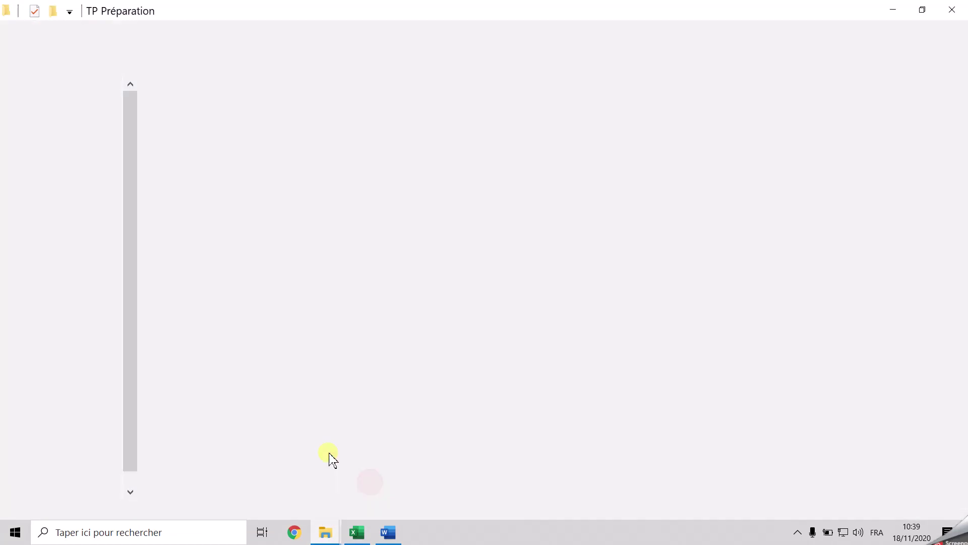
pyautogui.click(257, 44)
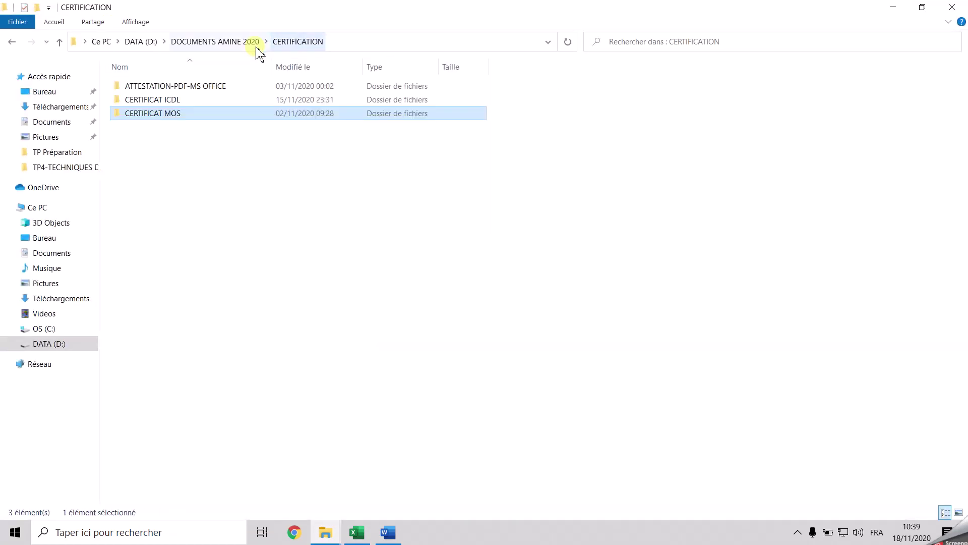
pyautogui.click(149, 45)
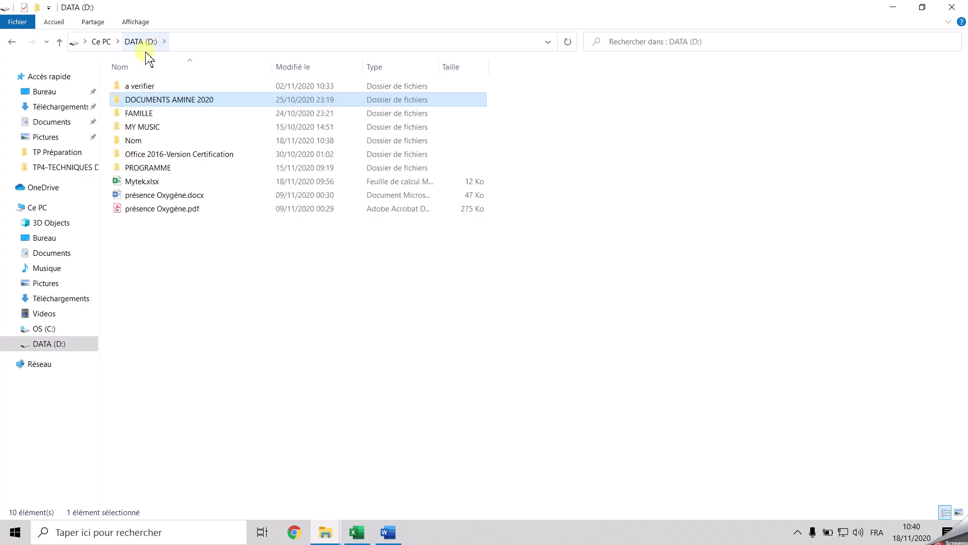
pyautogui.doubleClick(135, 141)
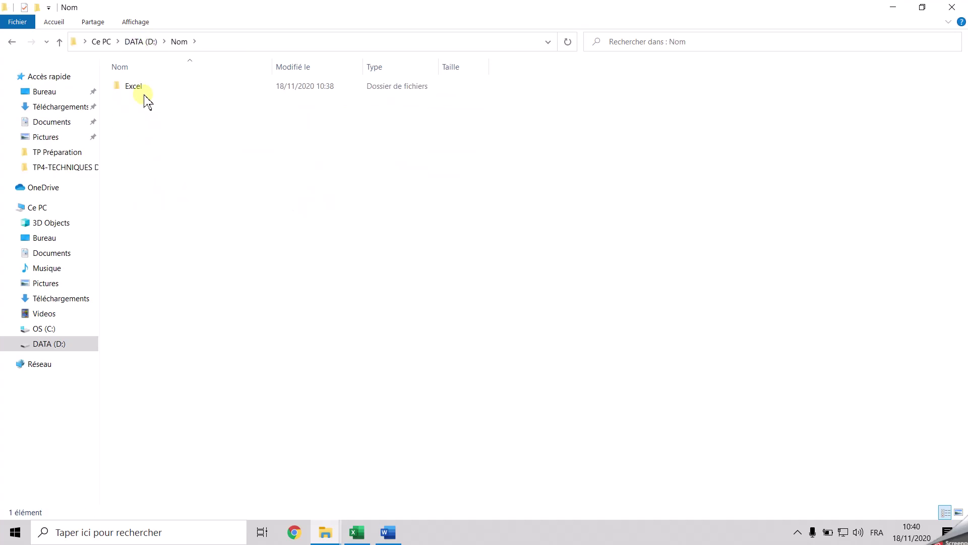
pyautogui.doubleClick(142, 93)
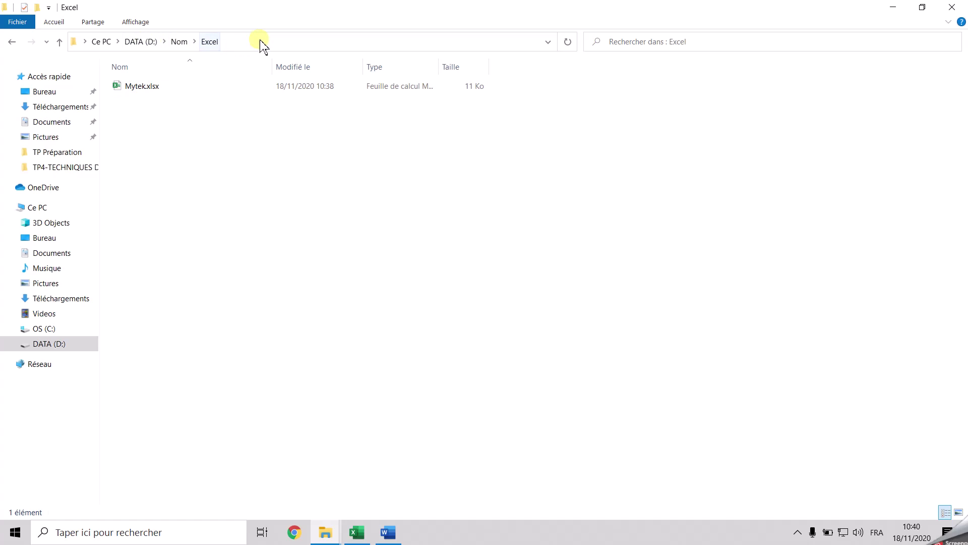
pyautogui.click(307, 45)
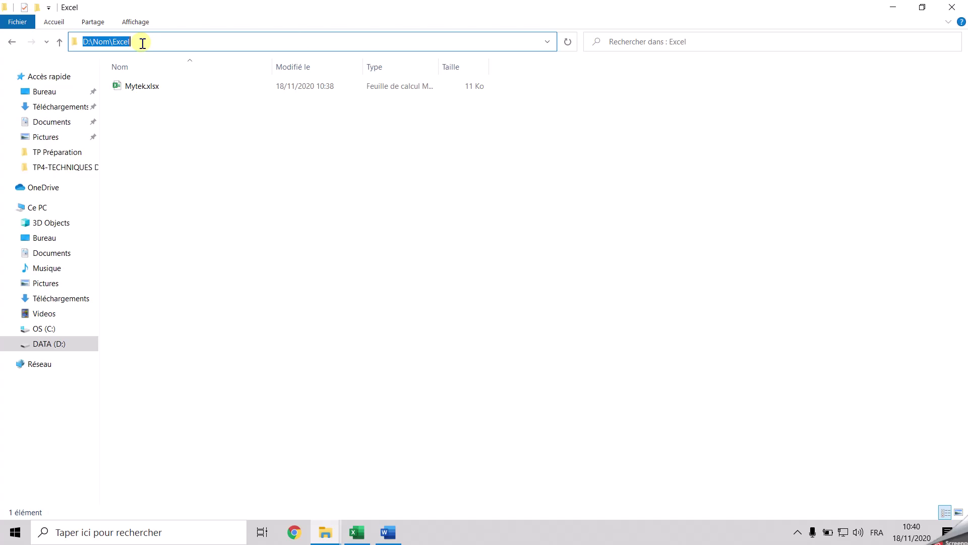
pyautogui.rightClick(124, 42)
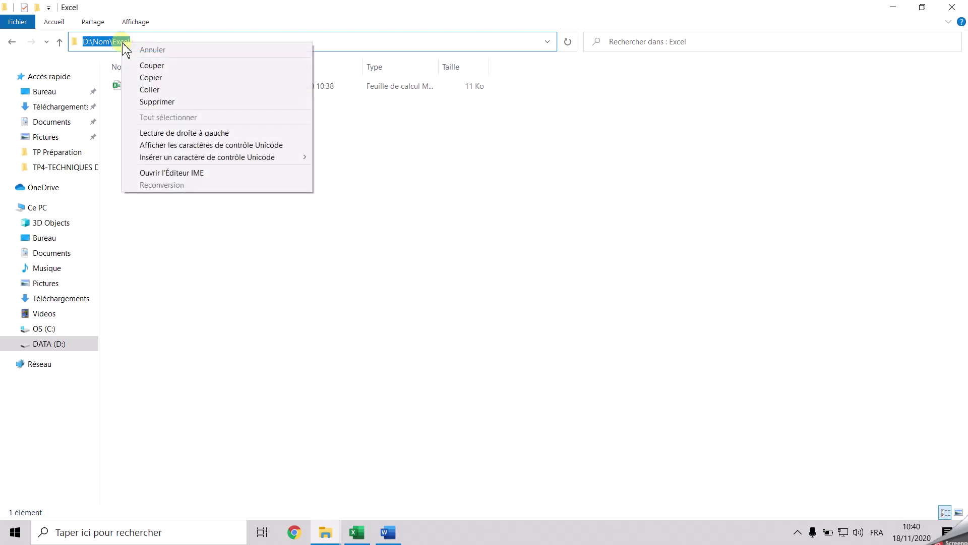
pyautogui.click(152, 77)
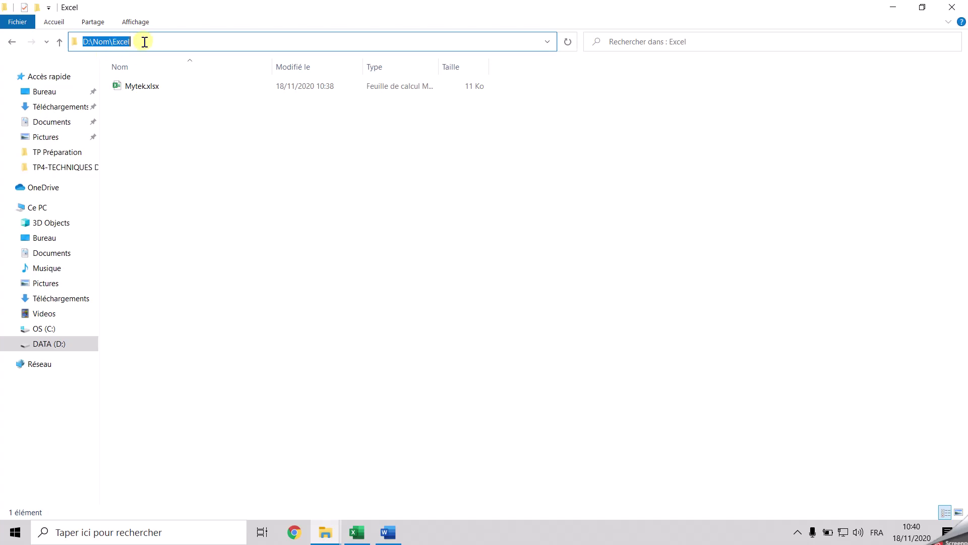
# Back in Excel's save options, set the default local folder to D:\Nom\Excel and accept the options
pyautogui.click(358, 533)
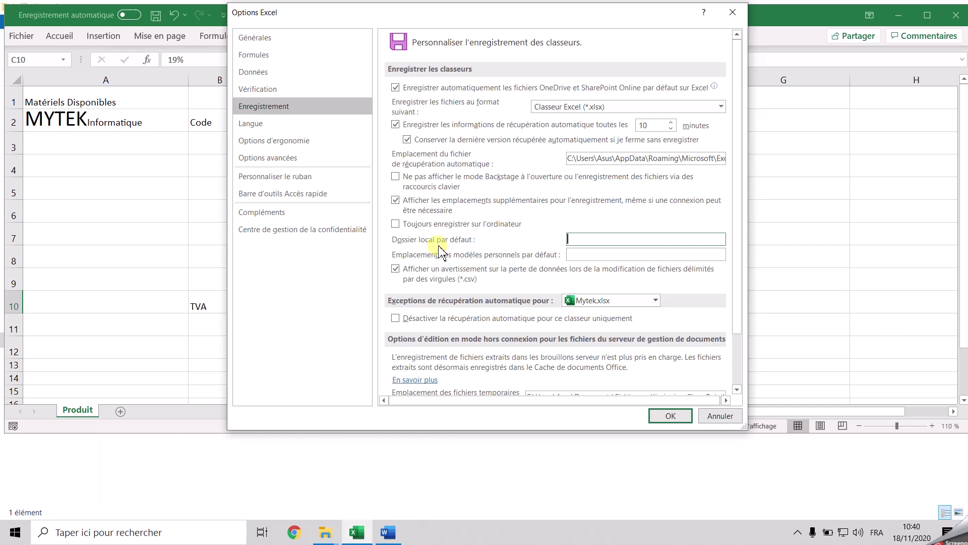
pyautogui.click(619, 241)
pyautogui.click(566, 240)
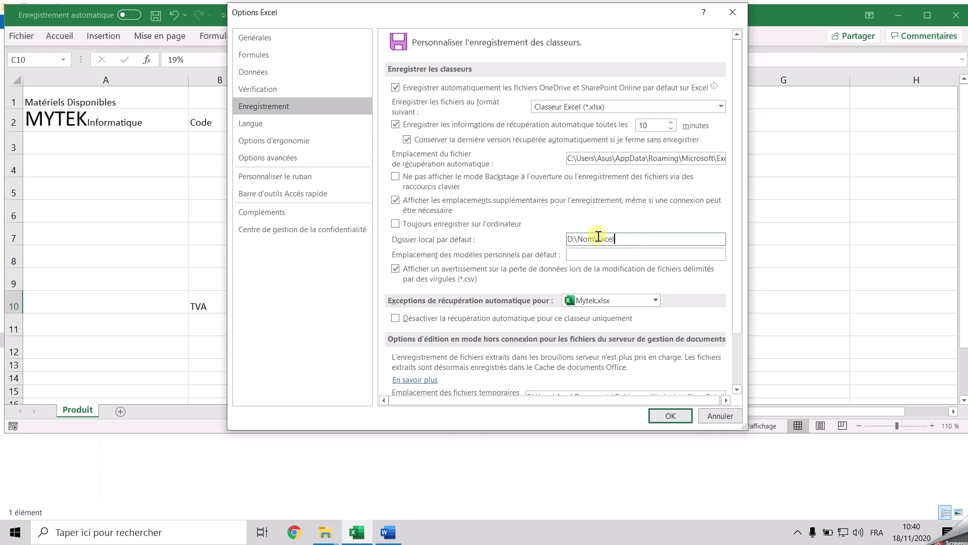
pyautogui.click(669, 416)
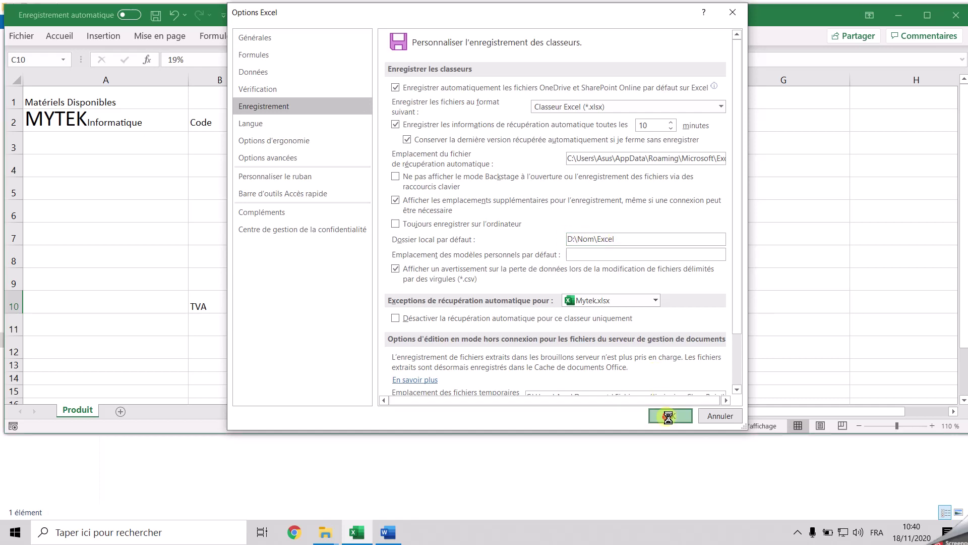
# Create a blank workbook, check which folder its Save As dialog proposes, cancel the save, and close the workbook
pyautogui.click(20, 36)
pyautogui.click(173, 119)
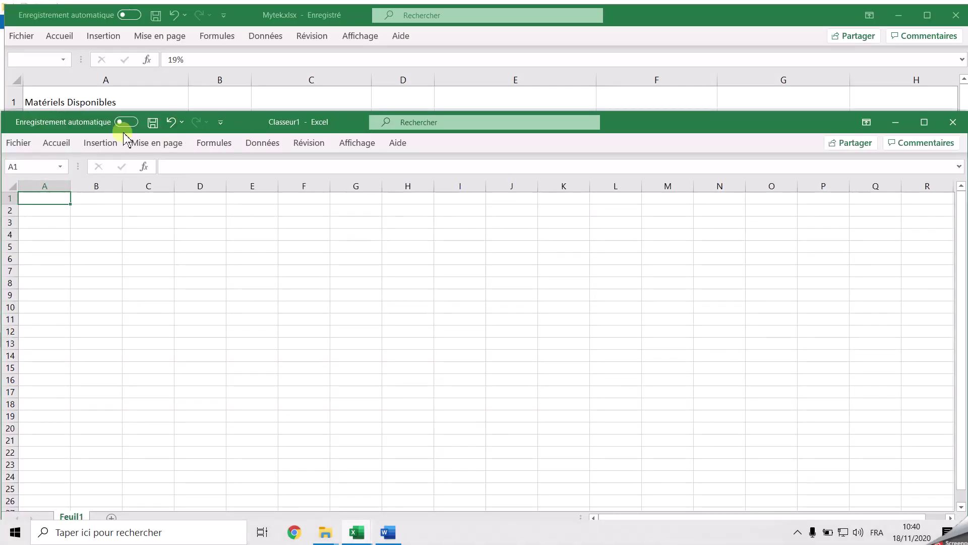
pyautogui.click(25, 144)
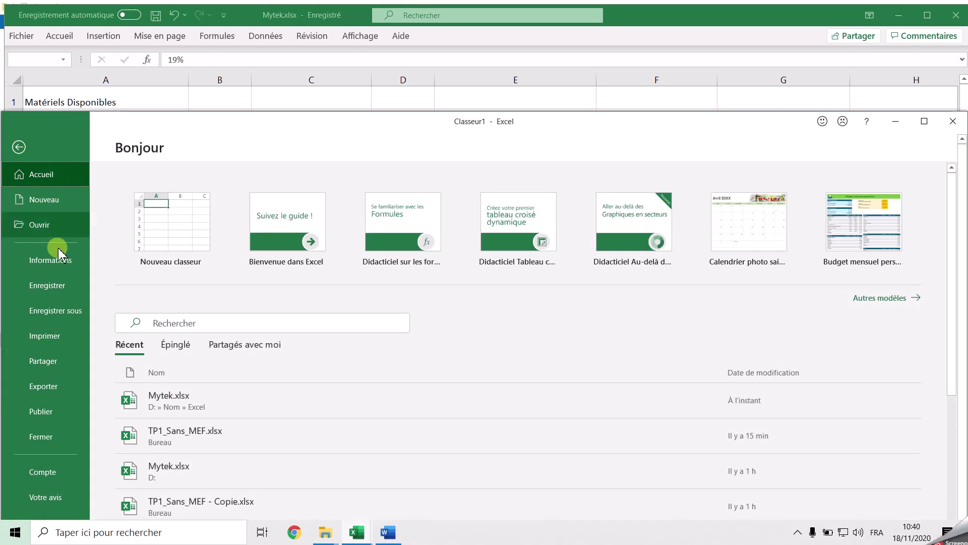
pyautogui.click(58, 305)
pyautogui.click(162, 260)
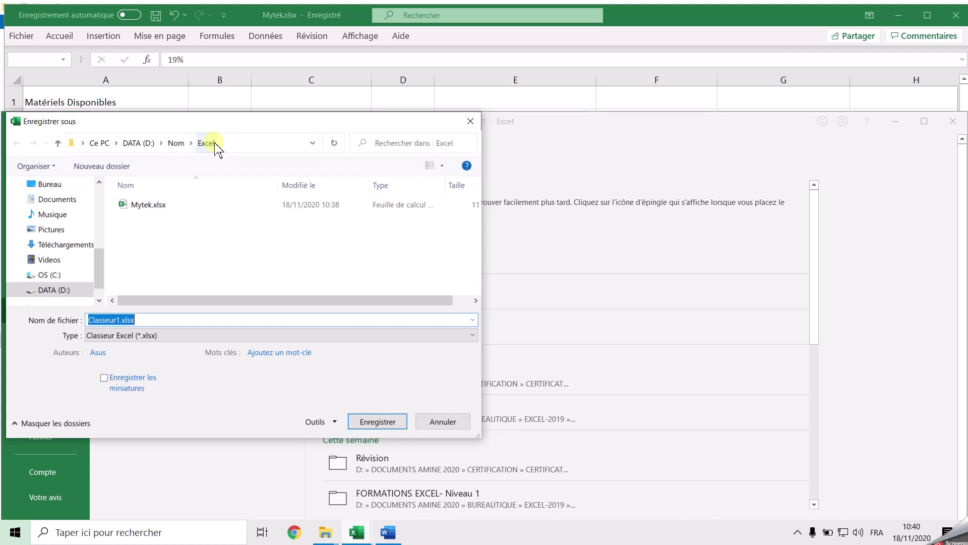
pyautogui.click(442, 420)
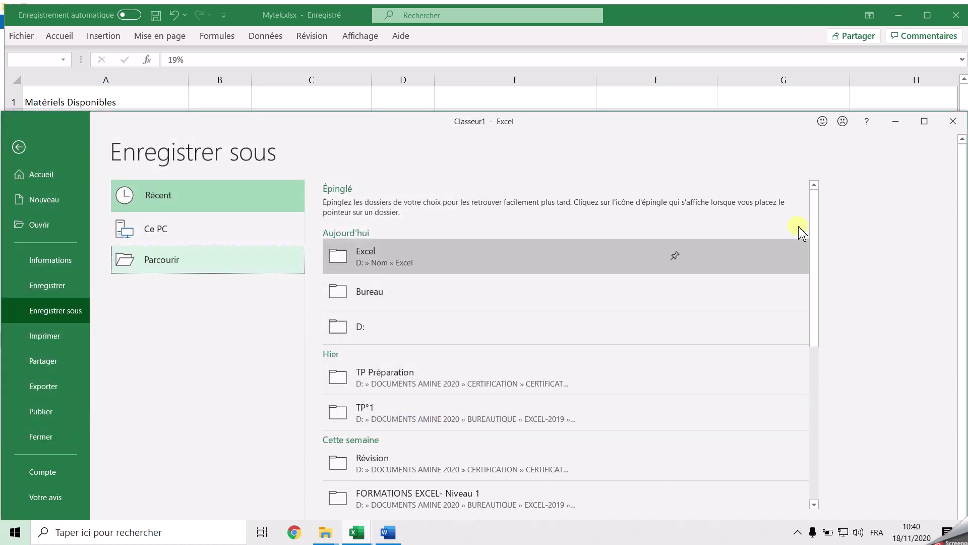
pyautogui.click(952, 121)
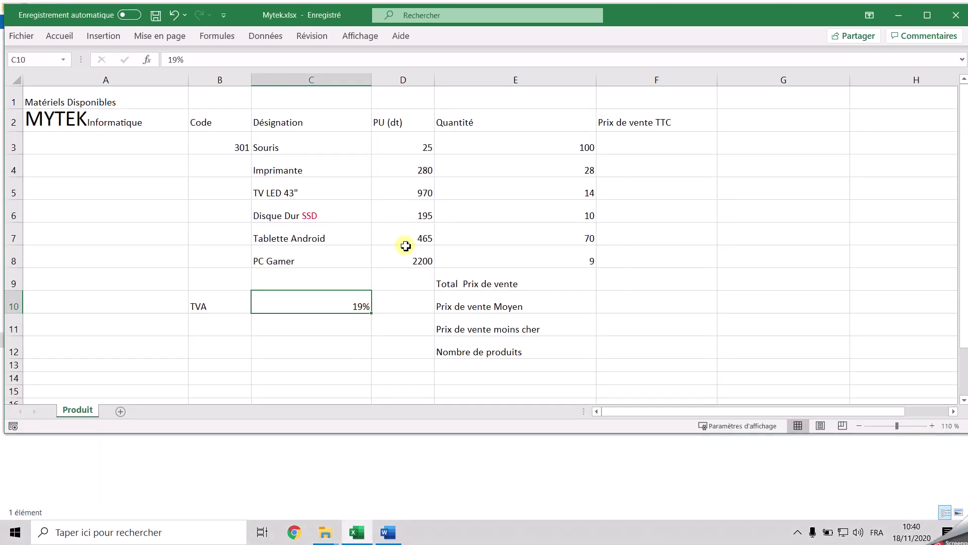
# Minimize the File Explorer window and read instruction 5 about checking spelling in the Word document
pyautogui.click(340, 471)
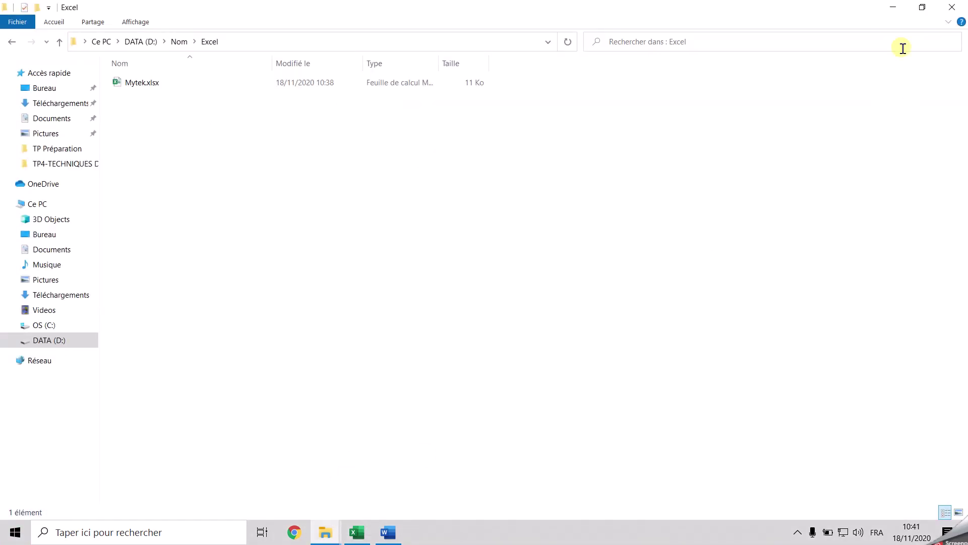
pyautogui.click(893, 7)
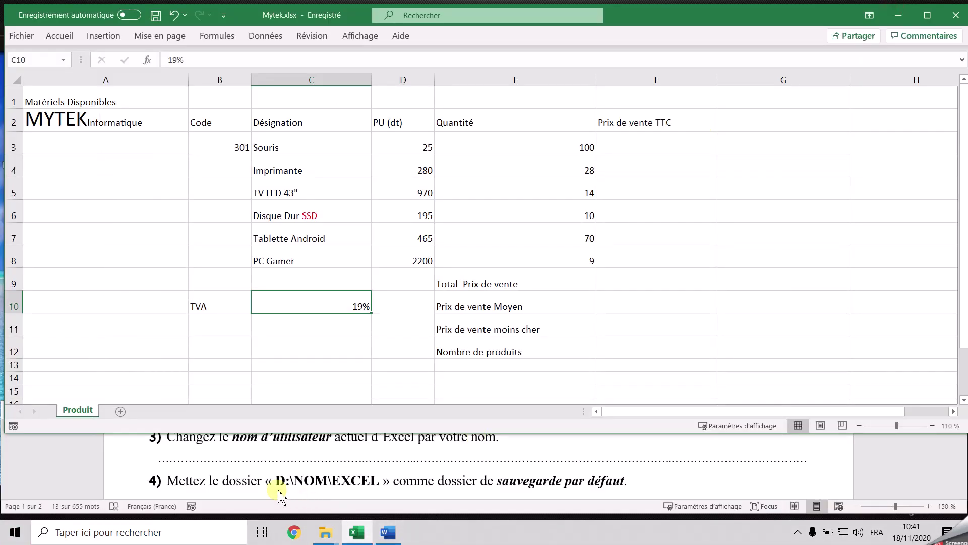
pyautogui.click(301, 499)
pyautogui.scroll(-3, 282, 469)
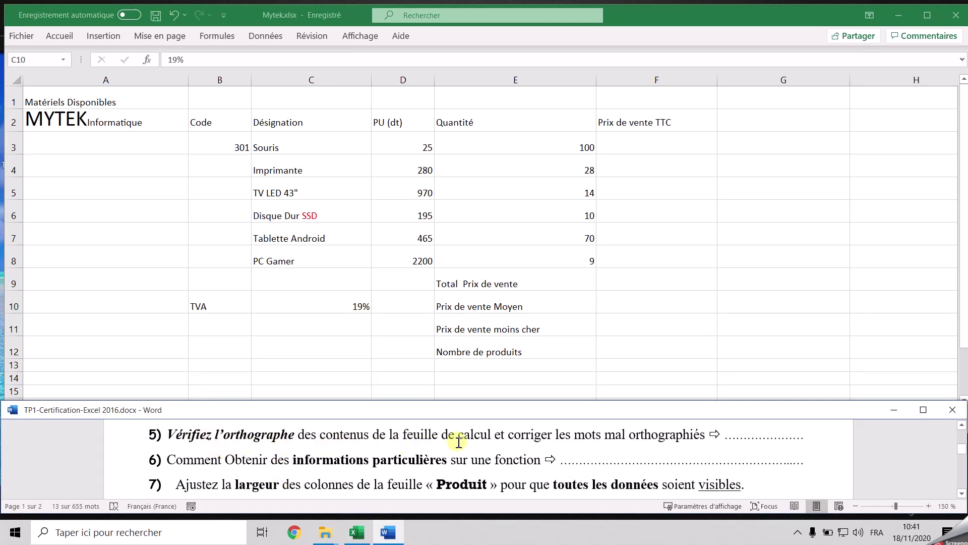
pyautogui.doubleClick(615, 435)
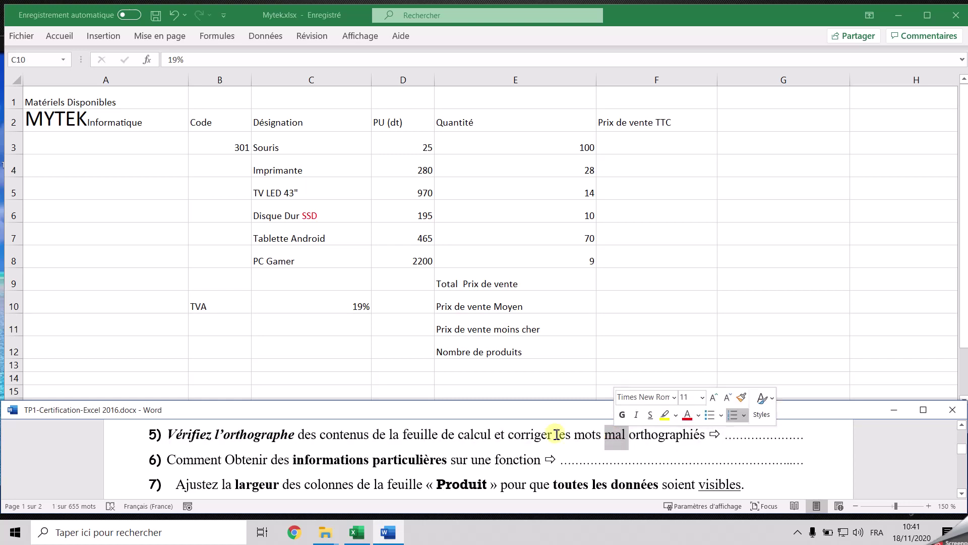
# Introduce two spelling mistakes in the Produit sheet: change E2 to Quantitté and C7 to Tablete Android
pyautogui.click(364, 326)
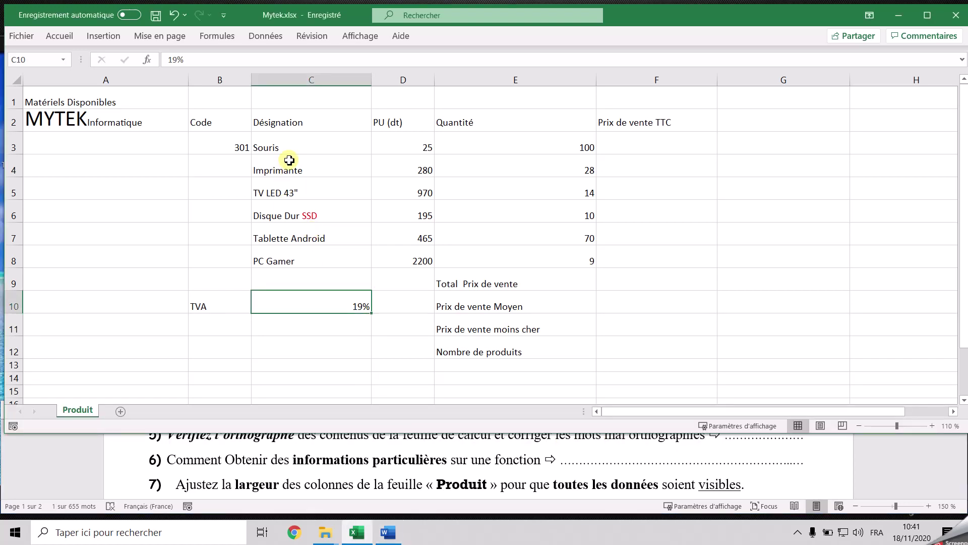
pyautogui.doubleClick(468, 122)
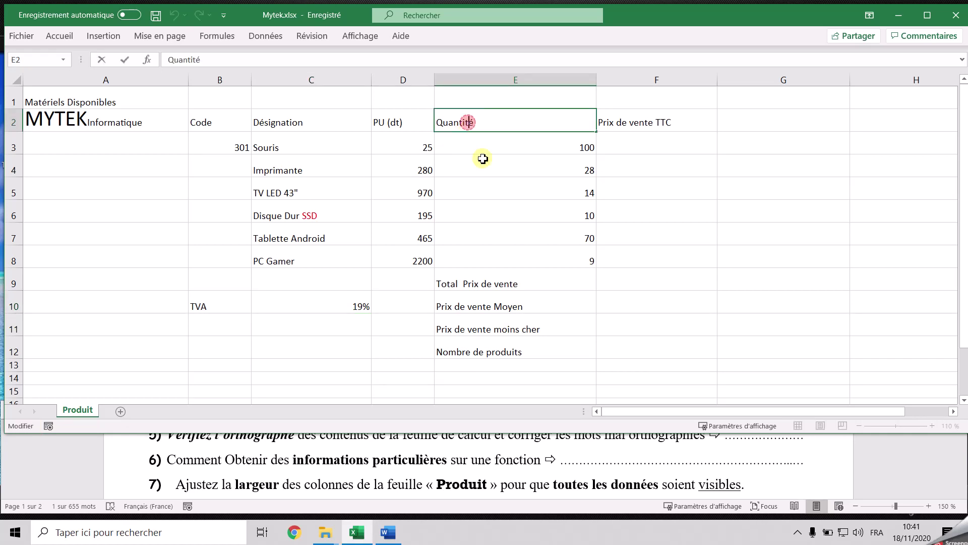
pyautogui.click(481, 184)
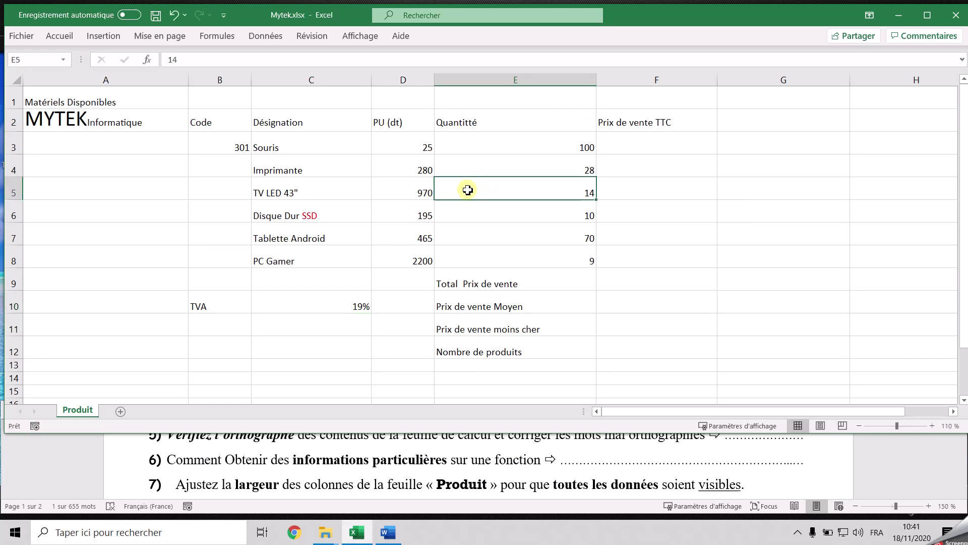
pyautogui.doubleClick(277, 240)
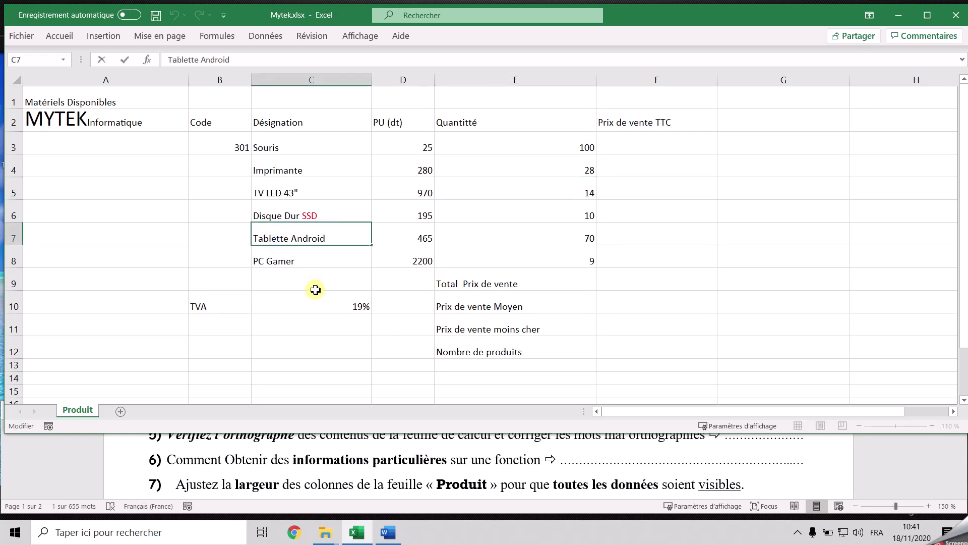
pyautogui.press('BackSpace')
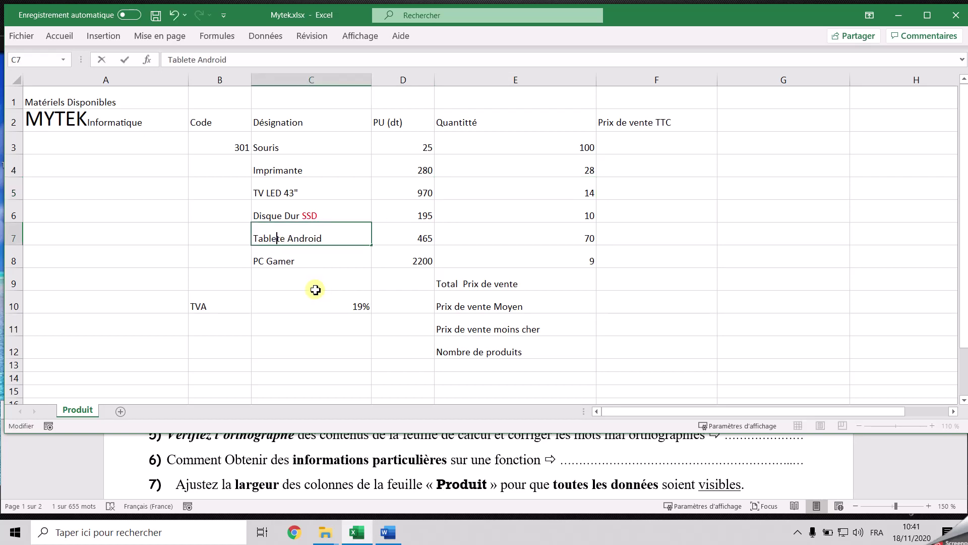
pyautogui.click(299, 262)
# Spell-check the Produit sheet from its start as well, replacing Tablete with Tablette, ignoring dt, and replacing Quantitté with Quantité
pyautogui.click(325, 231)
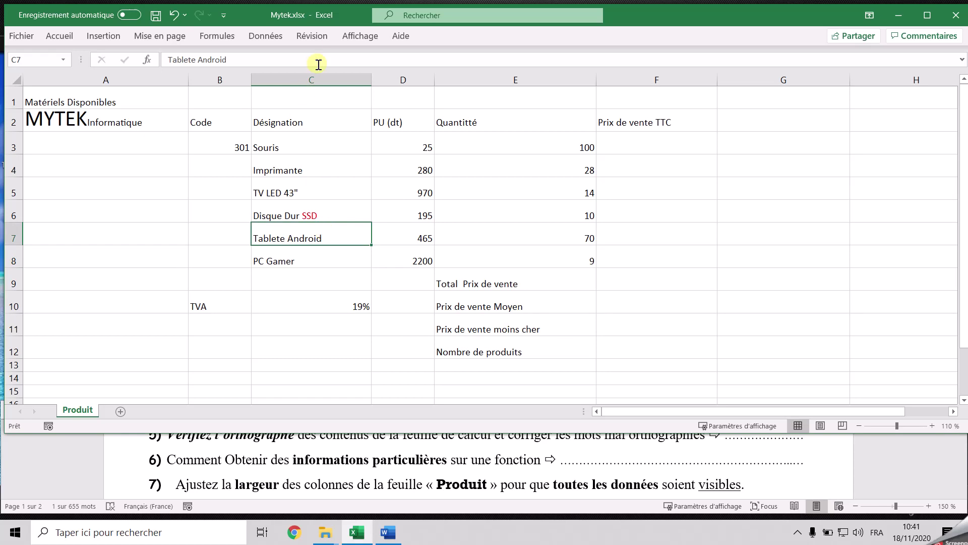
pyautogui.click(311, 42)
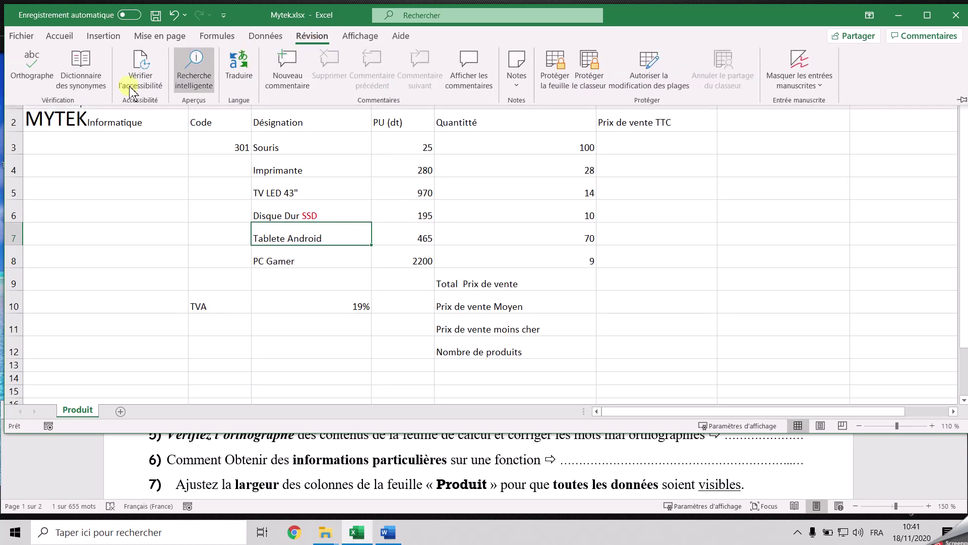
pyautogui.click(31, 81)
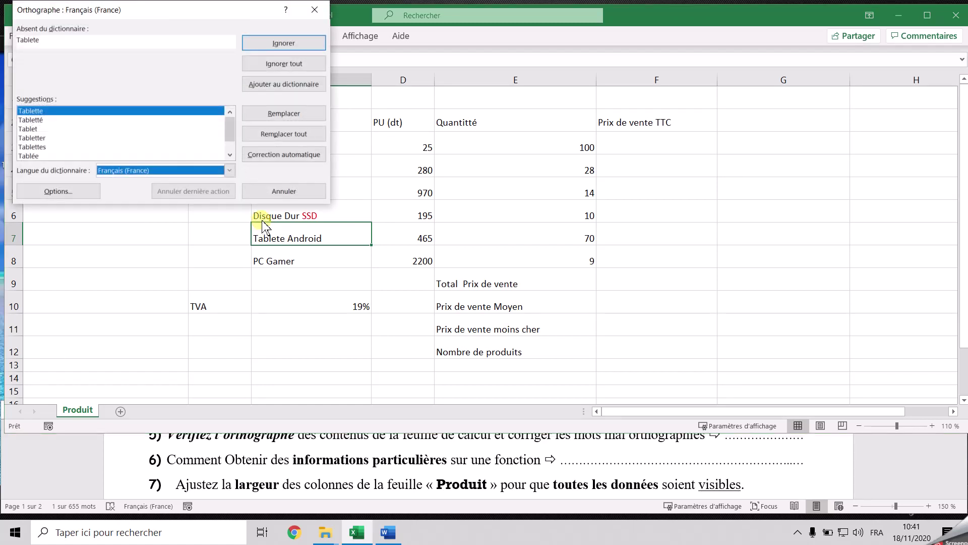
pyautogui.moveTo(139, 11); pyautogui.dragTo(276, 107)
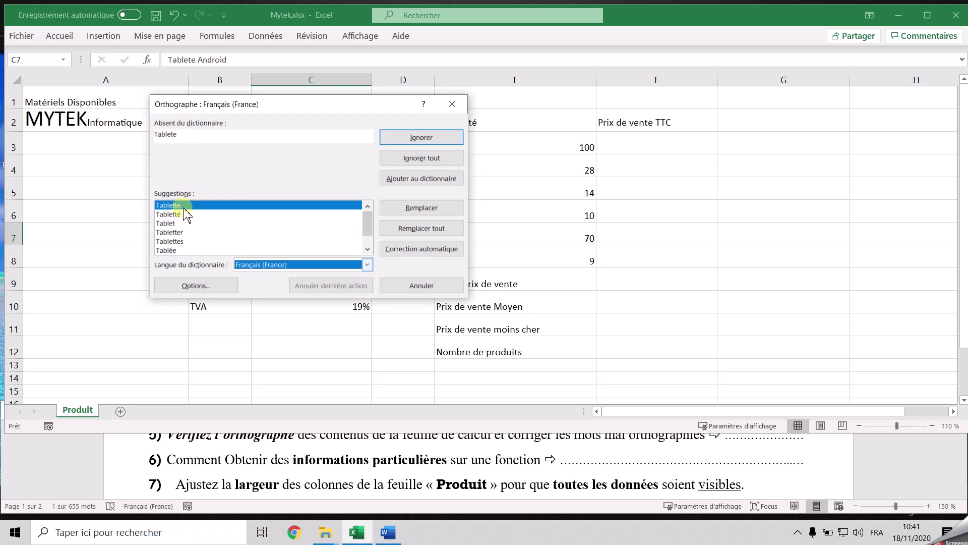
pyautogui.click(407, 208)
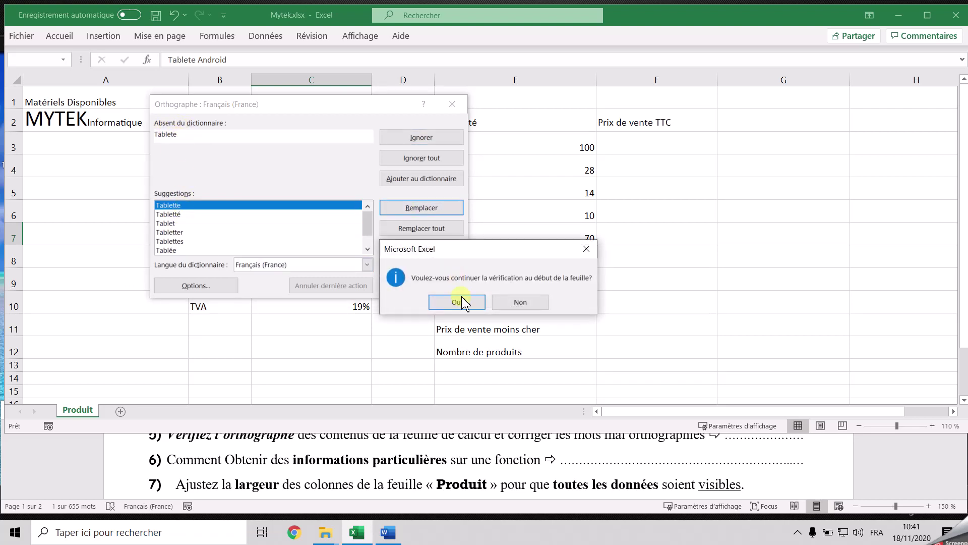
pyautogui.click(461, 302)
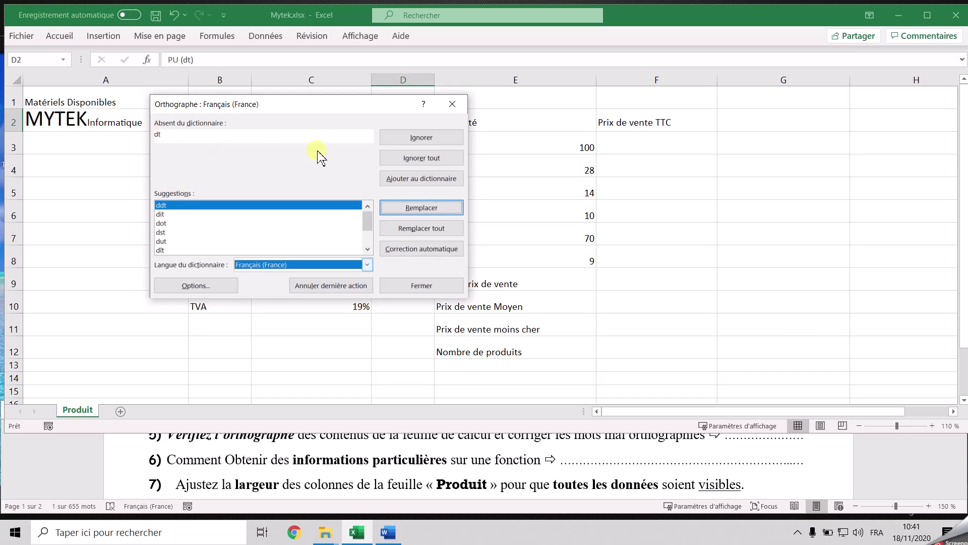
pyautogui.click(409, 143)
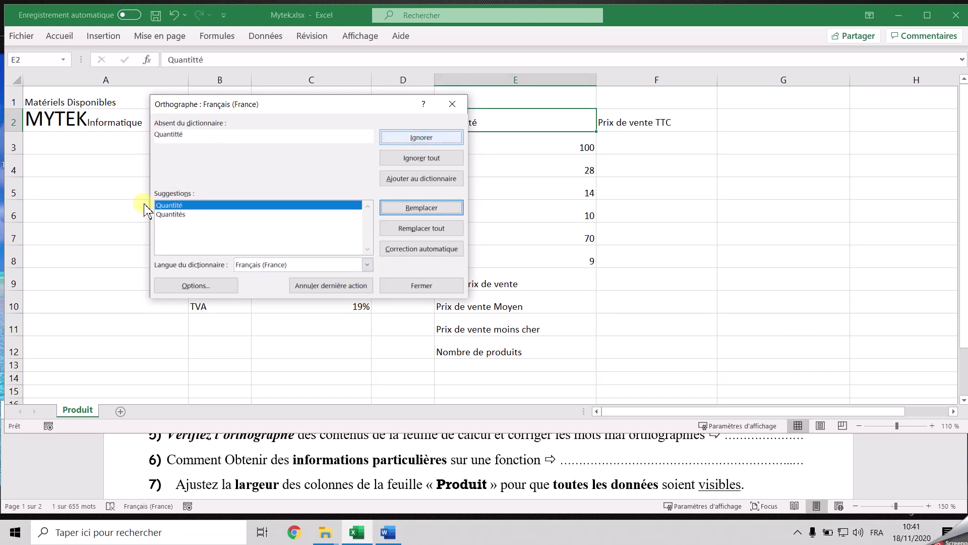
pyautogui.click(414, 209)
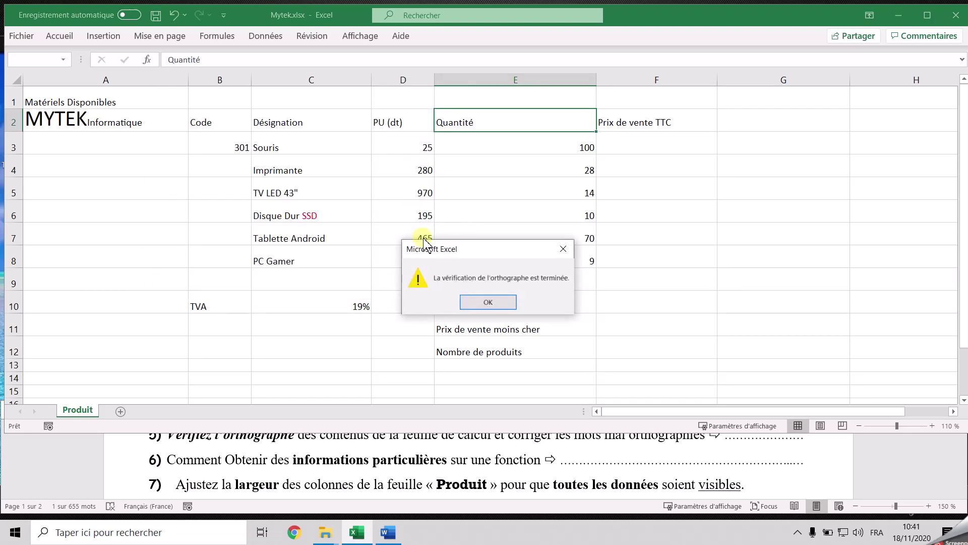
pyautogui.click(487, 301)
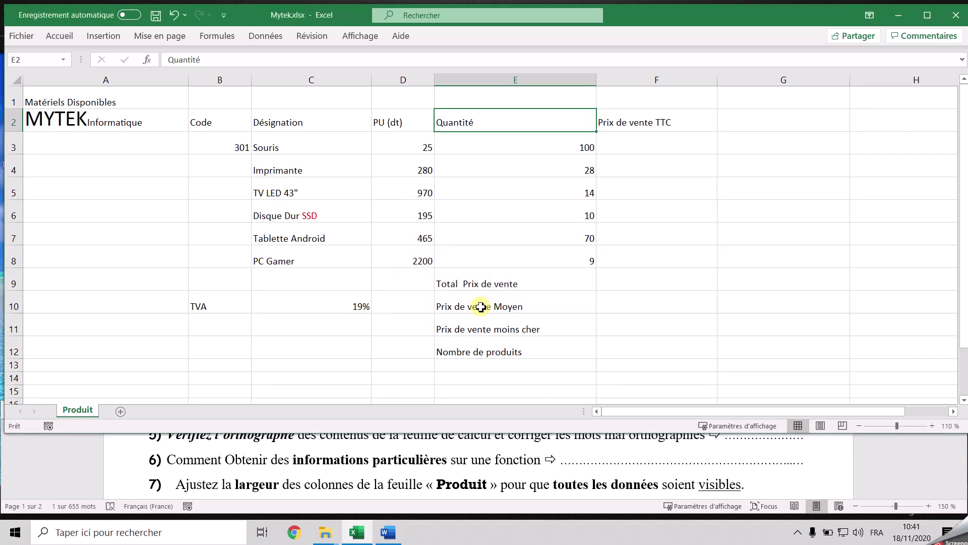
# Read instruction 6 about getting information on a function in the Word document, and open Excel's Help
pyautogui.click(317, 469)
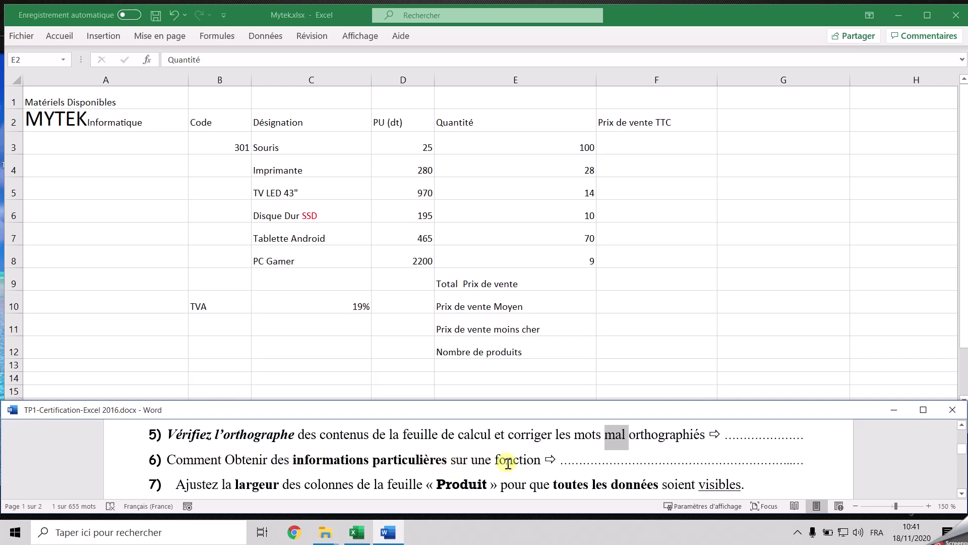
pyautogui.click(399, 50)
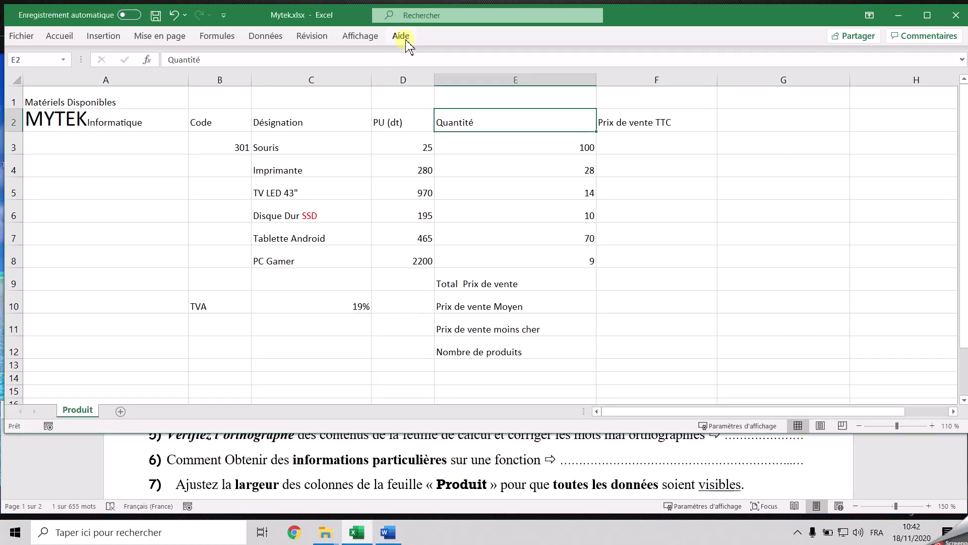
pyautogui.click(401, 36)
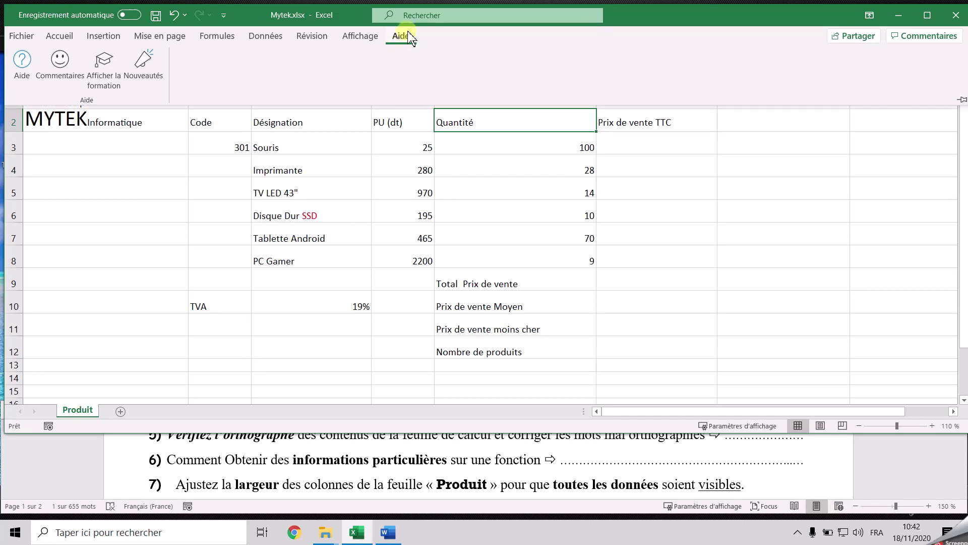
pyautogui.click(23, 66)
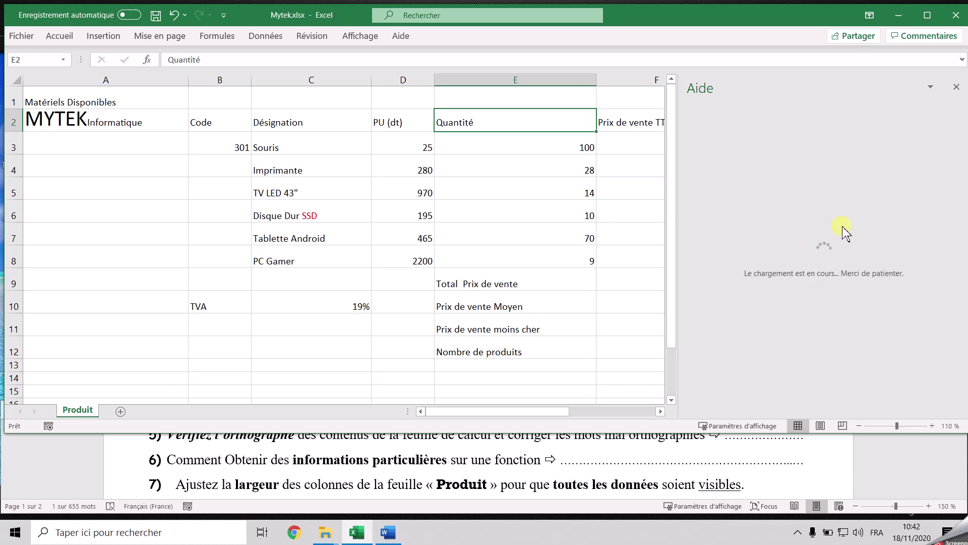
# Switch to the Word document and read instruction 7 about adjusting the column widths of the Produit sheet
pyautogui.click(237, 488)
pyautogui.tripleClick(237, 488)
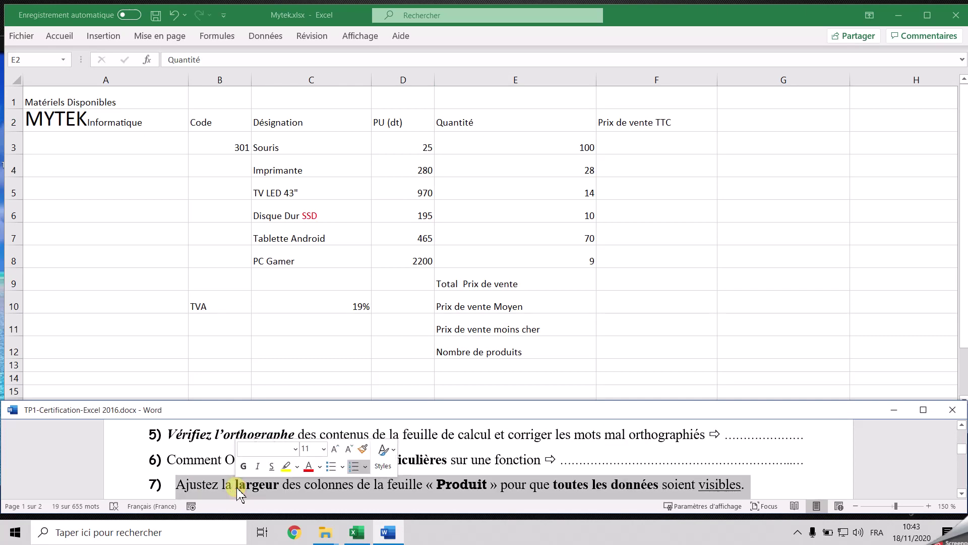
pyautogui.scroll(-2, 242, 488)
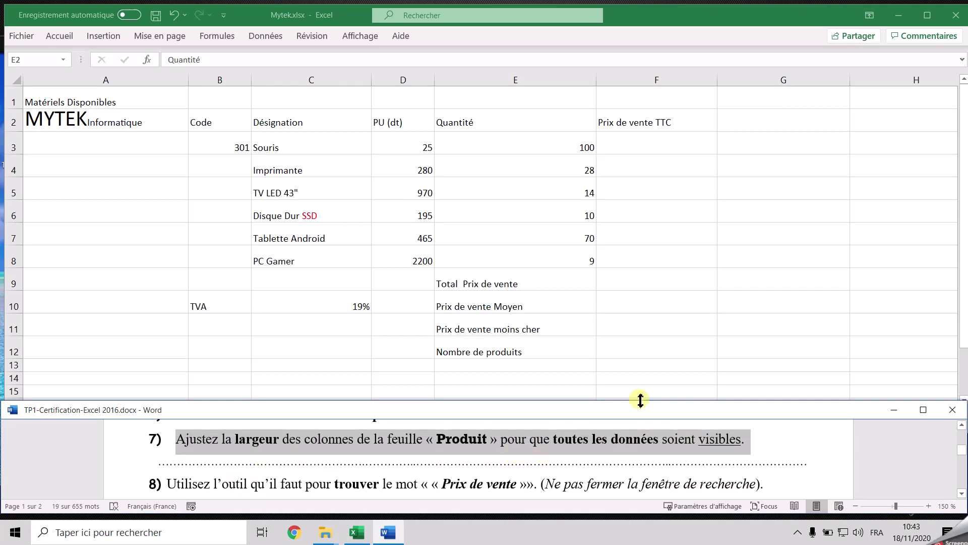
# Return to the Mytek workbook and manually narrow columns C to F of the Produit sheet
pyautogui.click(532, 247)
pyautogui.moveTo(596, 85); pyautogui.dragTo(513, 86)
pyautogui.moveTo(634, 83); pyautogui.dragTo(564, 83)
pyautogui.moveTo(434, 84); pyautogui.dragTo(316, 87)
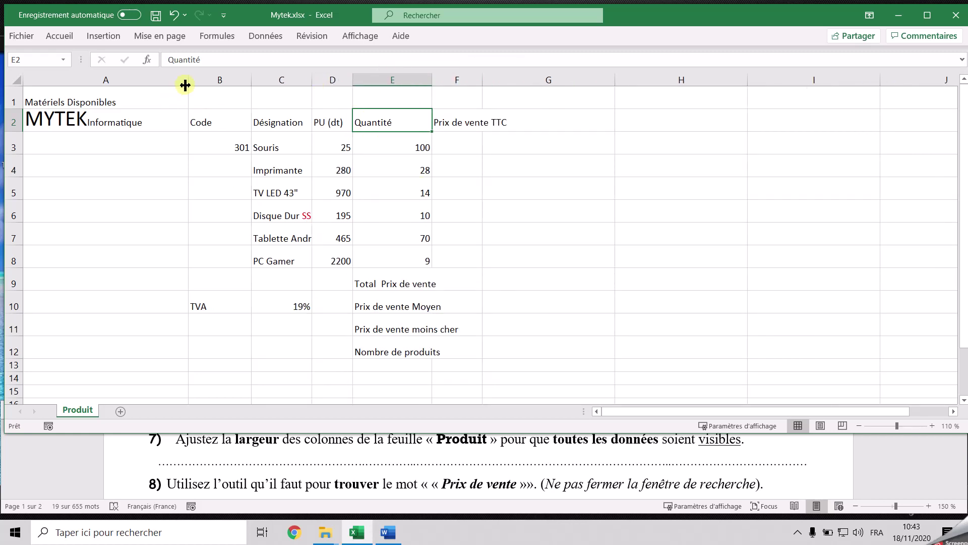
# Select columns A to F of the Produit sheet and autofit their widths to the contents
pyautogui.moveTo(187, 82); pyautogui.dragTo(365, 92)
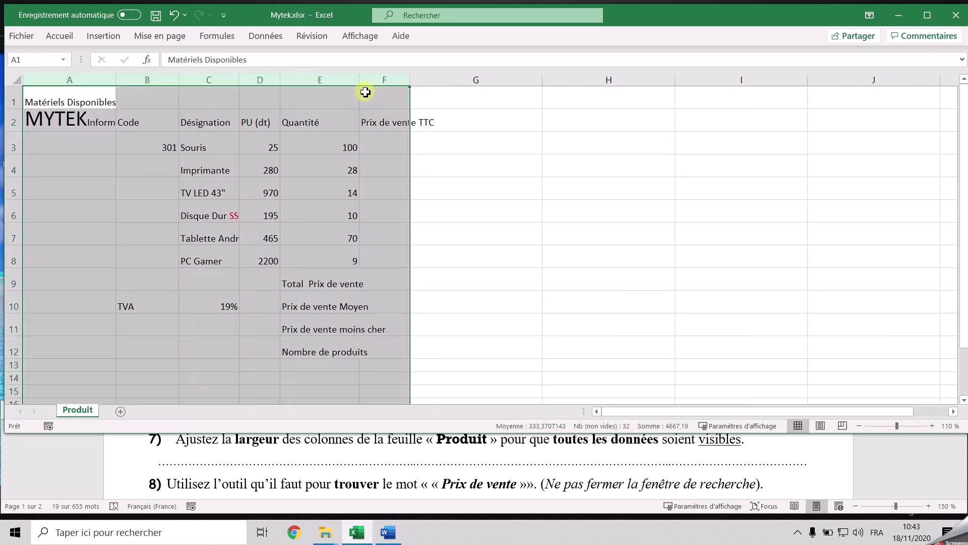
pyautogui.click(60, 39)
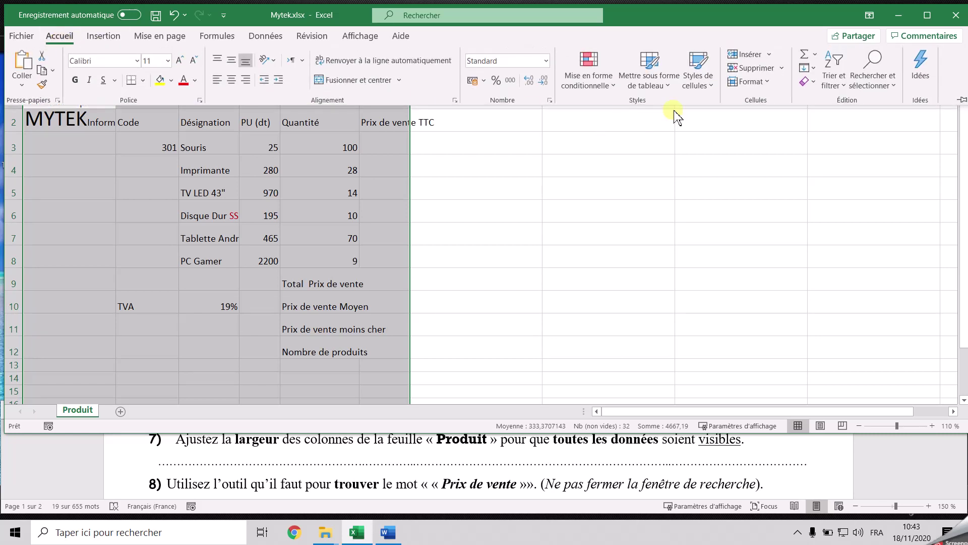
pyautogui.click(743, 83)
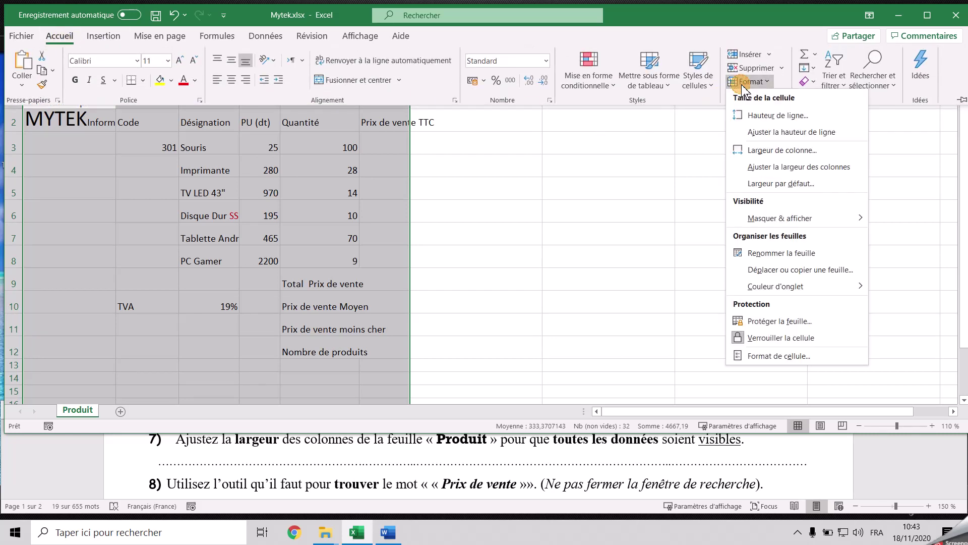
pyautogui.click(808, 167)
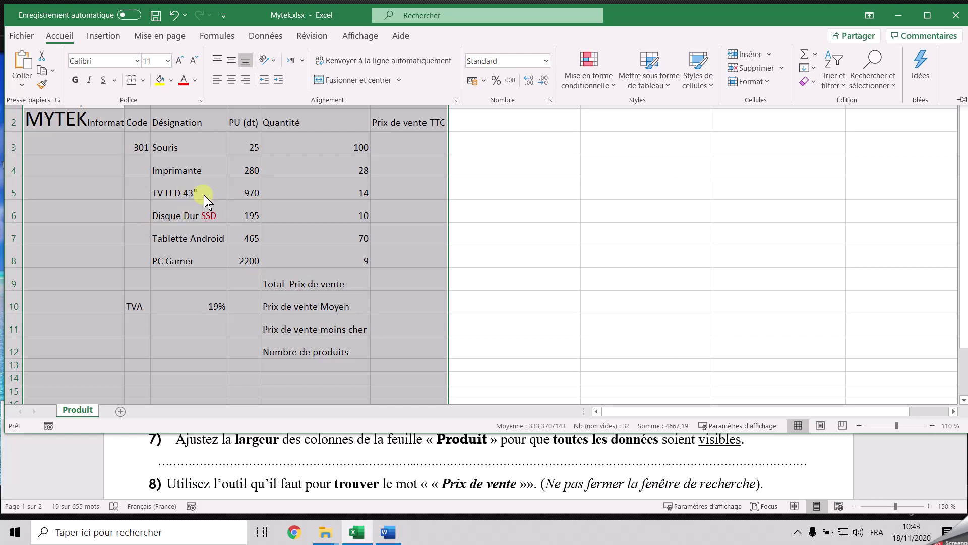
pyautogui.click(751, 81)
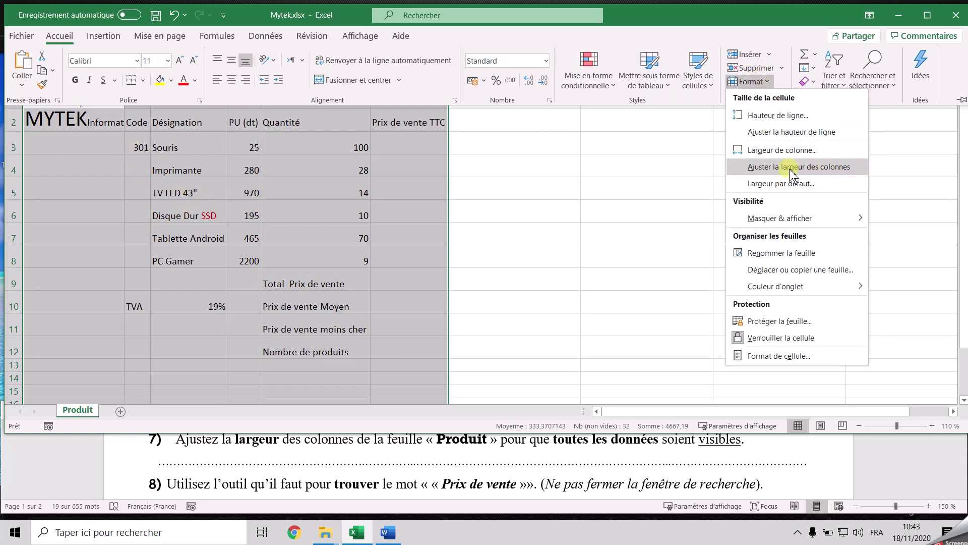
pyautogui.click(498, 222)
pyautogui.click(498, 221)
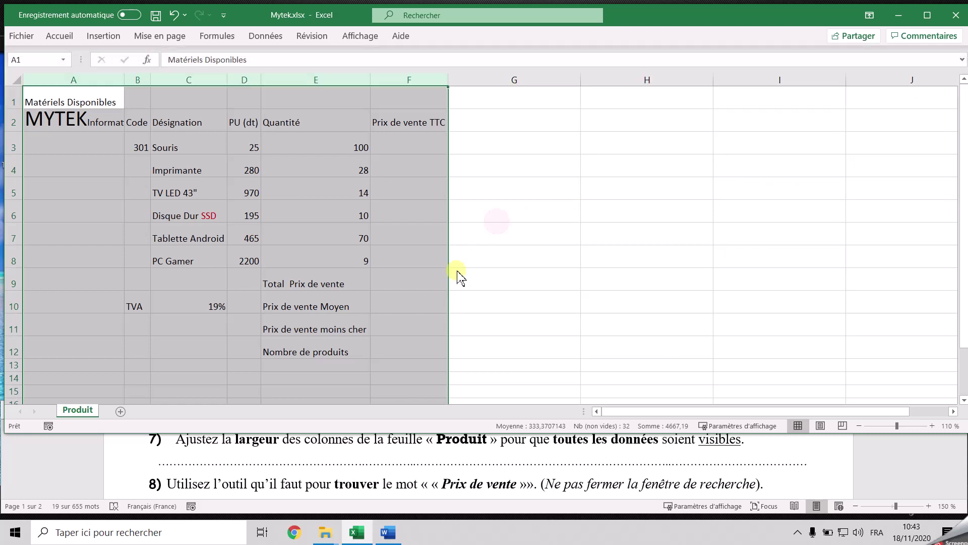
# Read instruction 8 about finding Prix de vente in the Word document and return to the Mytek workbook
pyautogui.click(404, 463)
pyautogui.scroll(-1, 393, 462)
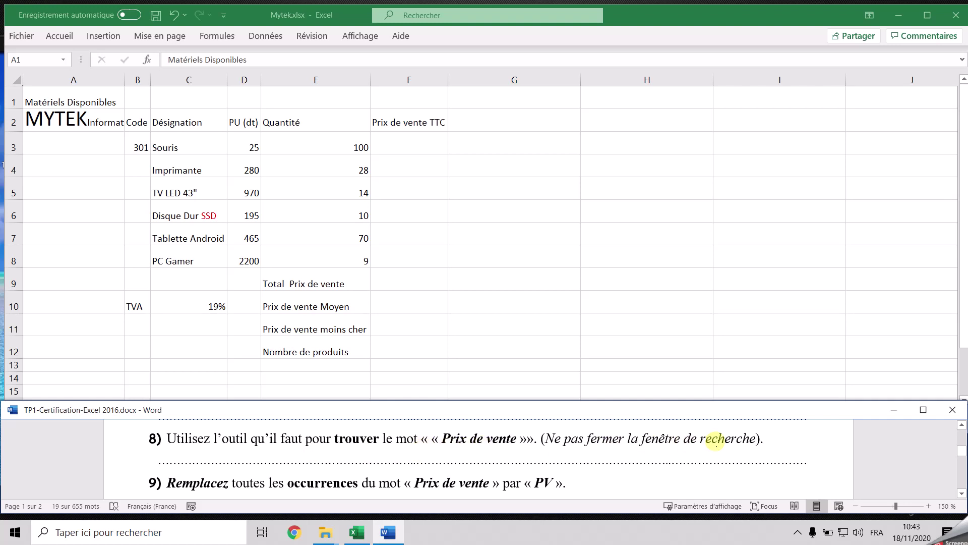
pyautogui.click(363, 197)
# Find all occurrences of Prix de vente in the Produit sheet, review the matching cells, and close the search dialog
pyautogui.click(583, 206)
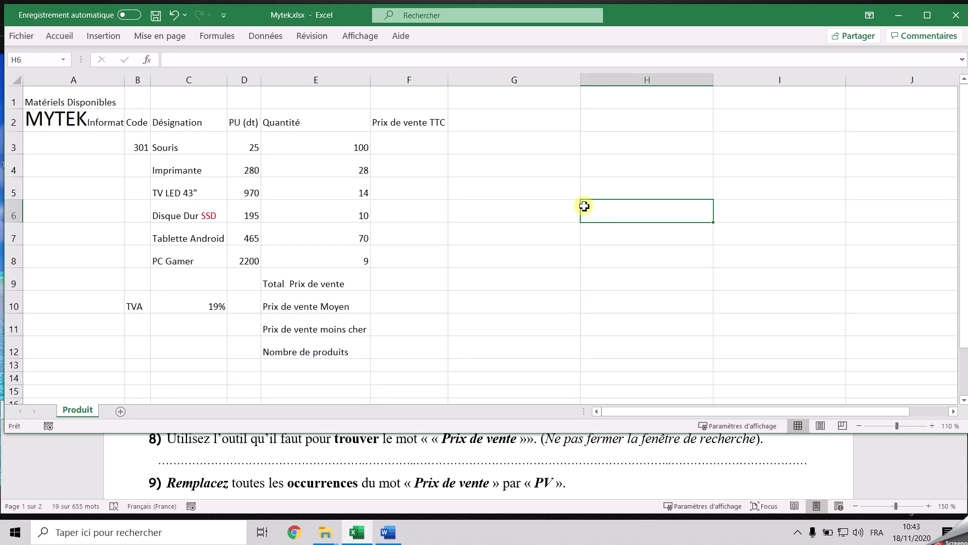
pyautogui.hotkey('ctrl', 'f')
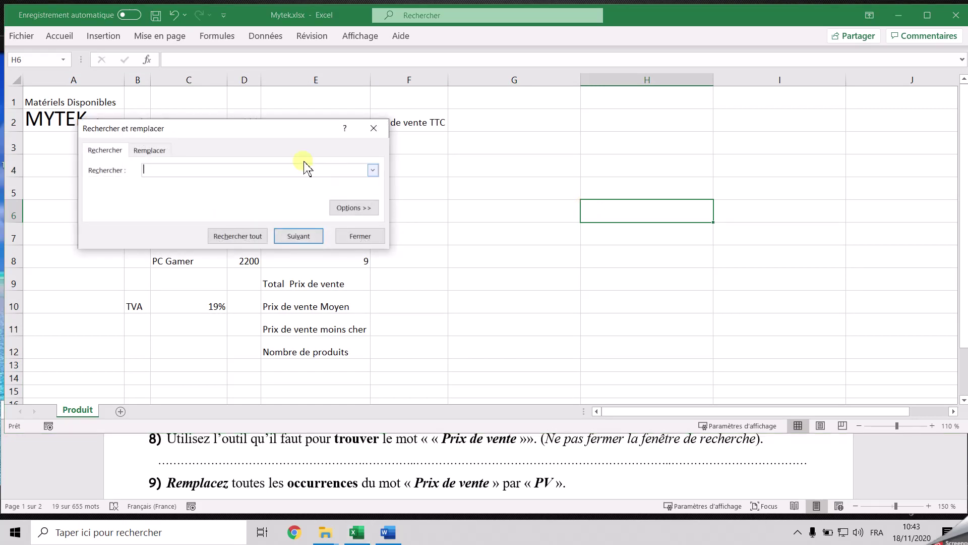
pyautogui.moveTo(265, 134); pyautogui.dragTo(424, 221)
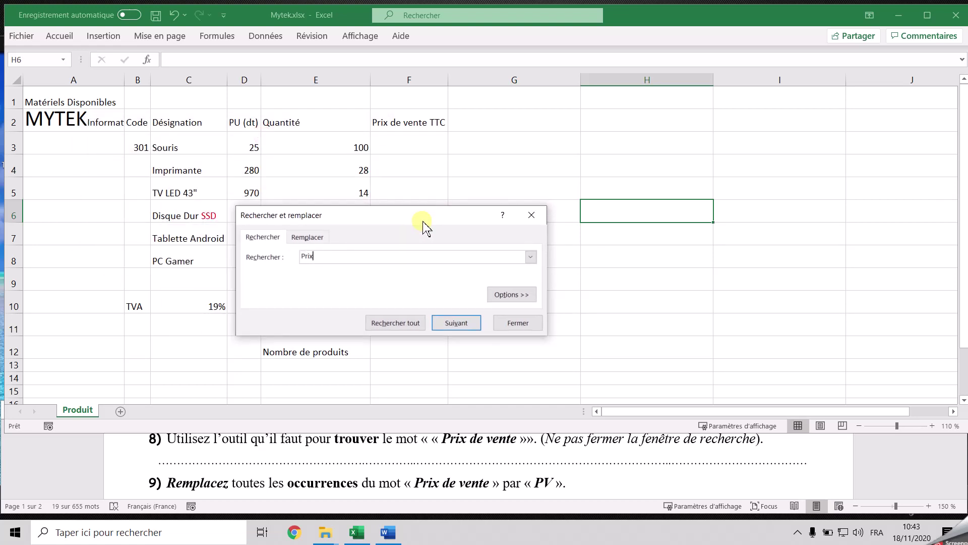
pyautogui.click(352, 256)
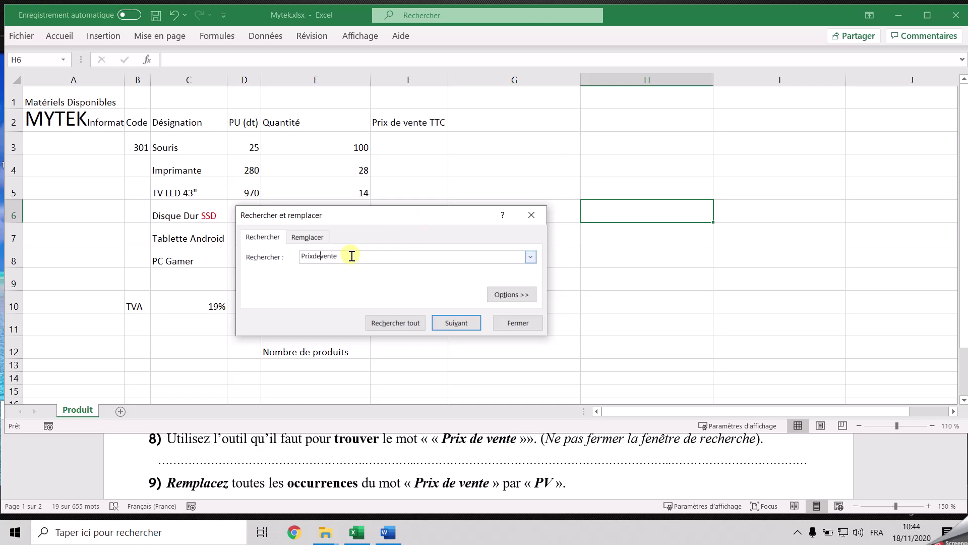
pyautogui.click(516, 323)
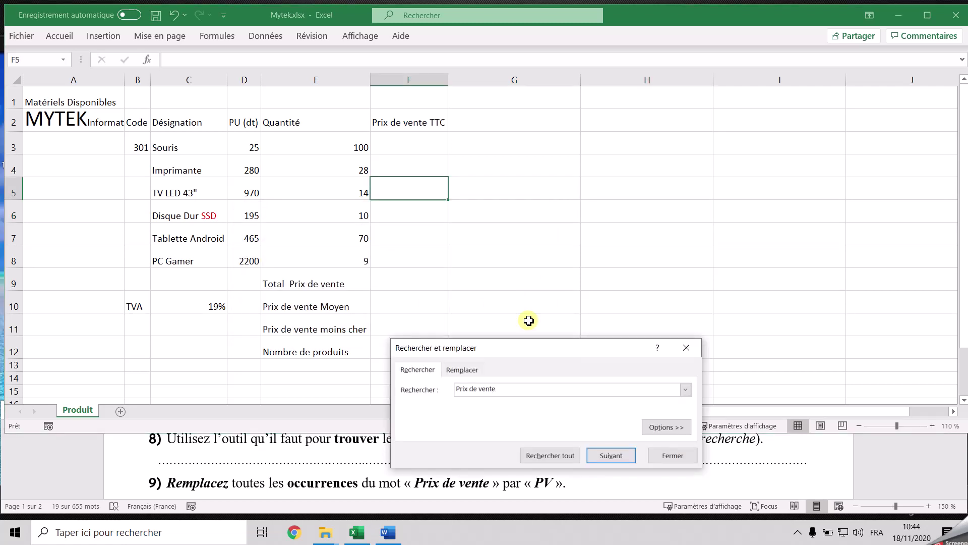
pyautogui.moveTo(510, 349); pyautogui.dragTo(493, 255)
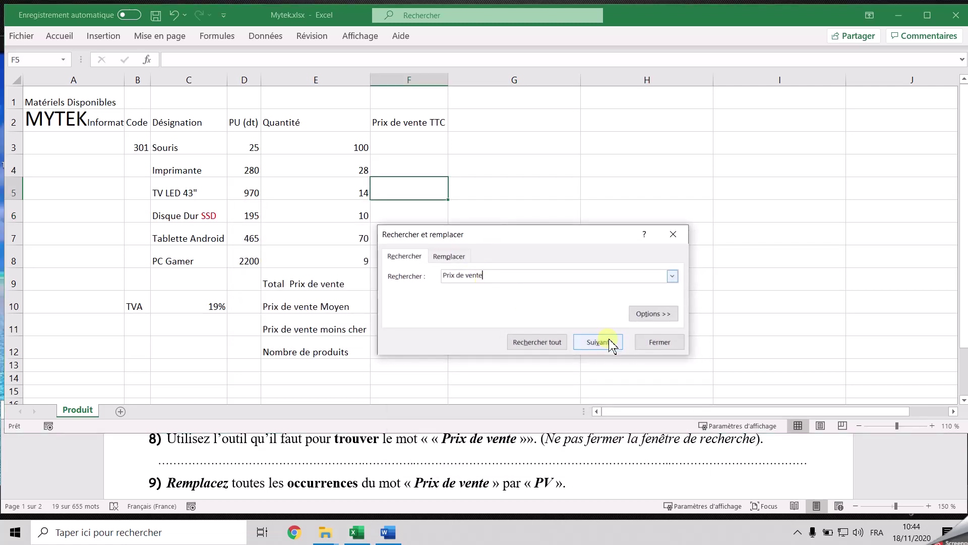
pyautogui.click(535, 343)
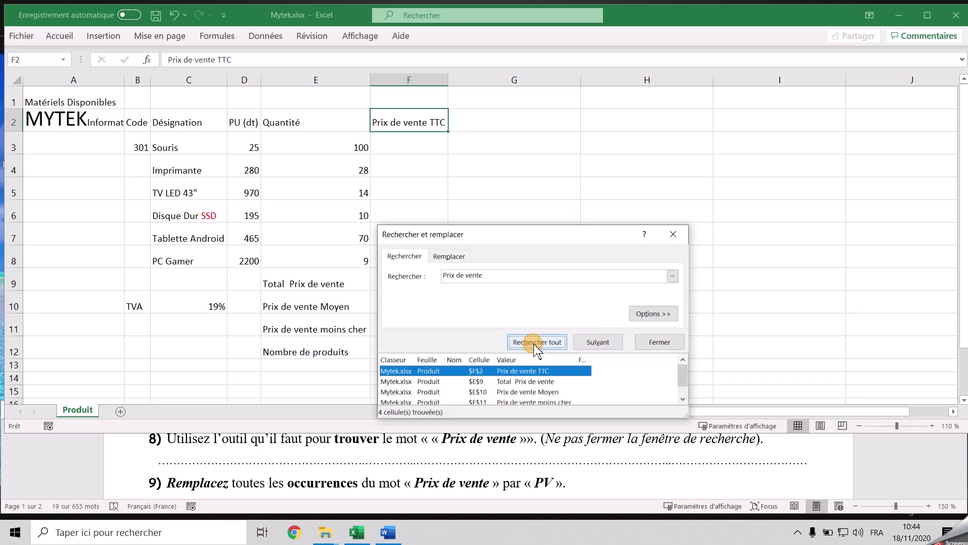
pyautogui.moveTo(548, 236); pyautogui.dragTo(520, 159)
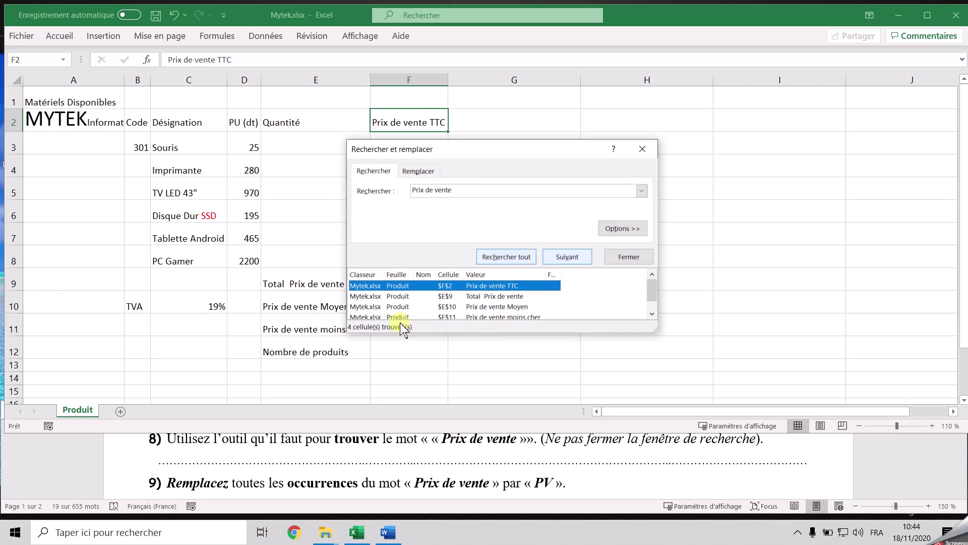
pyautogui.click(631, 262)
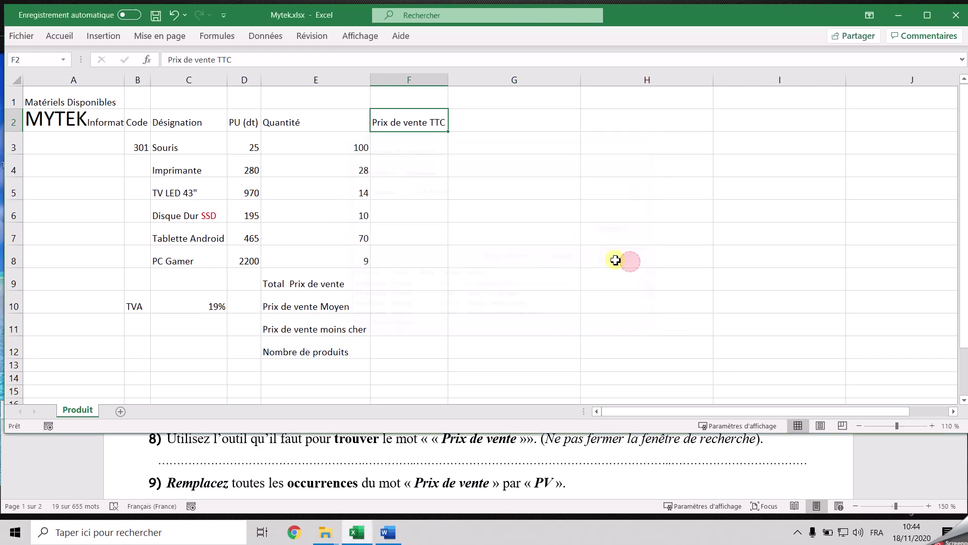
# Read instruction 9 about replacing Prix de vente with PV in the Word document and return to the Mytek workbook
pyautogui.scroll(-1, 277, 485)
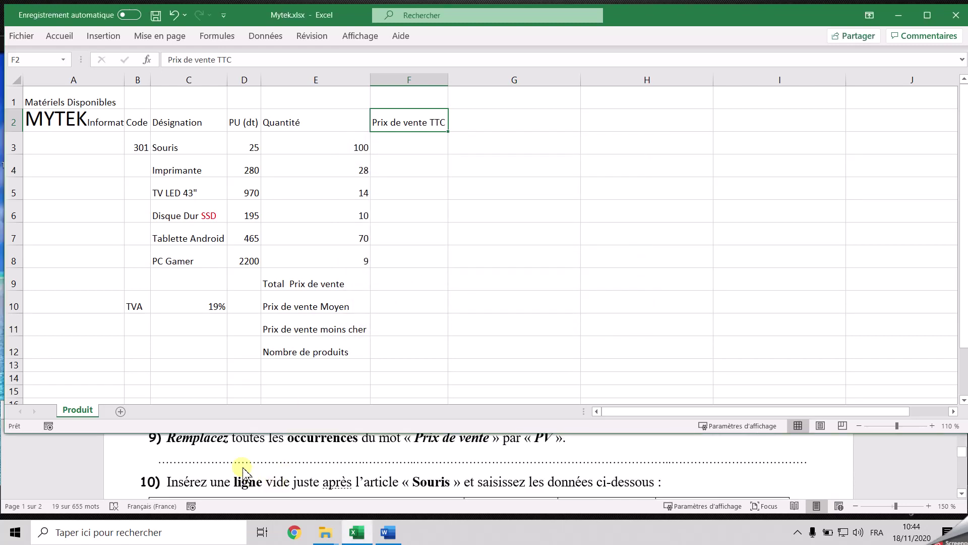
pyautogui.click(237, 443)
pyautogui.tripleClick(238, 443)
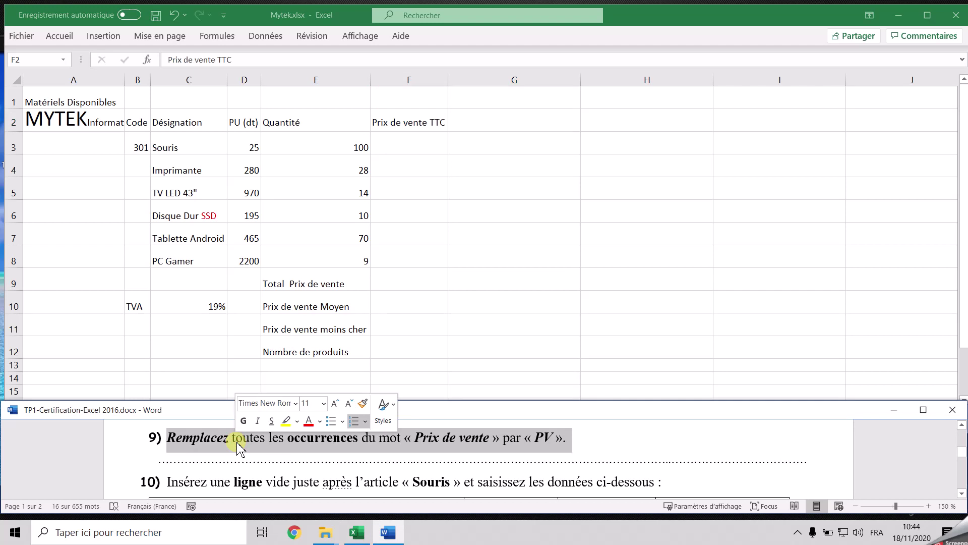
pyautogui.hotkey('alt', 'Tab')
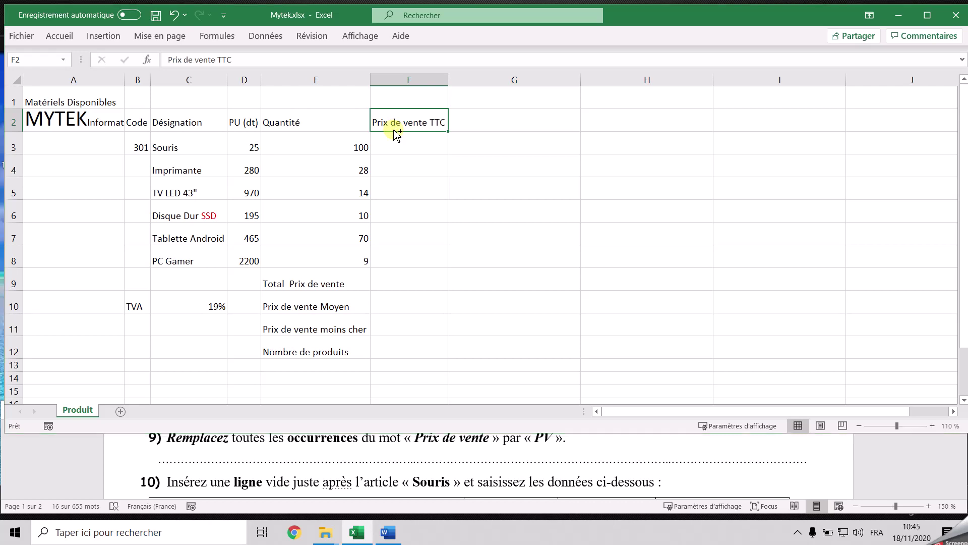
# Replace all occurrences of Prix de vente with PV in the Produit sheet and close the replace dialog
pyautogui.hotkey('ctrl', 'h')
pyautogui.moveTo(616, 294); pyautogui.dragTo(507, 185)
pyautogui.click(502, 214)
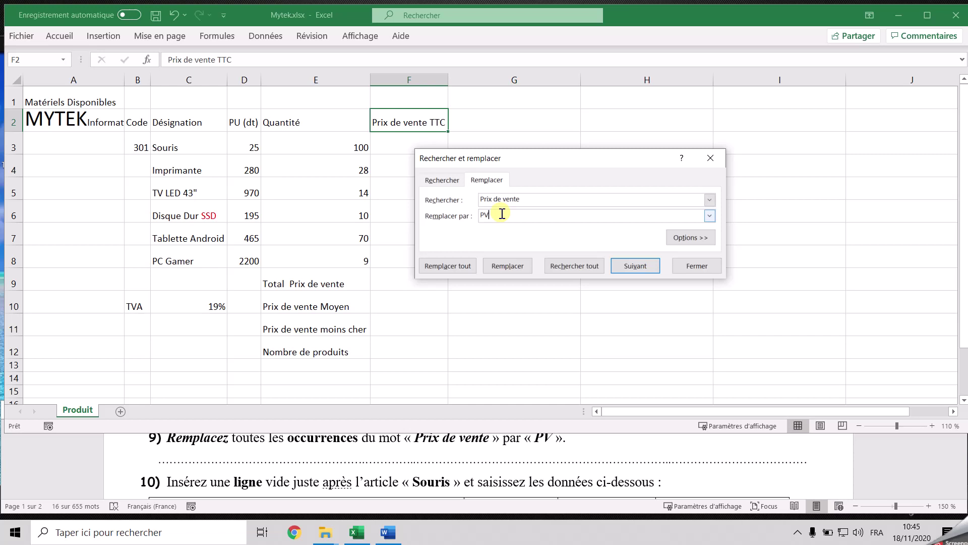
pyautogui.click(464, 267)
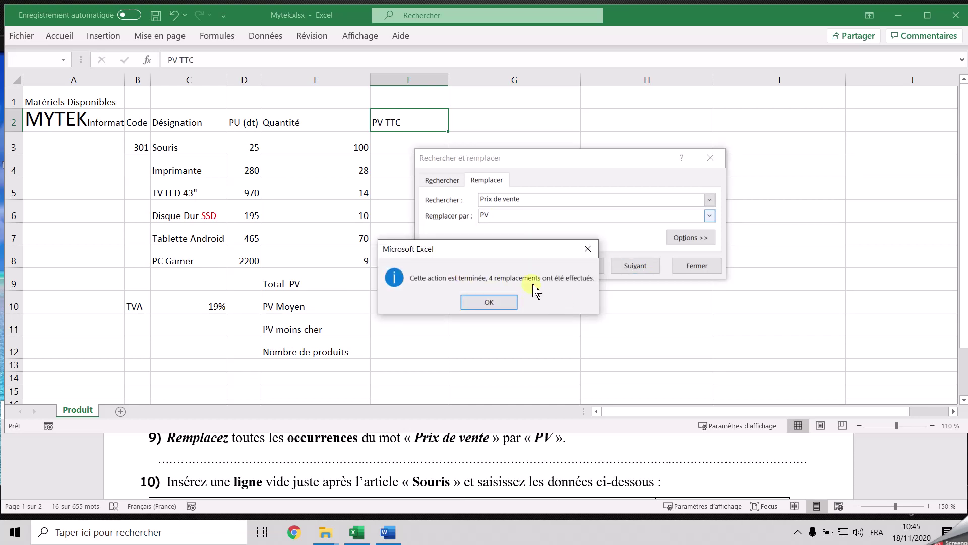
pyautogui.click(495, 302)
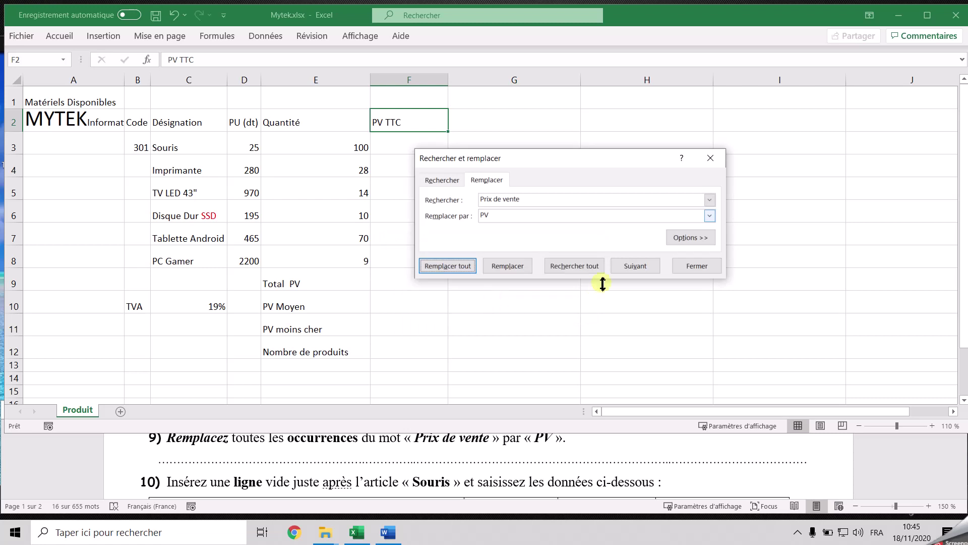
pyautogui.click(689, 268)
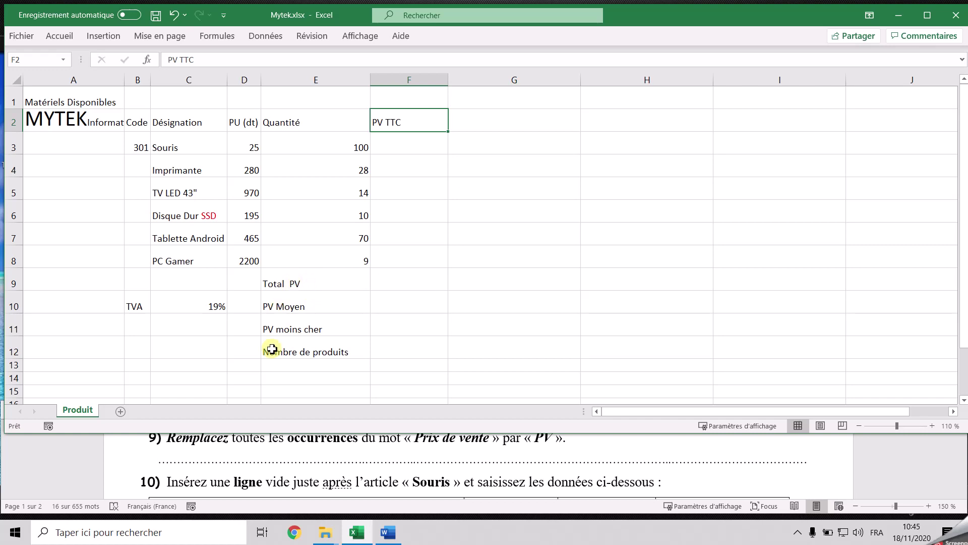
# Read instruction 10 about inserting a row after Souris in the Word document and return to the Mytek workbook
pyautogui.click(277, 478)
pyautogui.scroll(-1, 277, 464)
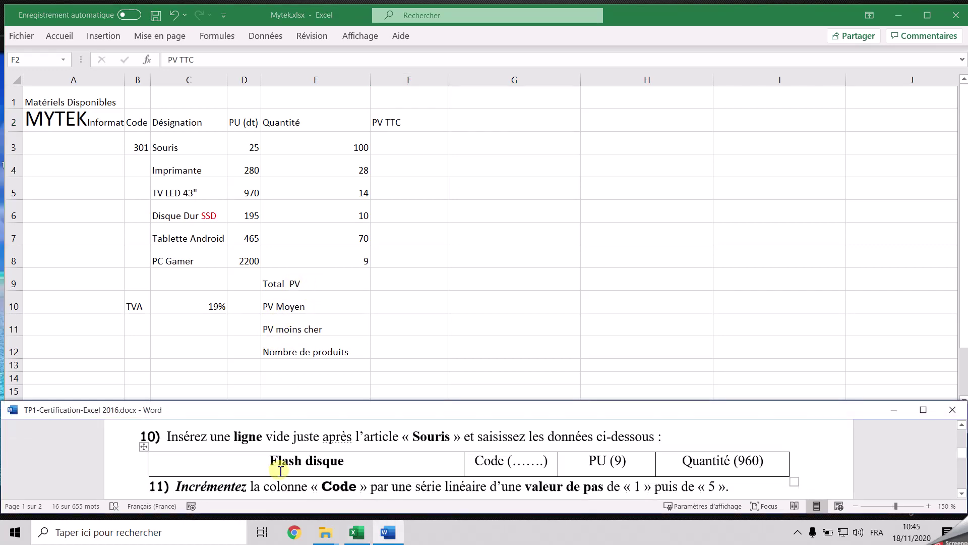
pyautogui.tripleClick(283, 442)
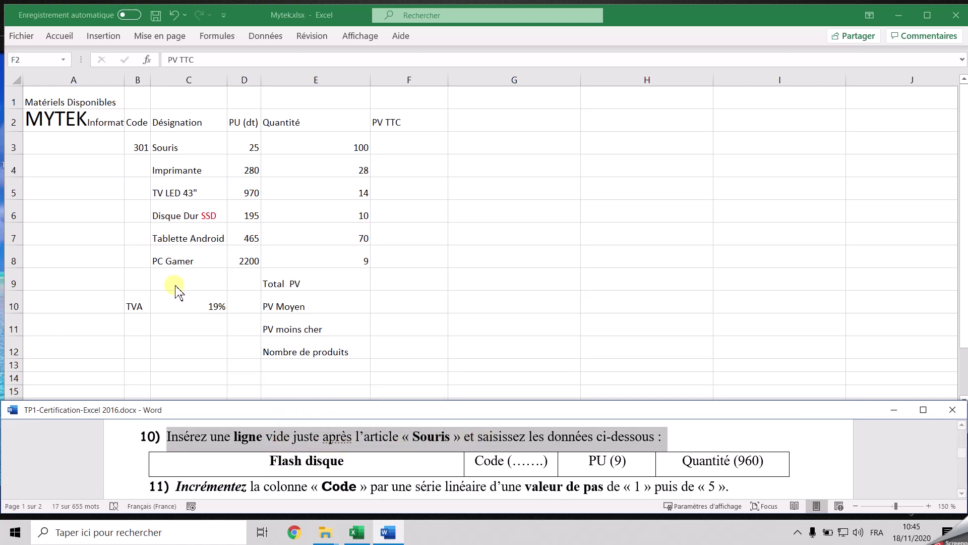
pyautogui.click(175, 214)
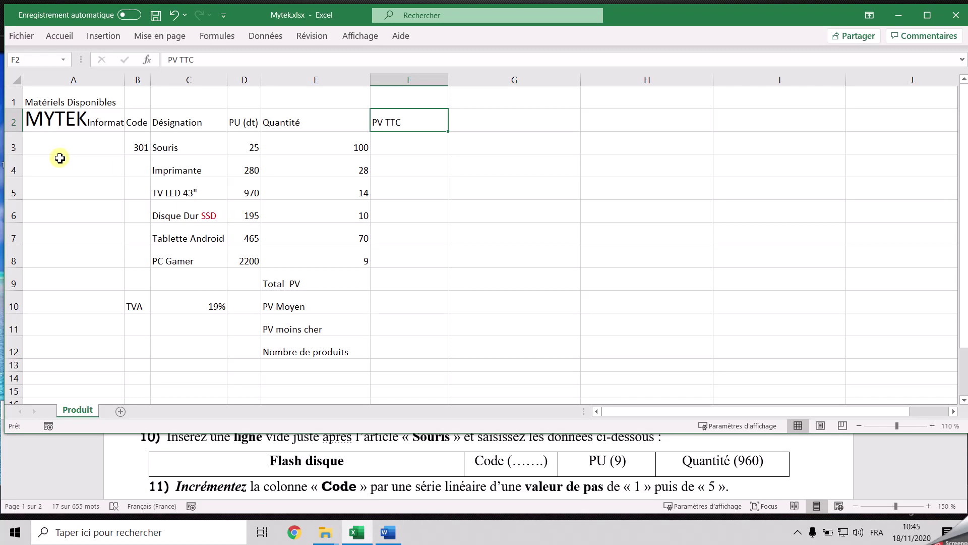
# Insert an empty row directly below the Souris row and enter Flashdisque as its designation in C4
pyautogui.click(20, 169)
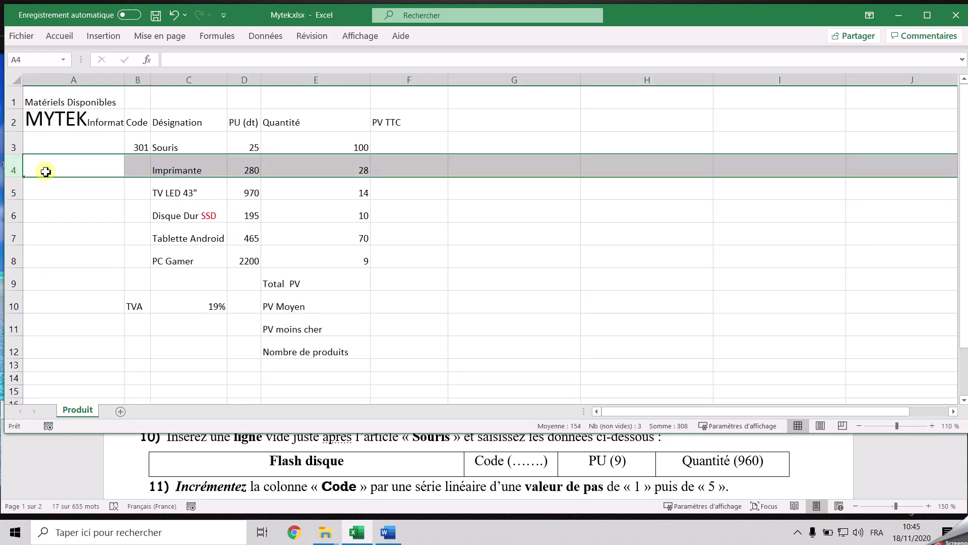
pyautogui.rightClick(20, 170)
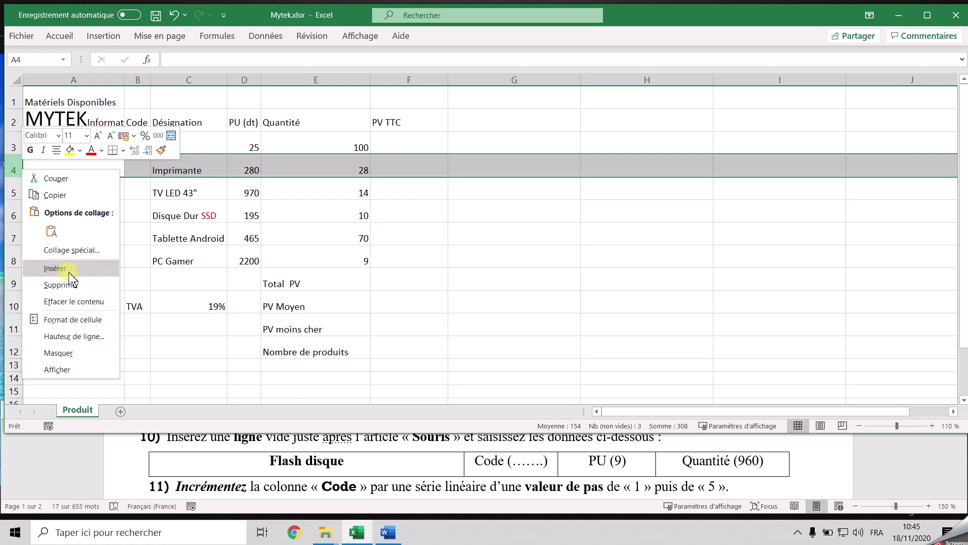
pyautogui.click(55, 268)
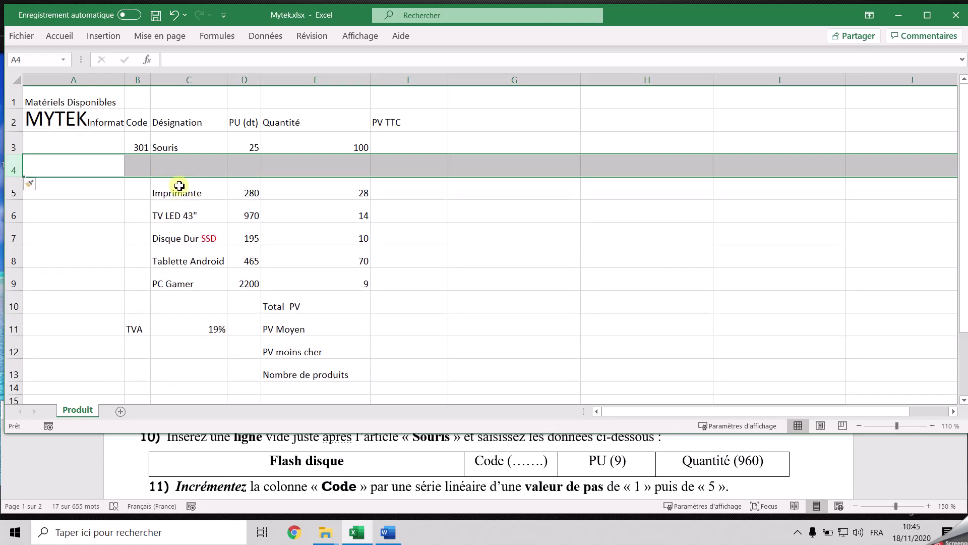
pyautogui.click(165, 171)
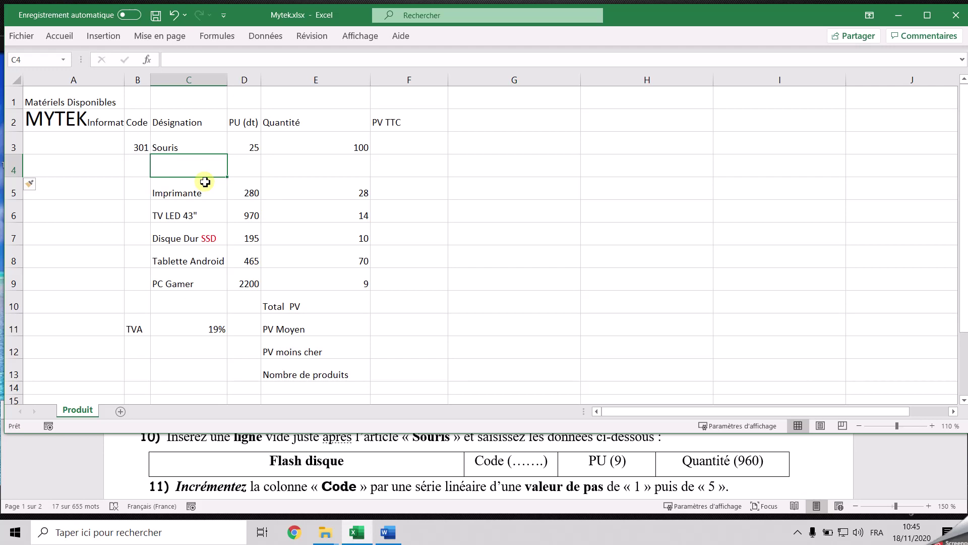
pyautogui.write('Flashdisque')
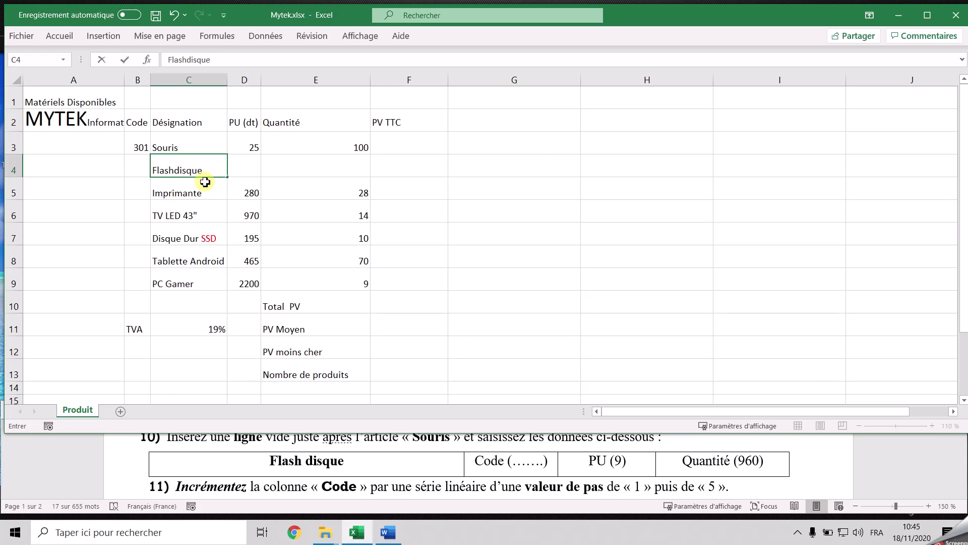
pyautogui.press('Tab')
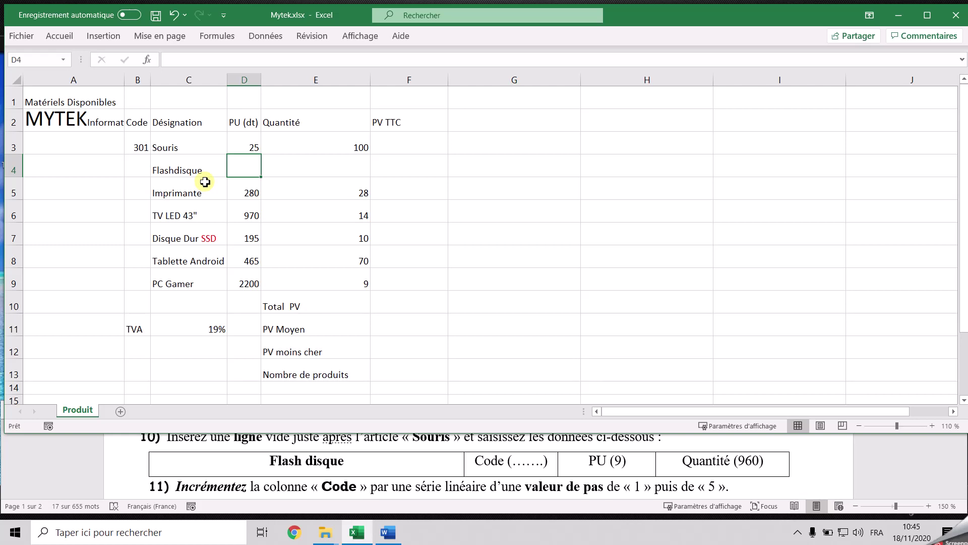
pyautogui.press('Tab')
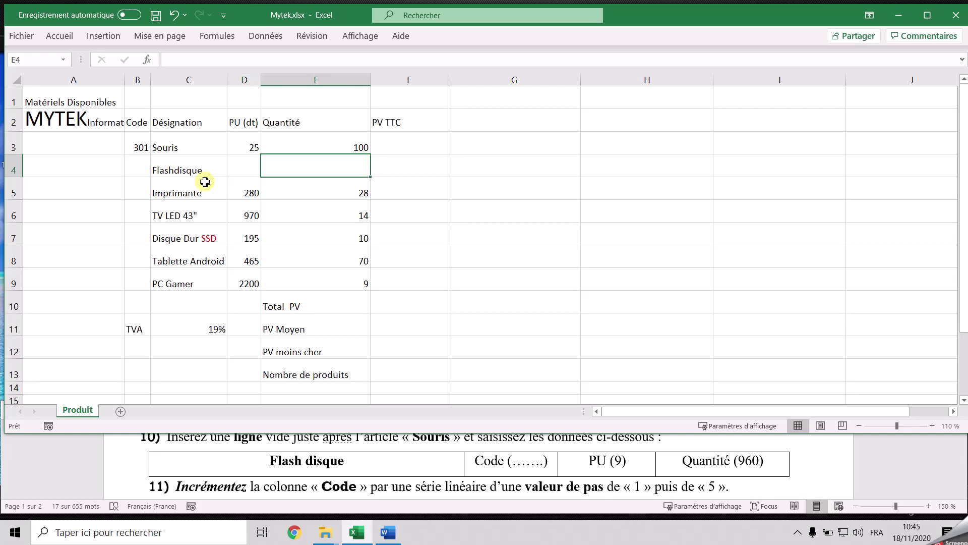
pyautogui.press('Tab')
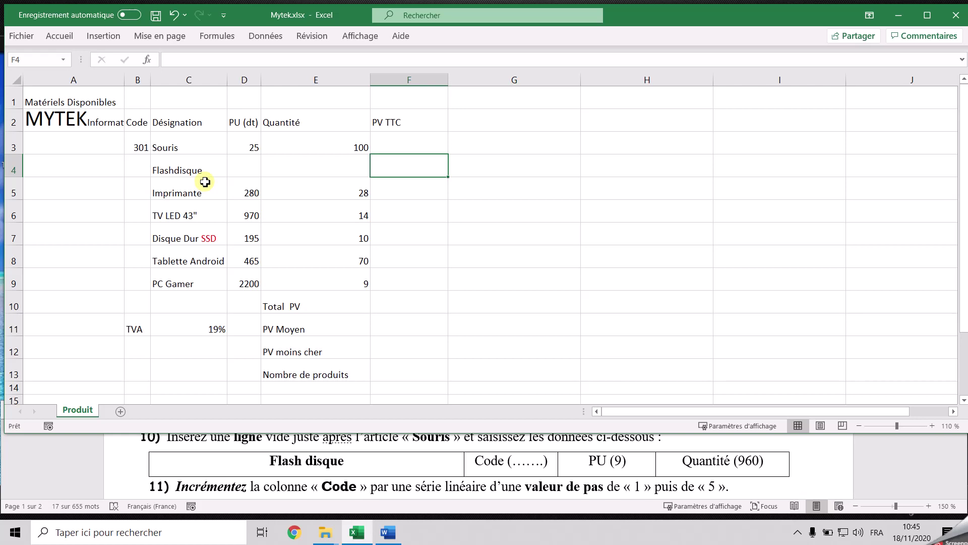
# Enter 9 in E4 and 960 in F4 of the Flashdisque row
pyautogui.click(293, 173)
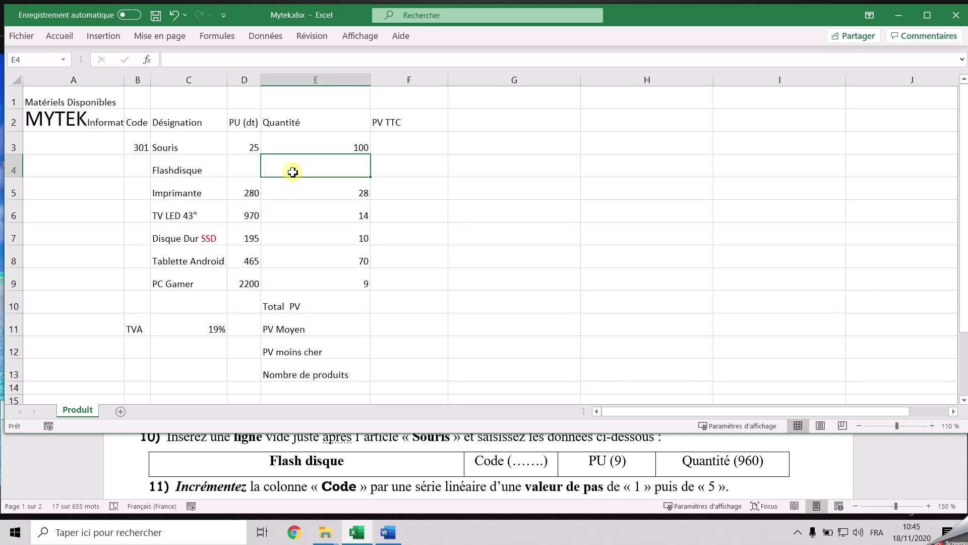
pyautogui.write('9')
pyautogui.press('Tab')
pyautogui.write('96')
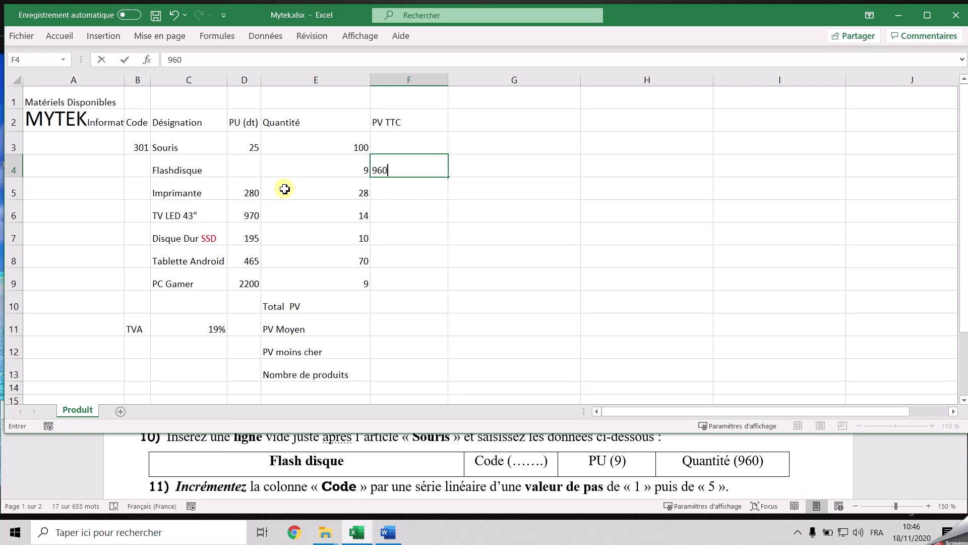
pyautogui.click(285, 189)
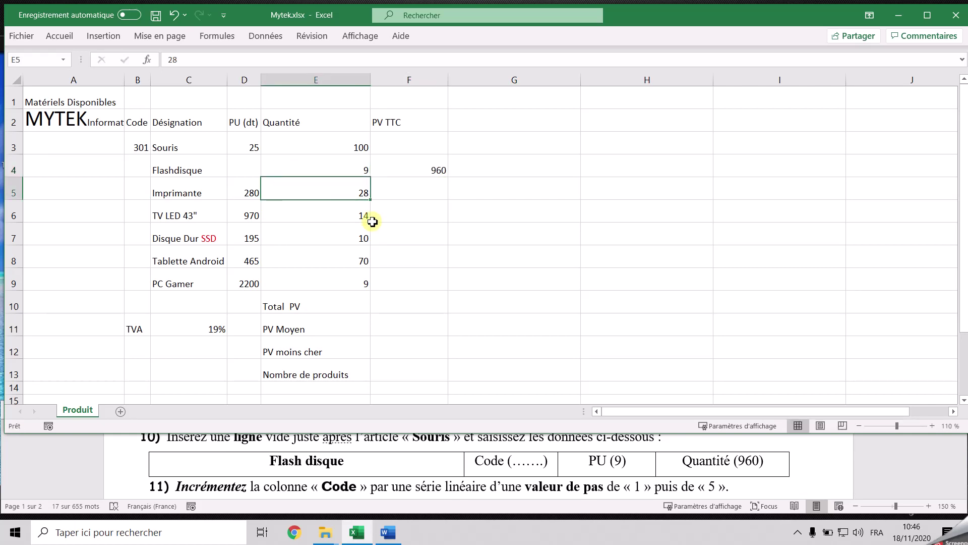
# Fill the Code column from B3 to B9 as a series incrementing by 1, and undo the fill
pyautogui.click(393, 232)
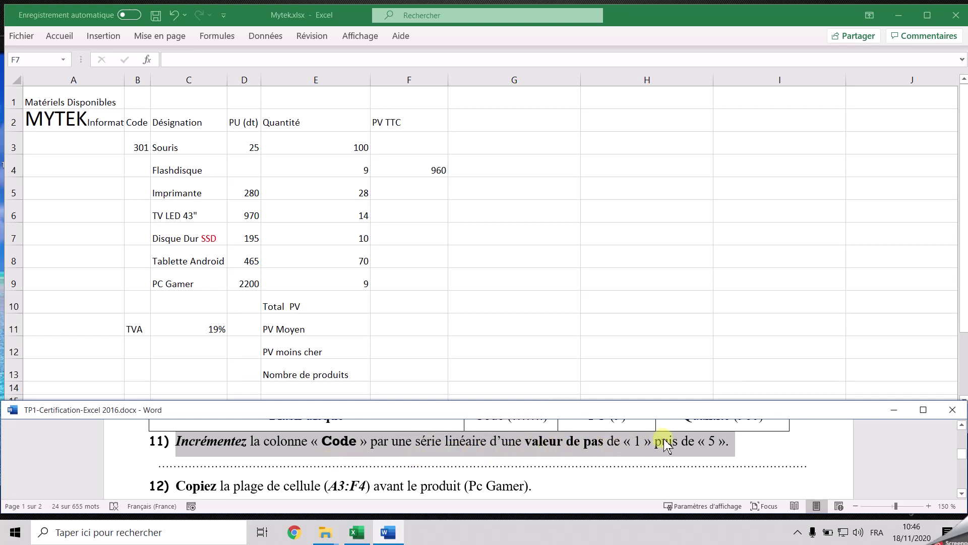
pyautogui.click(144, 145)
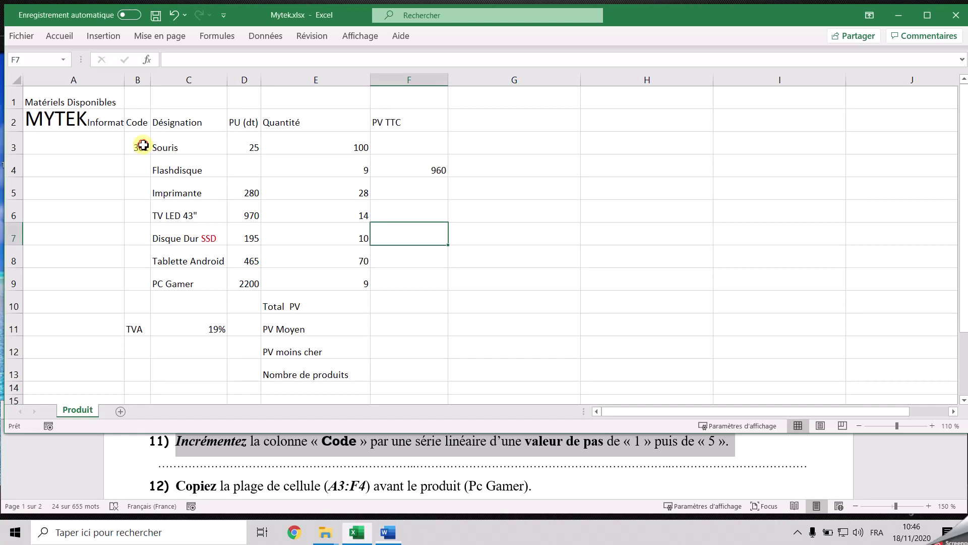
pyautogui.click(142, 145)
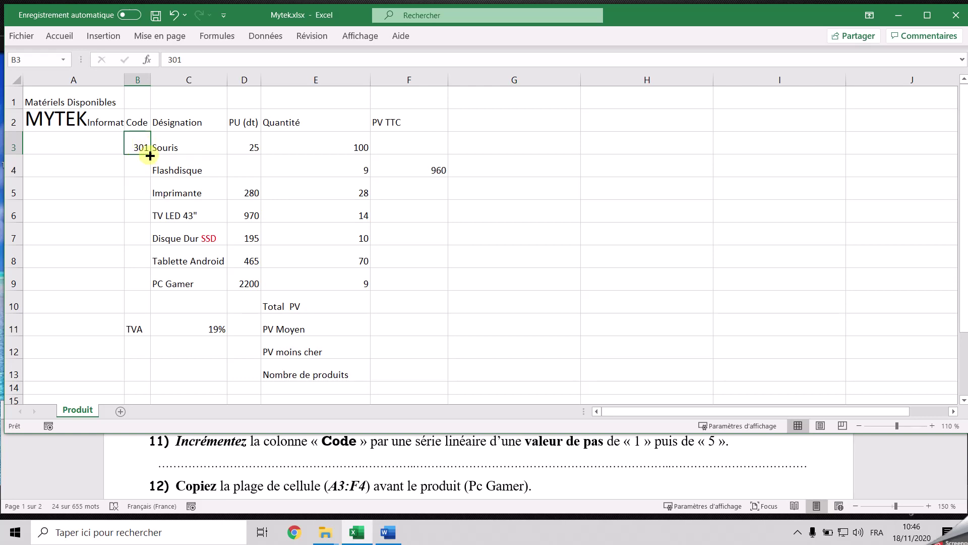
pyautogui.moveTo(150, 156); pyautogui.dragTo(146, 286)
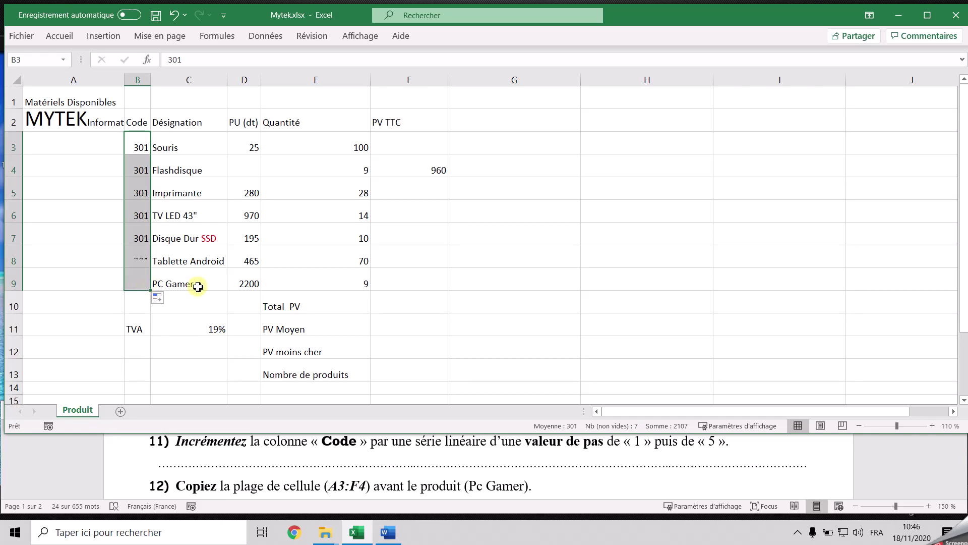
pyautogui.click(163, 301)
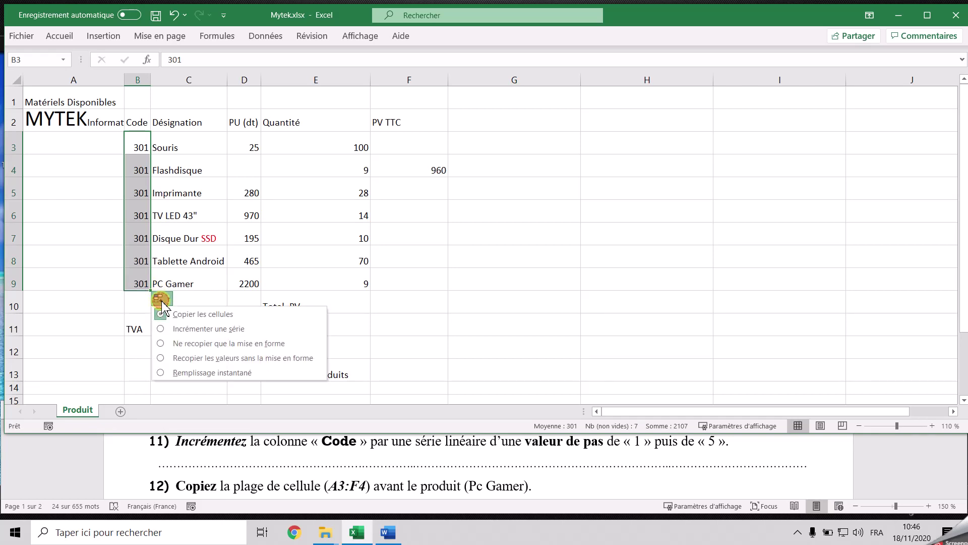
pyautogui.click(215, 333)
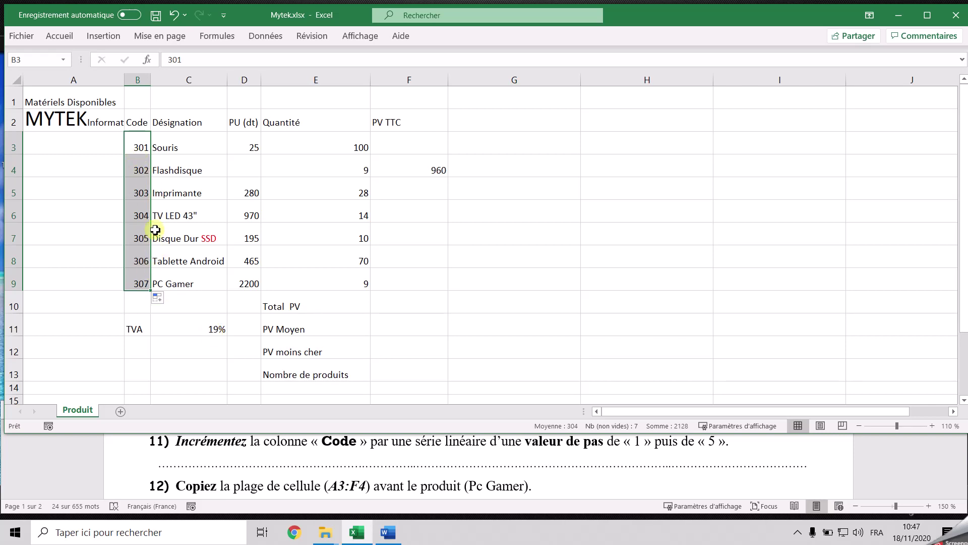
pyautogui.hotkey('ctrl', 'z')
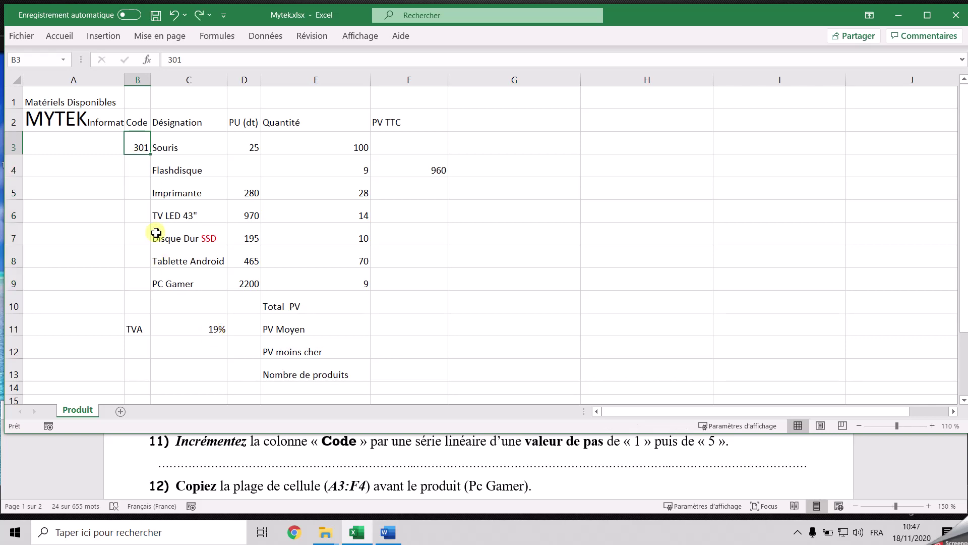
# Enter 306 in B4 and extend the codes in B3:B4 down to B9 as a linear series with step 5
pyautogui.click(138, 166)
pyautogui.write('30')
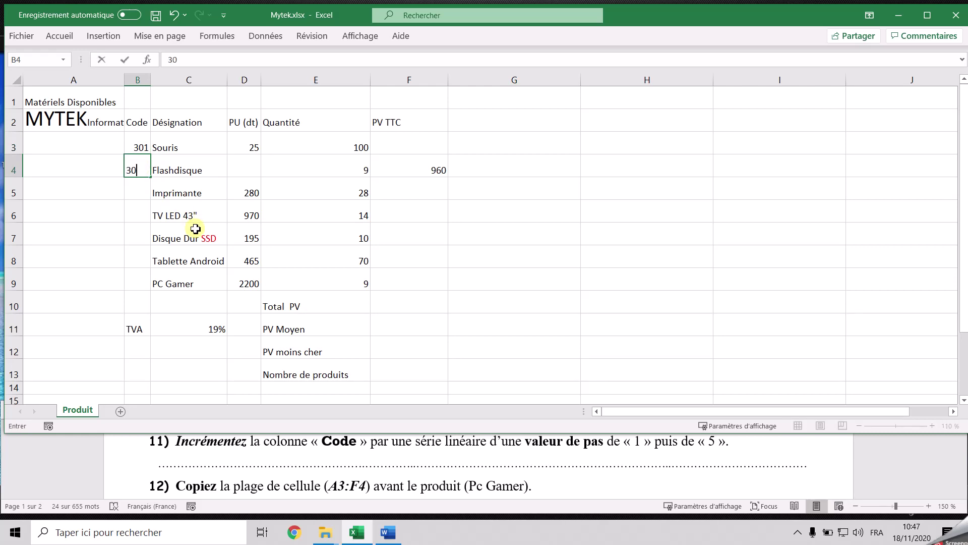
pyautogui.click(190, 214)
pyautogui.moveTo(140, 146); pyautogui.dragTo(145, 288)
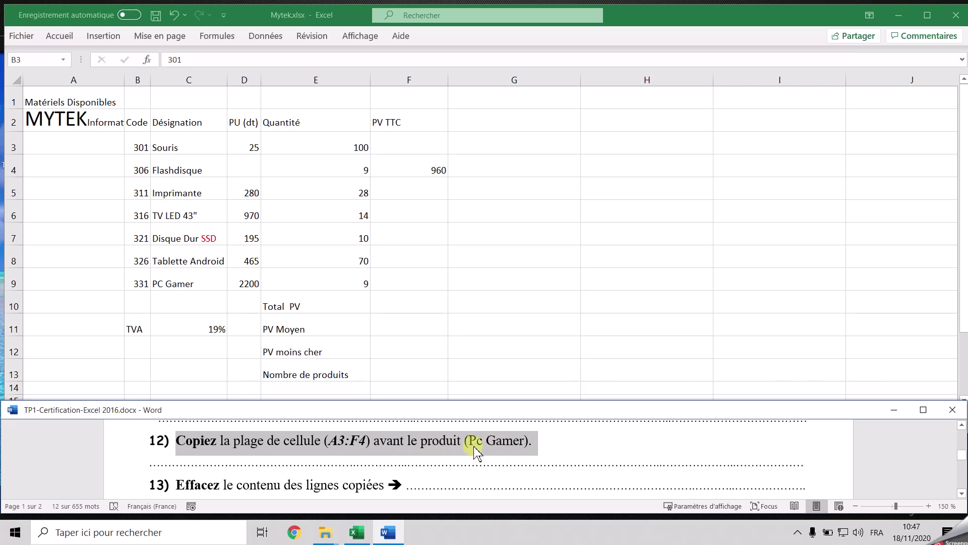
# Correct the Flashdisque row by setting PU in D4 to 9 and Quantité in E4 to 960, and clear F4
pyautogui.click(184, 192)
pyautogui.moveTo(68, 148); pyautogui.dragTo(382, 175)
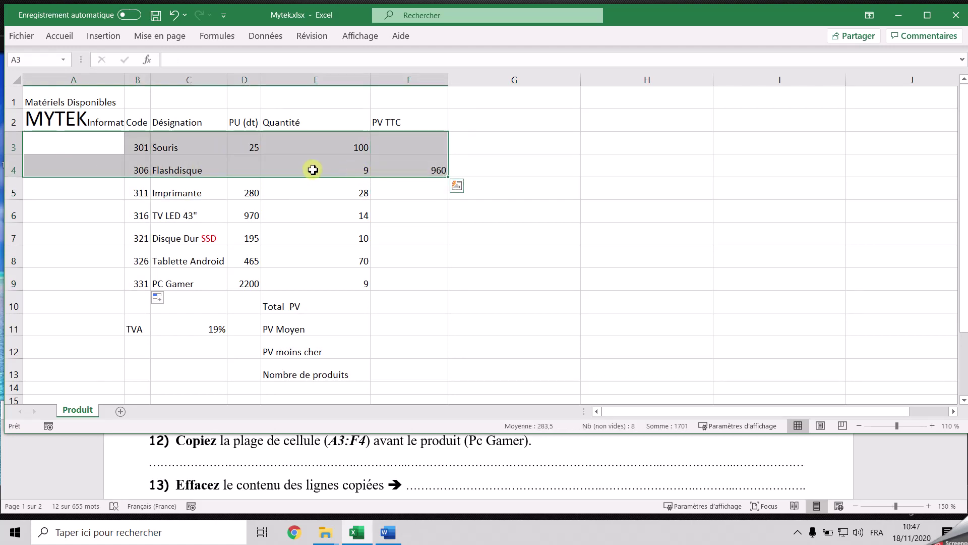
pyautogui.click(247, 166)
pyautogui.write('9')
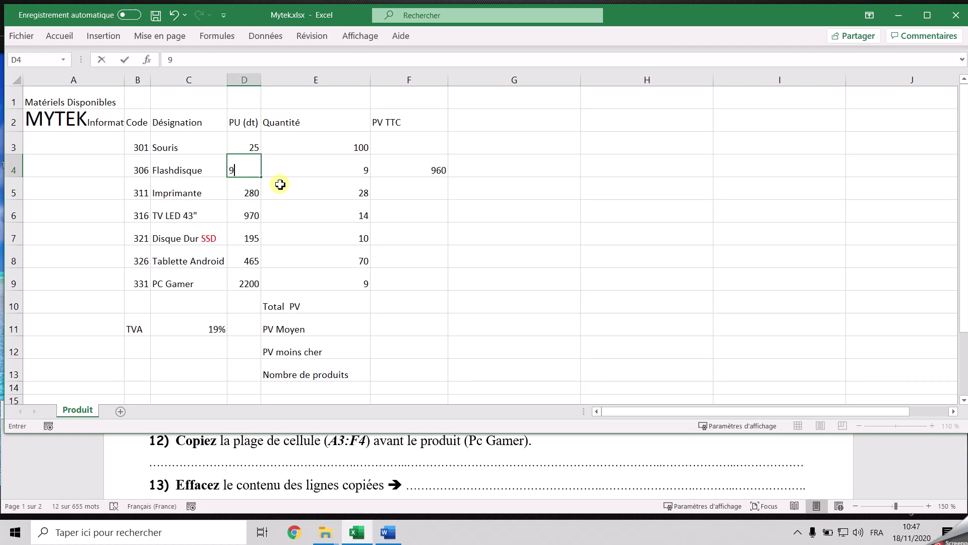
pyautogui.click(298, 169)
pyautogui.doubleClick(299, 170)
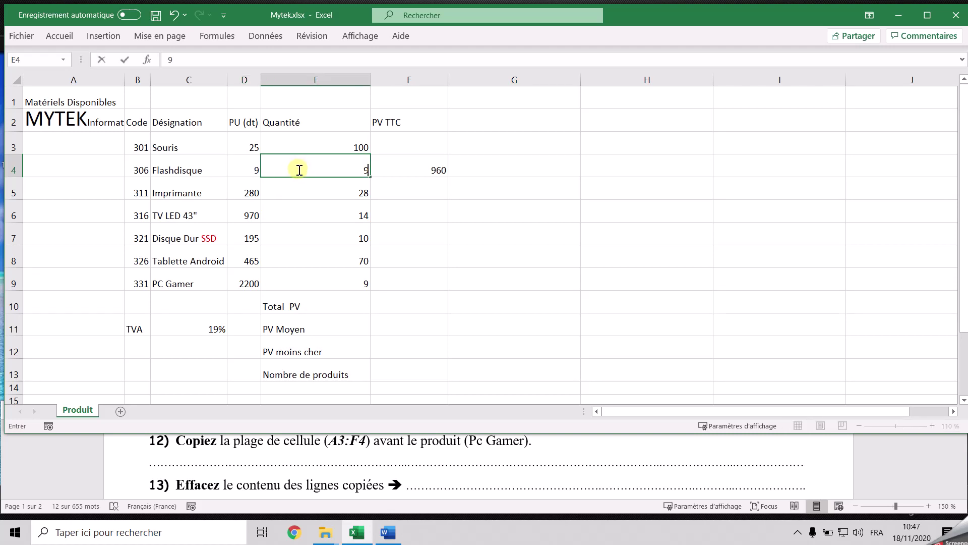
pyautogui.click(410, 167)
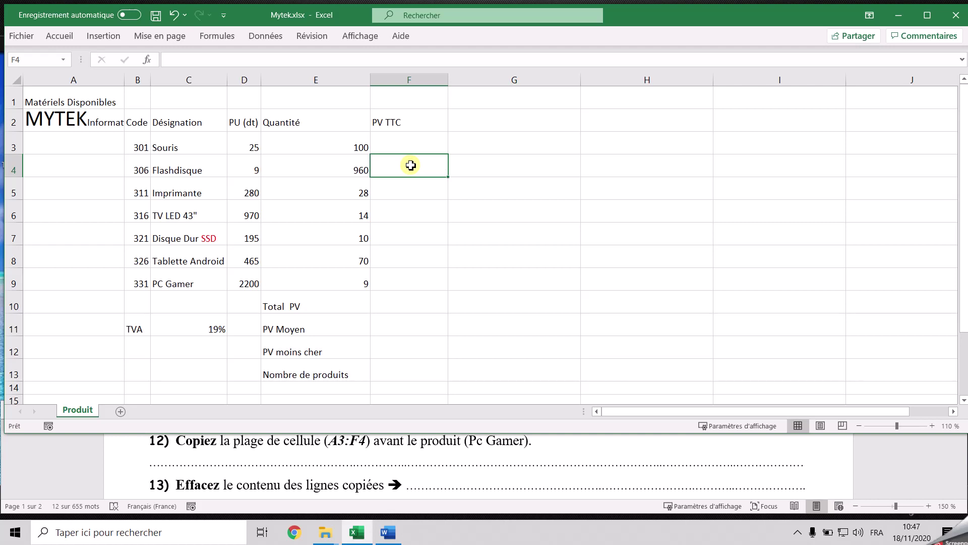
# Copy the range A3:F4 and insert the copied cells before the PC Gamer row, shifting existing cells down
pyautogui.moveTo(76, 145); pyautogui.dragTo(380, 163)
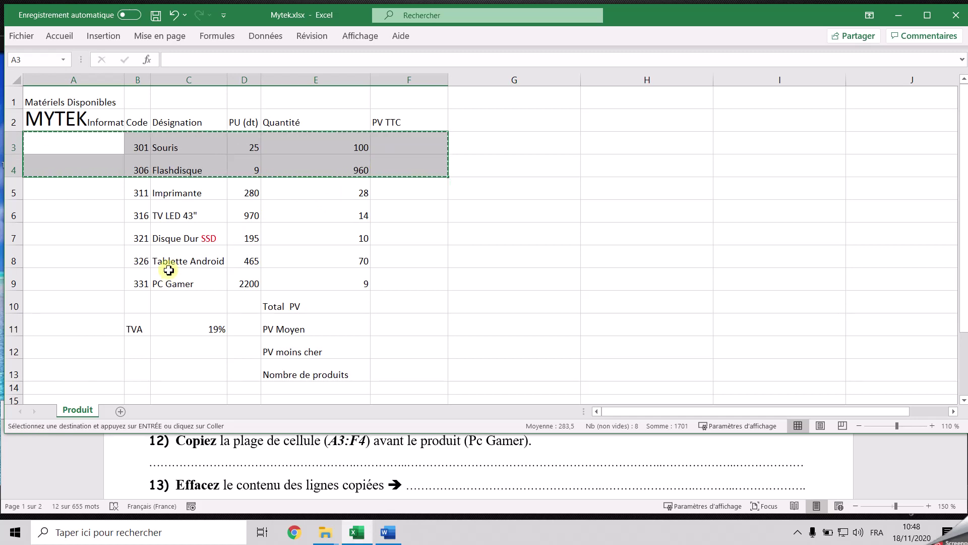
pyautogui.click(14, 283)
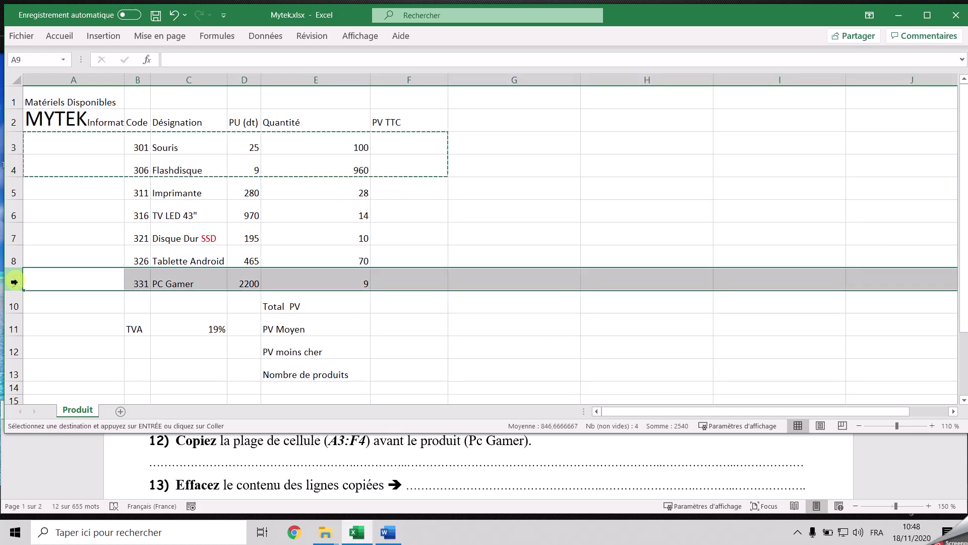
pyautogui.rightClick(16, 284)
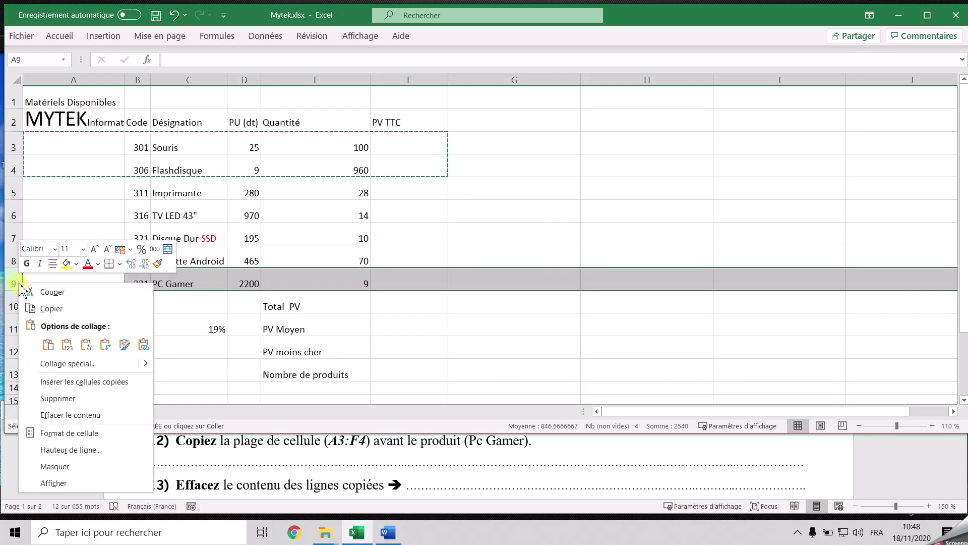
pyautogui.click(104, 384)
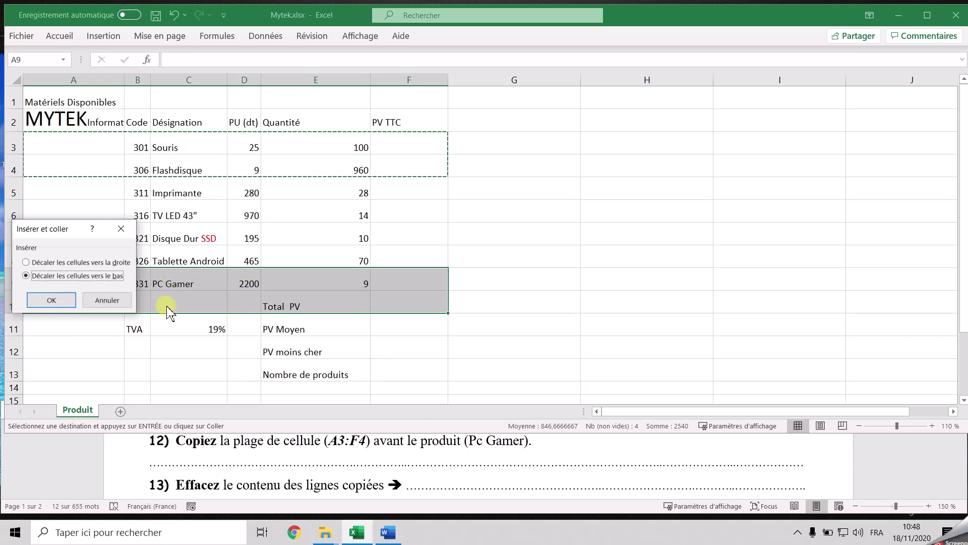
pyautogui.click(50, 300)
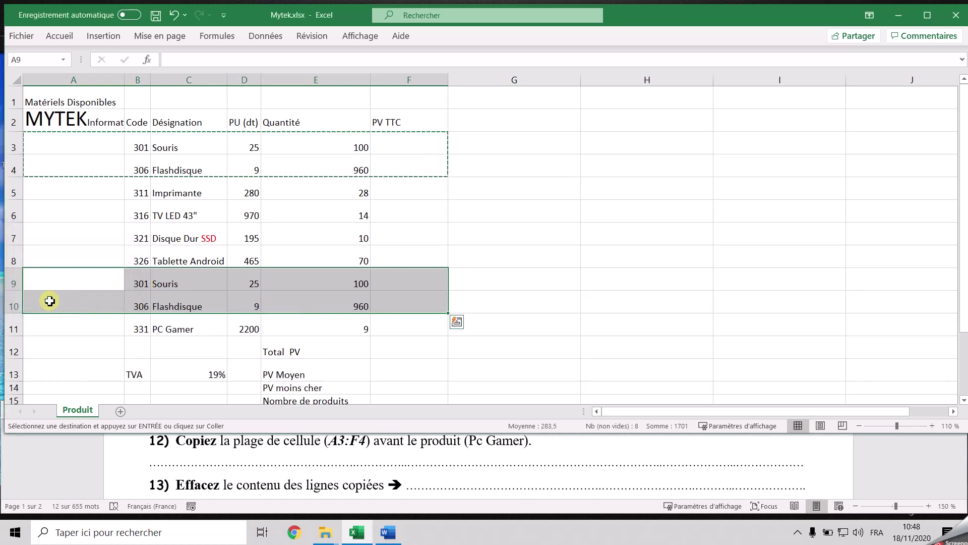
pyautogui.click(186, 300)
pyautogui.press('Escape')
pyautogui.click(240, 259)
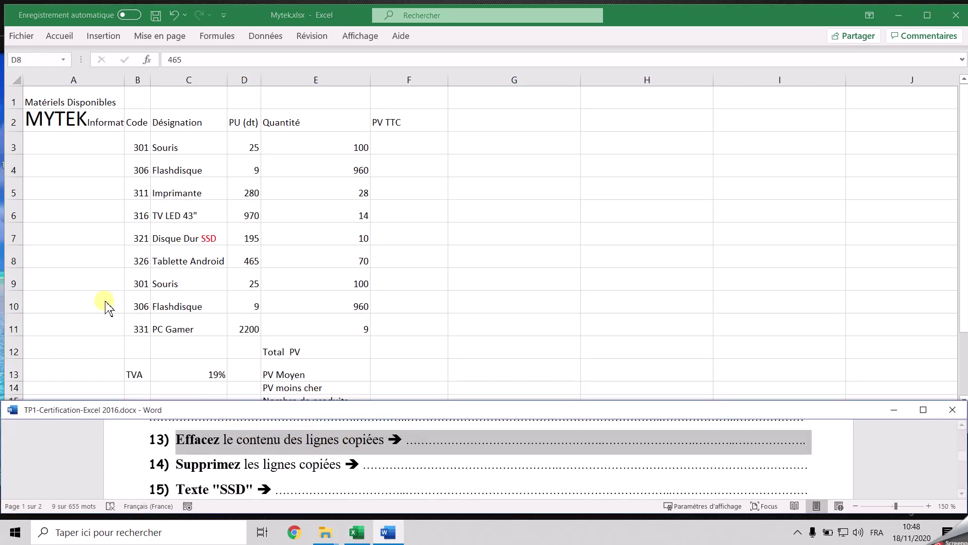
# Clear the contents of the copied Souris and Flashdisque rows in A9:E10
pyautogui.click(175, 241)
pyautogui.moveTo(65, 281); pyautogui.dragTo(302, 298)
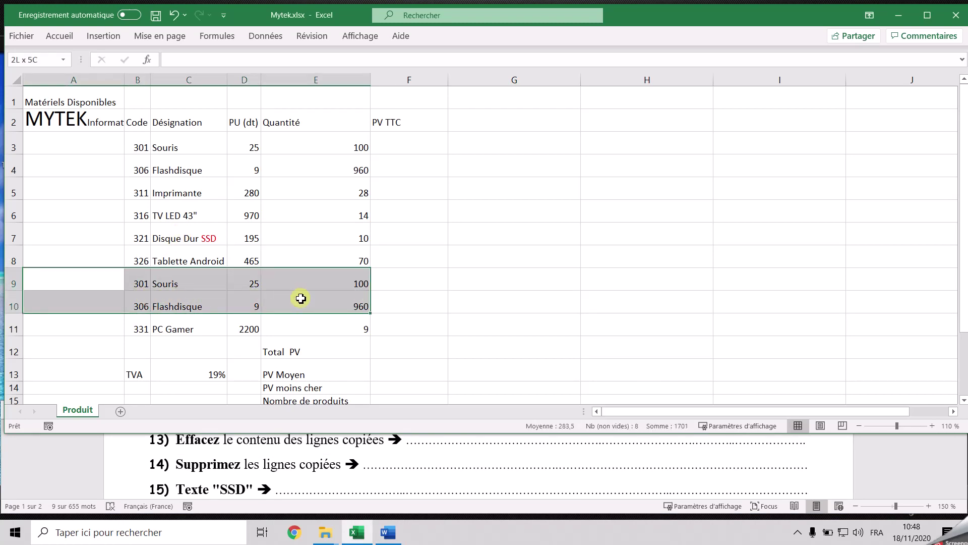
pyautogui.rightClick(200, 288)
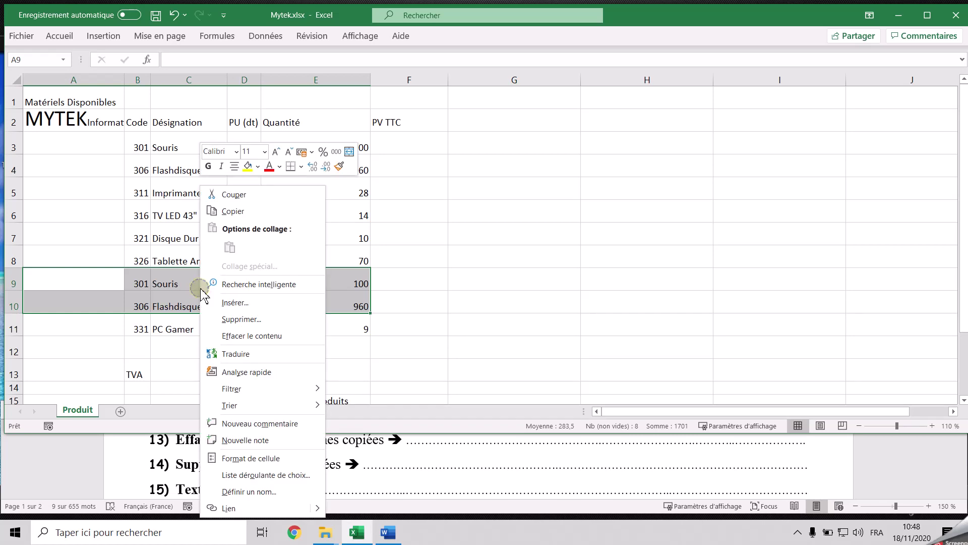
pyautogui.click(268, 336)
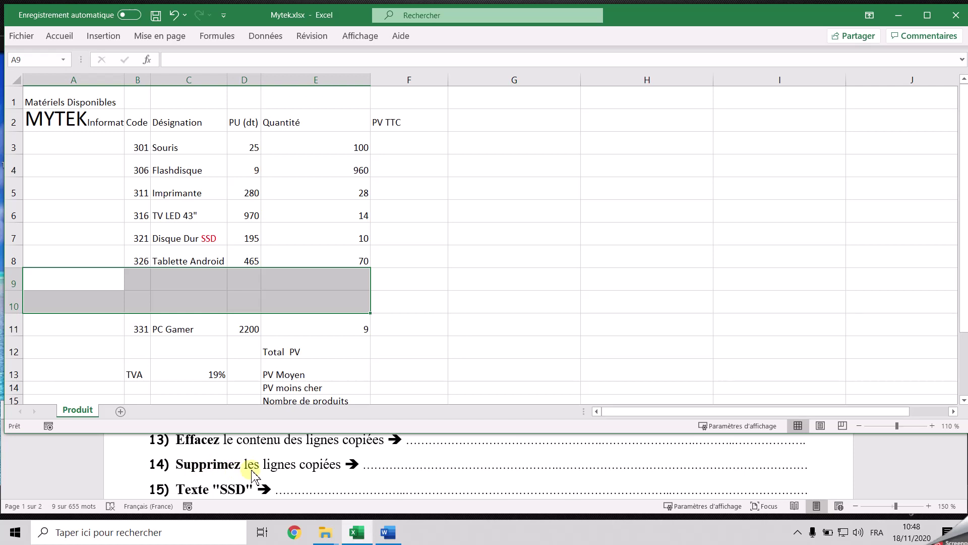
# Delete the emptied rows 9 and 10 above PC Gamer
pyautogui.click(208, 463)
pyautogui.tripleClick(208, 465)
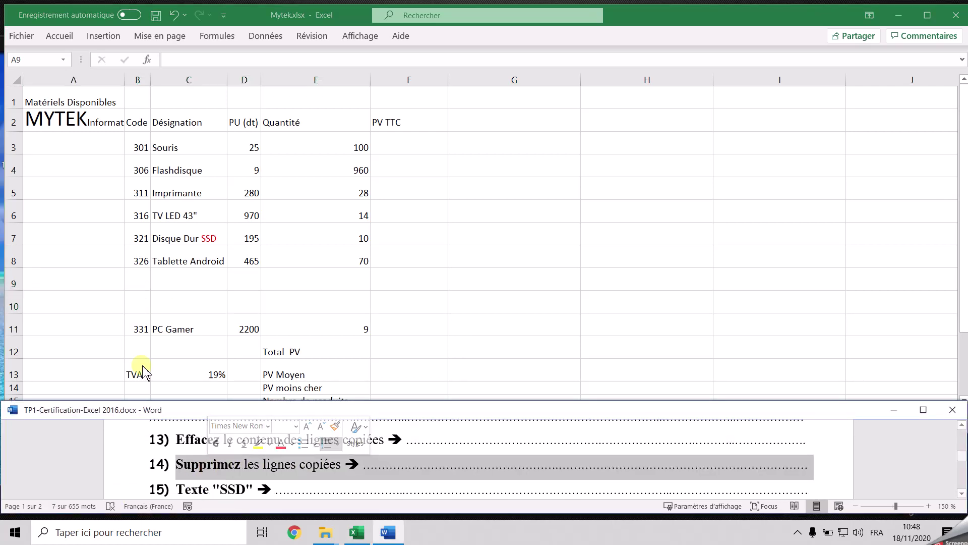
pyautogui.click(151, 305)
pyautogui.moveTo(14, 280); pyautogui.dragTo(14, 297)
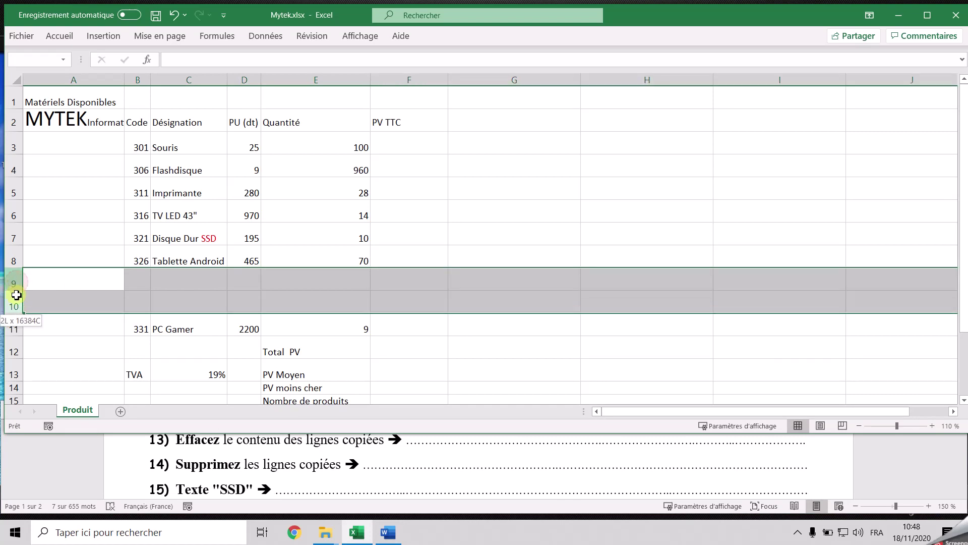
pyautogui.rightClick(15, 285)
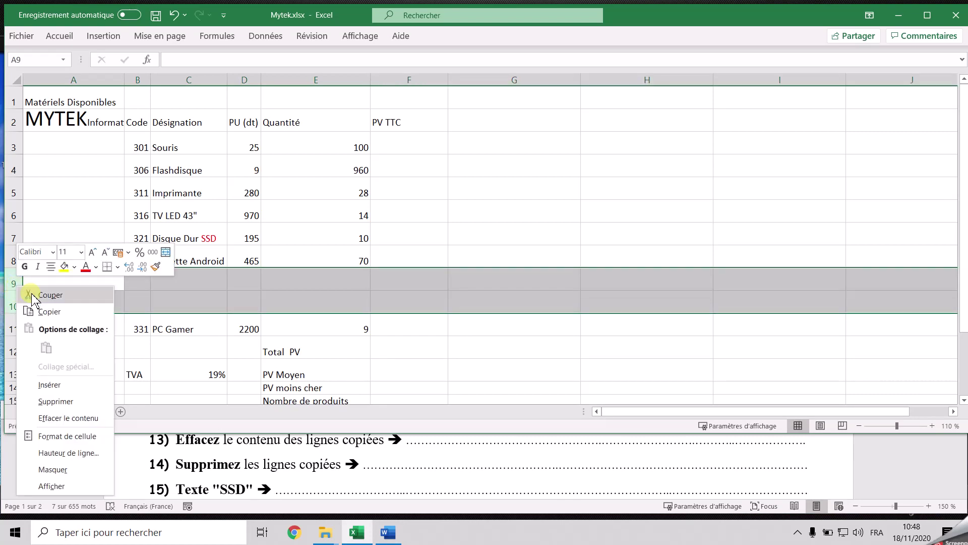
pyautogui.click(66, 401)
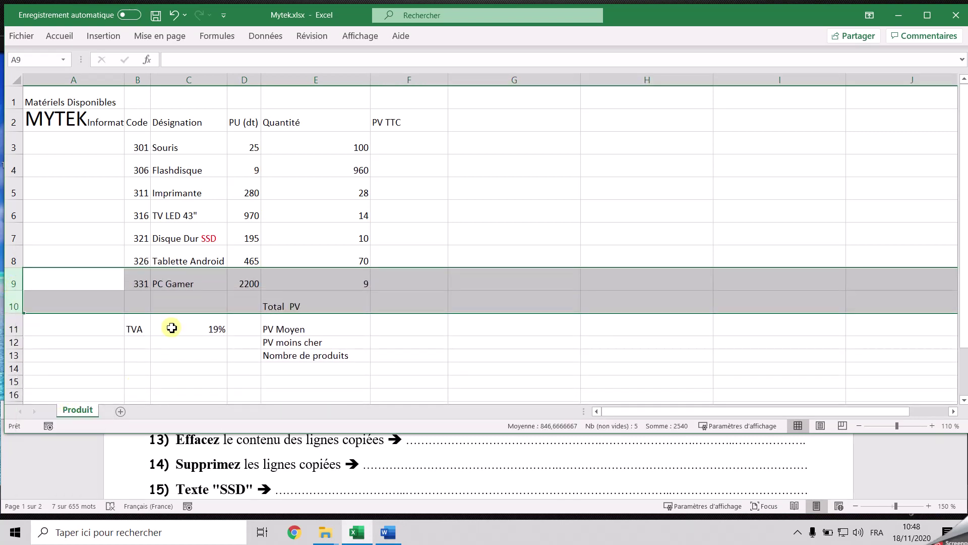
# Check the model table in the exercise document, and format the text SSD in C7 as bold superscript
pyautogui.click(217, 492)
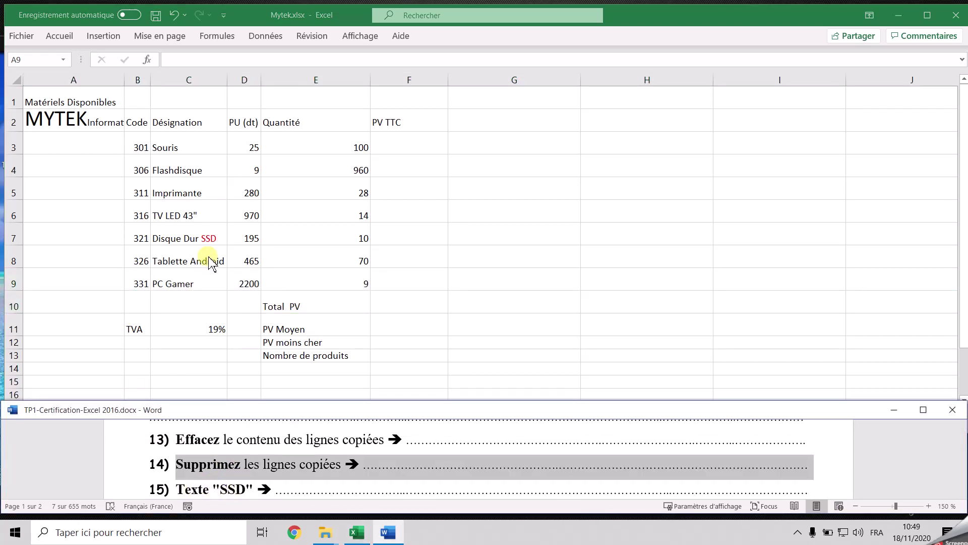
pyautogui.scroll(3, 269, 460)
pyautogui.scroll(10, 272, 460)
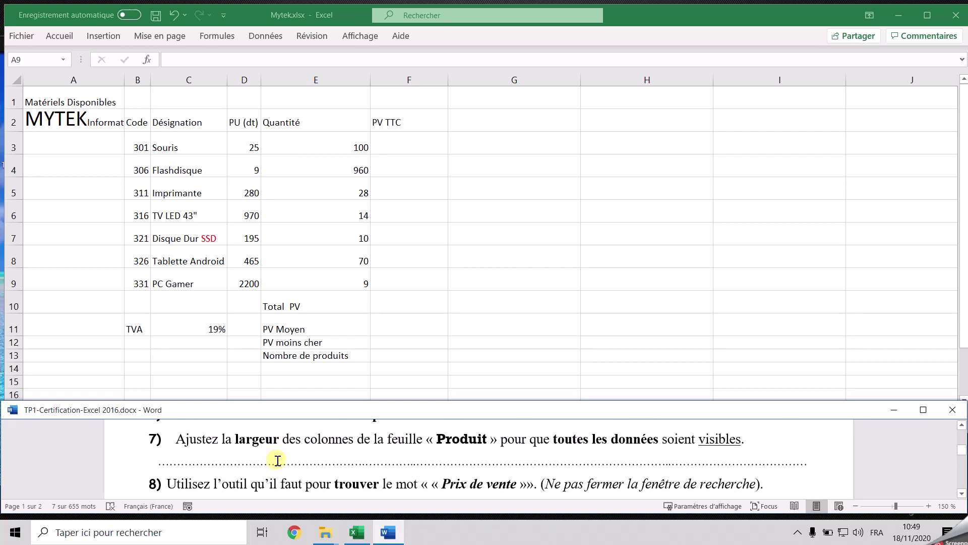
pyautogui.scroll(3, 313, 465)
pyautogui.scroll(-2, 343, 465)
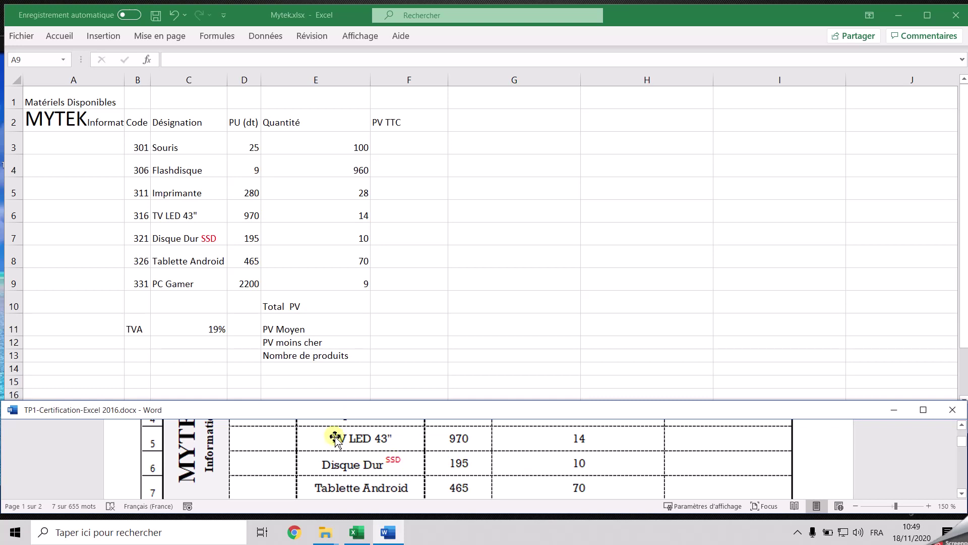
pyautogui.click(213, 236)
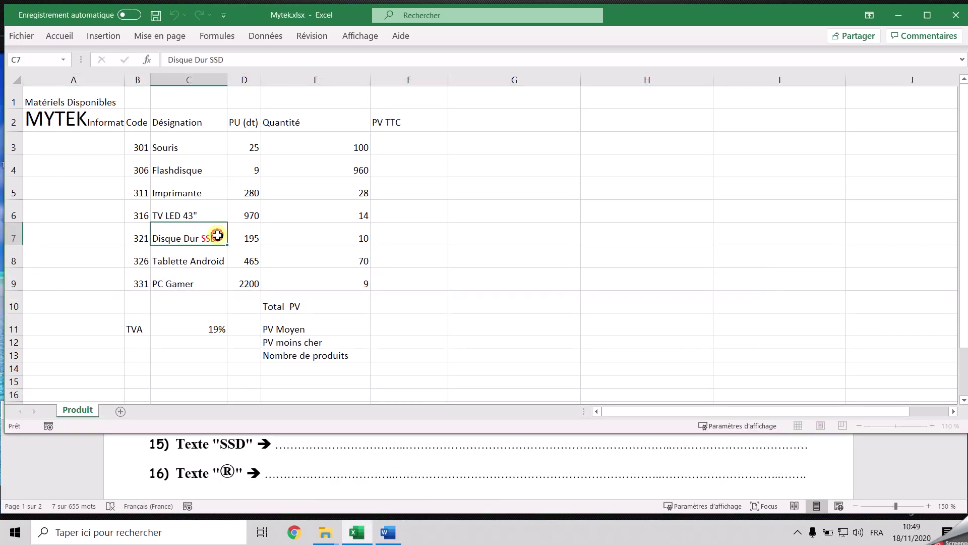
pyautogui.moveTo(219, 236); pyautogui.dragTo(206, 238)
pyautogui.click(207, 240)
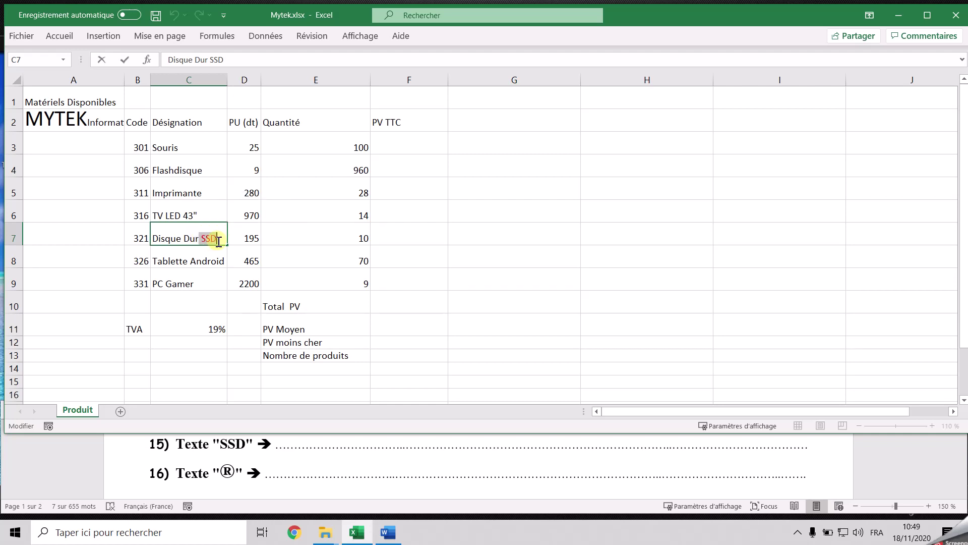
pyautogui.rightClick(211, 238)
pyautogui.click(281, 337)
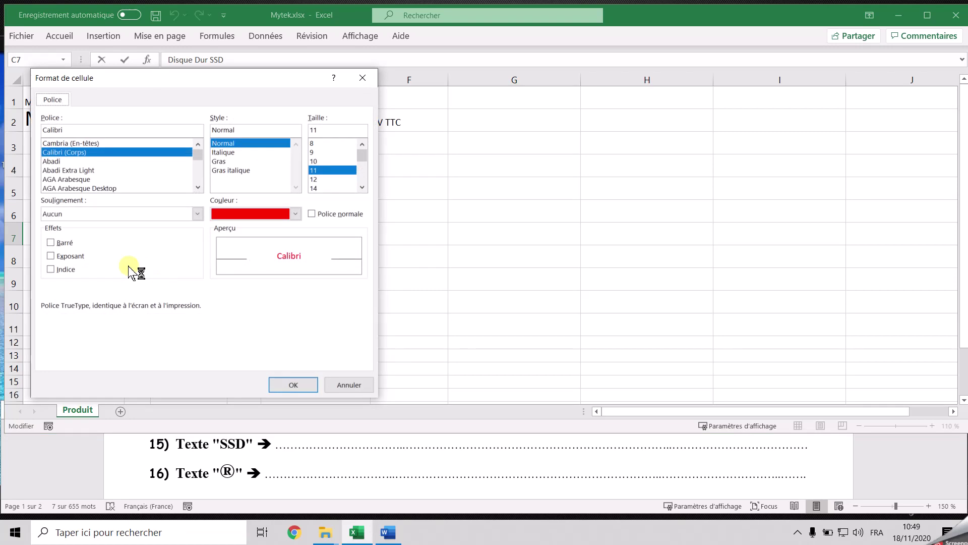
pyautogui.click(70, 257)
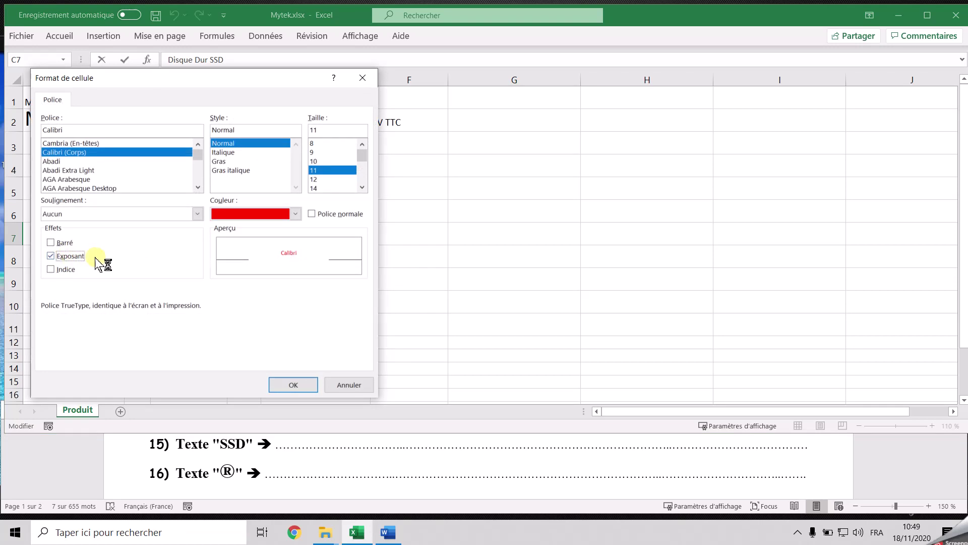
pyautogui.click(222, 162)
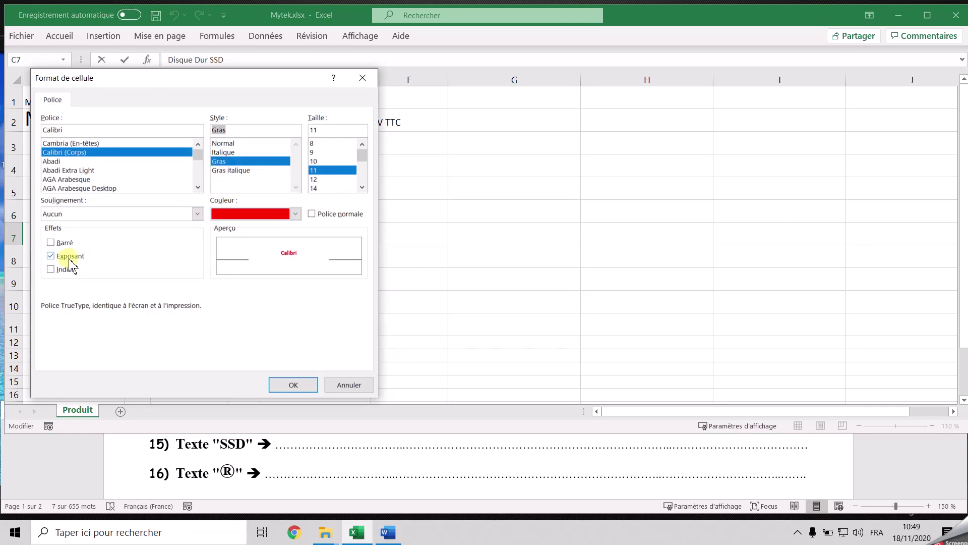
pyautogui.click(305, 385)
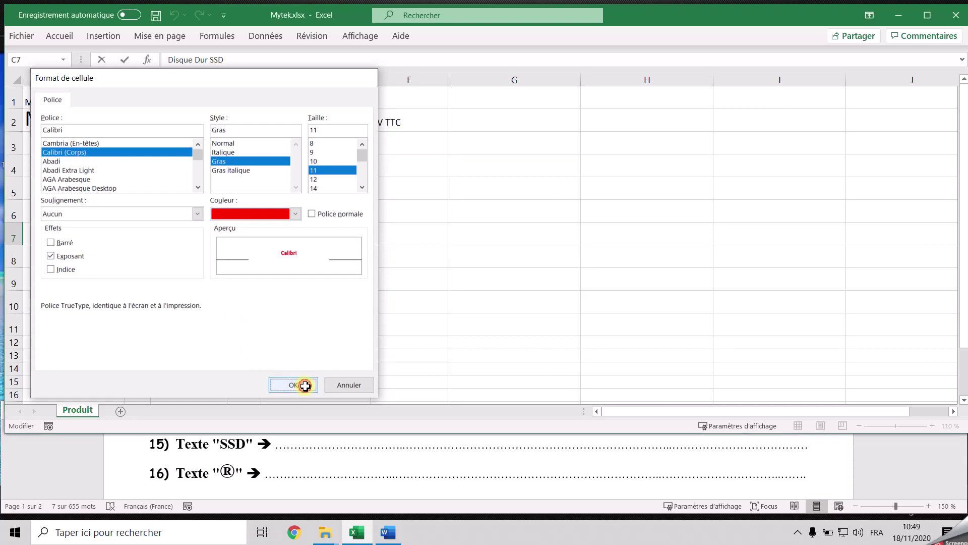
pyautogui.click(501, 244)
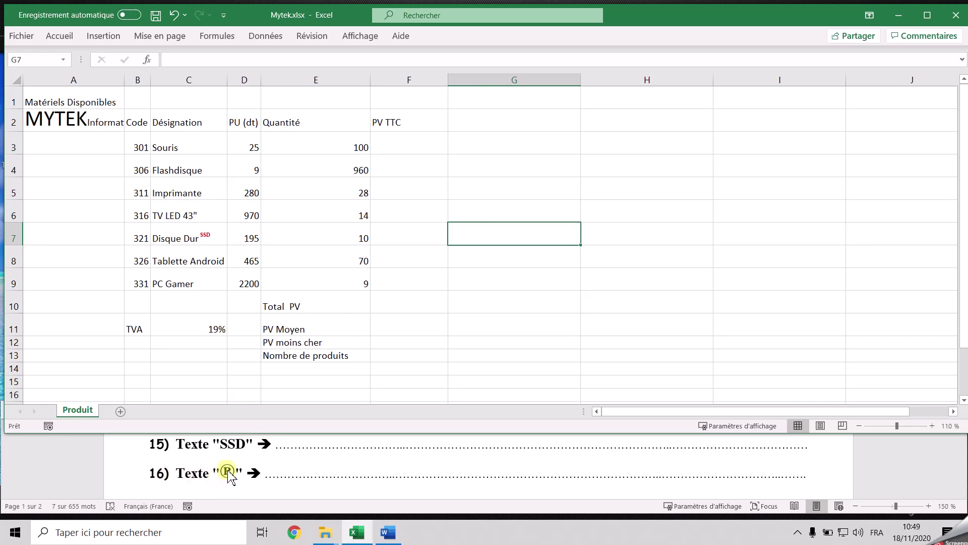
# Append the registered symbol ® after PC Gamer in C9 by entering (r)
pyautogui.click(204, 285)
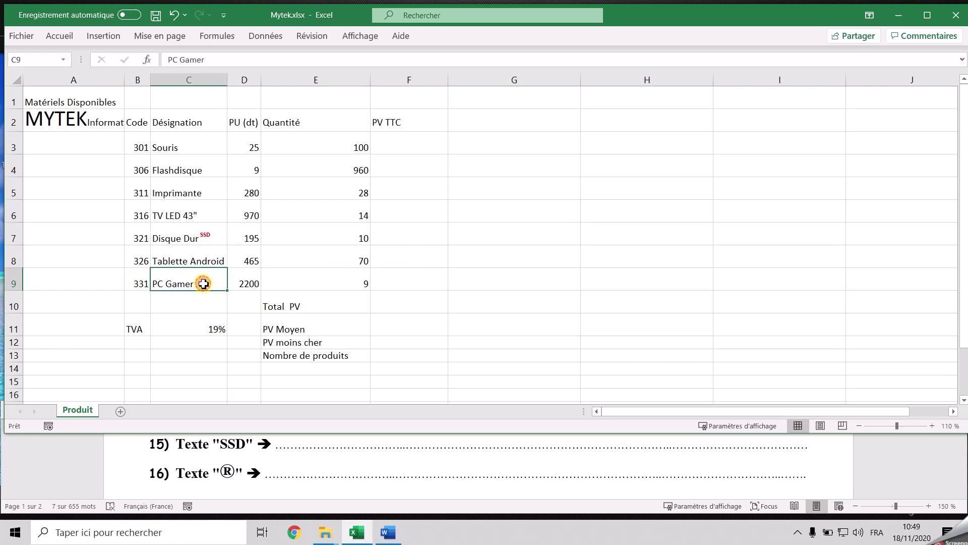
pyautogui.doubleClick(209, 284)
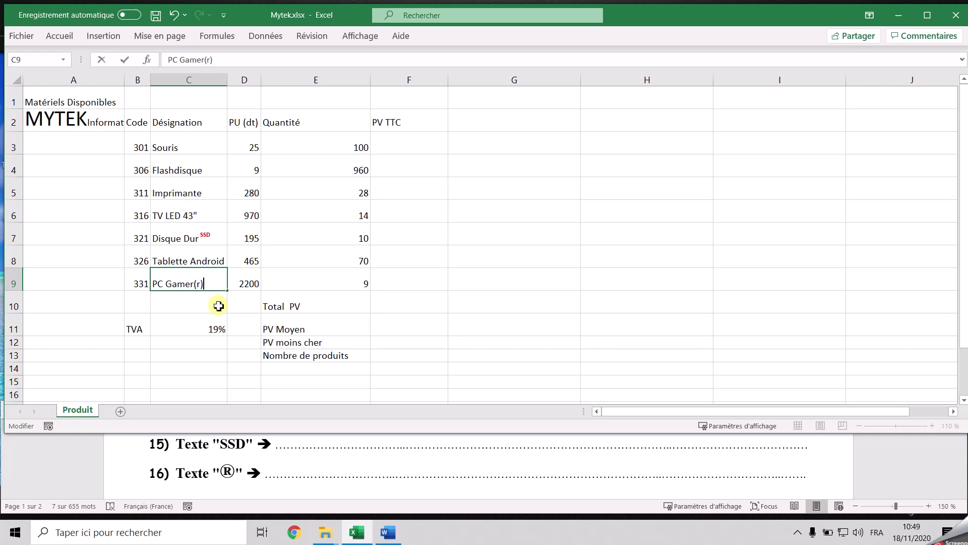
pyautogui.click(218, 306)
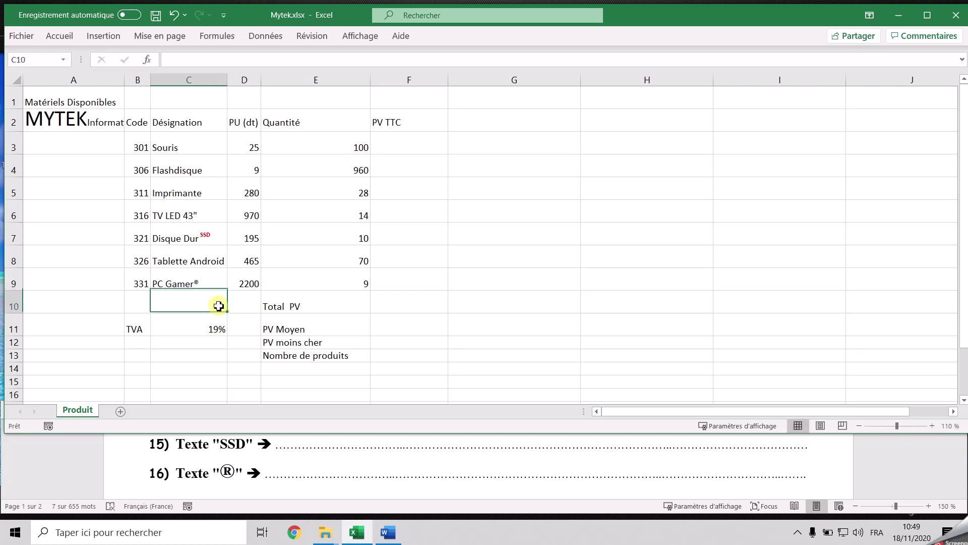
pyautogui.click(212, 281)
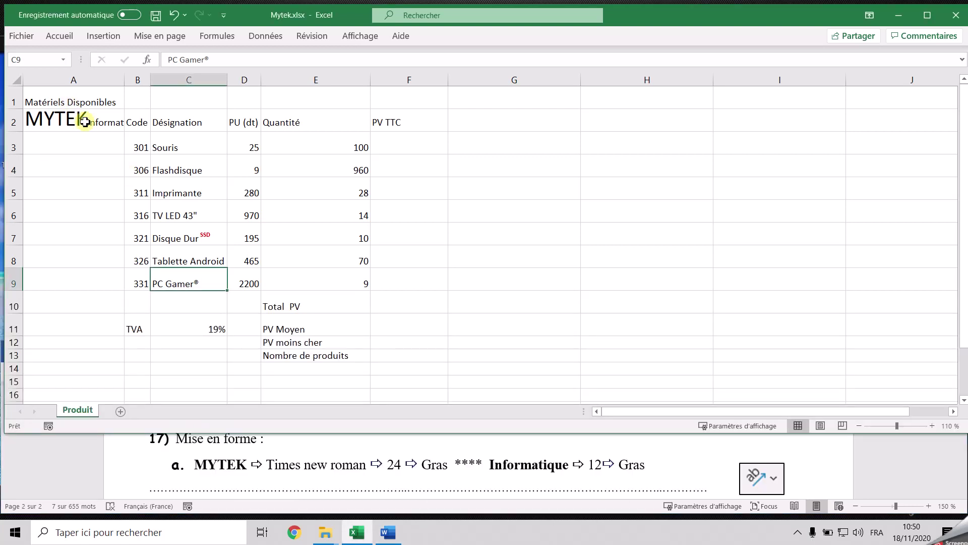
# Merge and center the range A2:A9 containing the MYTEK Informatique text
pyautogui.moveTo(80, 120); pyautogui.dragTo(67, 272)
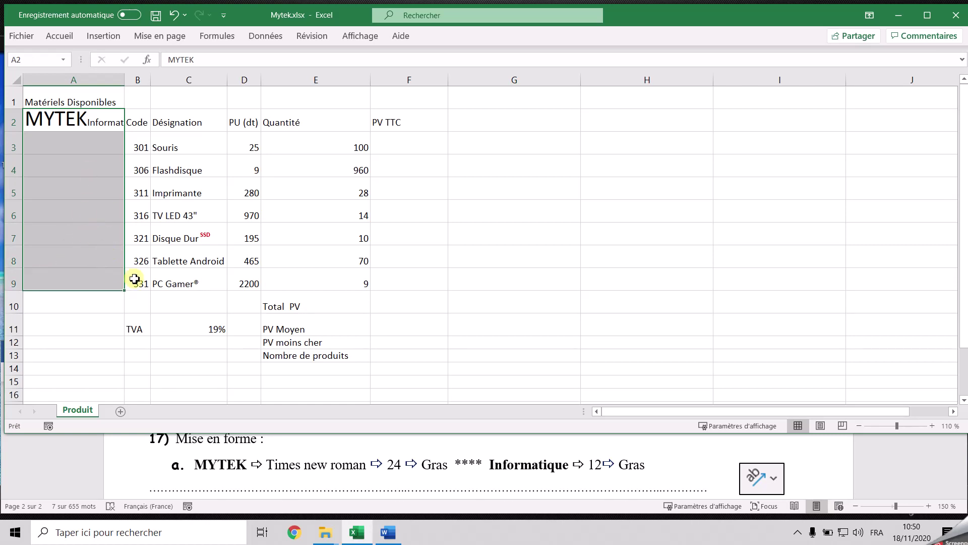
pyautogui.click(67, 37)
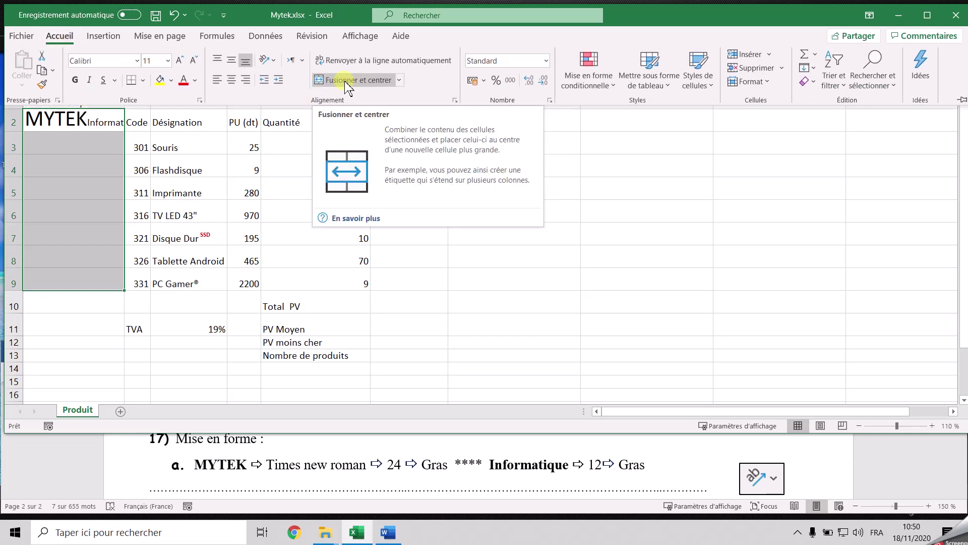
pyautogui.click(346, 81)
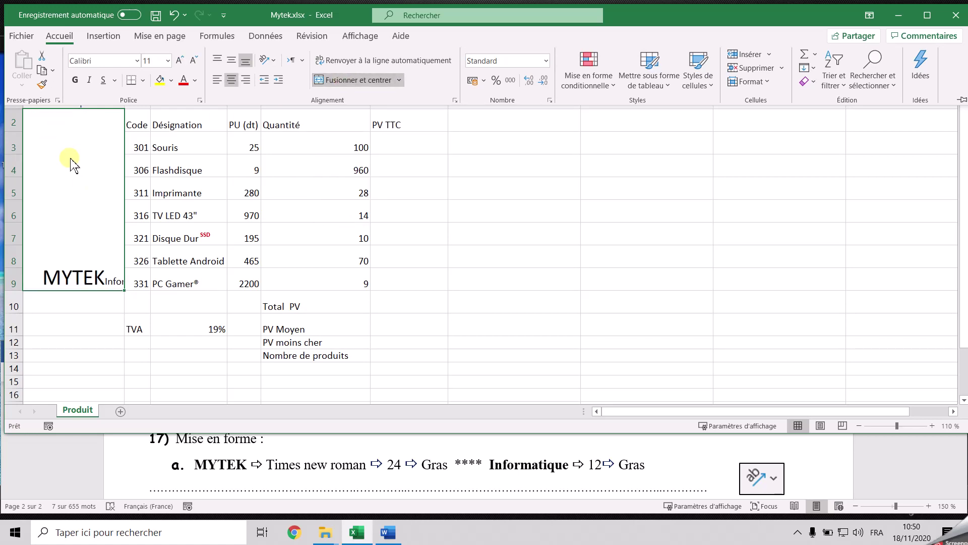
# Place Informatique directly on the line below MYTEK in the merged cell A2, without a blank line between them
pyautogui.click(107, 281)
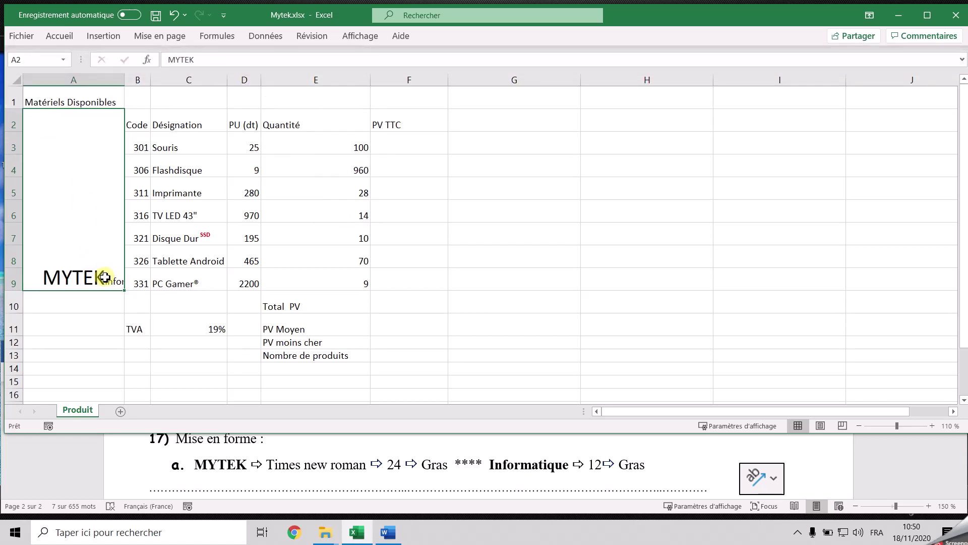
pyautogui.doubleClick(104, 277)
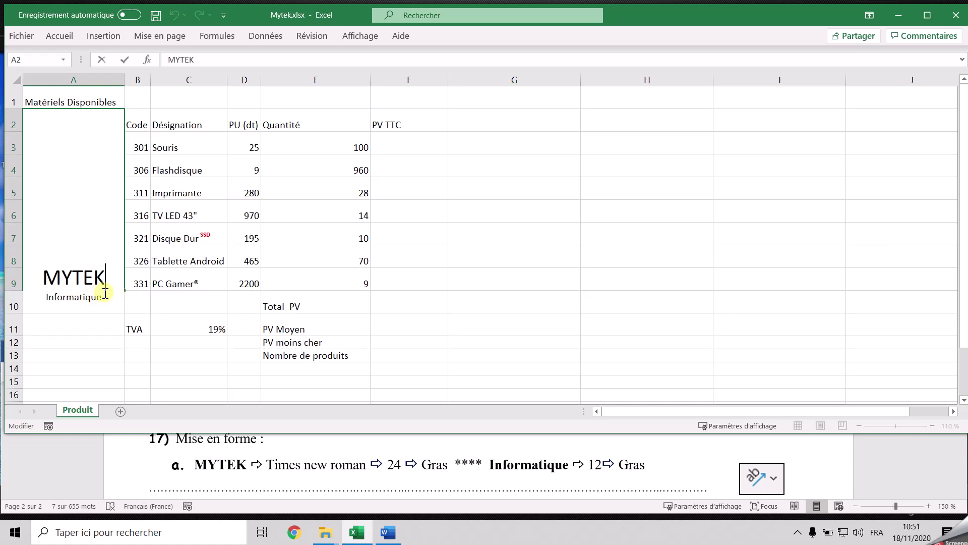
pyautogui.hotkey('alt', 'Return')
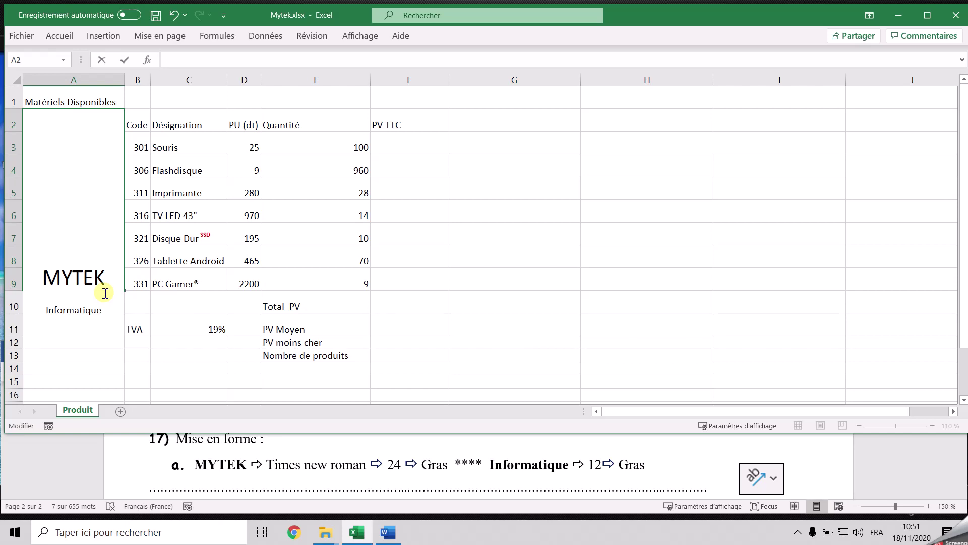
pyautogui.press('Delete')
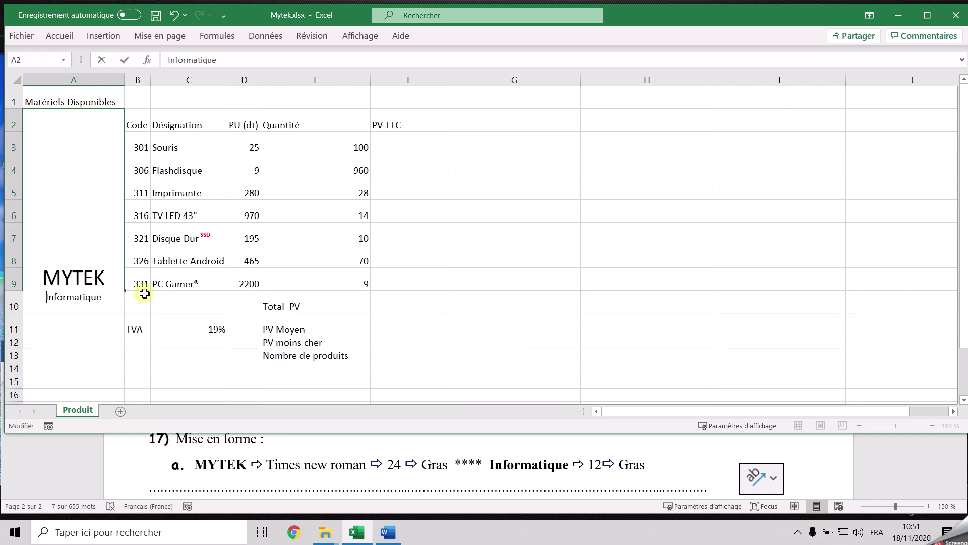
pyautogui.click(191, 237)
pyautogui.click(77, 261)
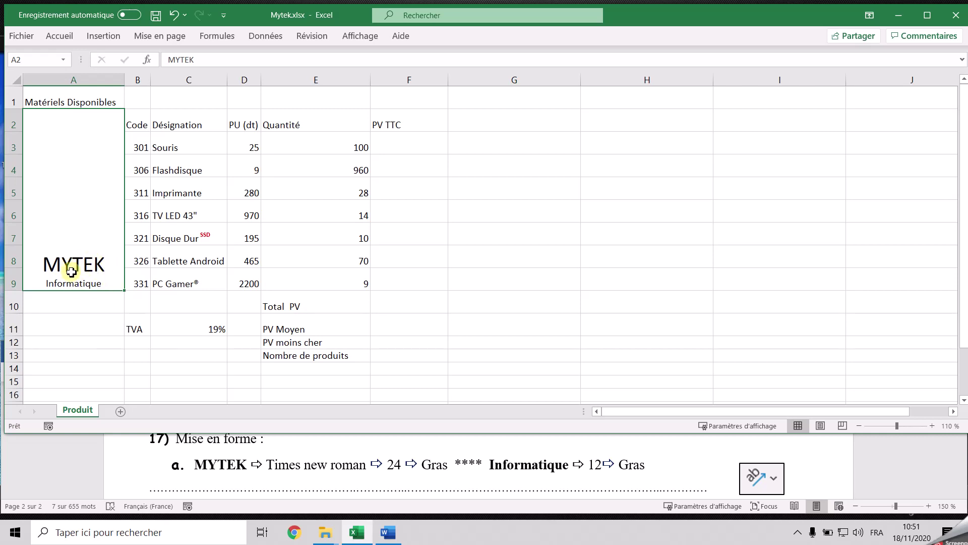
# Center the MYTEK Informatique text vertically in the merged cell A2 and set its font to Times New Roman
pyautogui.click(59, 36)
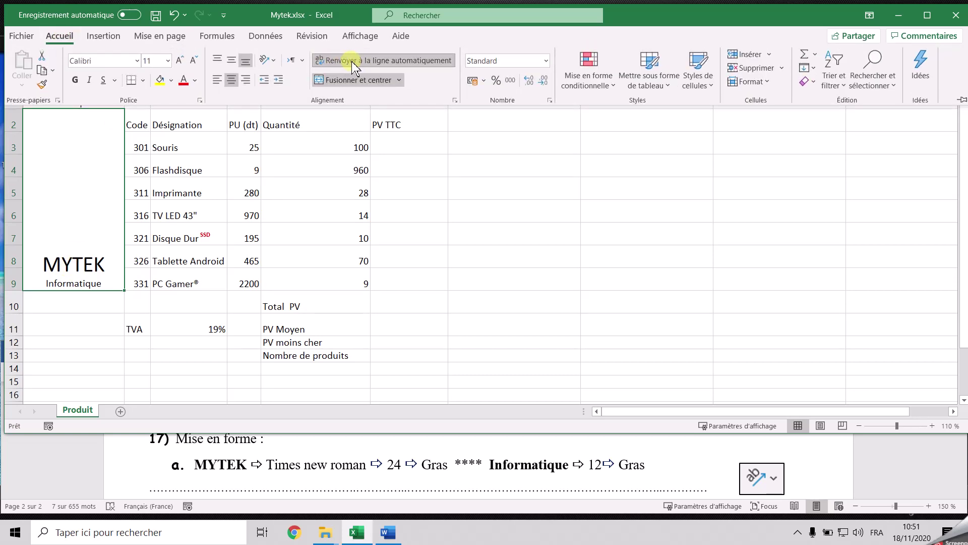
pyautogui.click(231, 60)
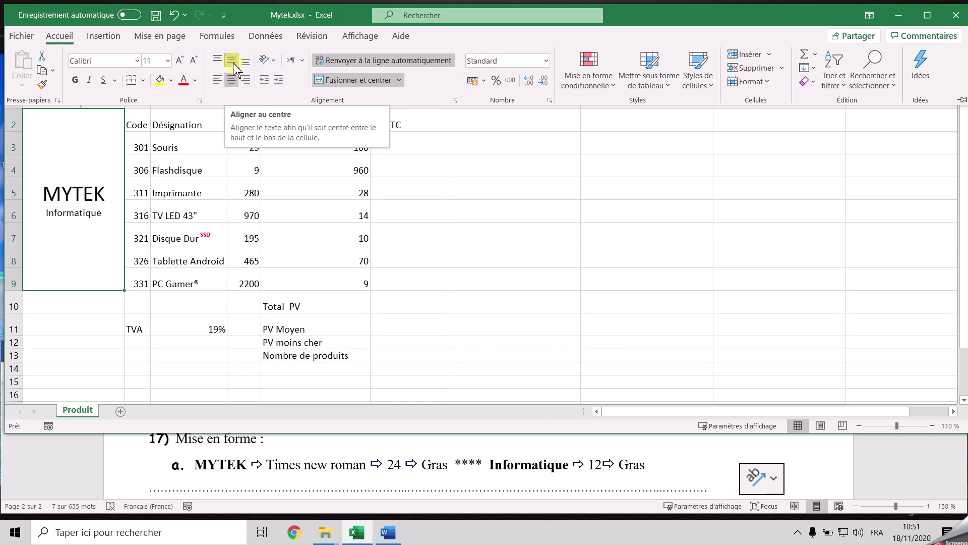
pyautogui.click(117, 61)
pyautogui.write('Times New Roman')
pyautogui.press('Return')
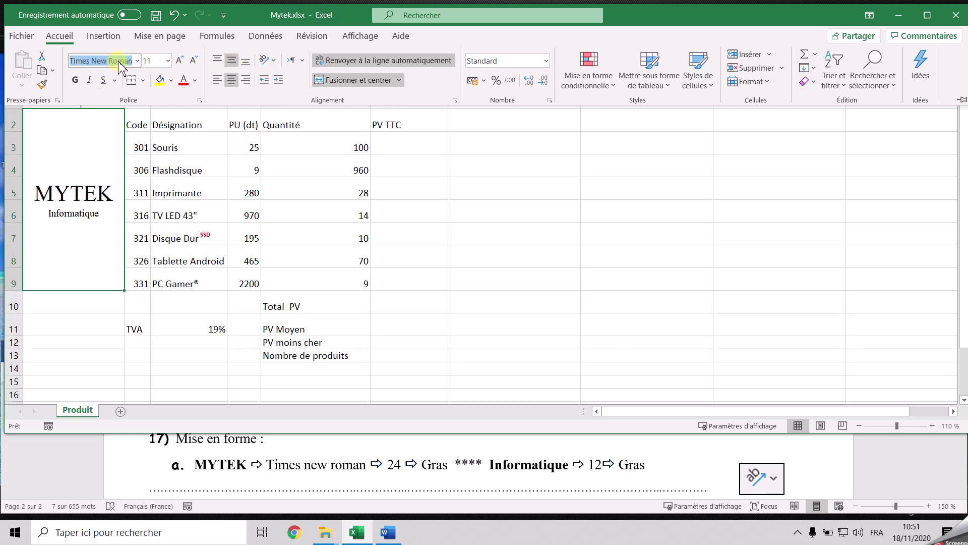
# Set the font size of the word Informatique in the merged cell A2 to 12
pyautogui.click(95, 200)
pyautogui.doubleClick(88, 192)
pyautogui.doubleClick(87, 191)
pyautogui.click(129, 15)
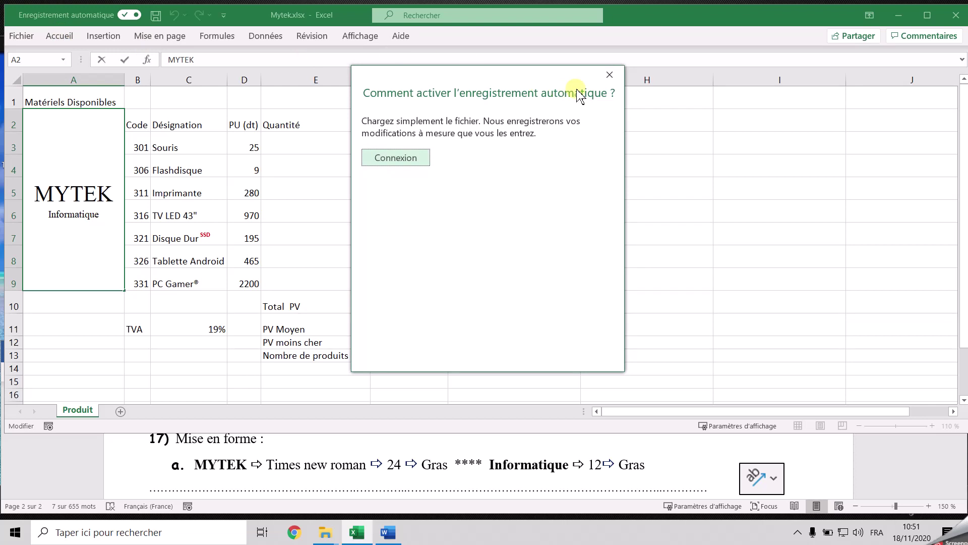
pyautogui.click(610, 75)
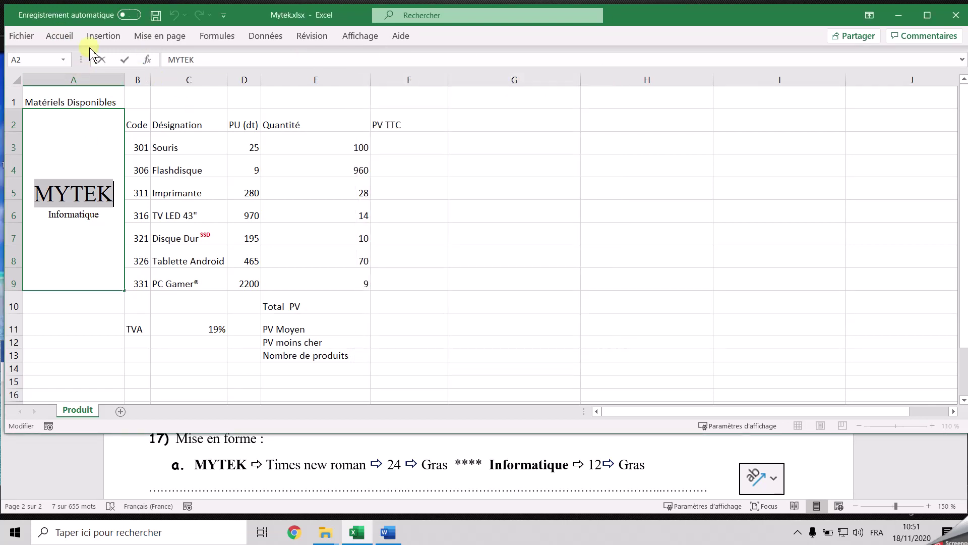
pyautogui.click(59, 36)
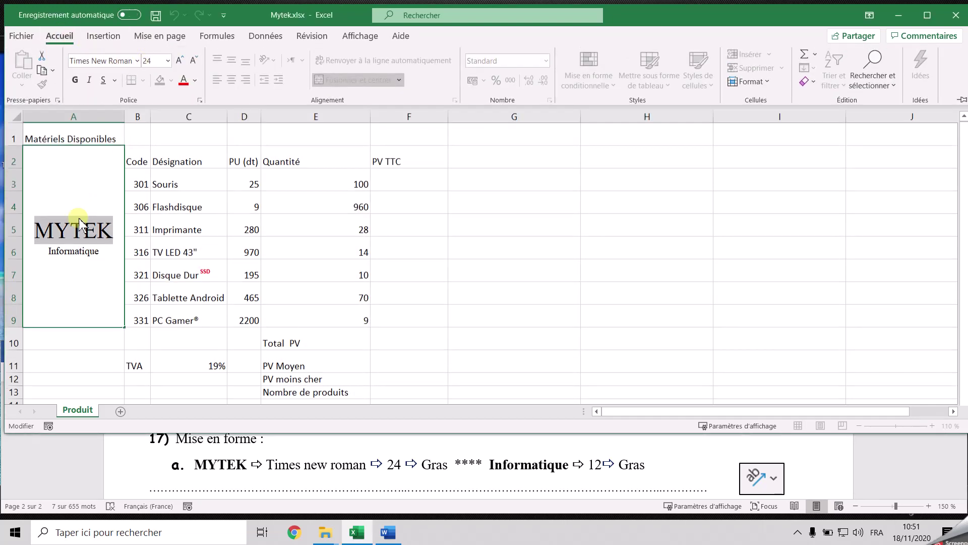
pyautogui.tripleClick(81, 251)
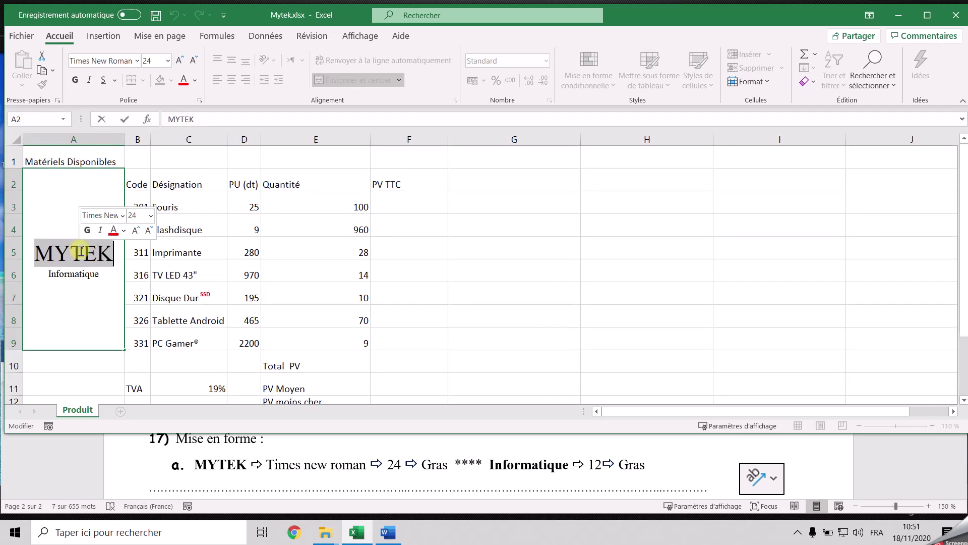
pyautogui.doubleClick(74, 277)
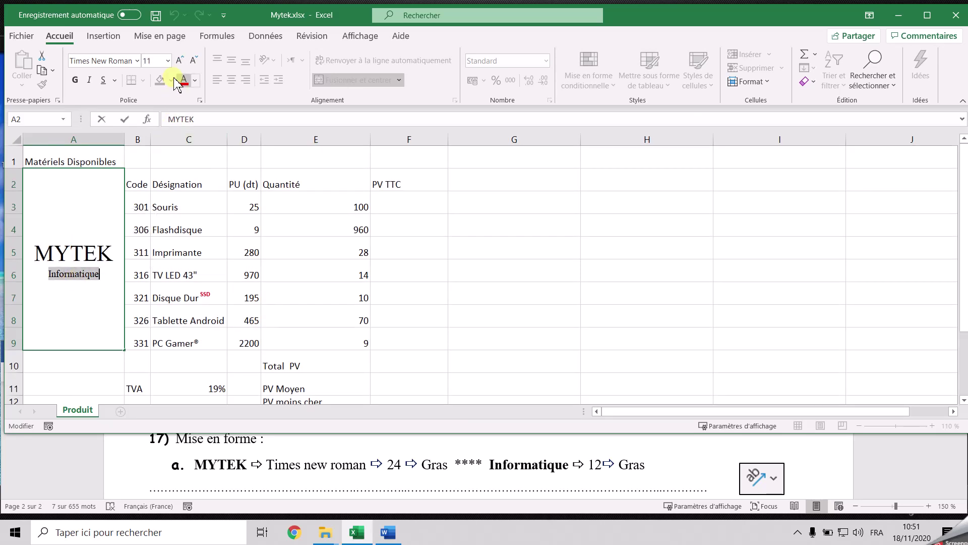
pyautogui.click(179, 60)
pyautogui.click(95, 294)
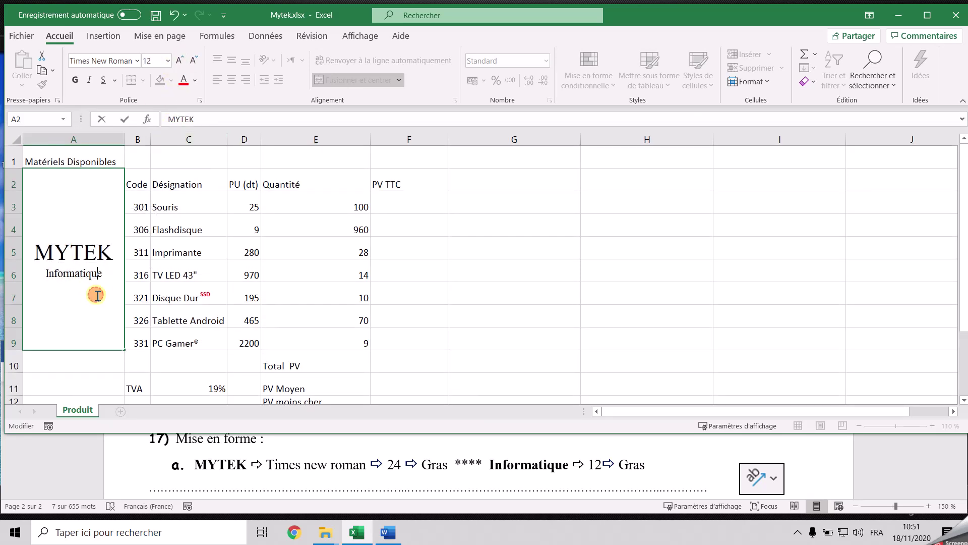
pyautogui.click(149, 256)
# Rotate the MYTEK Informatique text upward in the merged cell A2
pyautogui.click(93, 256)
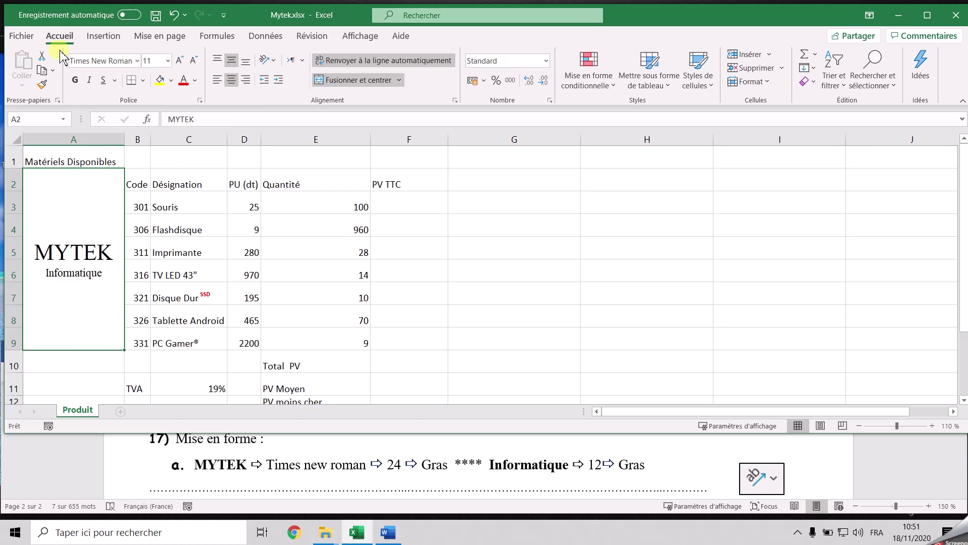
pyautogui.click(269, 61)
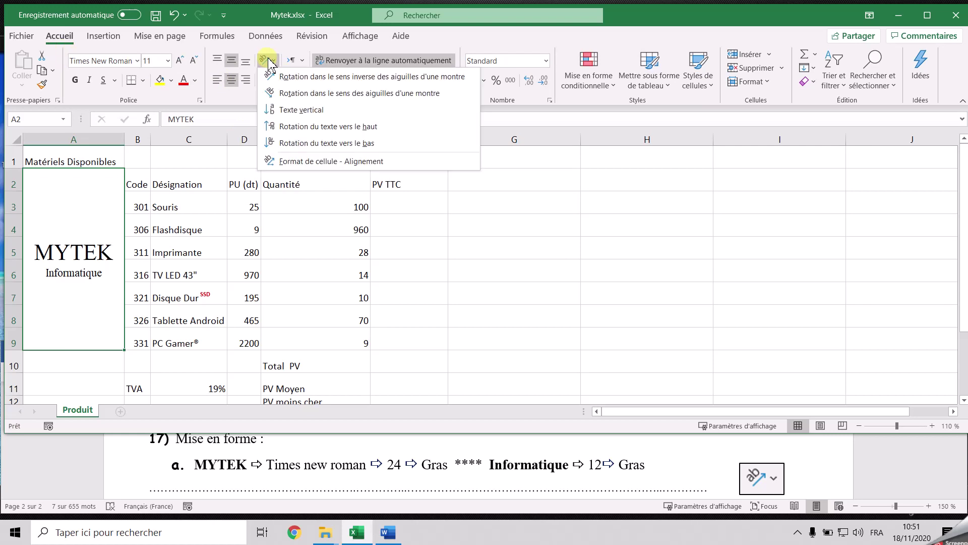
pyautogui.click(322, 127)
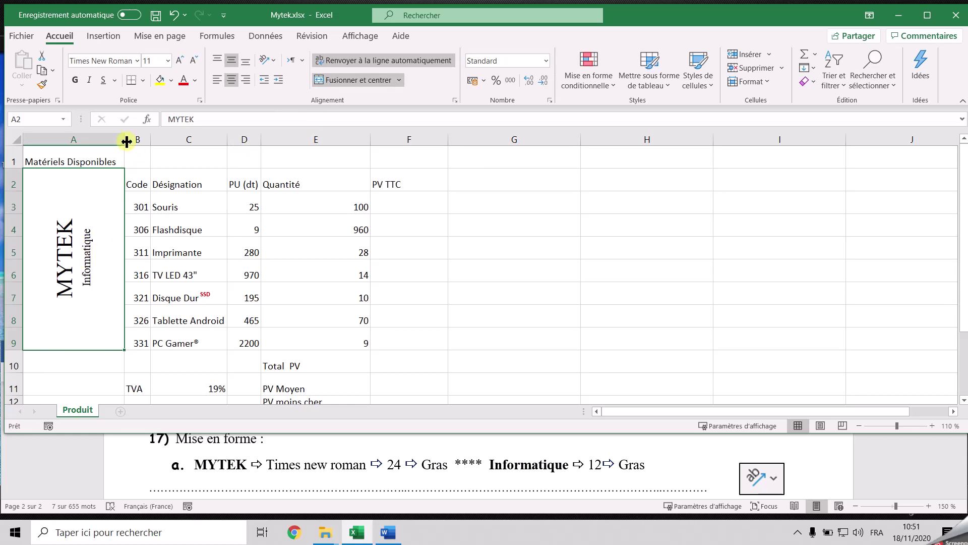
pyautogui.click(200, 247)
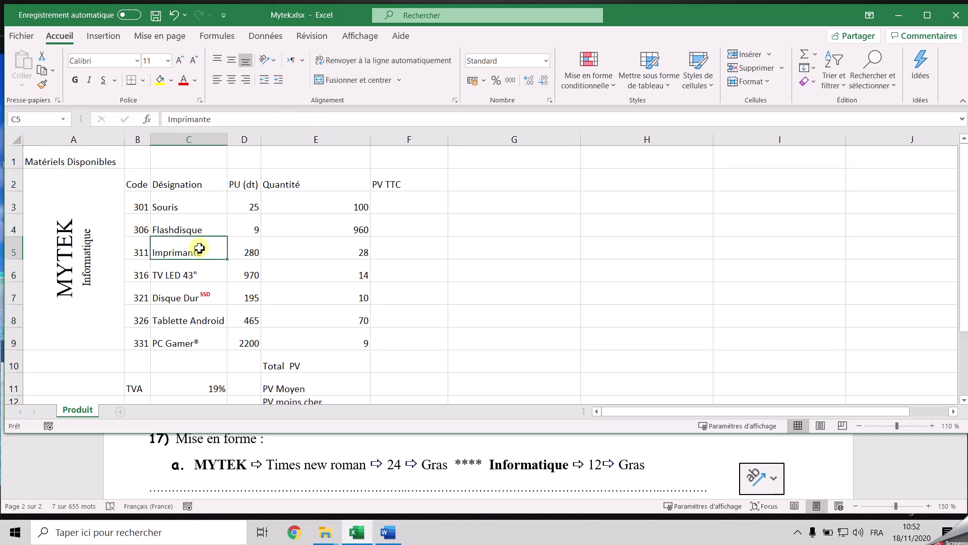
# Merge and center the title Matériels Disponibles across A1:F1, and align it to the vertical middle
pyautogui.scroll(-1, 196, 287)
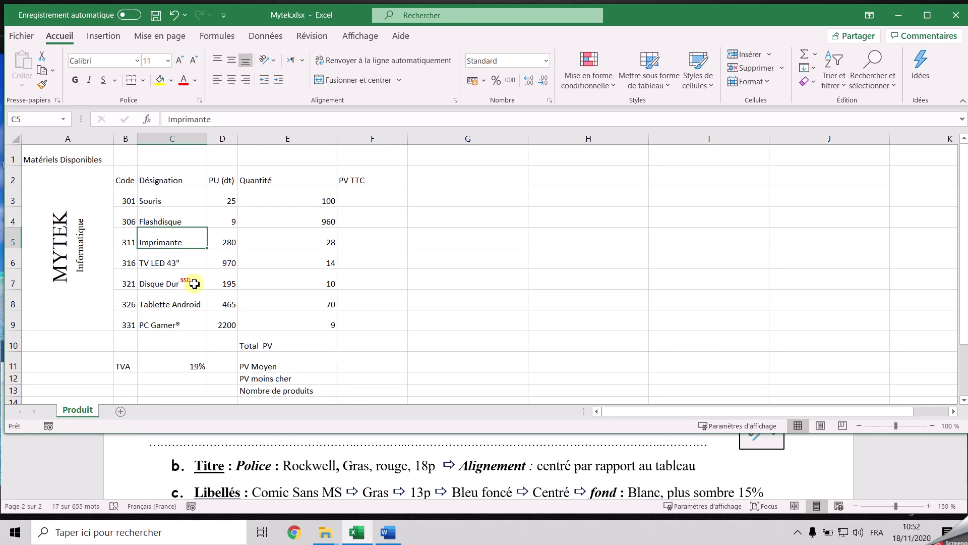
pyautogui.click(85, 156)
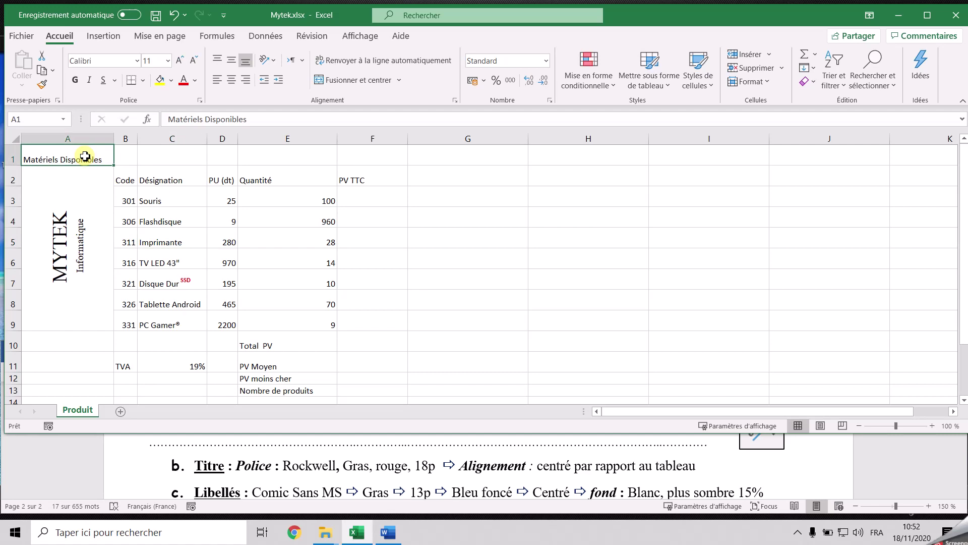
pyautogui.moveTo(84, 157); pyautogui.dragTo(350, 158)
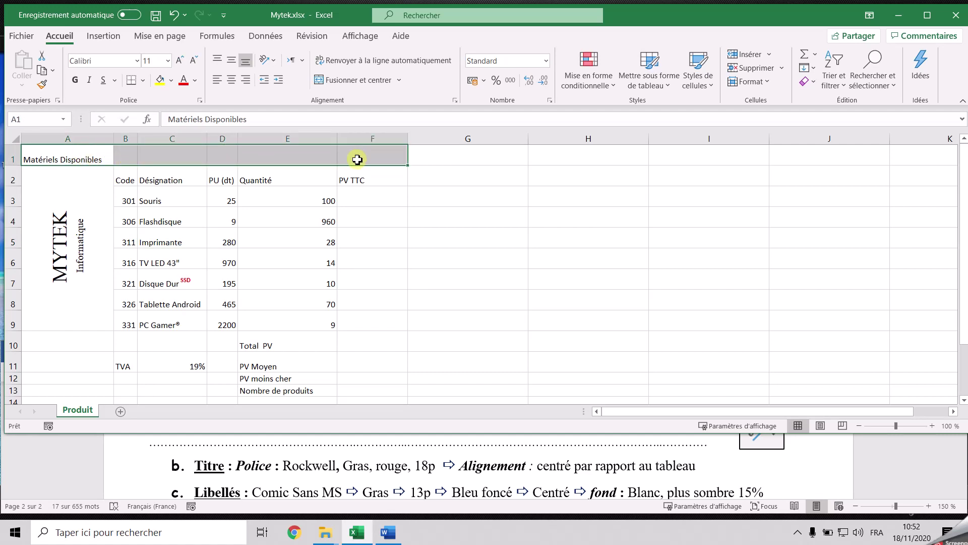
pyautogui.click(359, 81)
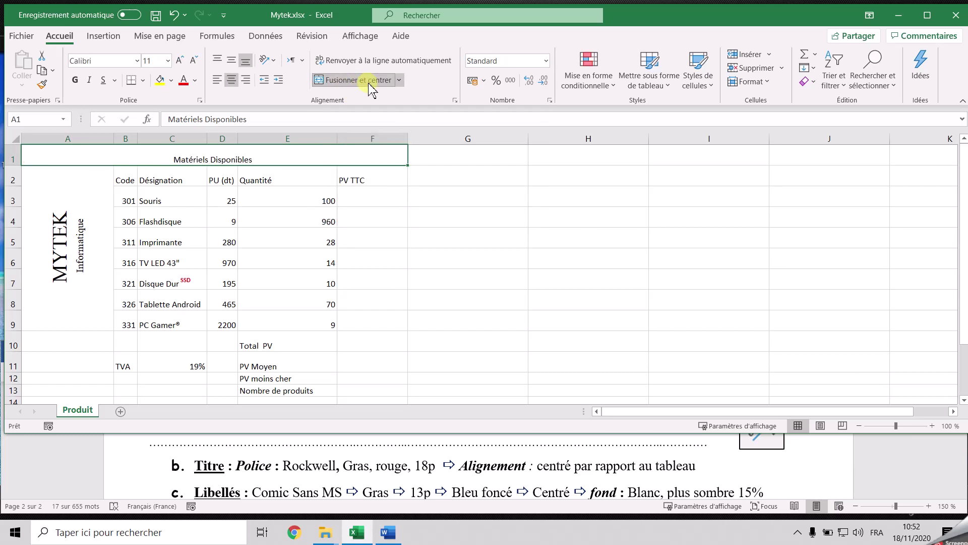
pyautogui.click(232, 61)
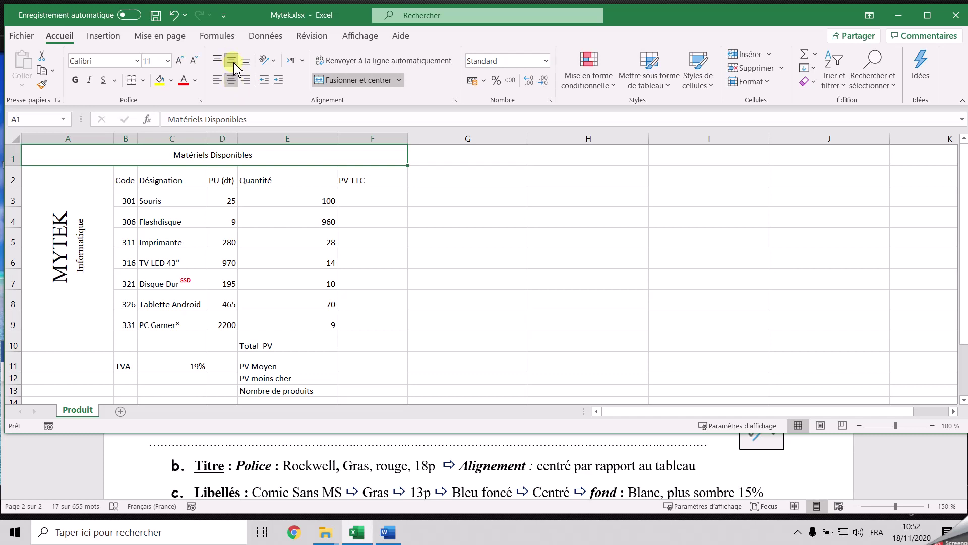
# Format the title Matériels Disponibles in Rockwell, red, size 18 and bold
pyautogui.click(118, 61)
pyautogui.write('r')
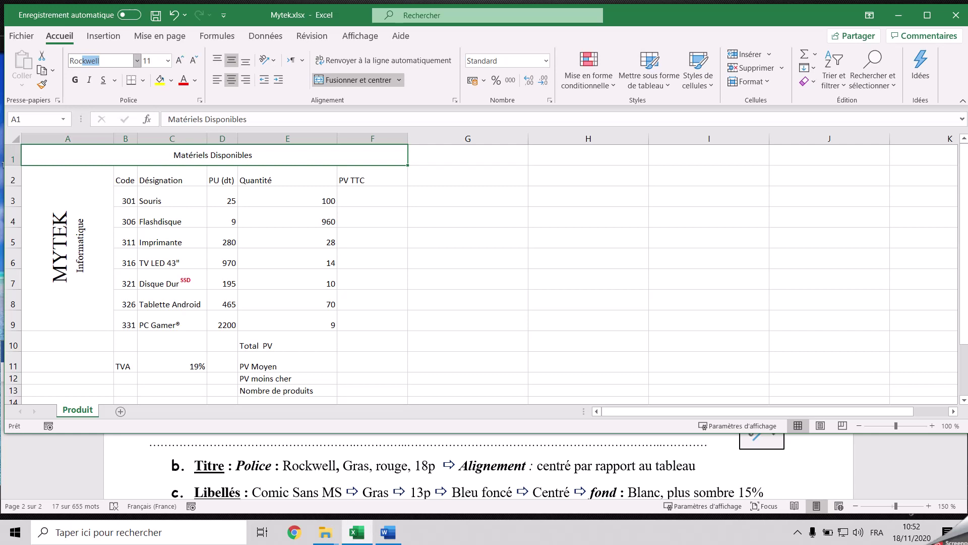
pyautogui.press('Return')
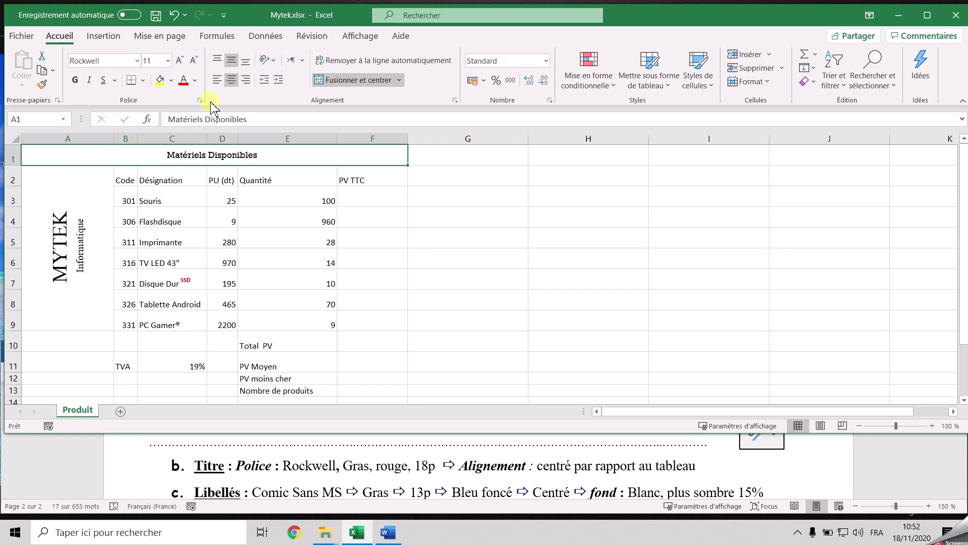
pyautogui.click(184, 80)
pyautogui.click(180, 61)
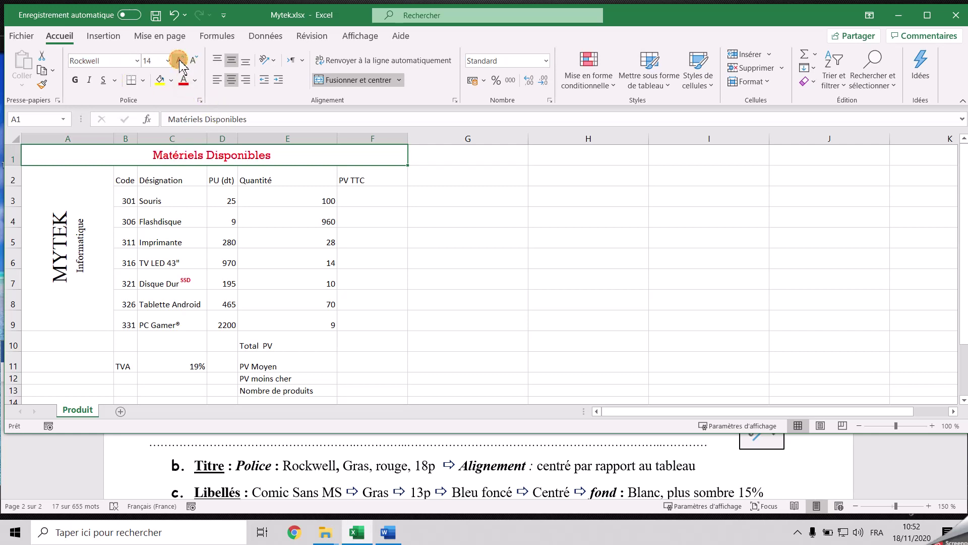
pyautogui.click(179, 61)
pyautogui.click(180, 60)
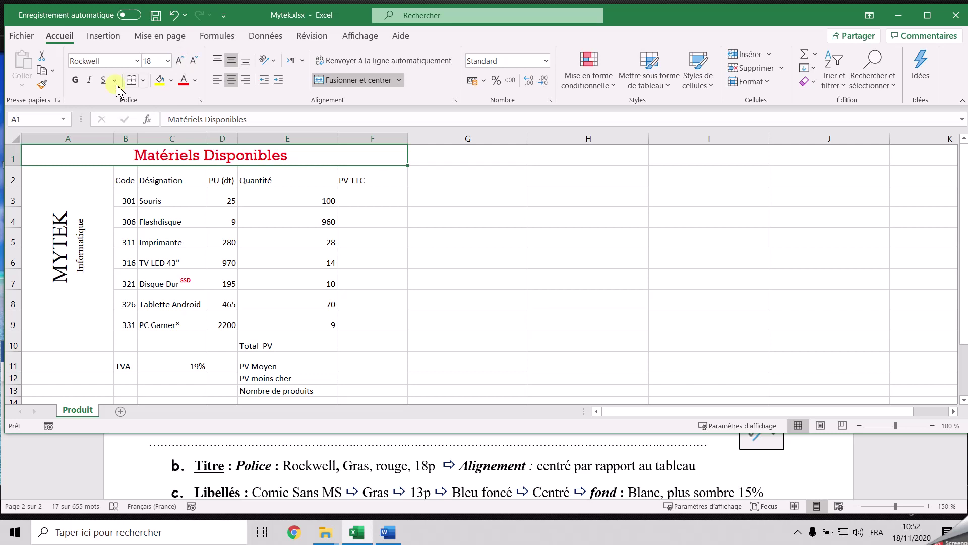
pyautogui.click(75, 80)
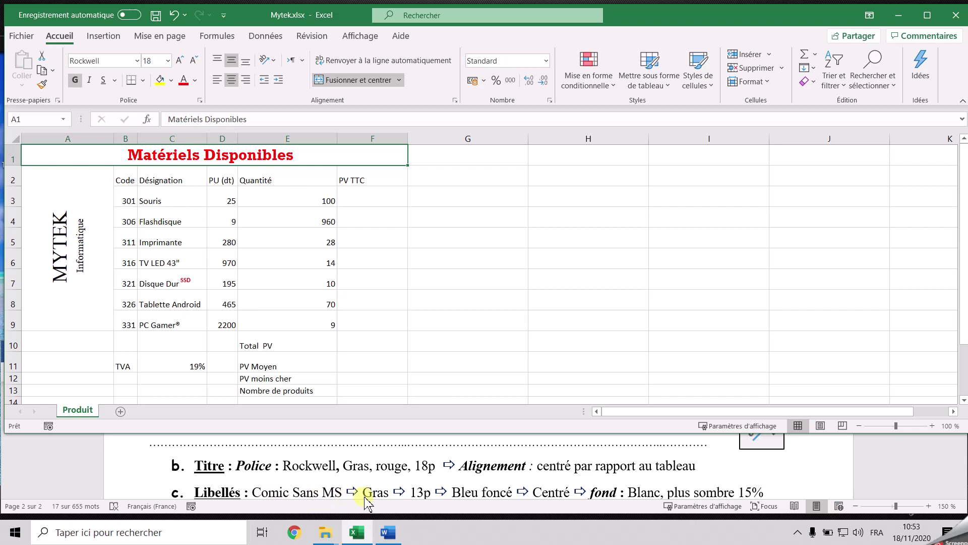
# Format the labels in B2:F2, B11 and E10:E13 in Comic Sans MS, bold, size 13
pyautogui.moveTo(126, 180); pyautogui.dragTo(343, 186)
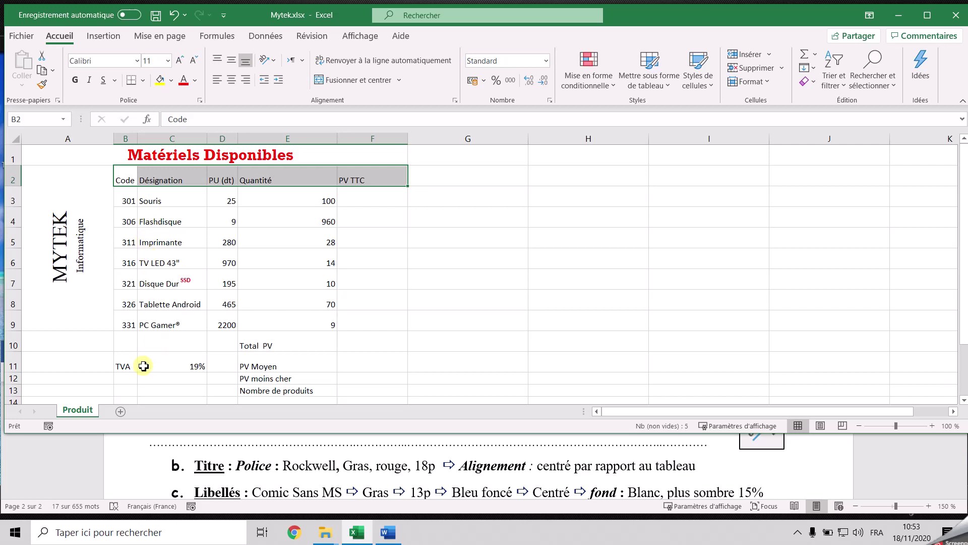
pyautogui.keyDown('ctrl'); pyautogui.click(124, 363); pyautogui.keyUp('ctrl')
pyautogui.moveTo(283, 346); pyautogui.dragTo(312, 382)
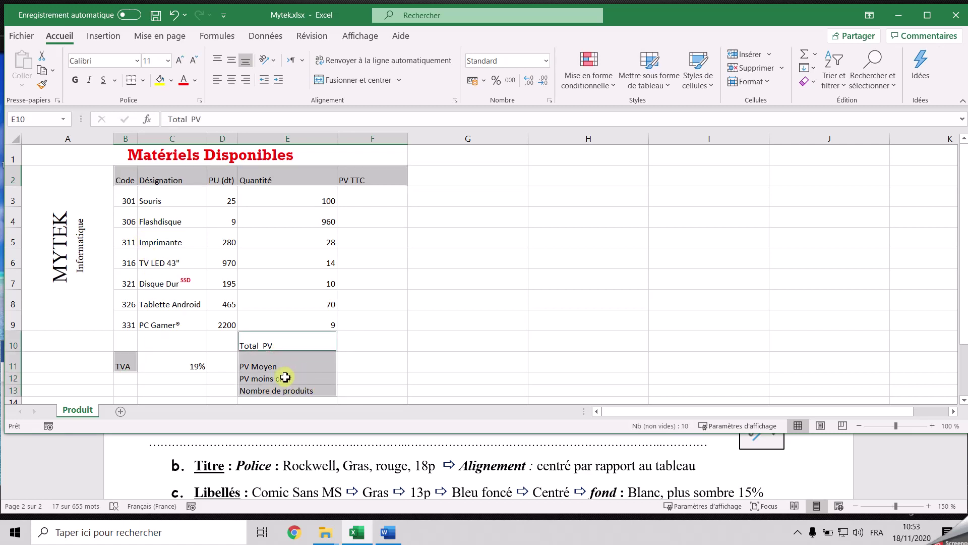
pyautogui.click(106, 61)
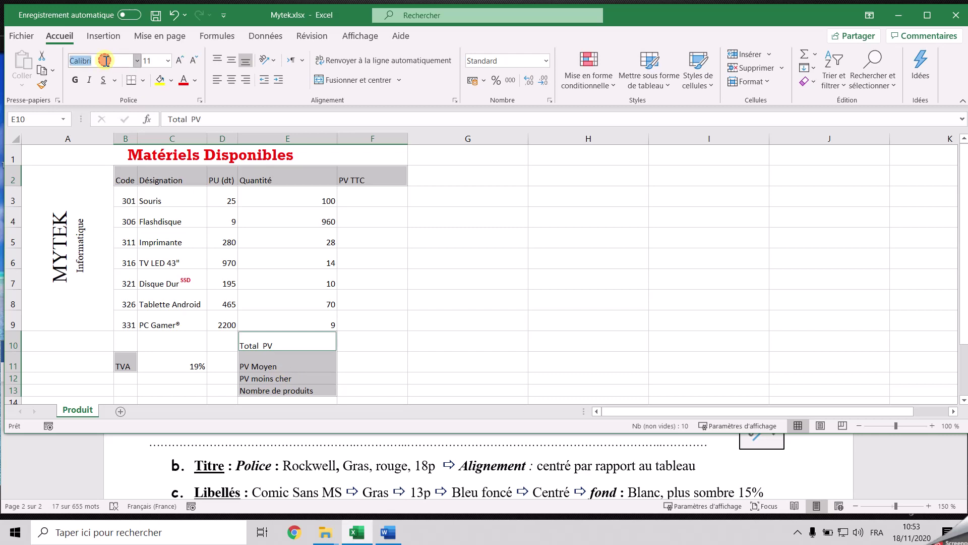
pyautogui.write('Comic Sans MS')
pyautogui.press('Return')
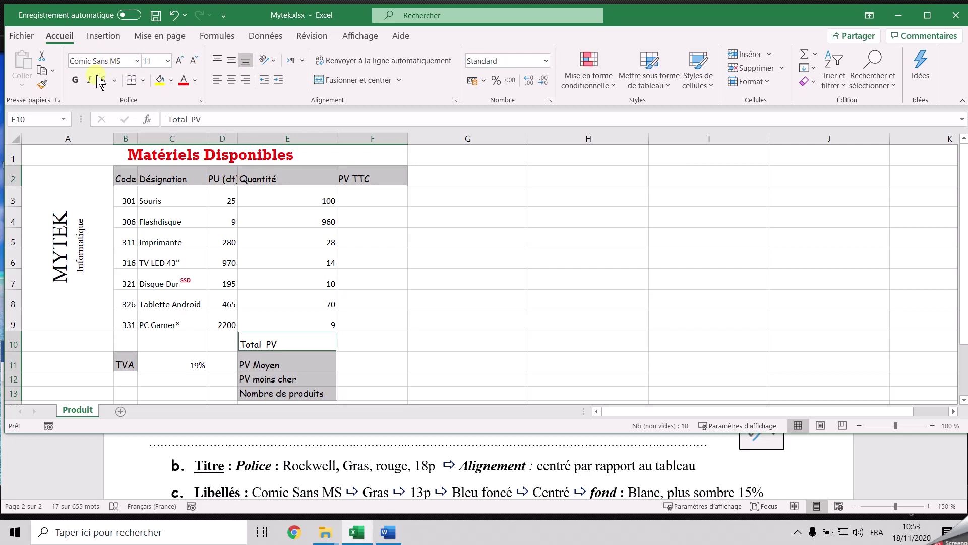
pyautogui.click(75, 80)
pyautogui.click(146, 61)
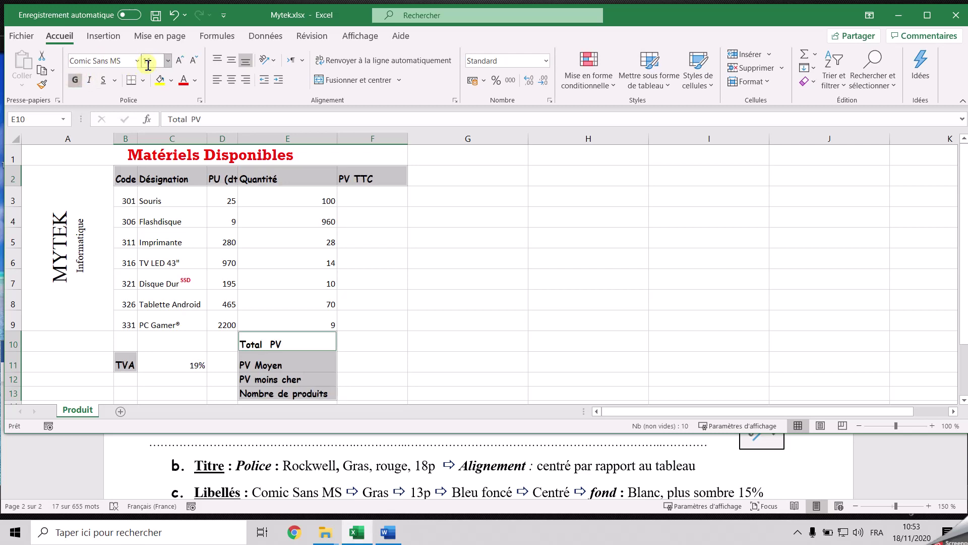
pyautogui.click(160, 64)
pyautogui.press('Return')
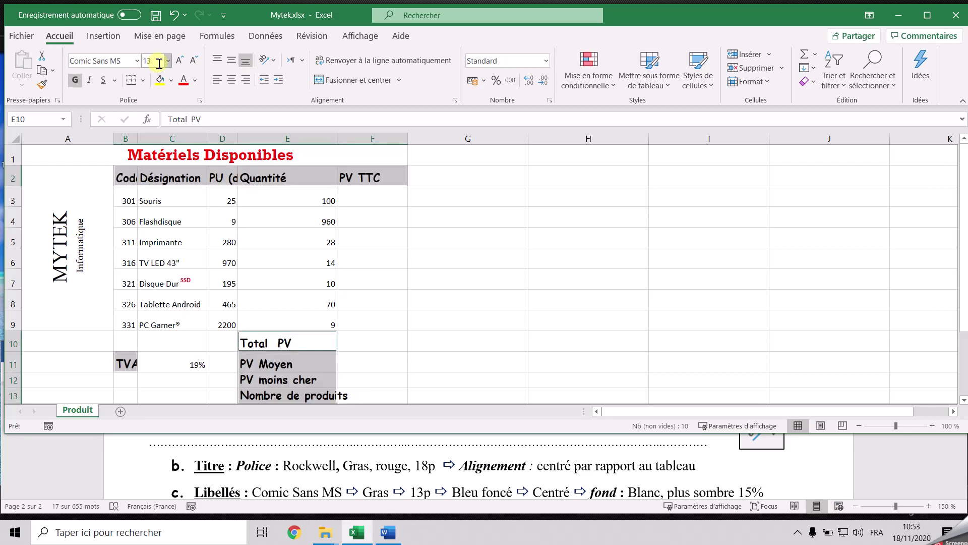
# Color the selected labels' text dark blue and fill their cells with White, Darker 15%
pyautogui.click(194, 80)
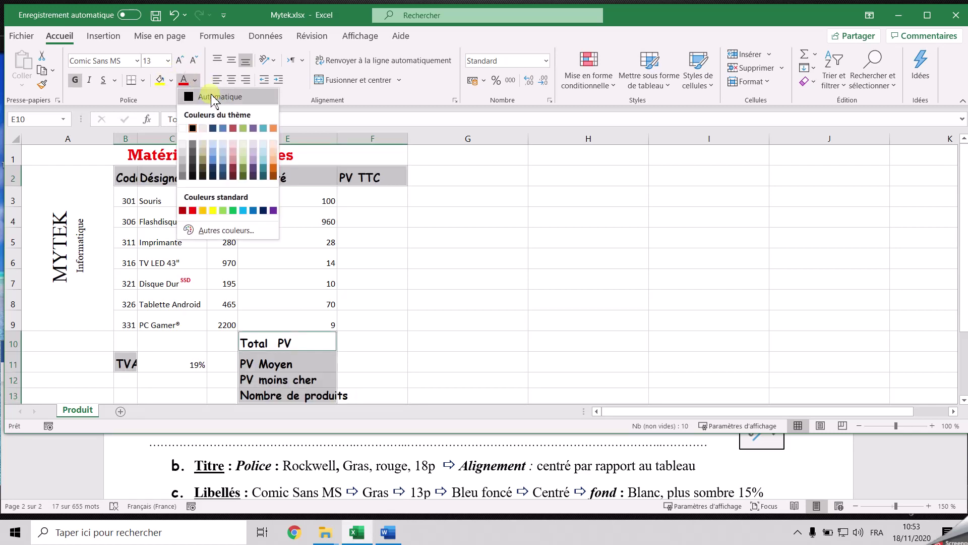
pyautogui.click(263, 211)
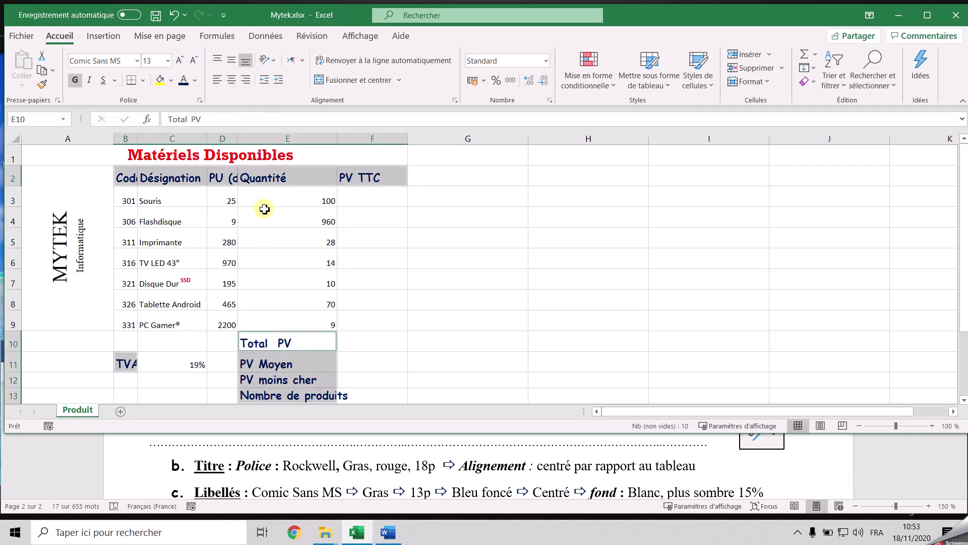
pyautogui.click(172, 81)
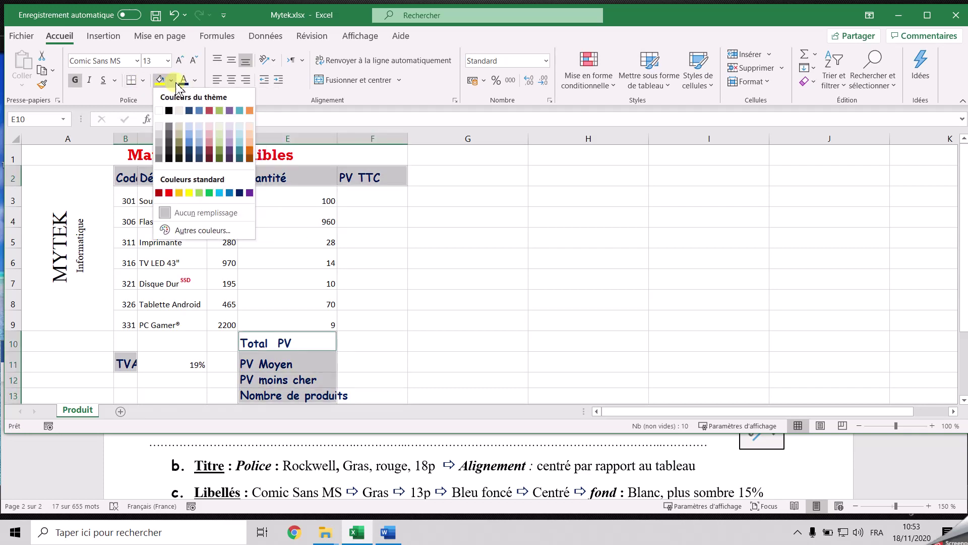
pyautogui.click(163, 135)
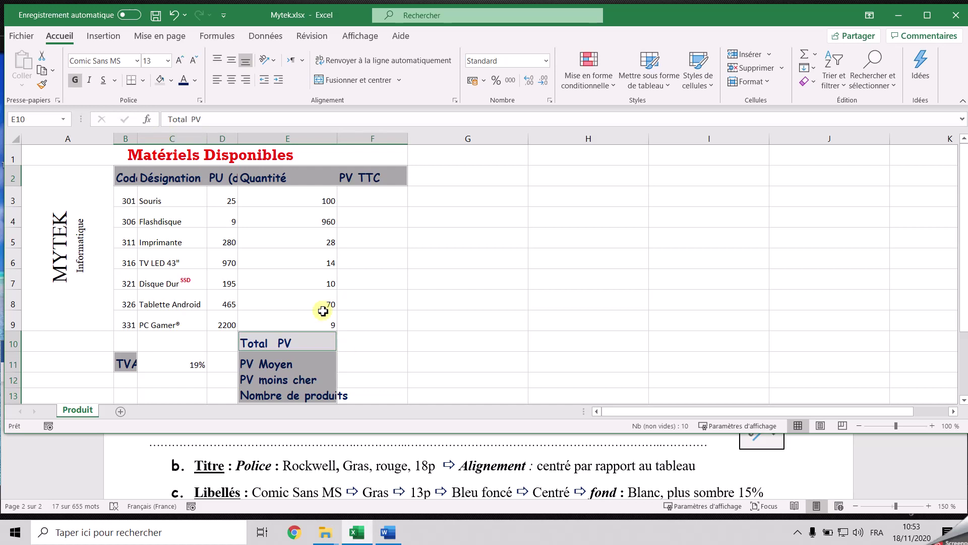
# Autofit the widths of columns A to F to their contents
pyautogui.moveTo(96, 146); pyautogui.dragTo(385, 143)
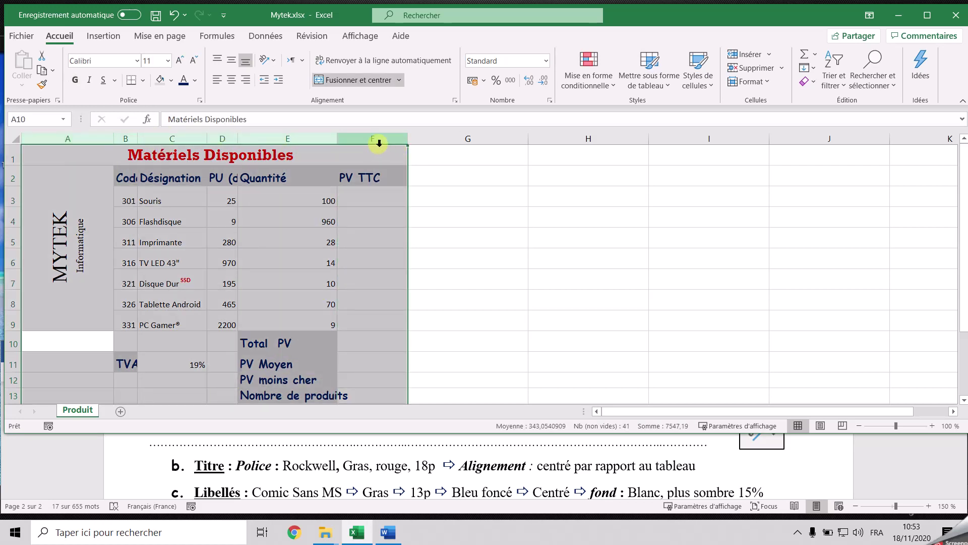
pyautogui.doubleClick(338, 144)
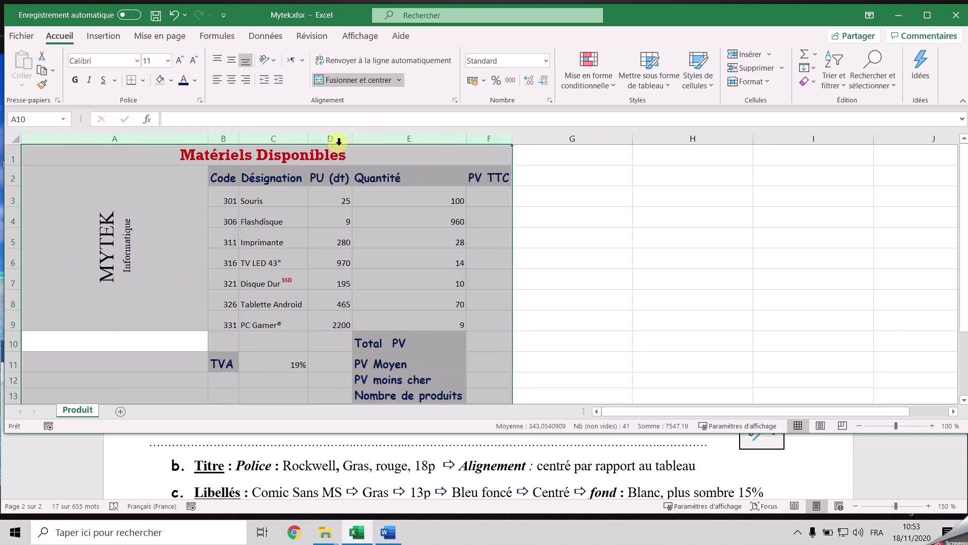
# Narrow column A around the MYTEK heading and set the height of rows 1 to 13 to 25
pyautogui.moveTo(209, 137); pyautogui.dragTo(84, 144)
pyautogui.click(318, 251)
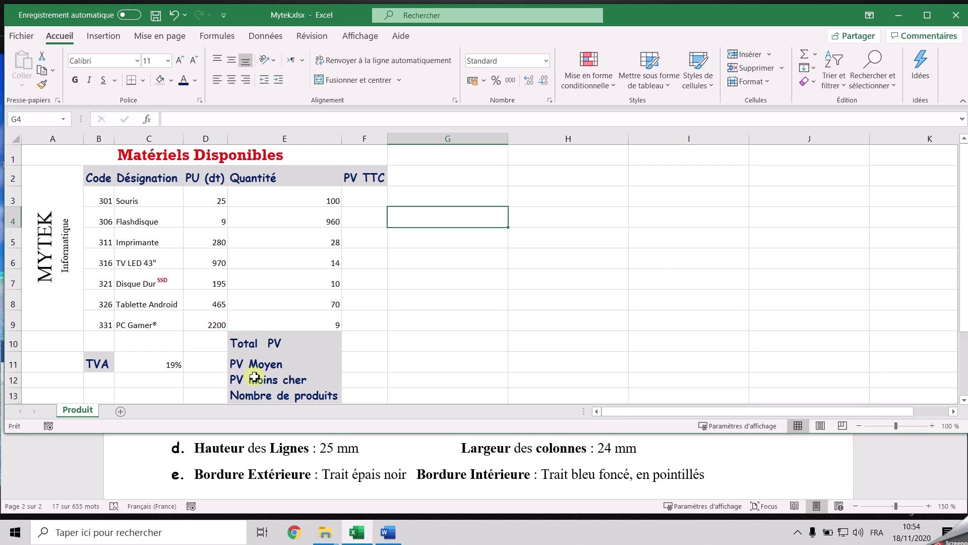
pyautogui.moveTo(15, 159); pyautogui.dragTo(15, 394)
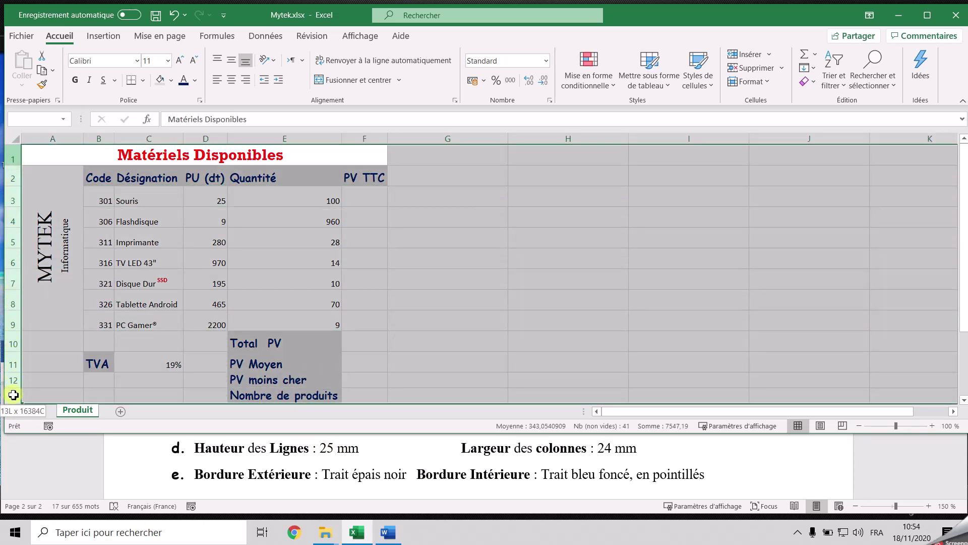
pyautogui.click(751, 81)
pyautogui.click(779, 115)
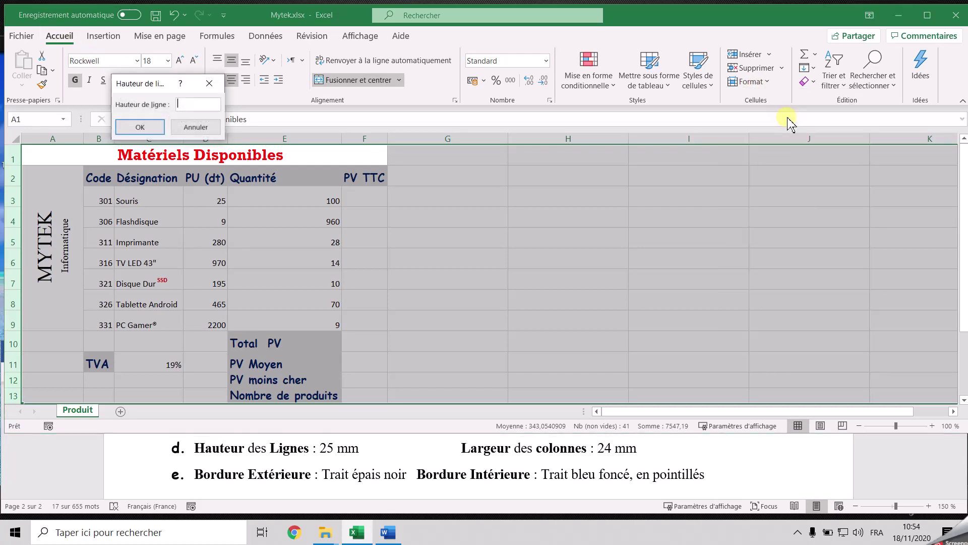
pyautogui.moveTo(155, 89); pyautogui.dragTo(453, 216)
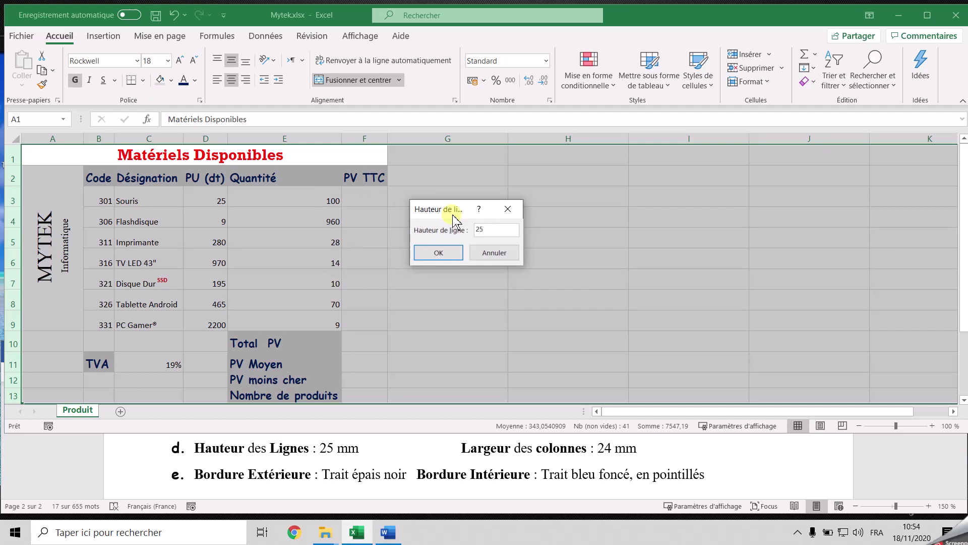
pyautogui.write('25')
pyautogui.click(439, 252)
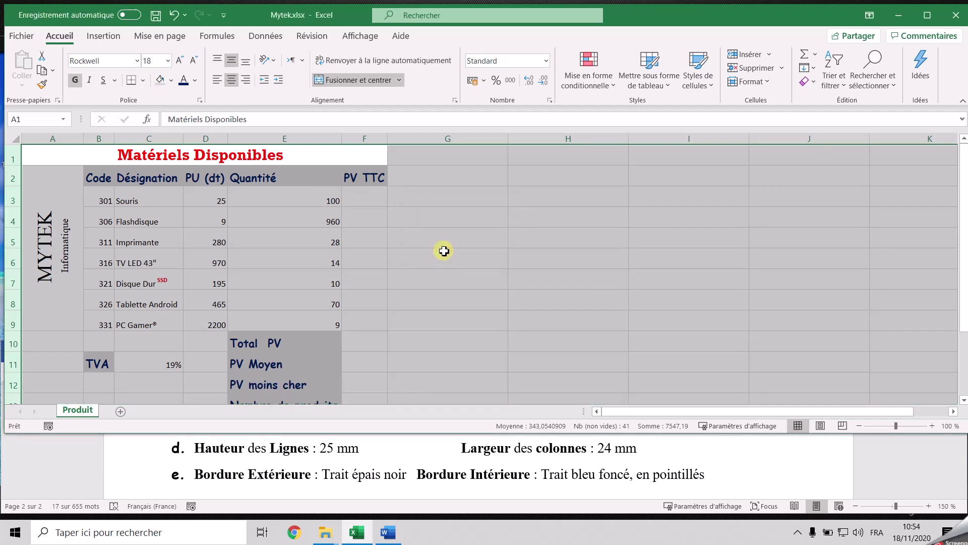
# Set the width of columns A to F to 24
pyautogui.moveTo(66, 139); pyautogui.dragTo(361, 146)
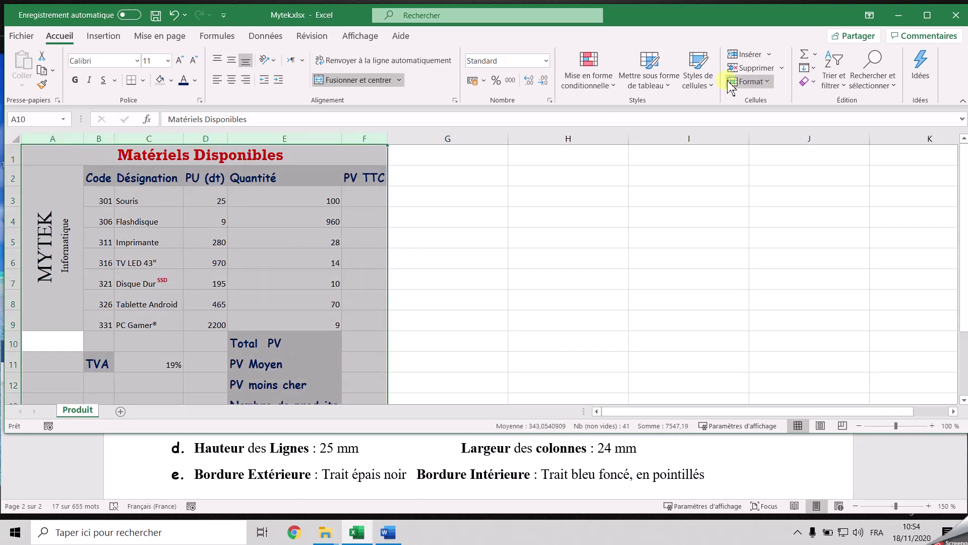
pyautogui.click(748, 82)
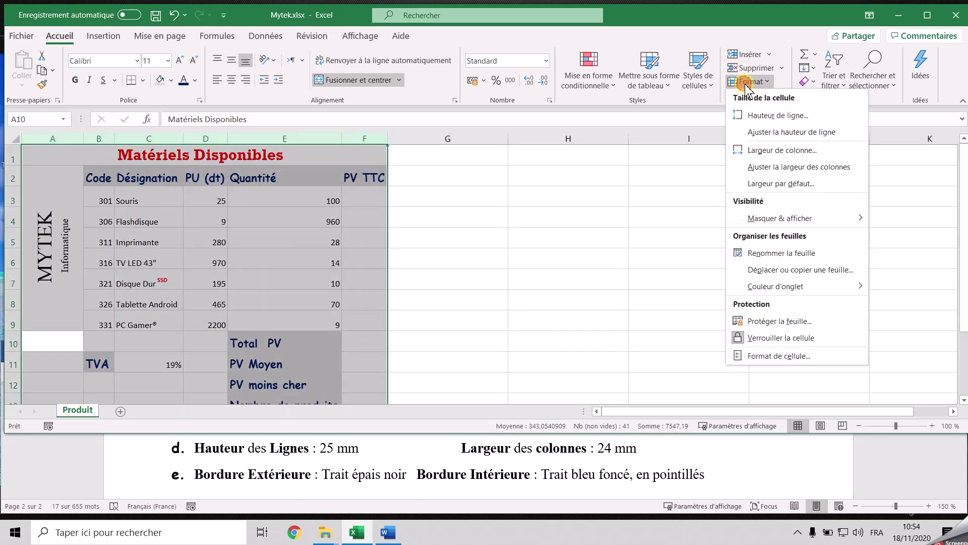
pyautogui.click(780, 157)
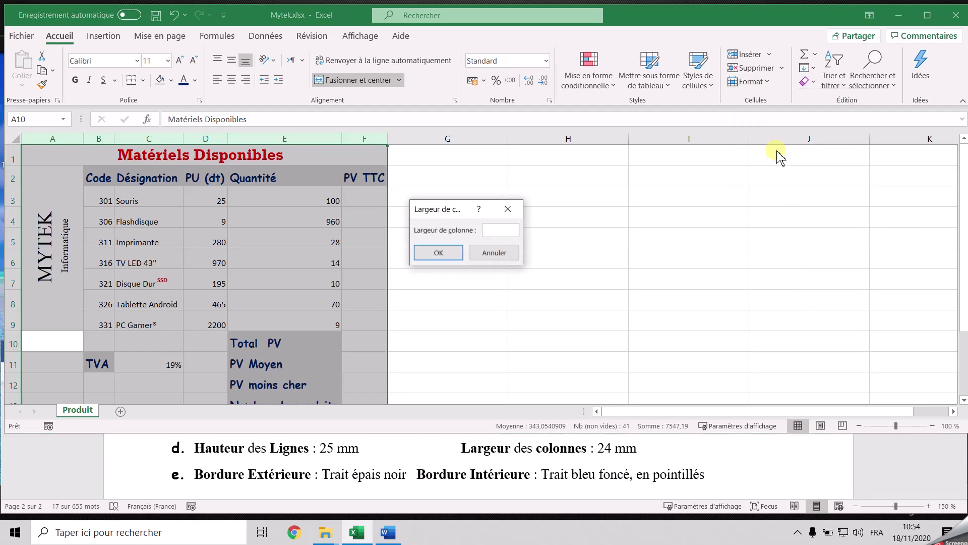
pyautogui.click(447, 253)
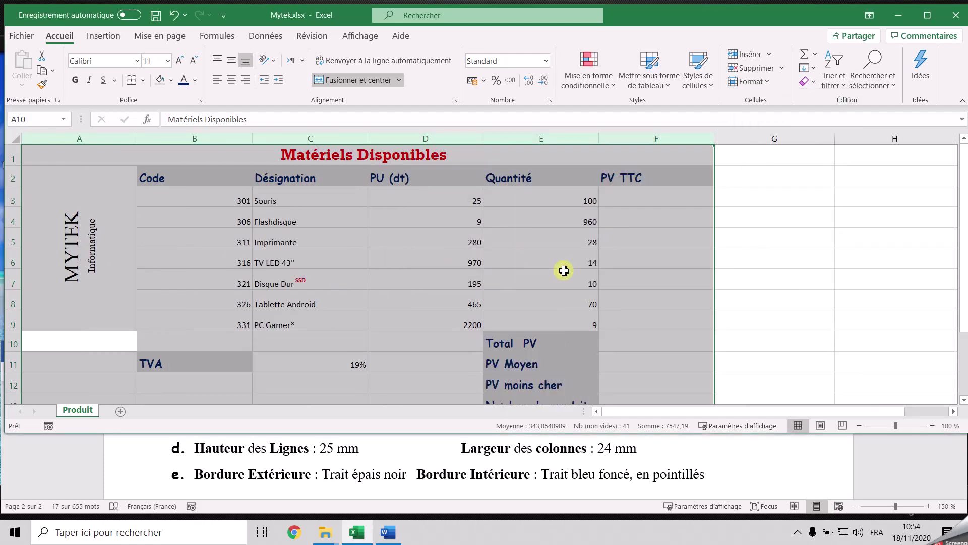
# Highlight the border instruction (item e) in the Word exercise document, then return to the Excel workbook with its ribbon collapsed
pyautogui.click(258, 475)
pyautogui.tripleClick(263, 474)
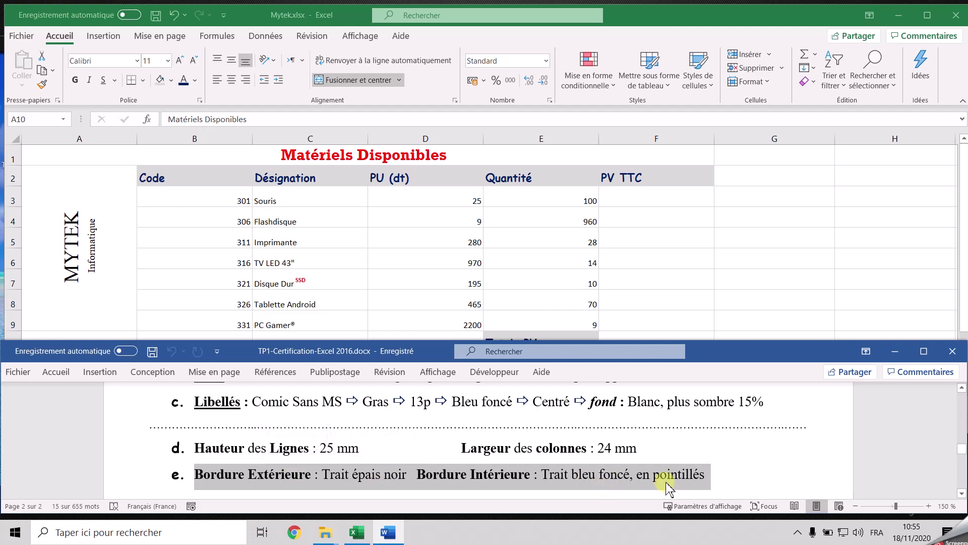
pyautogui.hotkey('alt', 'Tab')
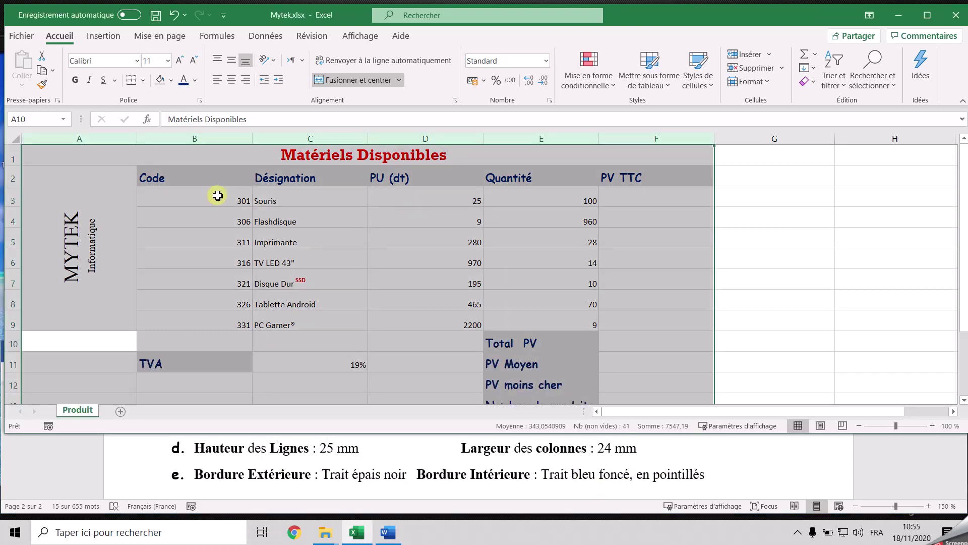
pyautogui.doubleClick(61, 36)
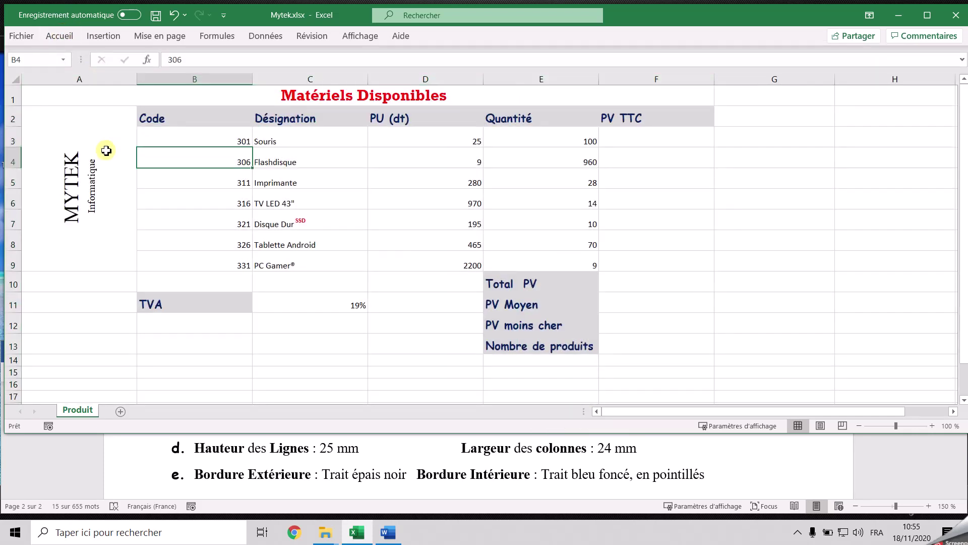
pyautogui.moveTo(121, 126); pyautogui.dragTo(620, 205)
pyautogui.moveTo(565, 277); pyautogui.dragTo(637, 348)
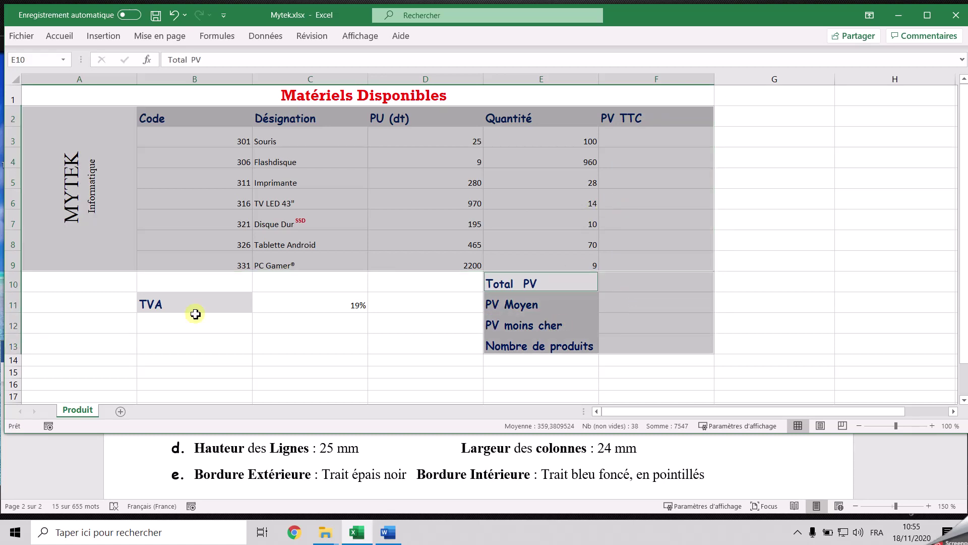
pyautogui.moveTo(180, 303); pyautogui.dragTo(283, 307)
pyautogui.click(189, 357)
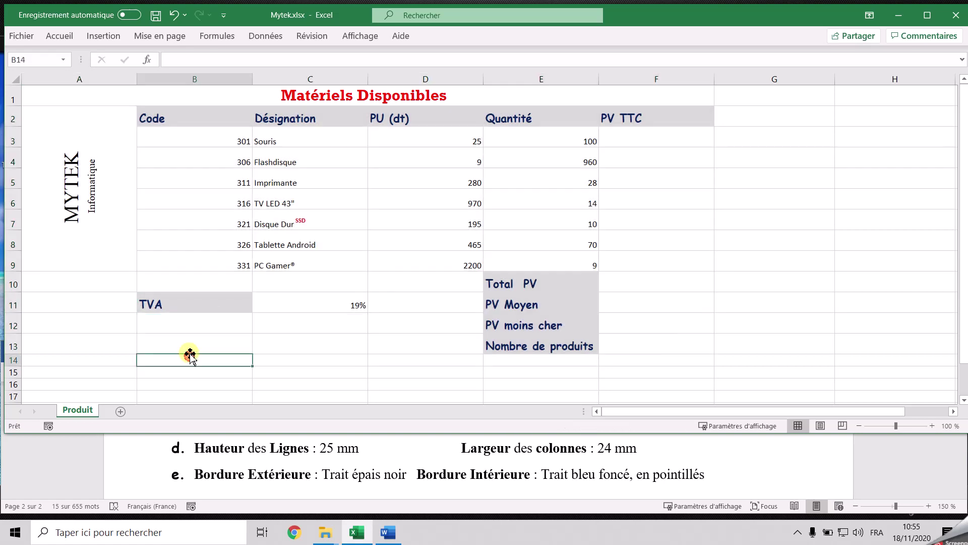
# Give the ranges A2:F9, E10:F13 and B11:C11 a thick black outline border in the cell formatting
pyautogui.moveTo(84, 122); pyautogui.dragTo(629, 197)
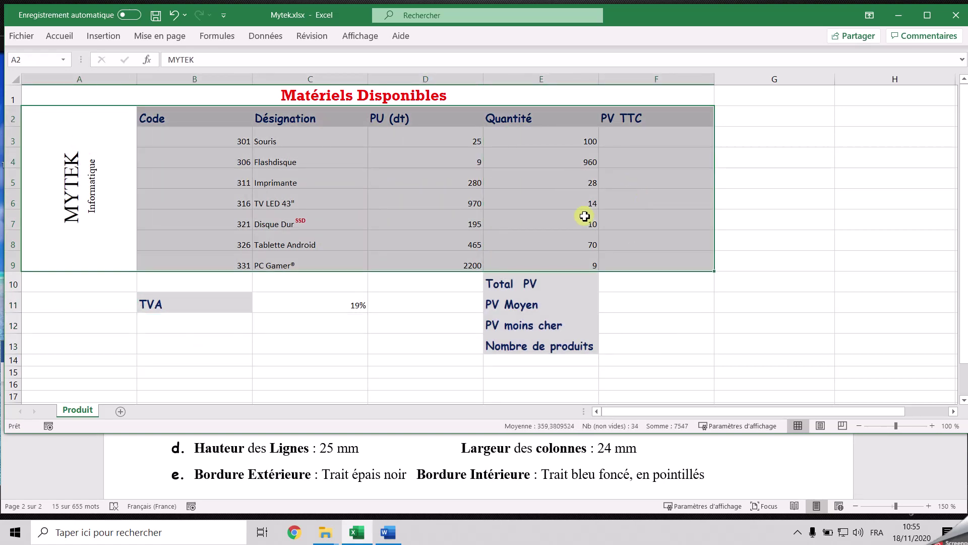
pyautogui.moveTo(518, 284); pyautogui.dragTo(624, 346)
pyautogui.moveTo(219, 306); pyautogui.dragTo(283, 304)
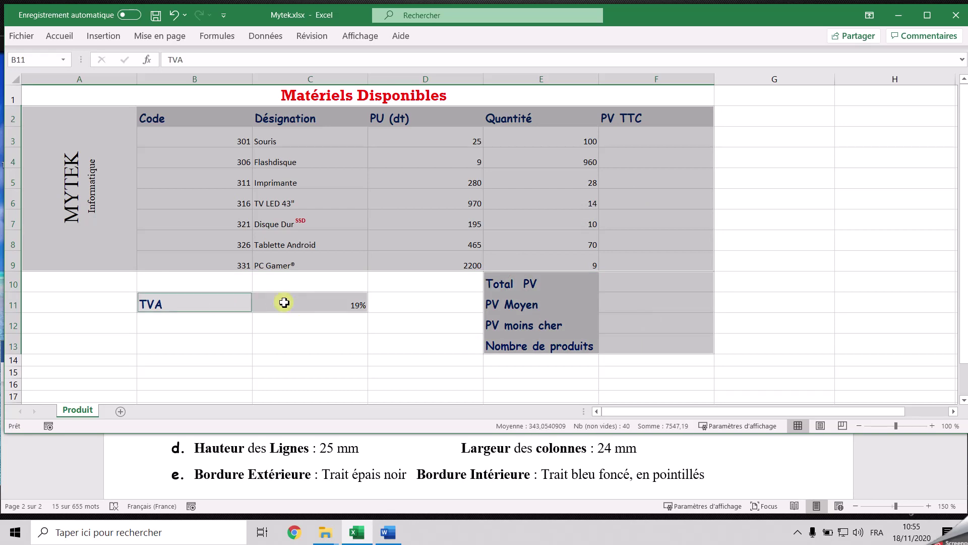
pyautogui.click(59, 36)
pyautogui.doubleClick(65, 37)
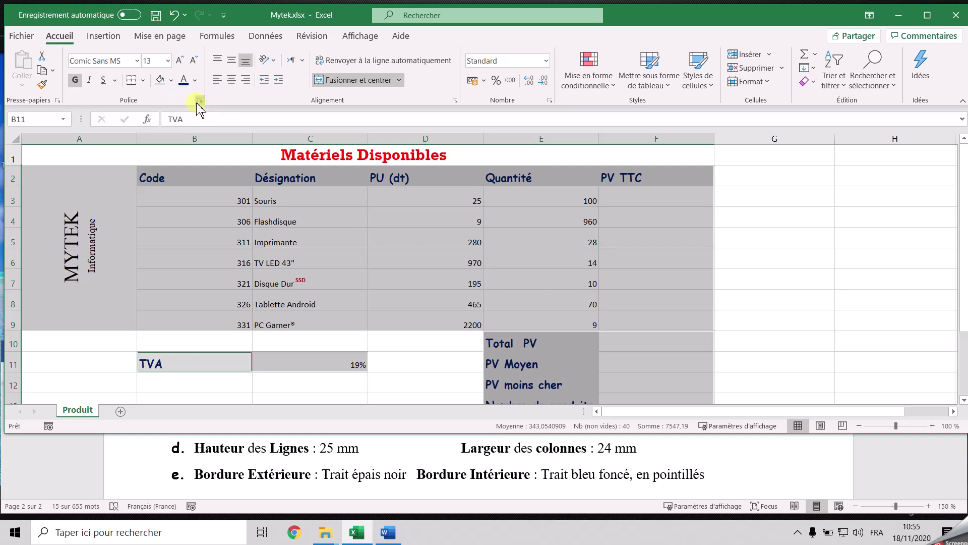
pyautogui.click(201, 100)
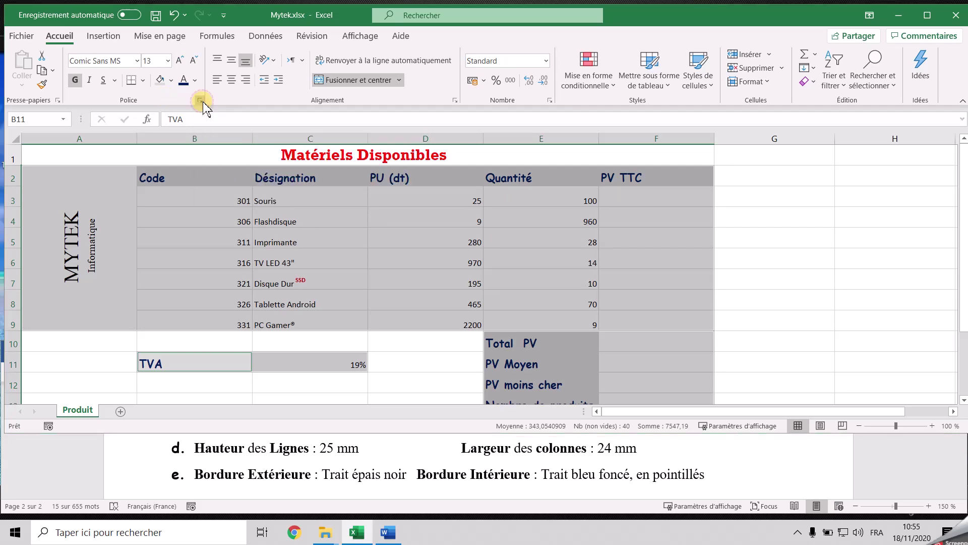
pyautogui.click(434, 99)
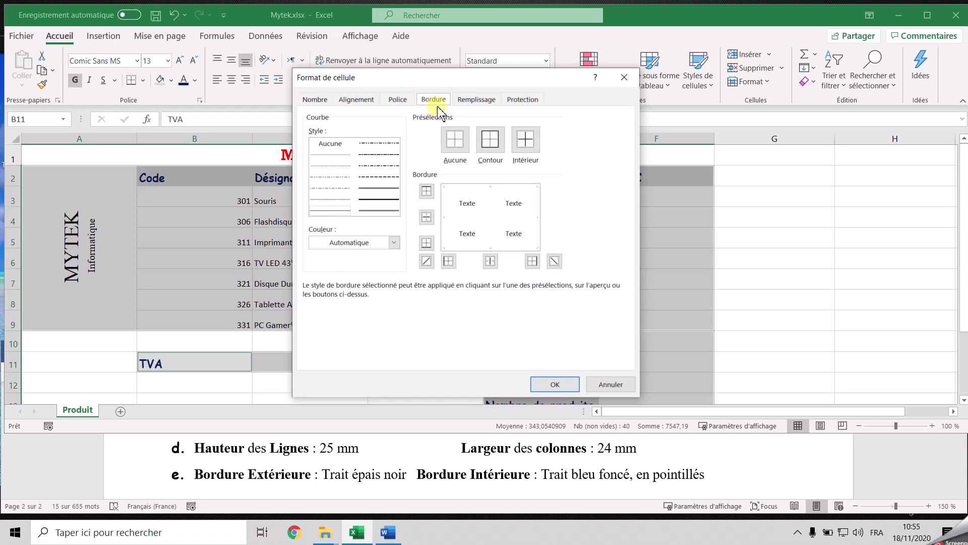
pyautogui.click(380, 199)
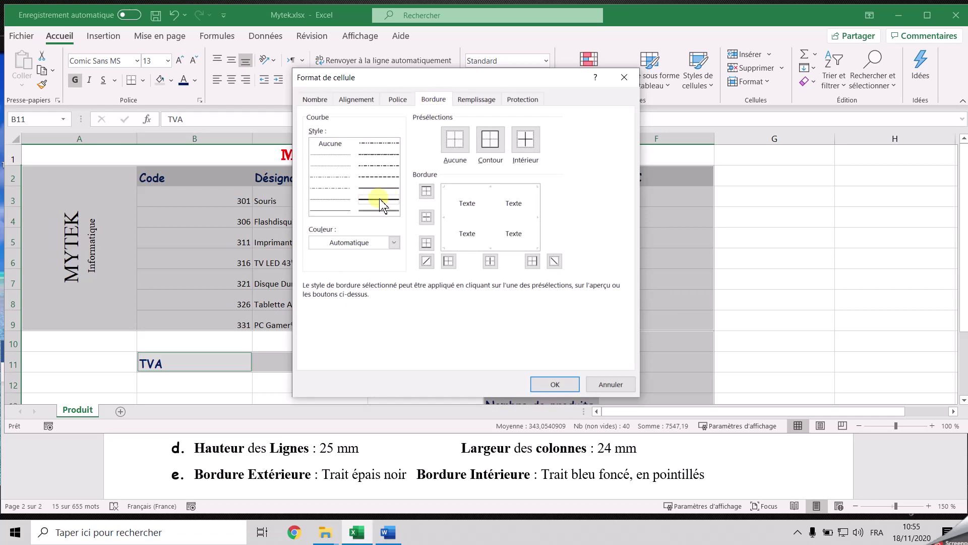
pyautogui.click(490, 140)
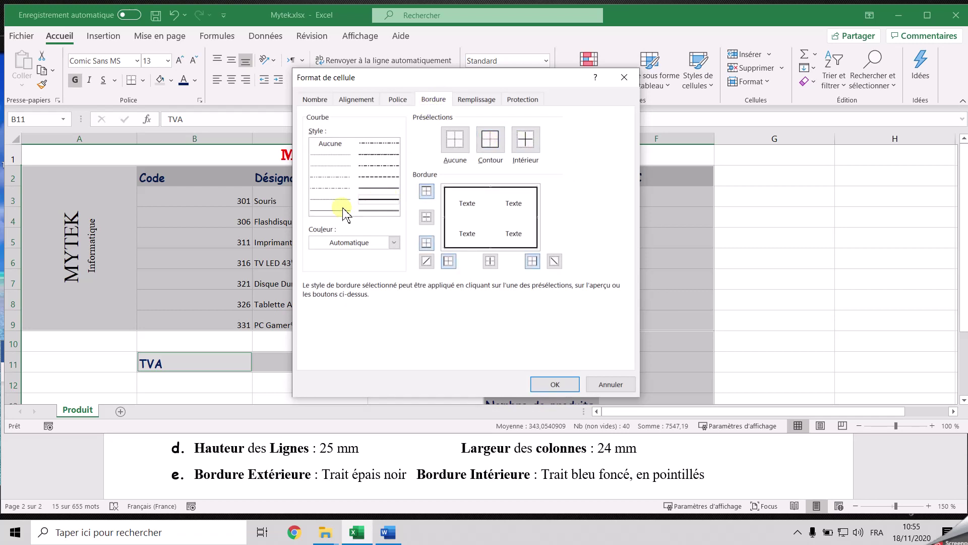
# Apply dark blue dotted inside borders to the selected ranges and save the workbook
pyautogui.click(335, 166)
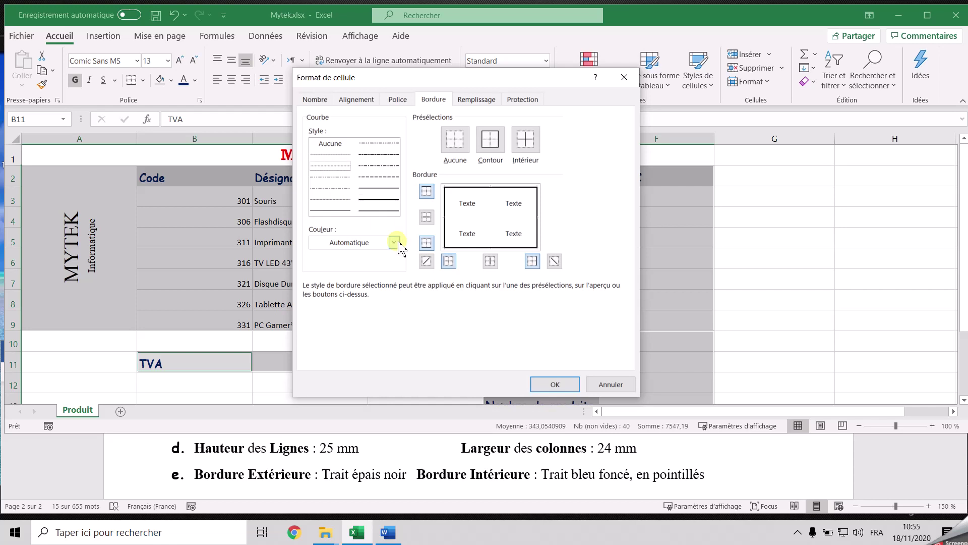
pyautogui.click(394, 242)
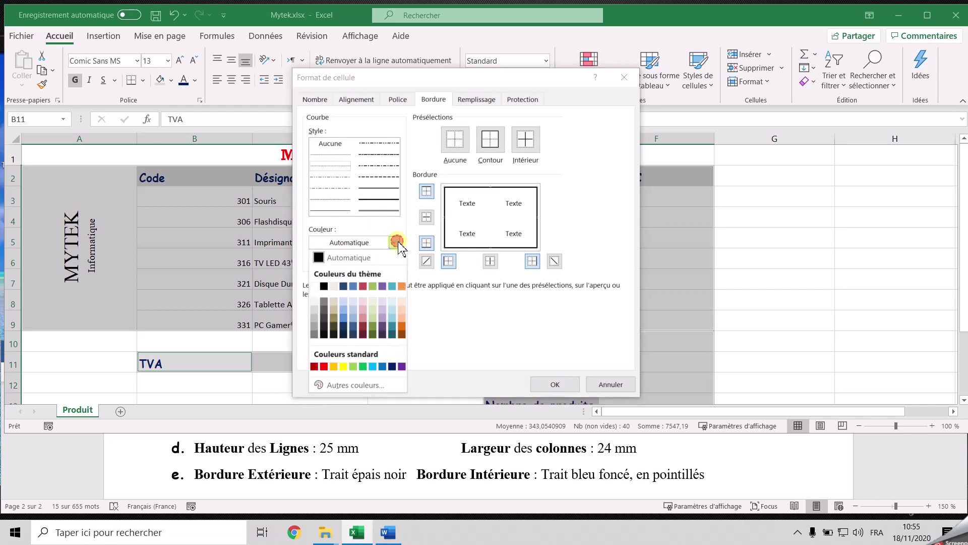
pyautogui.click(392, 366)
pyautogui.click(525, 139)
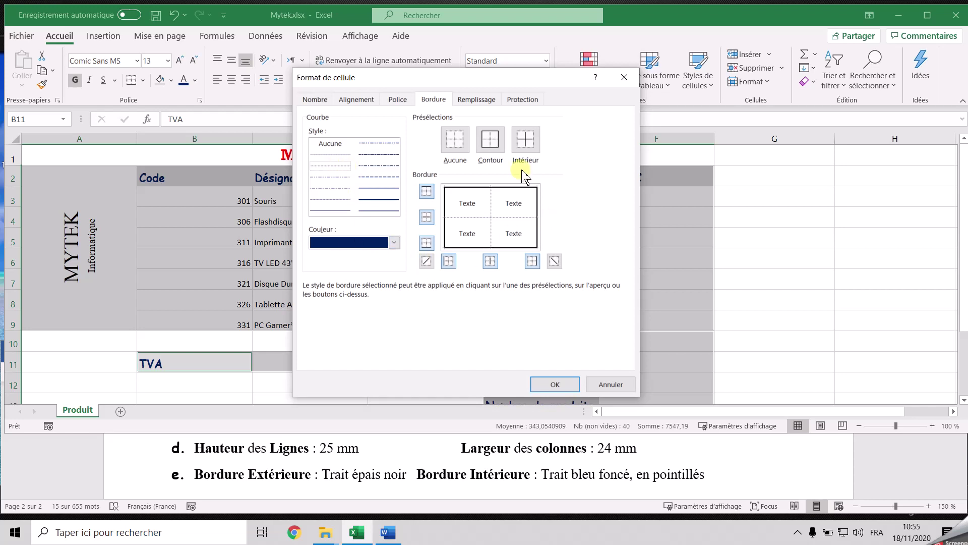
pyautogui.click(557, 384)
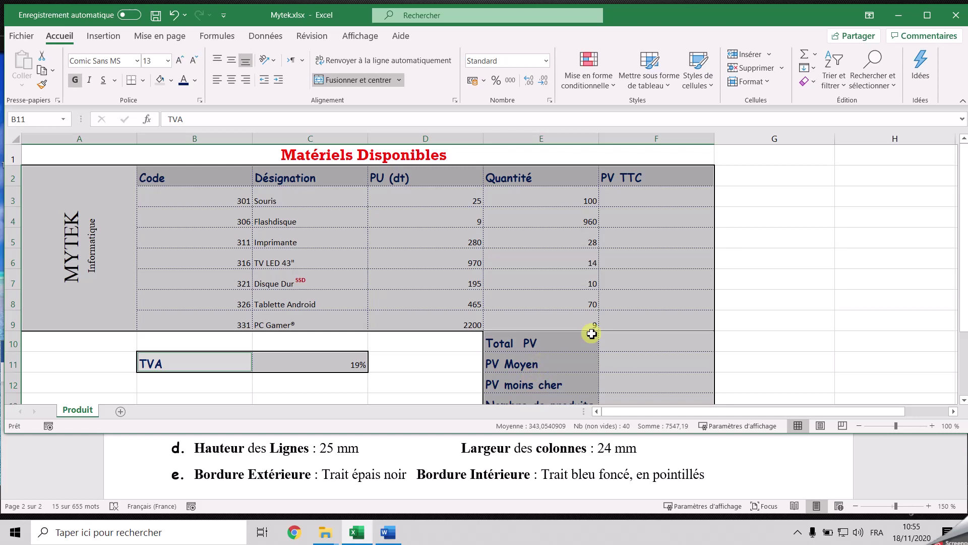
pyautogui.click(831, 319)
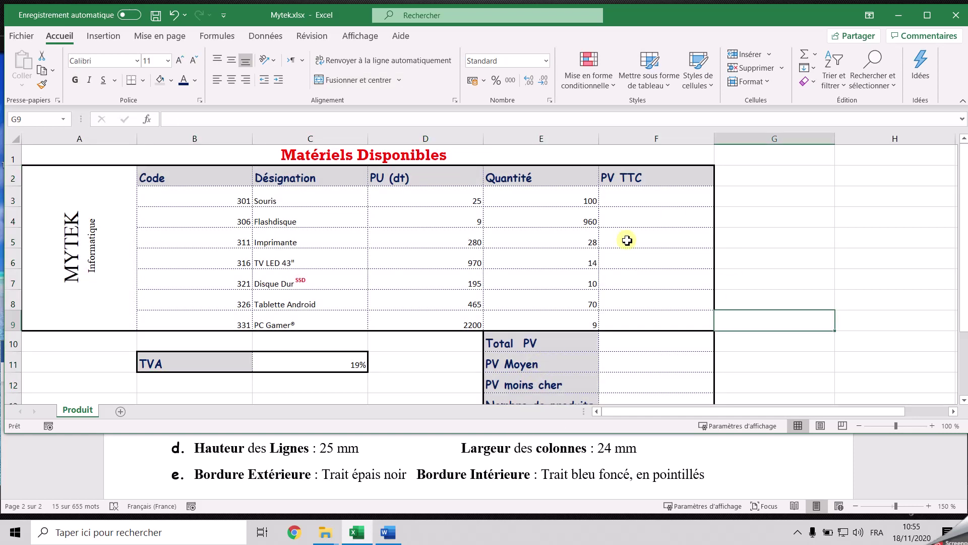
pyautogui.hotkey('ctrl', 's')
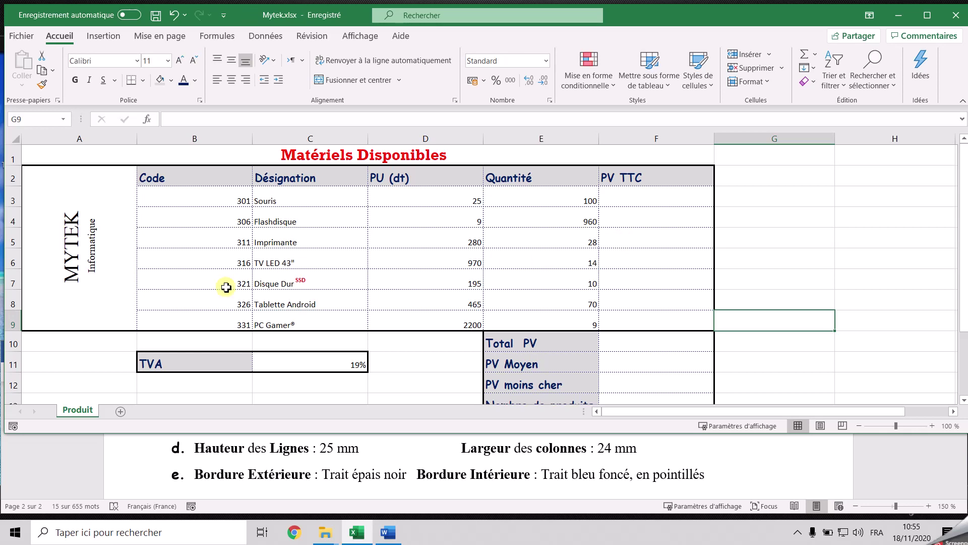
# Format B3:F9 and F10:F13 in bold Times New Roman, size 14, centered horizontally and vertically
pyautogui.scroll(-5, 353, 476)
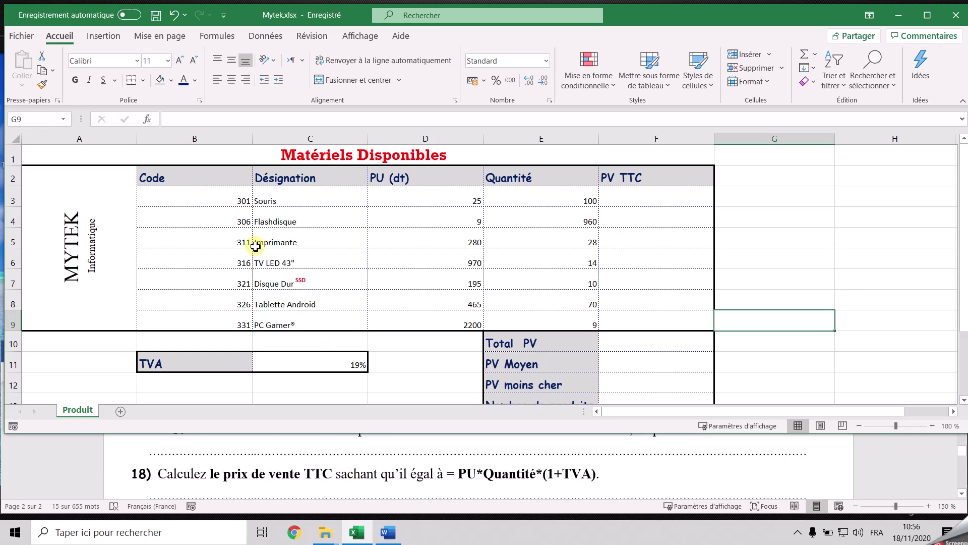
pyautogui.moveTo(205, 199); pyautogui.dragTo(622, 317)
pyautogui.moveTo(664, 343); pyautogui.dragTo(676, 397)
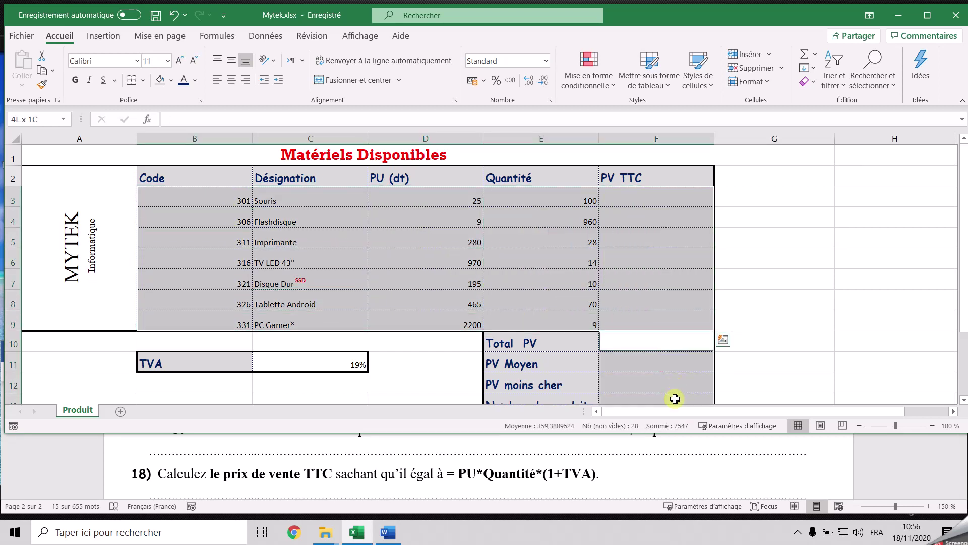
pyautogui.click(75, 80)
pyautogui.click(98, 61)
pyautogui.write('Tim')
pyautogui.press('Return')
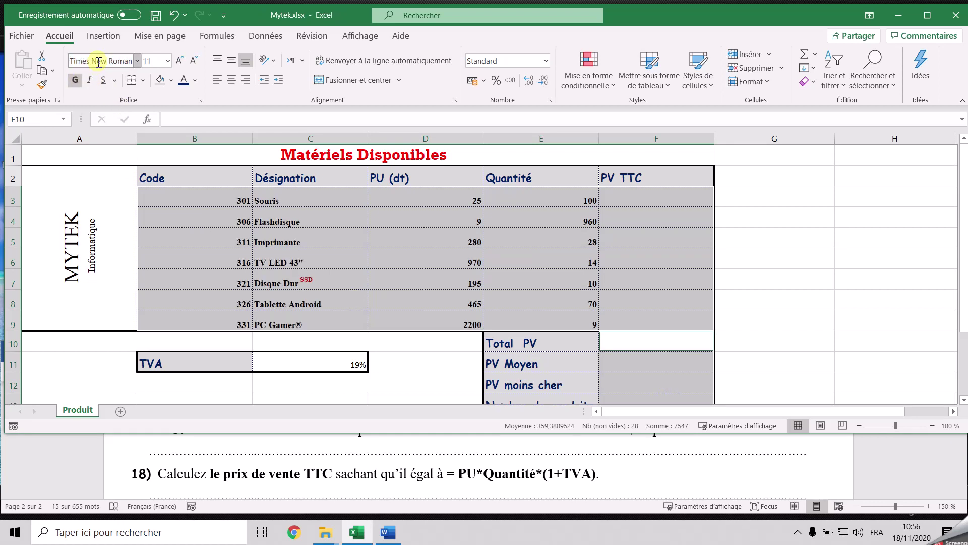
pyautogui.click(231, 80)
pyautogui.click(231, 60)
pyautogui.click(180, 61)
pyautogui.click(179, 60)
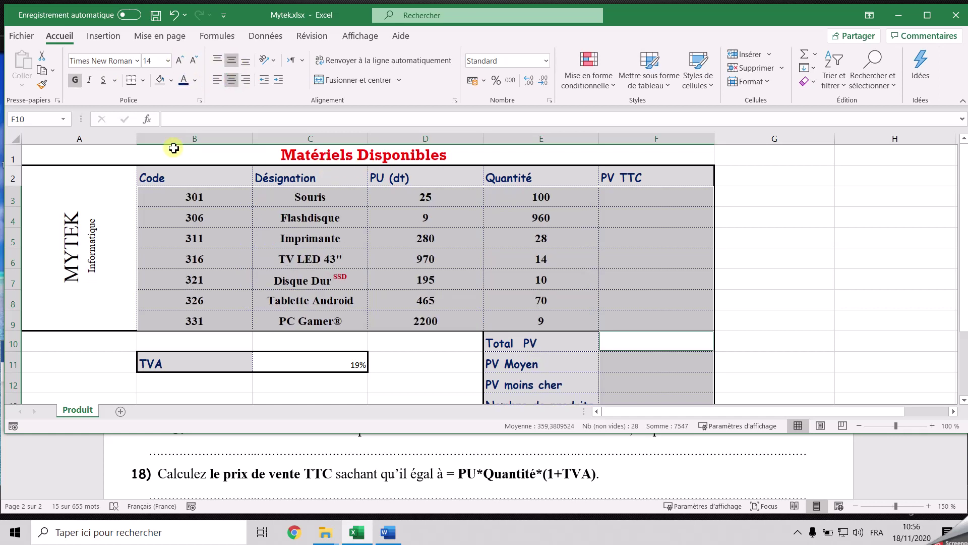
# Calculate PV TTC in F3 with =D3*E3*(1+$C$11) and fill the formula down through F9
pyautogui.click(655, 202)
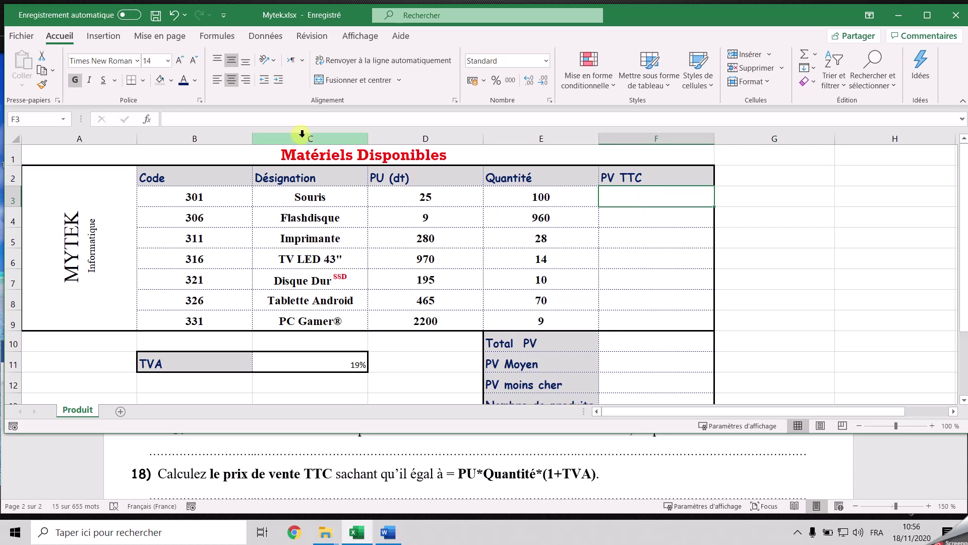
pyautogui.click(244, 126)
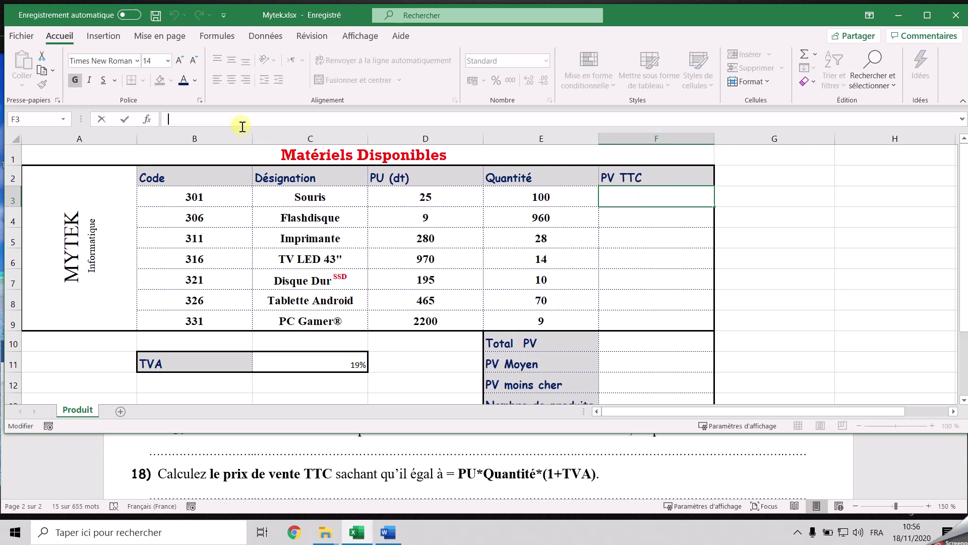
pyautogui.write('=')
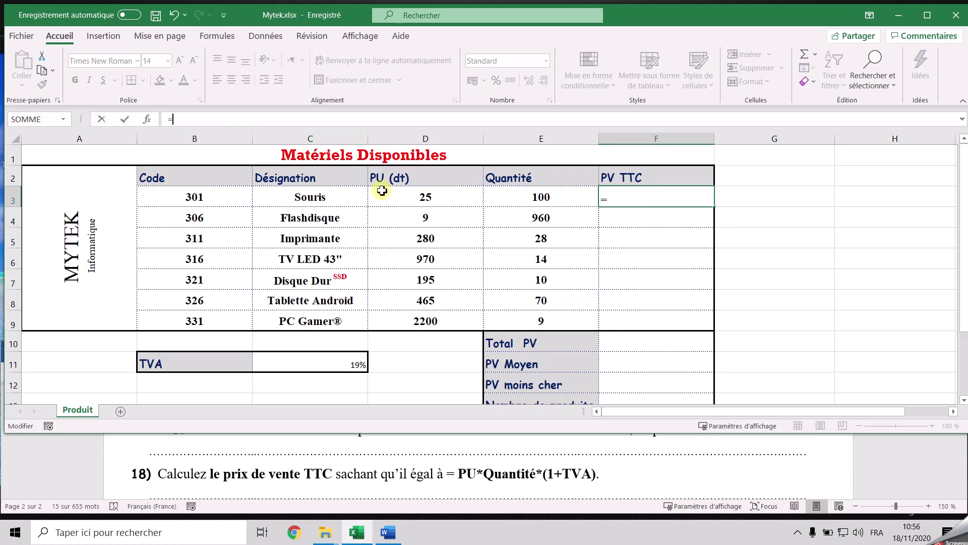
pyautogui.click(413, 191)
pyautogui.write('*')
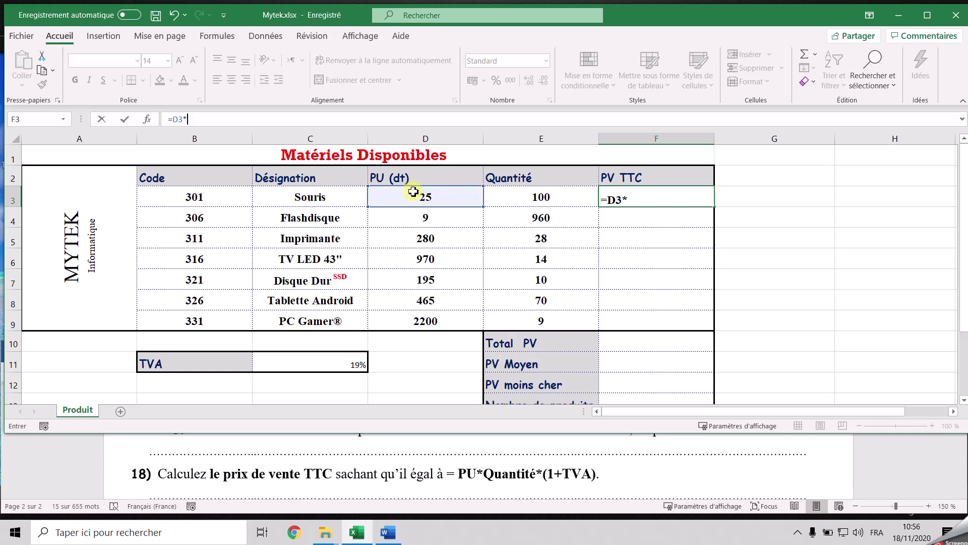
pyautogui.click(533, 200)
pyautogui.write('*')
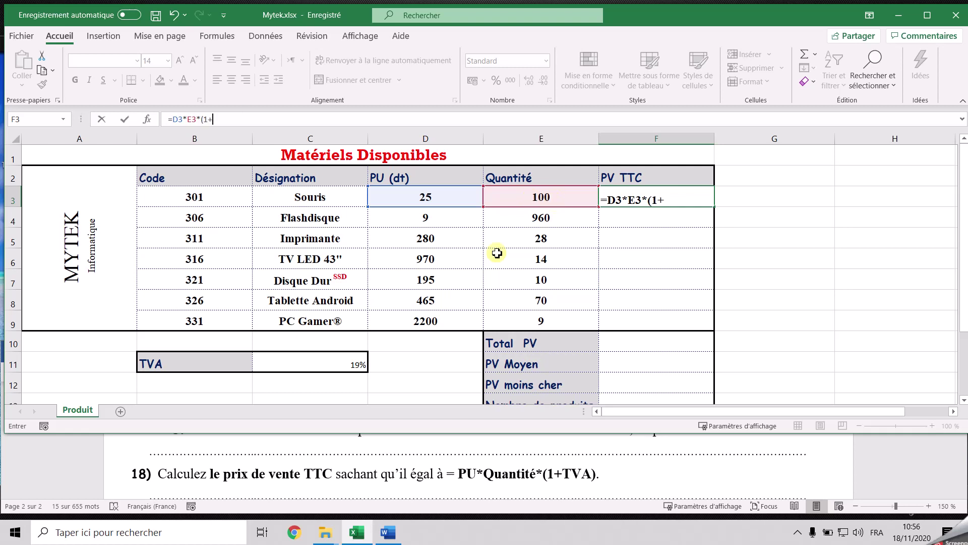
pyautogui.click(346, 359)
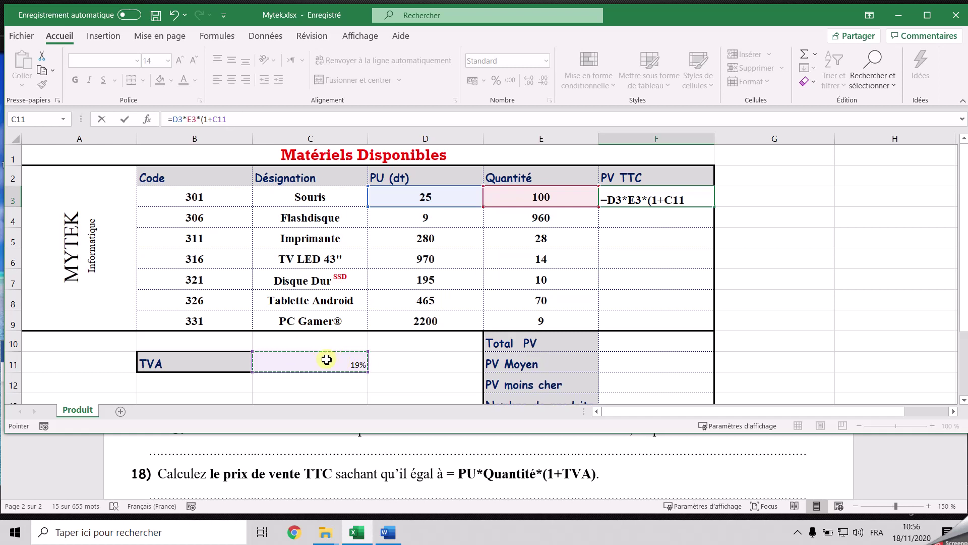
pyautogui.press('F4')
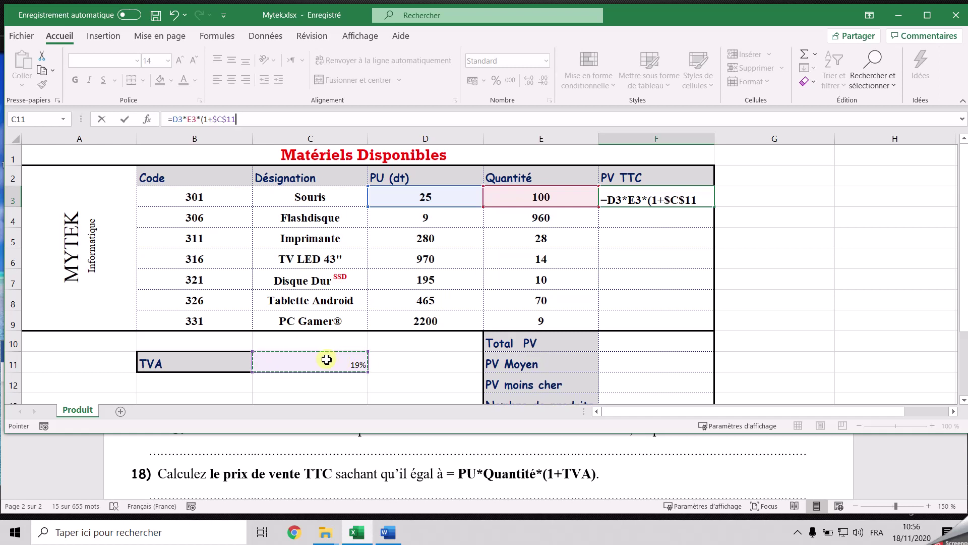
pyautogui.write(')')
pyautogui.press('Return')
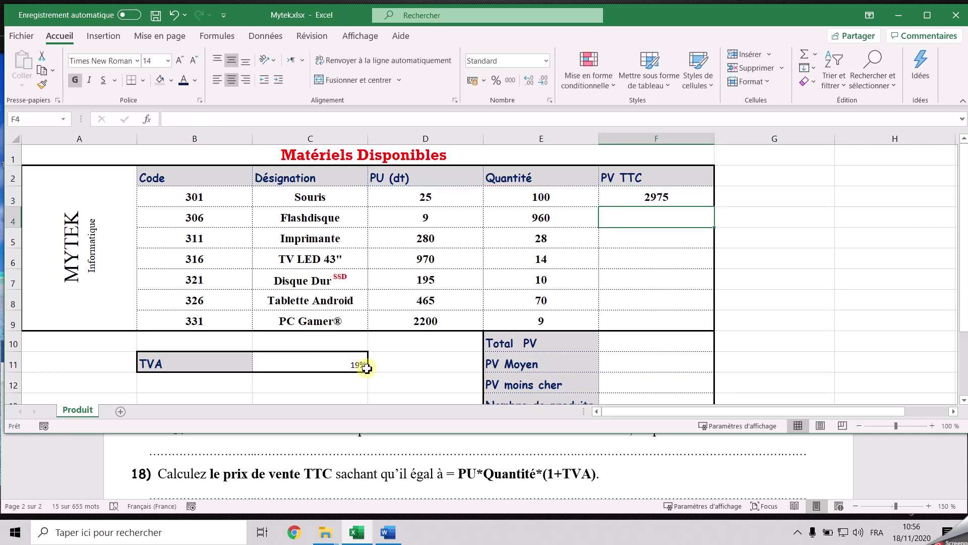
pyautogui.click(644, 199)
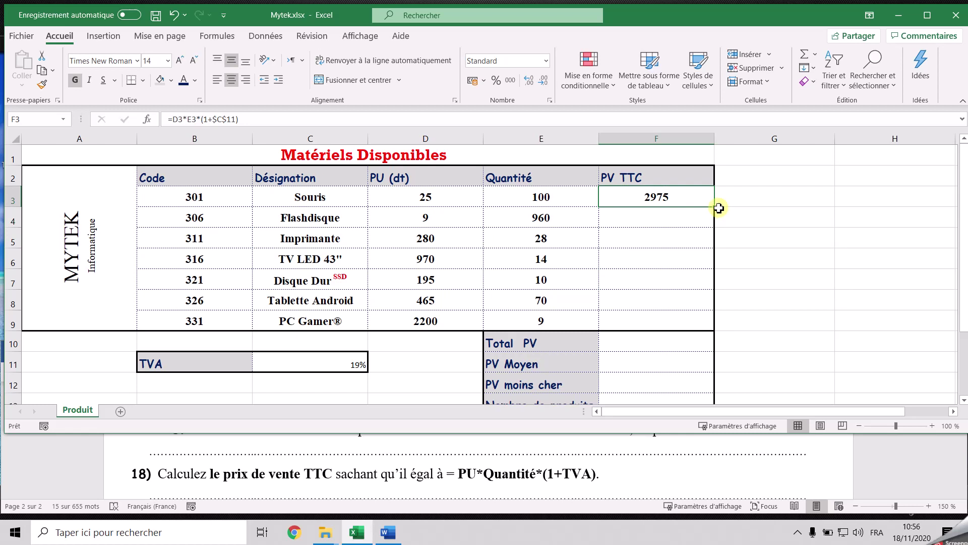
pyautogui.moveTo(717, 207); pyautogui.dragTo(707, 327)
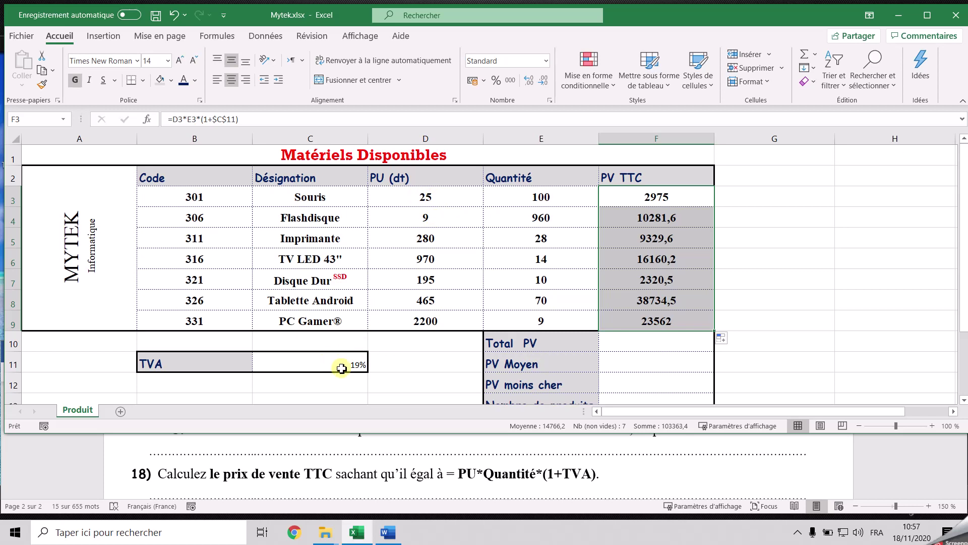
# Make the TVA rate in C11 bold, enlarge its font by two steps, and center it horizontally and vertically
pyautogui.click(315, 364)
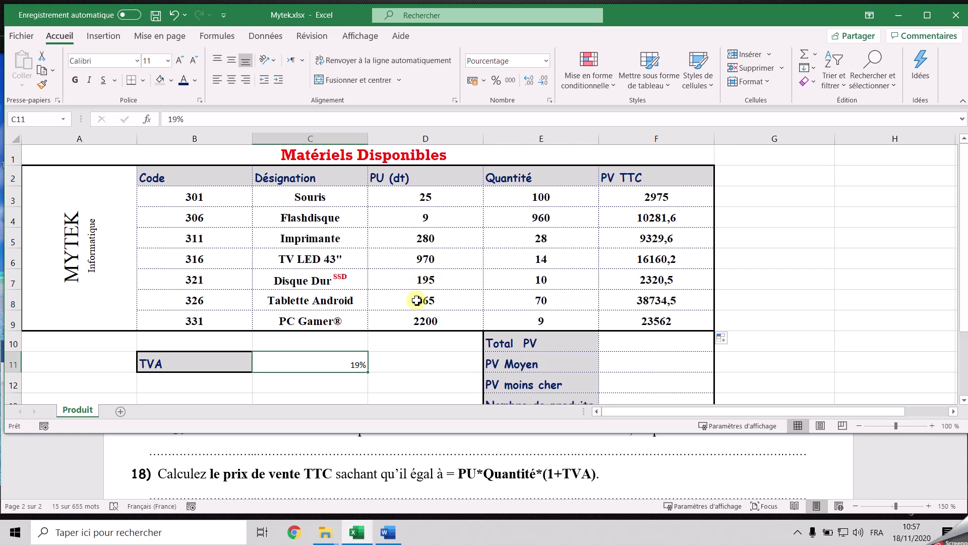
pyautogui.click(74, 80)
pyautogui.click(179, 61)
pyautogui.click(179, 61)
pyautogui.click(232, 81)
pyautogui.click(232, 60)
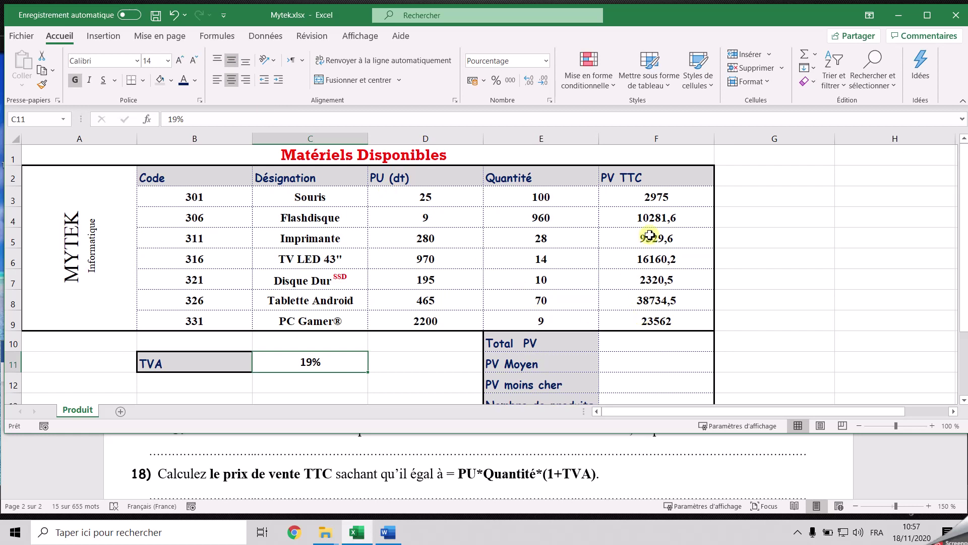
# Inspect the copied PV TTC formulas in F4 and F5 to check their relative references and the absolute TVA reference
pyautogui.click(661, 222)
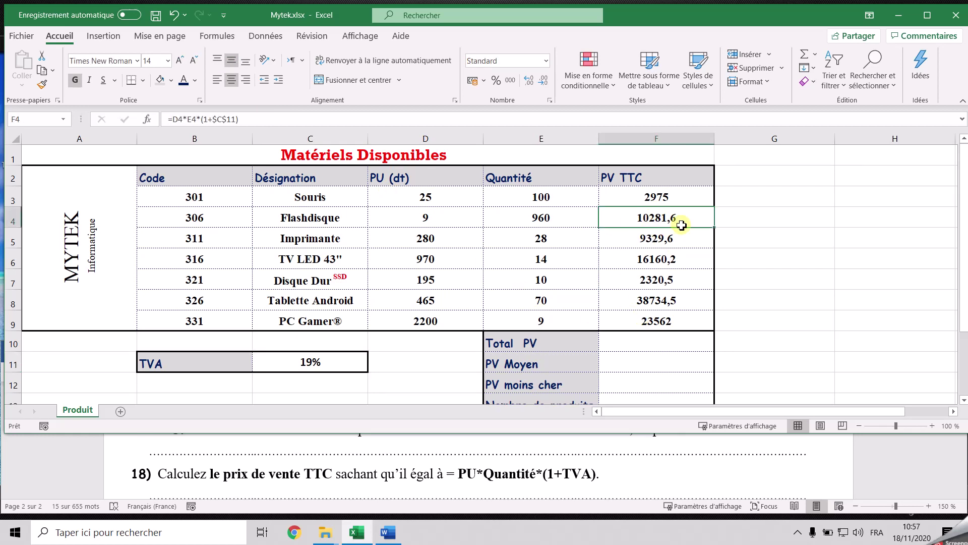
pyautogui.doubleClick(663, 216)
pyautogui.click(704, 219)
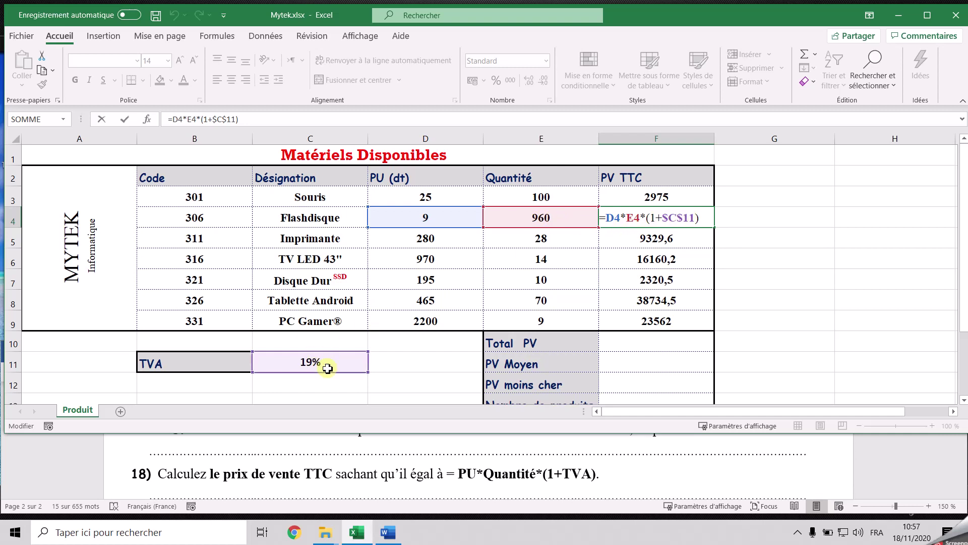
pyautogui.press('Return')
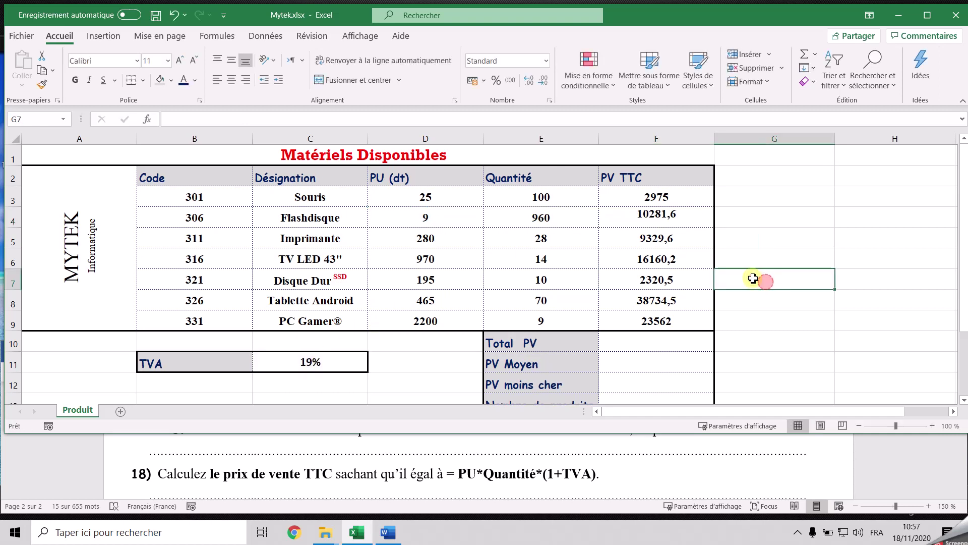
pyautogui.doubleClick(668, 236)
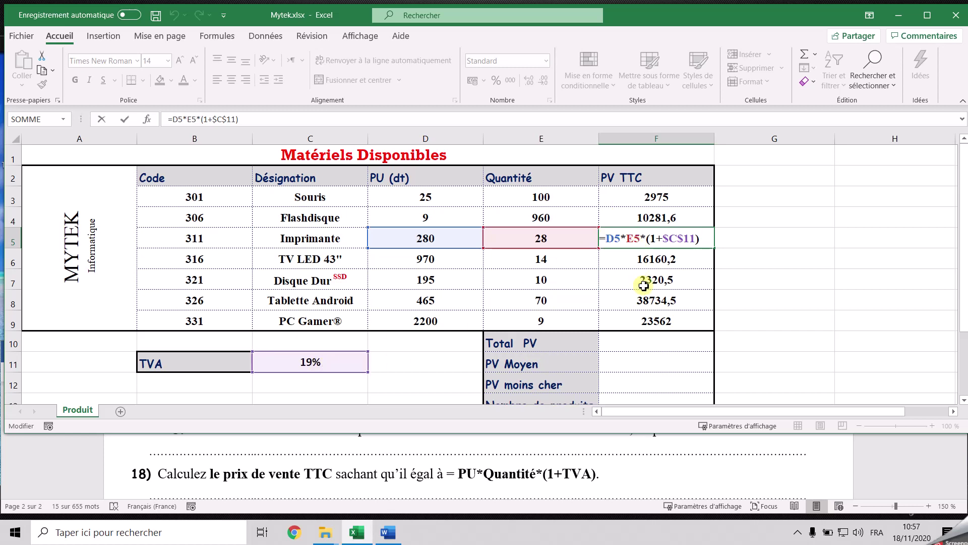
pyautogui.press('Return')
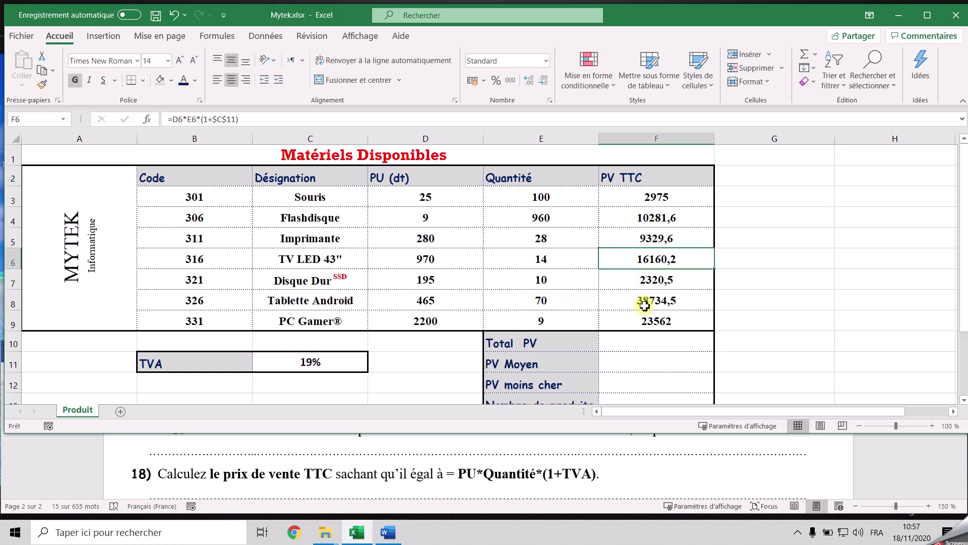
# Calculate Total PV in F10 with the SOMME function over F3:F9
pyautogui.click(655, 343)
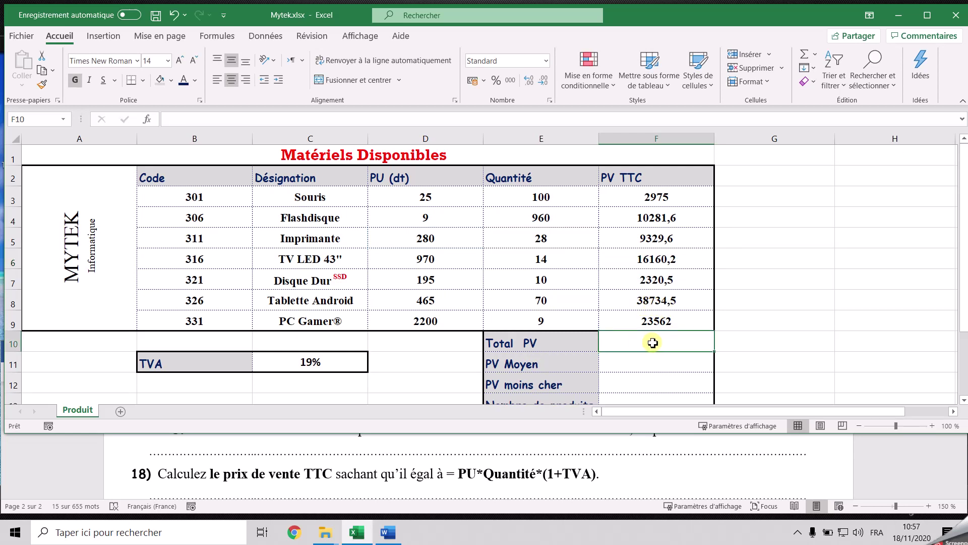
pyautogui.write('=so')
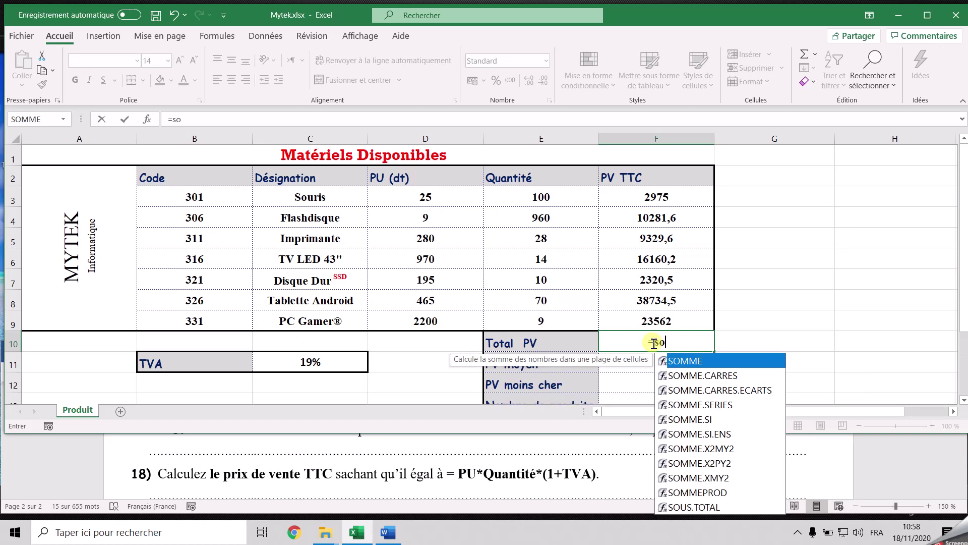
pyautogui.doubleClick(688, 361)
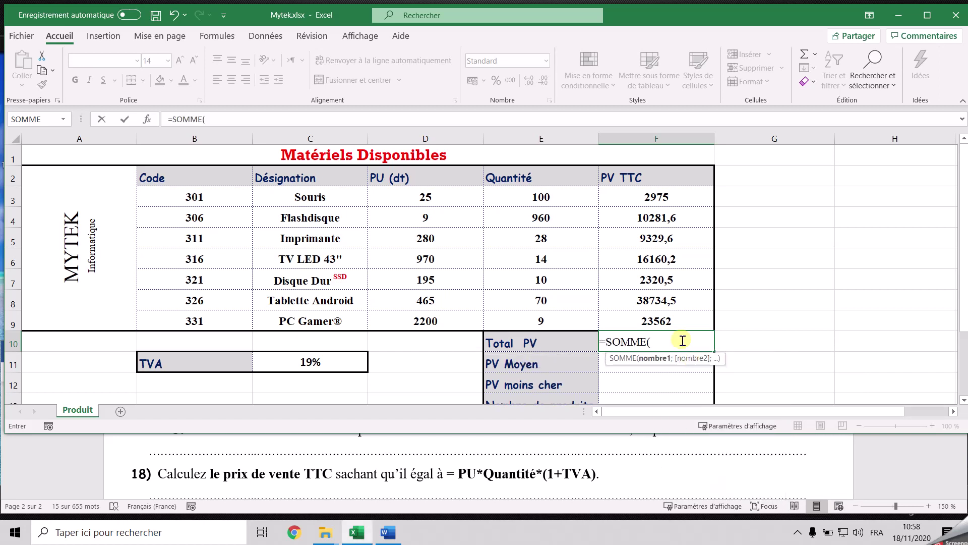
pyautogui.moveTo(655, 193); pyautogui.dragTo(685, 316)
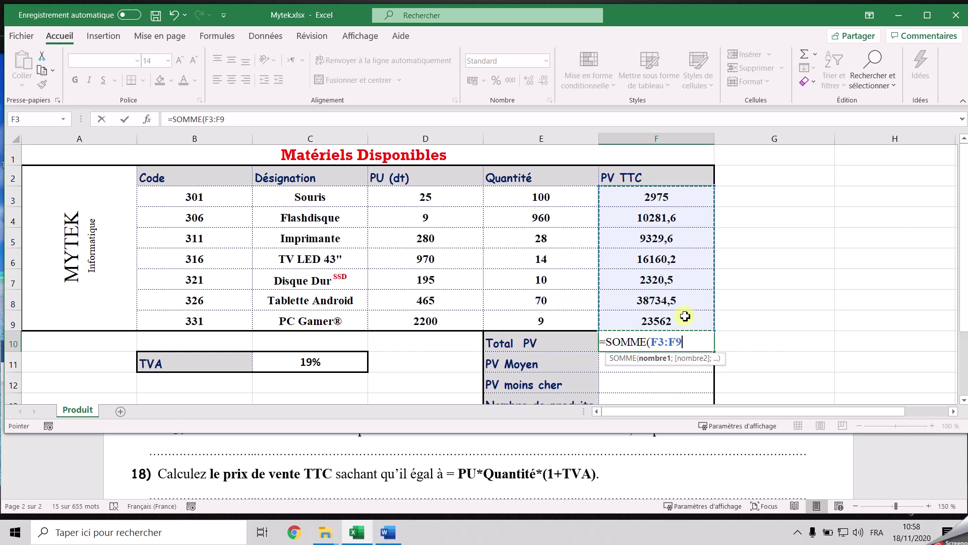
pyautogui.press('Return')
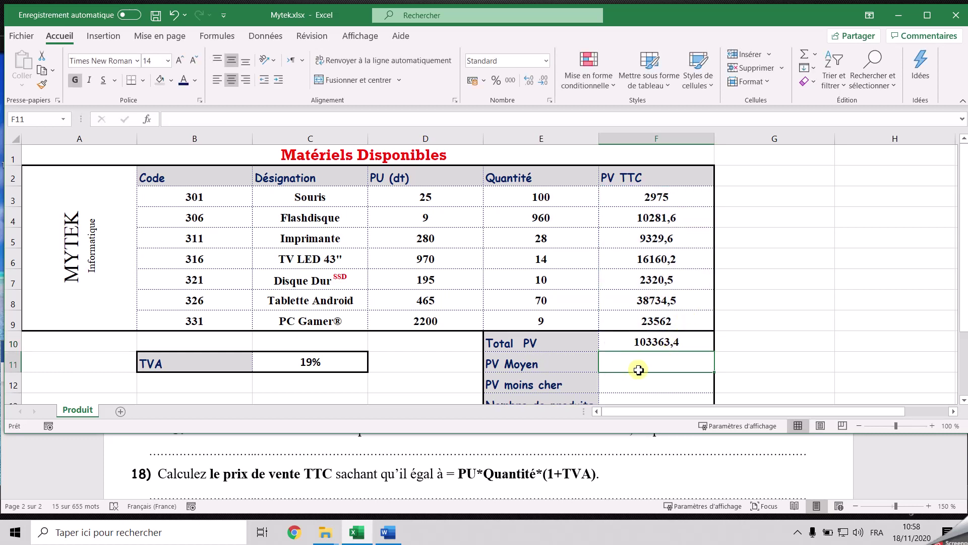
# Calculate PV Moyen in F11 with the MOYENNE function over F3:F9
pyautogui.write('=mo')
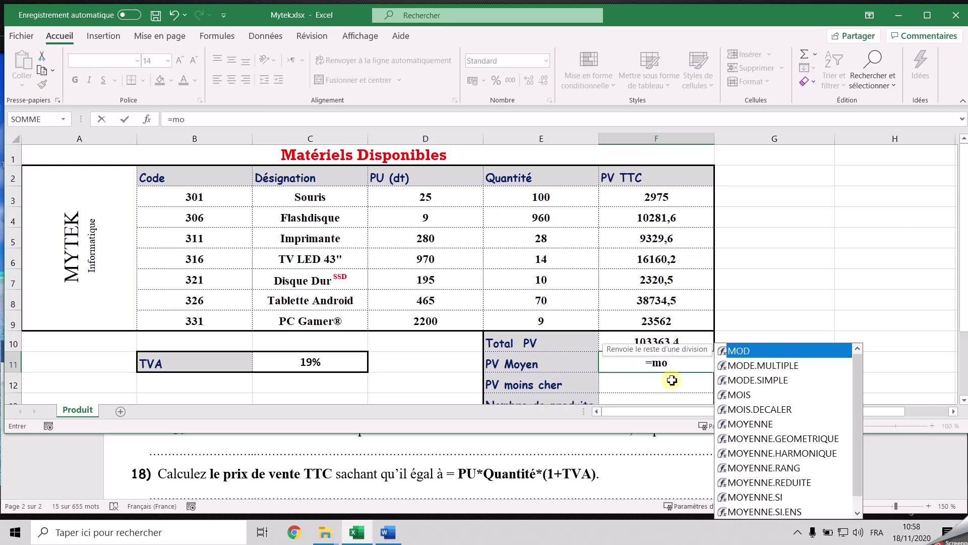
pyautogui.write('y')
pyautogui.doubleClick(704, 384)
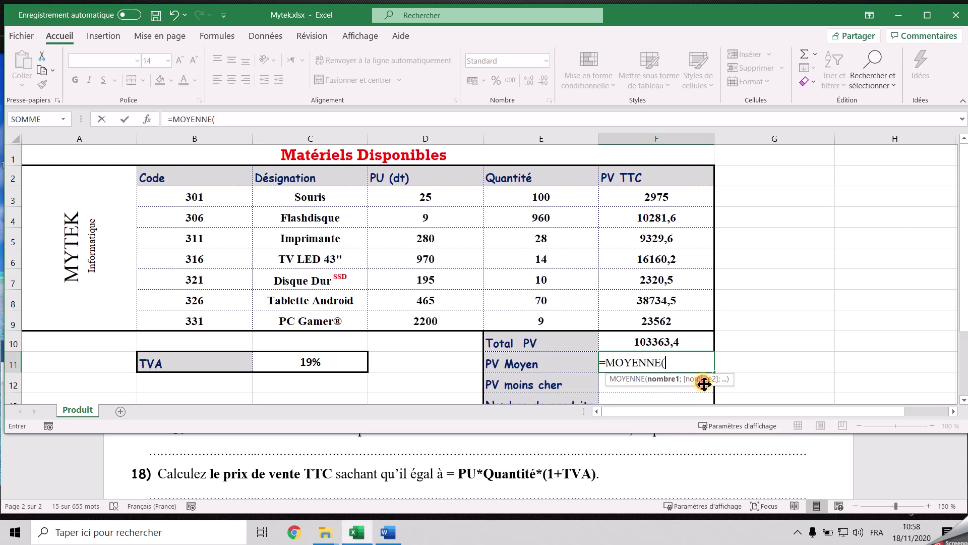
pyautogui.moveTo(665, 197); pyautogui.dragTo(666, 320)
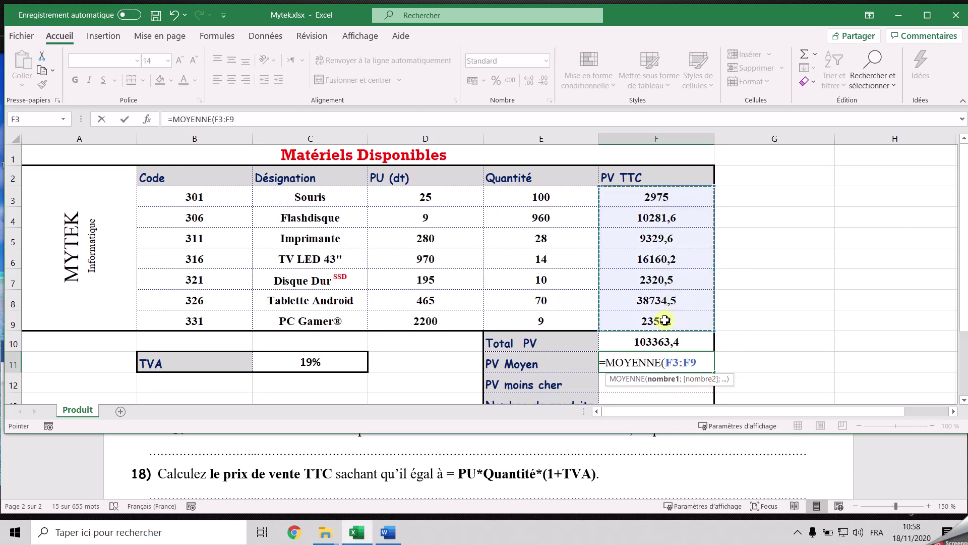
pyautogui.press('Return')
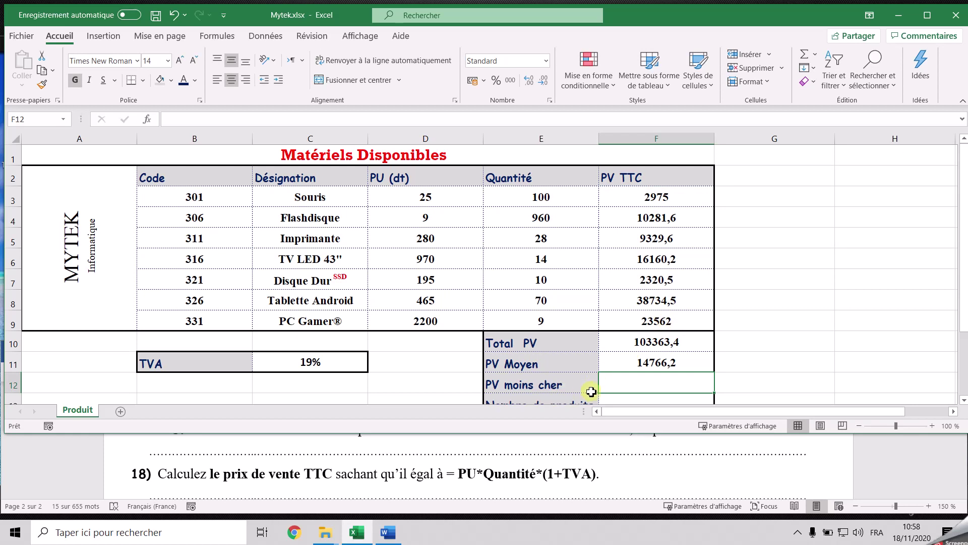
# Calculate PV moins cher in F12 with the MIN function over F3:F9
pyautogui.write('=min')
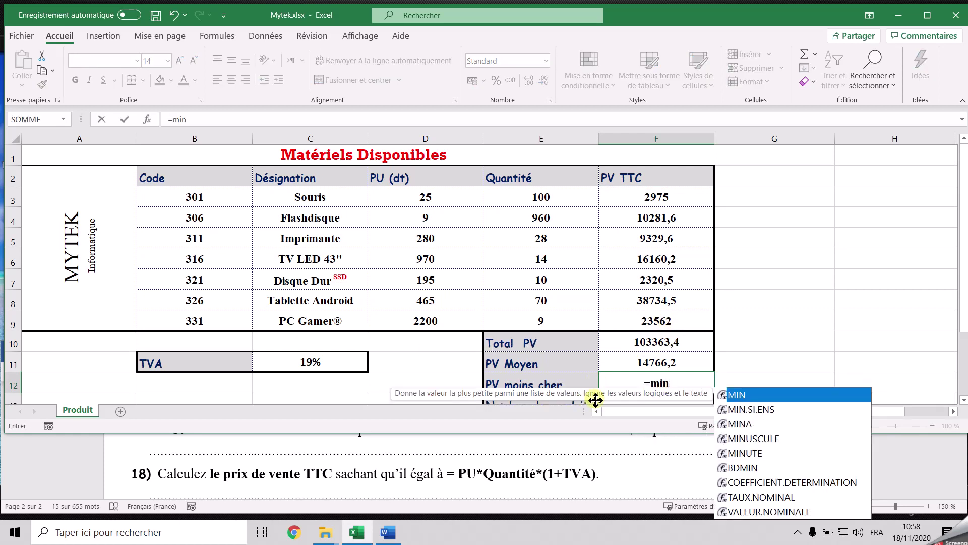
pyautogui.doubleClick(743, 394)
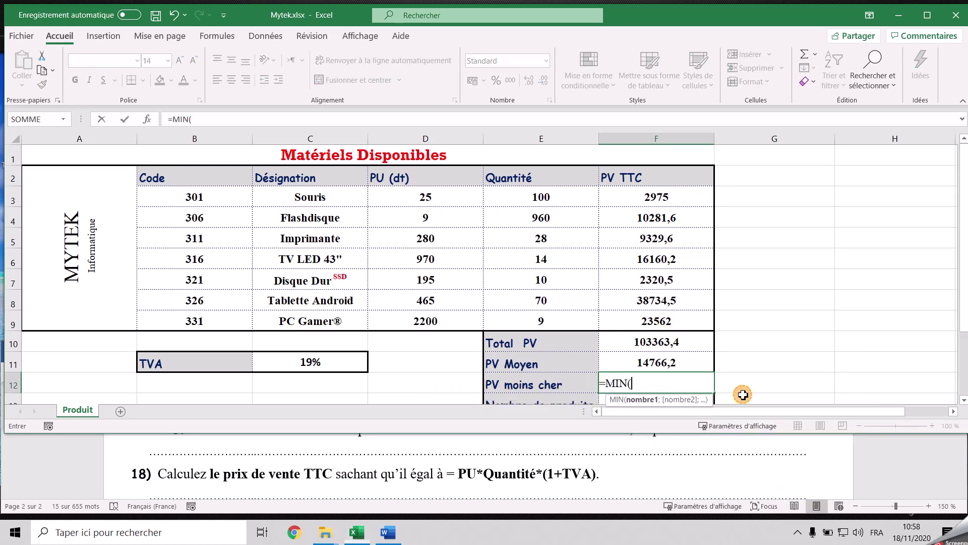
pyautogui.moveTo(652, 200); pyautogui.dragTo(667, 319)
pyautogui.press('Return')
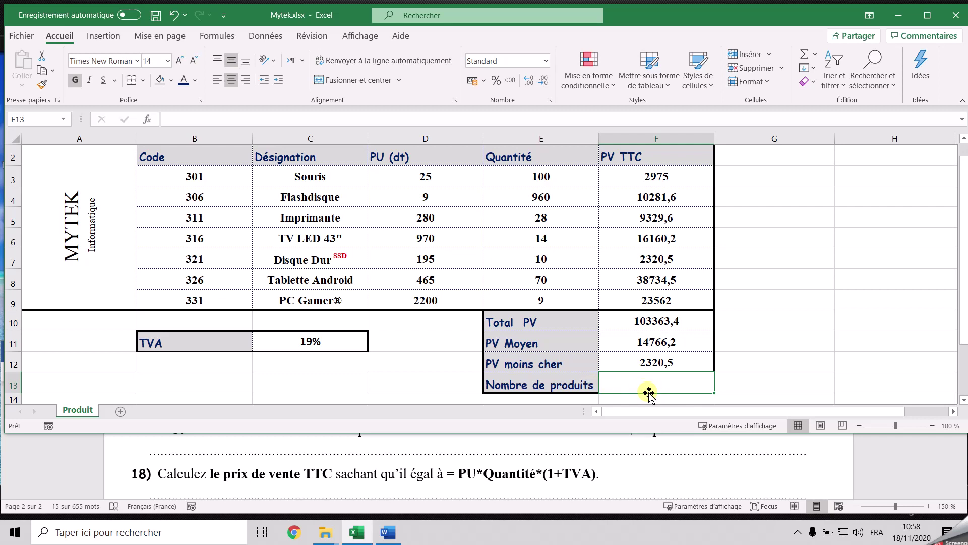
# Count the products in F13 with the NBVAL function over the designations C3:C9
pyautogui.write('=n')
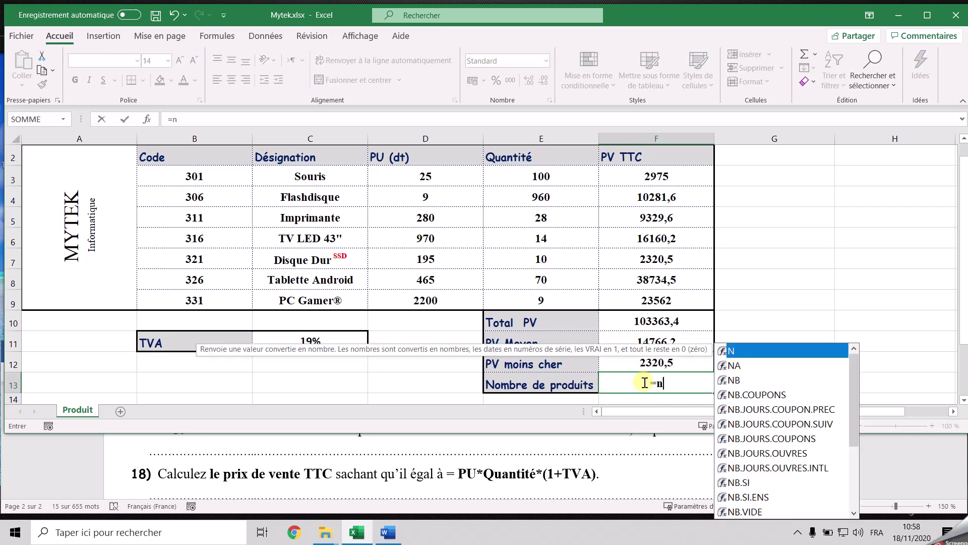
pyautogui.write('bv')
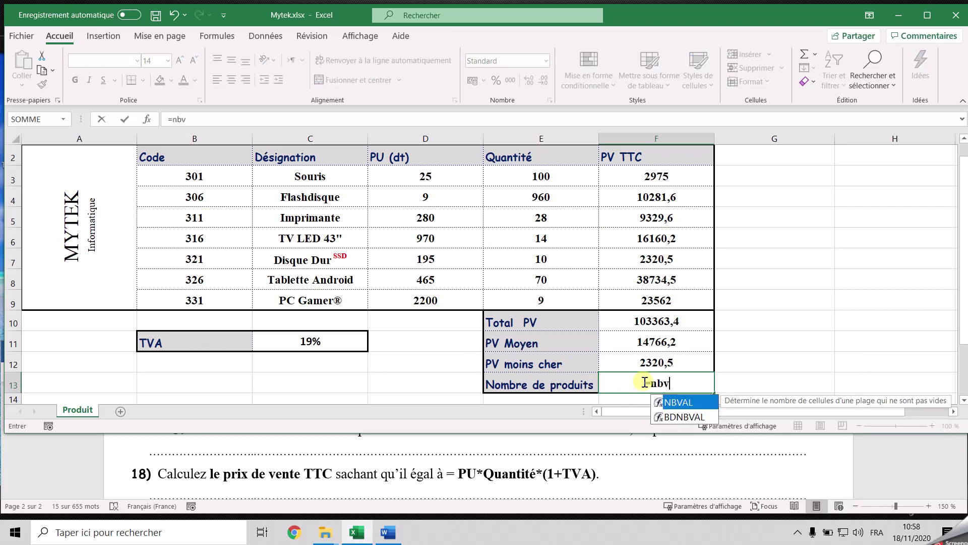
pyautogui.doubleClick(681, 402)
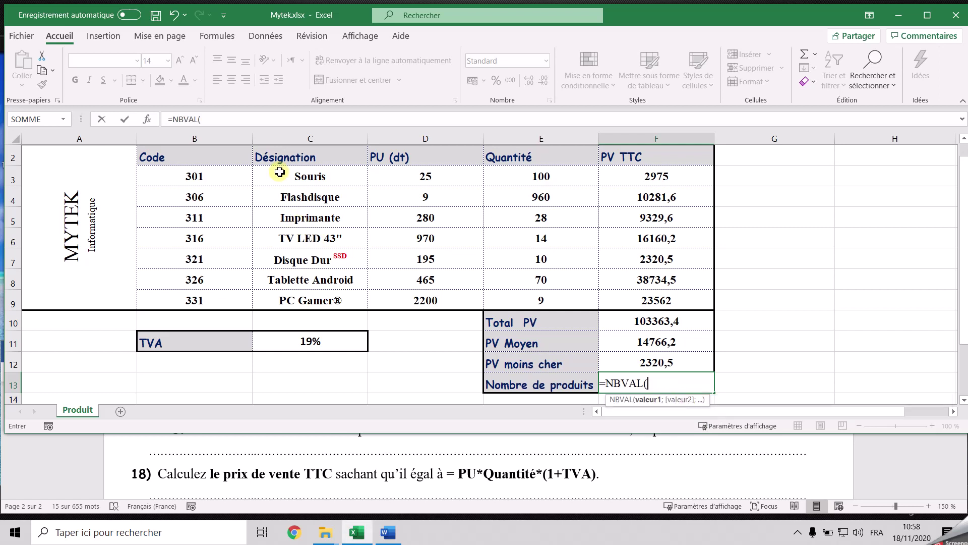
pyautogui.moveTo(288, 177); pyautogui.dragTo(296, 299)
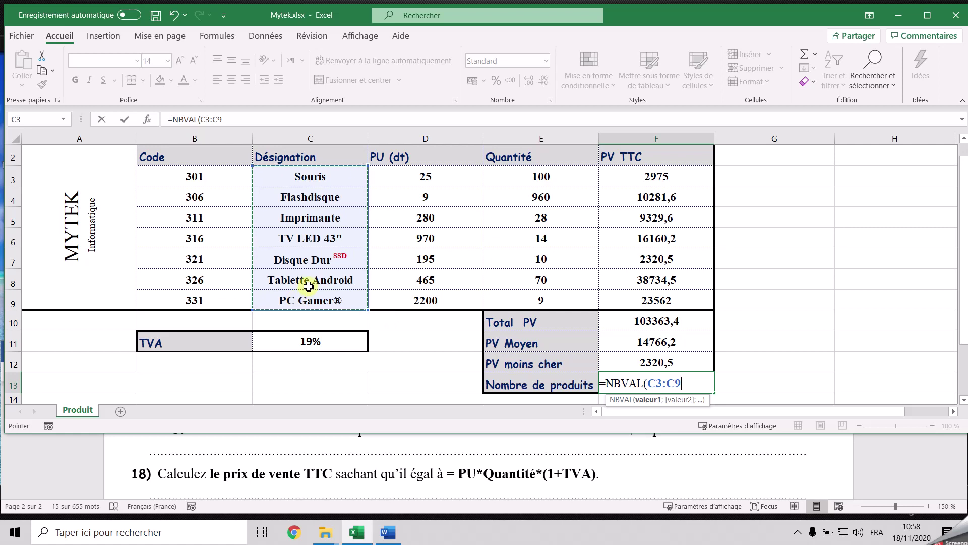
pyautogui.press('Return')
pyautogui.click(629, 361)
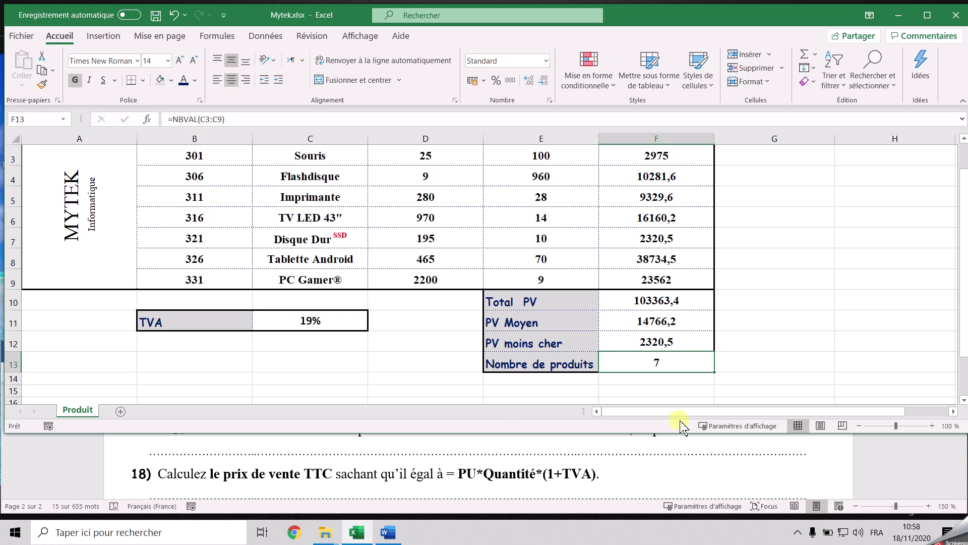
# Count the numeric PV TTC values in G13 with the NB function over F3:F9
pyautogui.click(751, 368)
pyautogui.write('=nb')
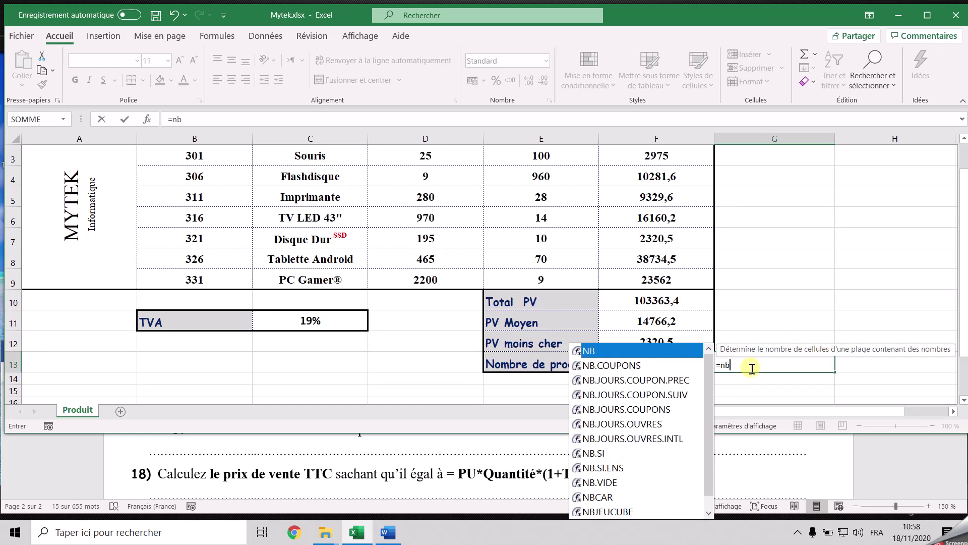
pyautogui.doubleClick(606, 351)
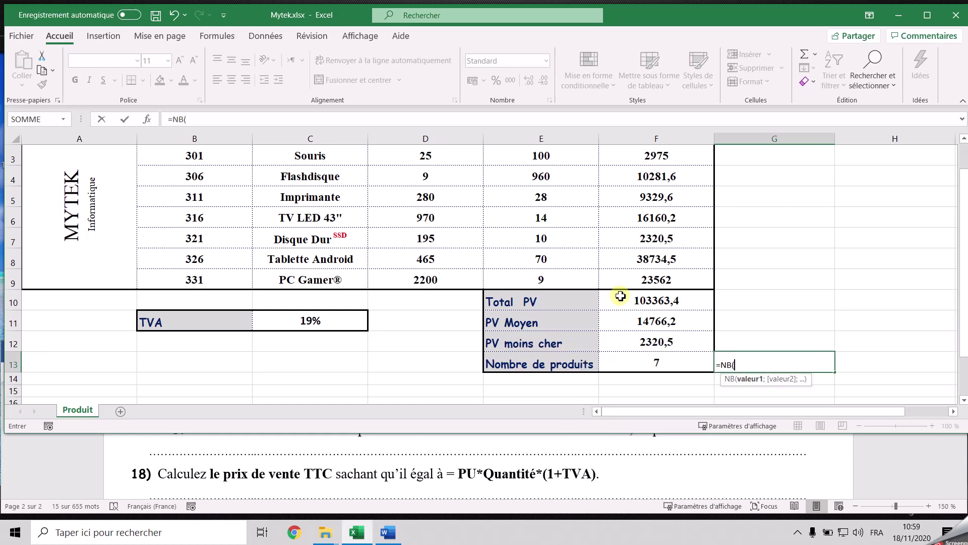
pyautogui.scroll(1, 618, 301)
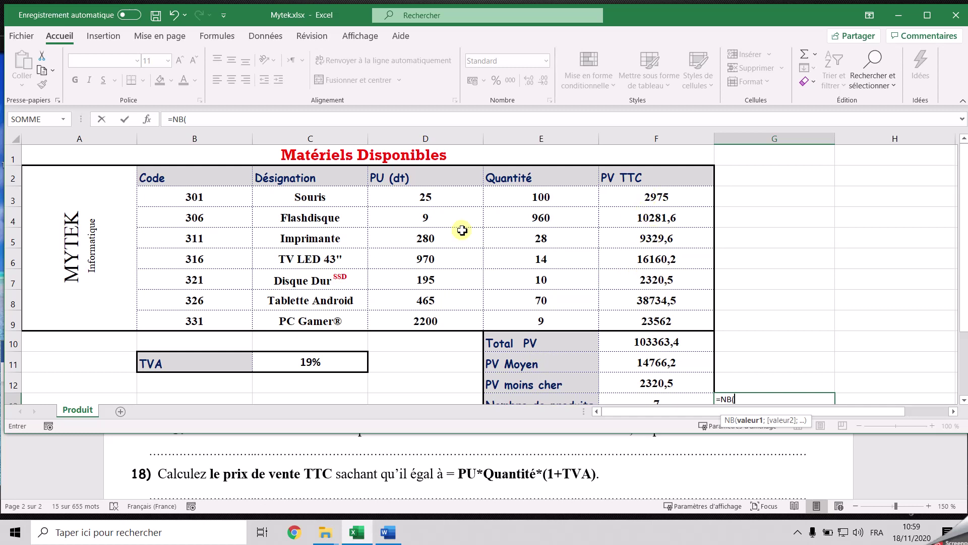
pyautogui.moveTo(633, 195); pyautogui.dragTo(642, 317)
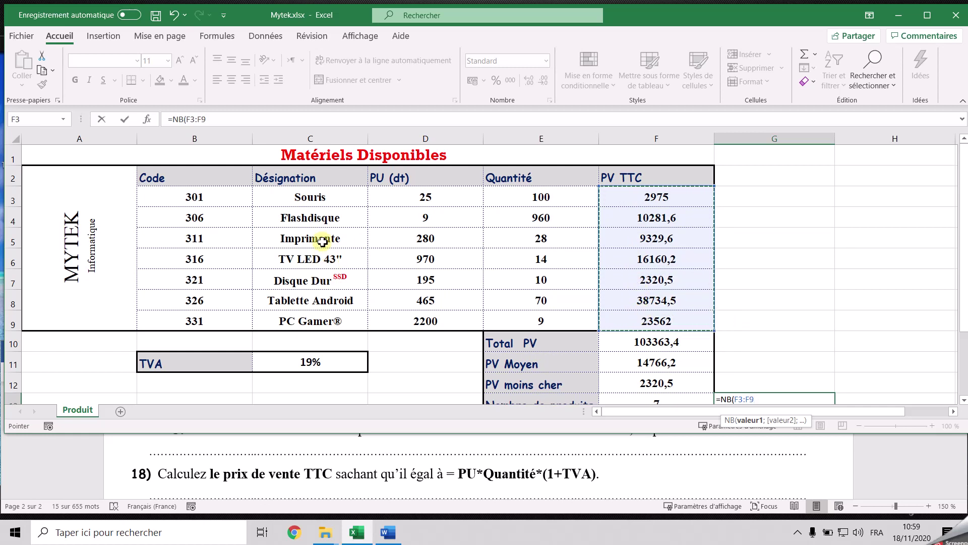
pyautogui.press('Return')
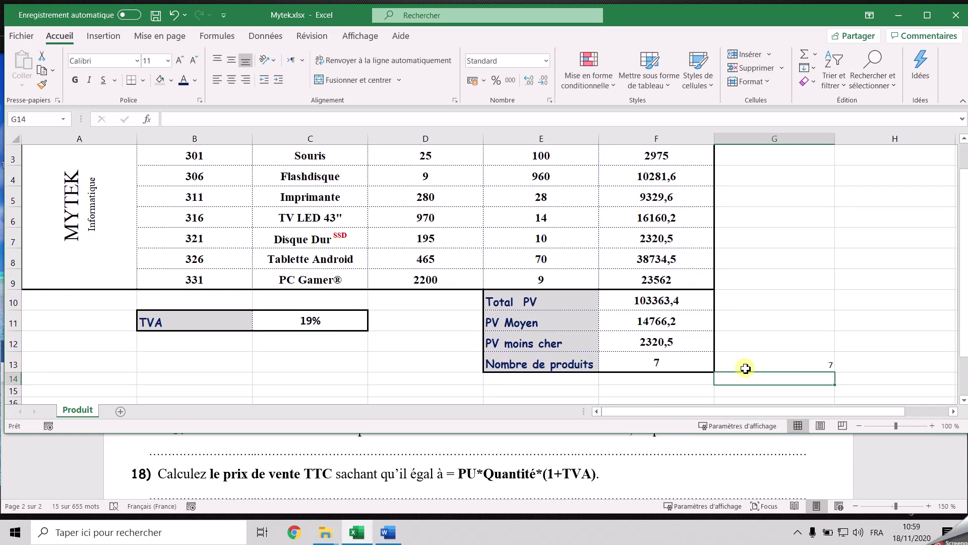
pyautogui.click(792, 365)
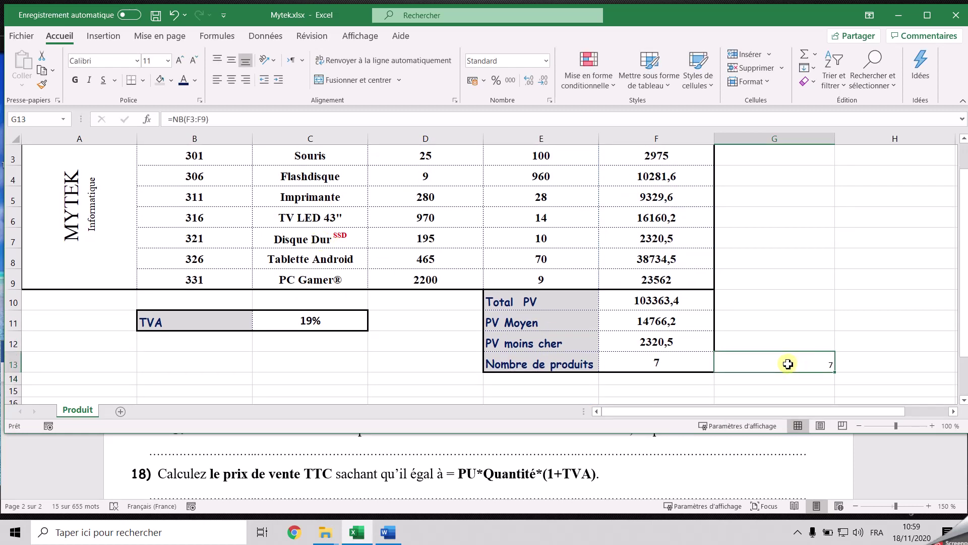
# Review exercise instructions 18 to 23 in the Word document and highlight instruction 19 on formatting F3:F9
pyautogui.scroll(-5, 383, 471)
pyautogui.scroll(-2, 383, 472)
pyautogui.scroll(1, 371, 466)
pyautogui.scroll(-1, 365, 472)
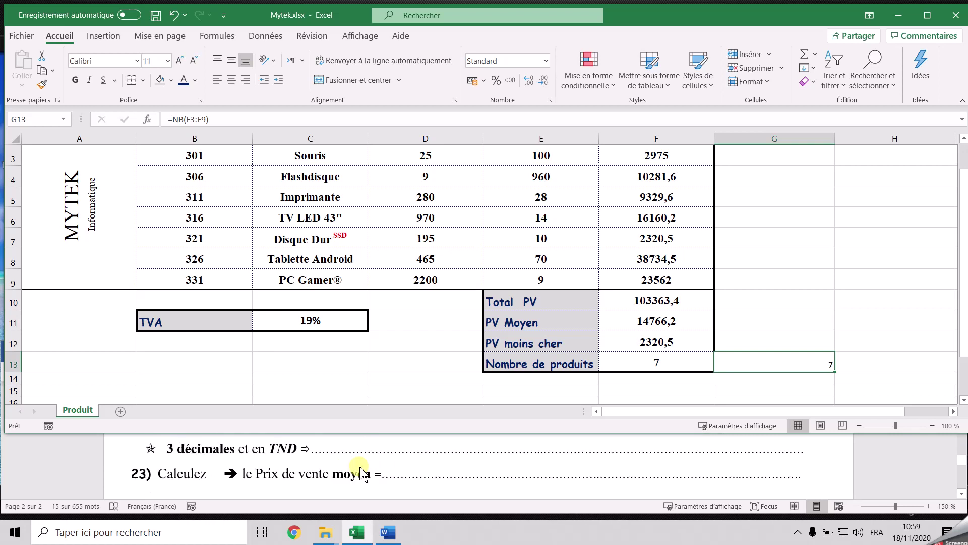
pyautogui.scroll(-2, 298, 469)
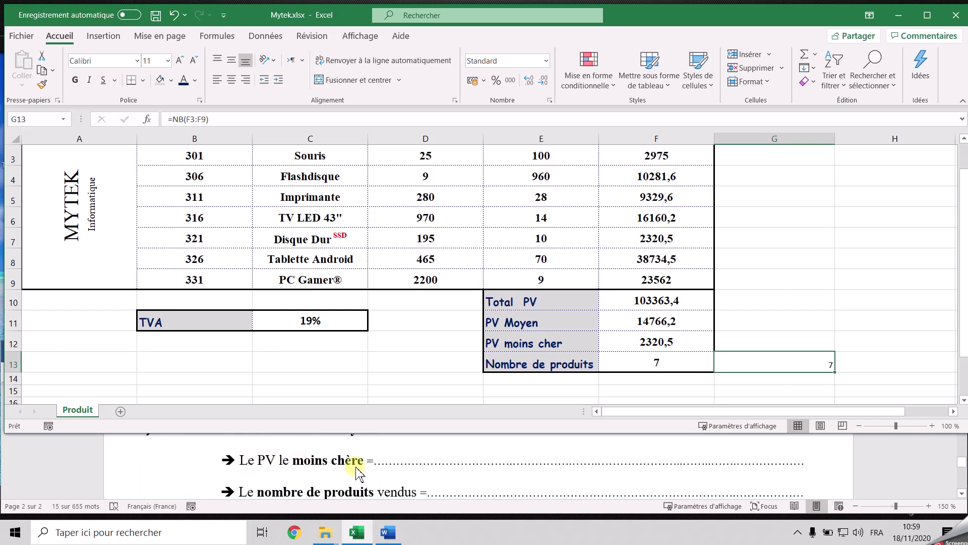
pyautogui.click(413, 456)
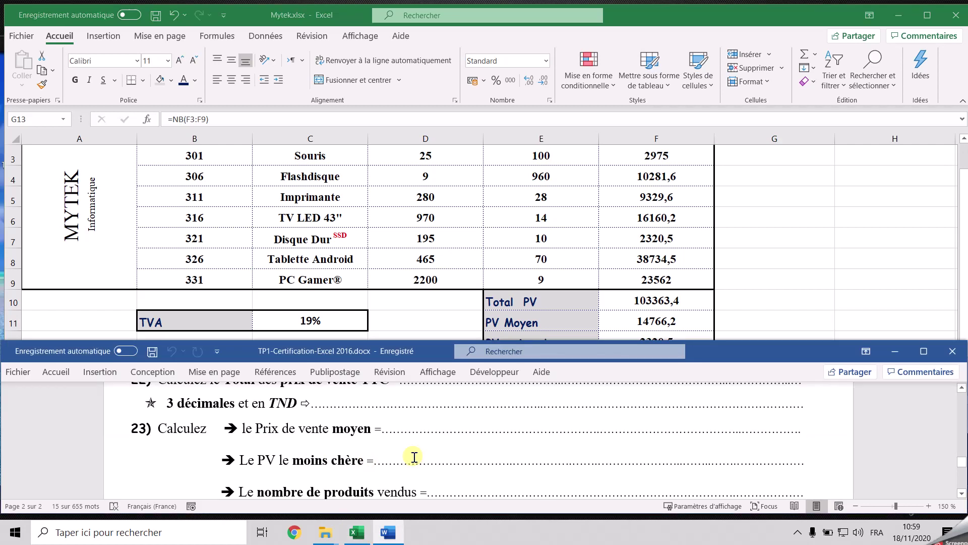
pyautogui.scroll(6, 413, 457)
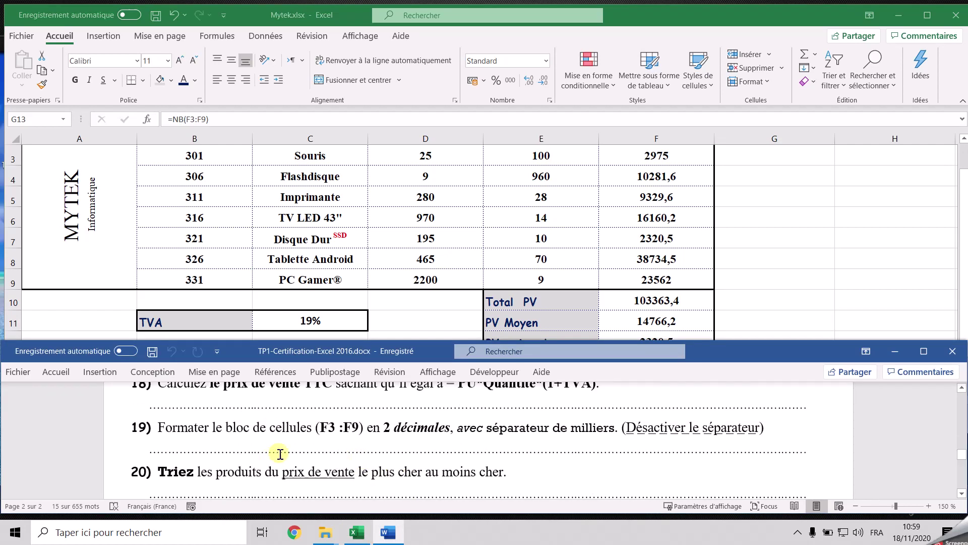
pyautogui.scroll(1, 217, 440)
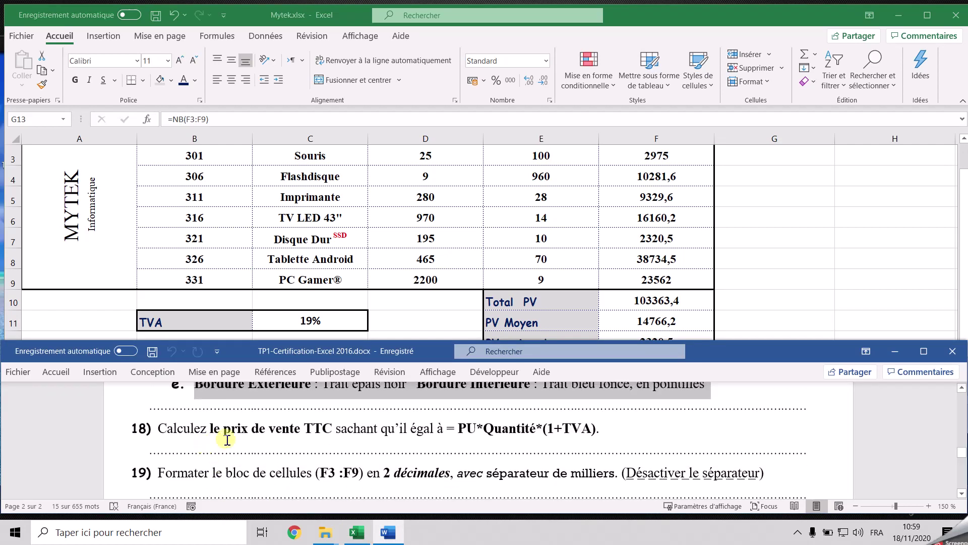
pyautogui.scroll(-1, 226, 453)
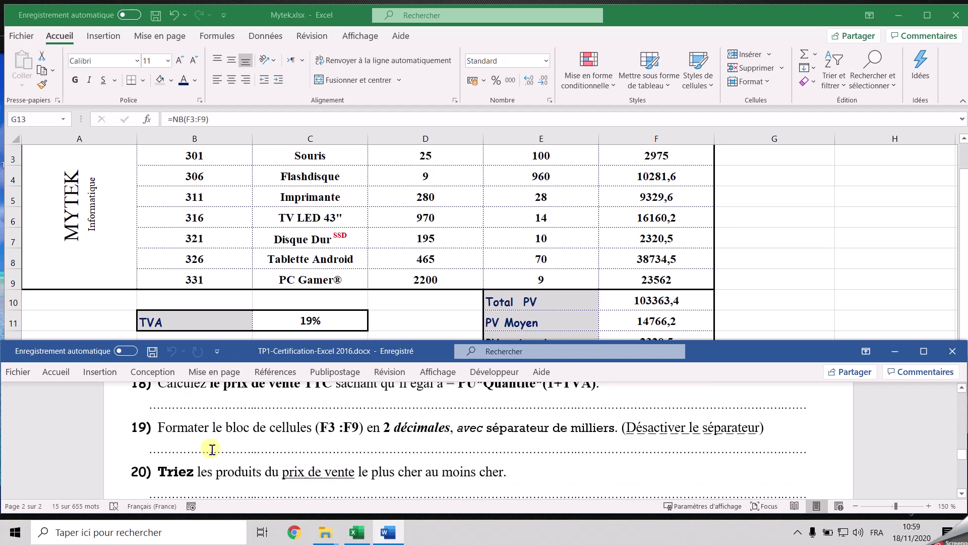
pyautogui.tripleClick(258, 428)
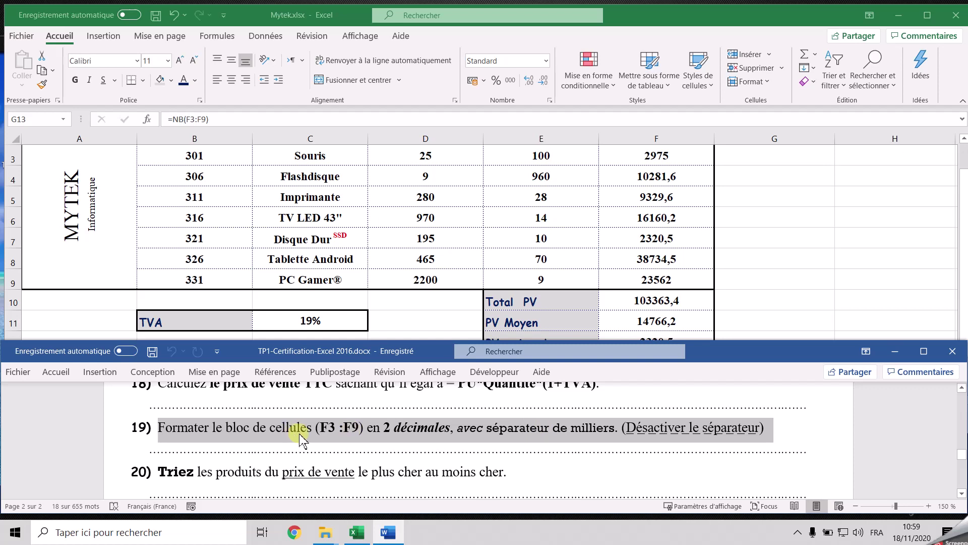
# Return to the Mytek workbook and format F3:F9 with two decimals and a thousands separator
pyautogui.click(659, 245)
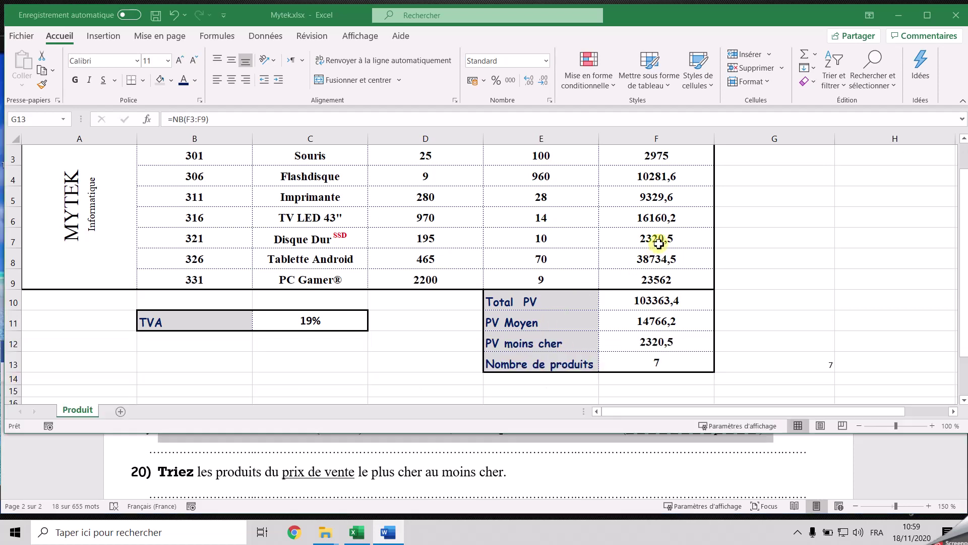
pyautogui.scroll(1, 652, 224)
pyautogui.scroll(1, 389, 491)
pyautogui.moveTo(653, 198); pyautogui.dragTo(668, 314)
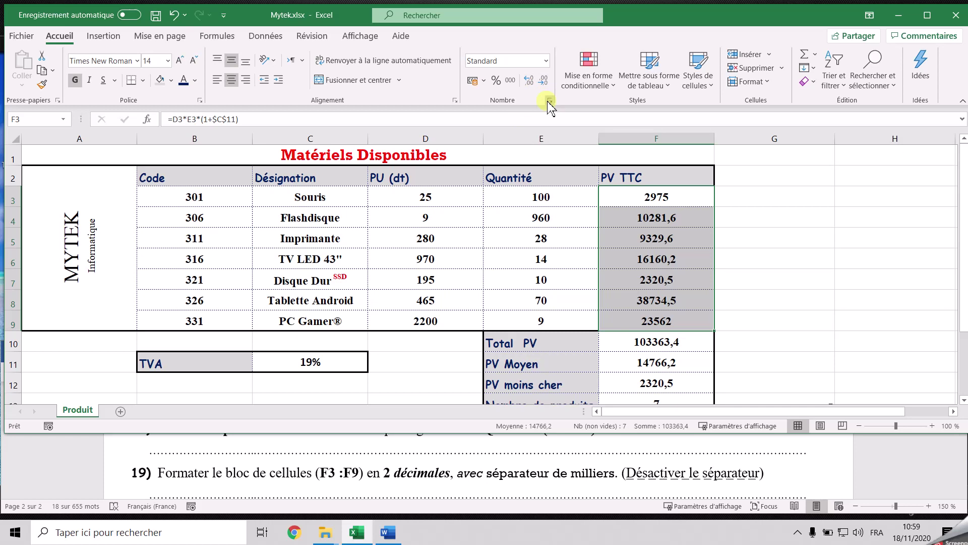
pyautogui.click(529, 82)
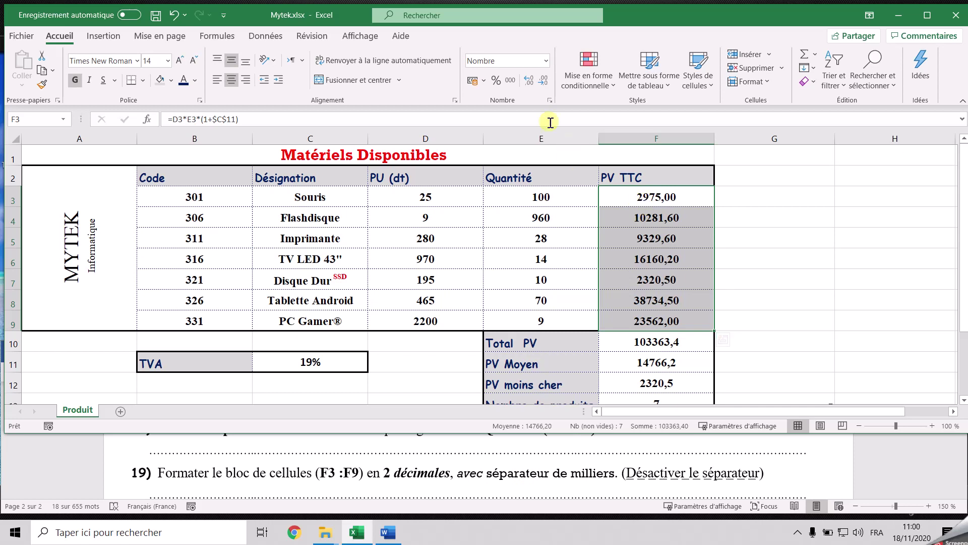
pyautogui.click(510, 82)
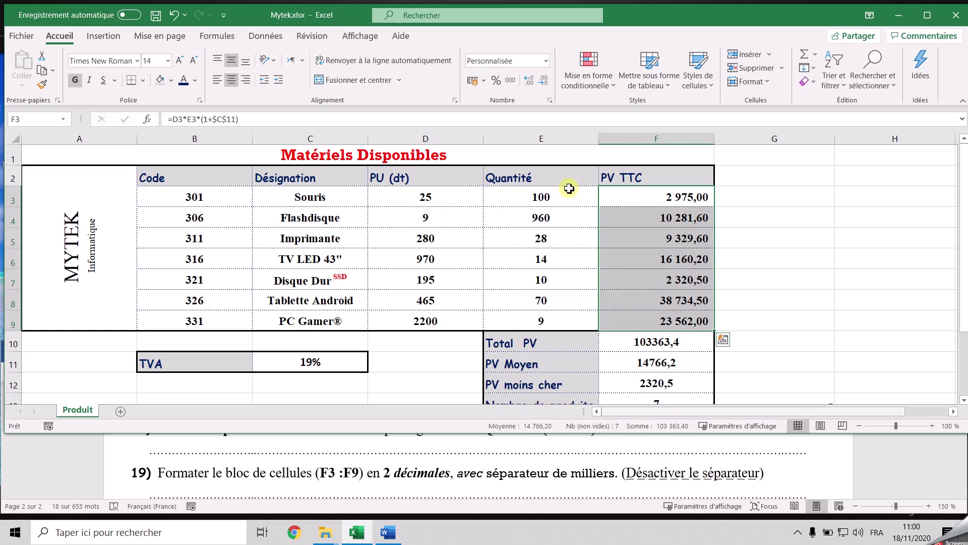
# Remove the thousands separator from F3:F9 with the Nombre format, and reapply the separator
pyautogui.click(547, 60)
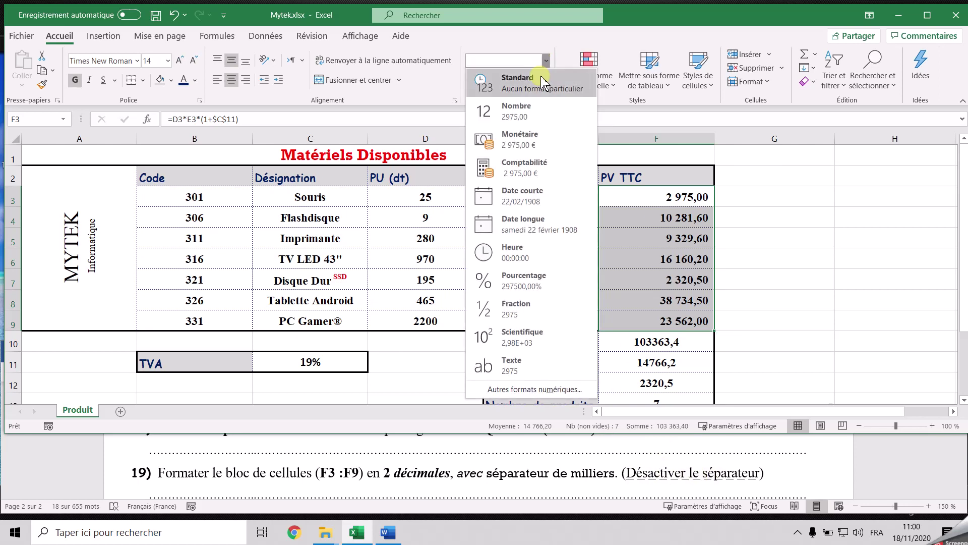
pyautogui.click(526, 111)
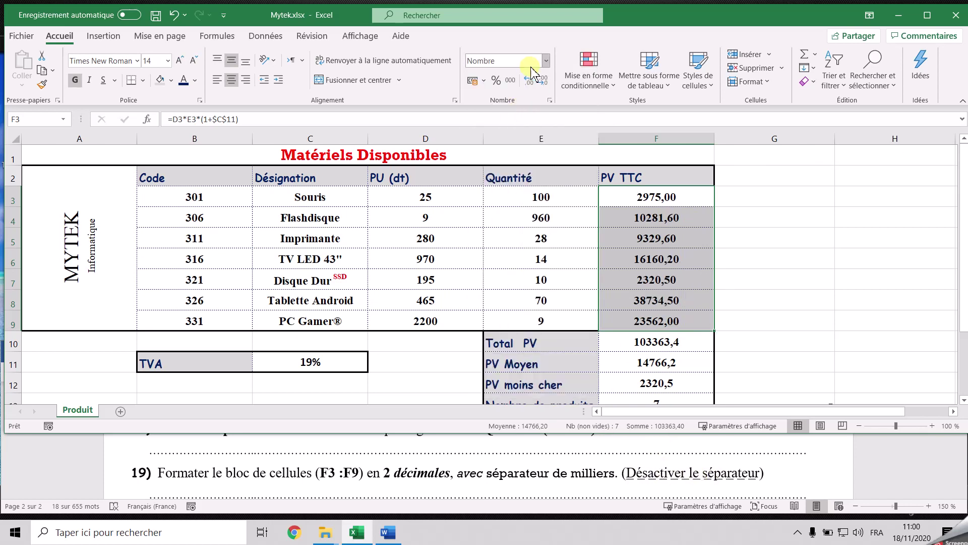
pyautogui.click(510, 79)
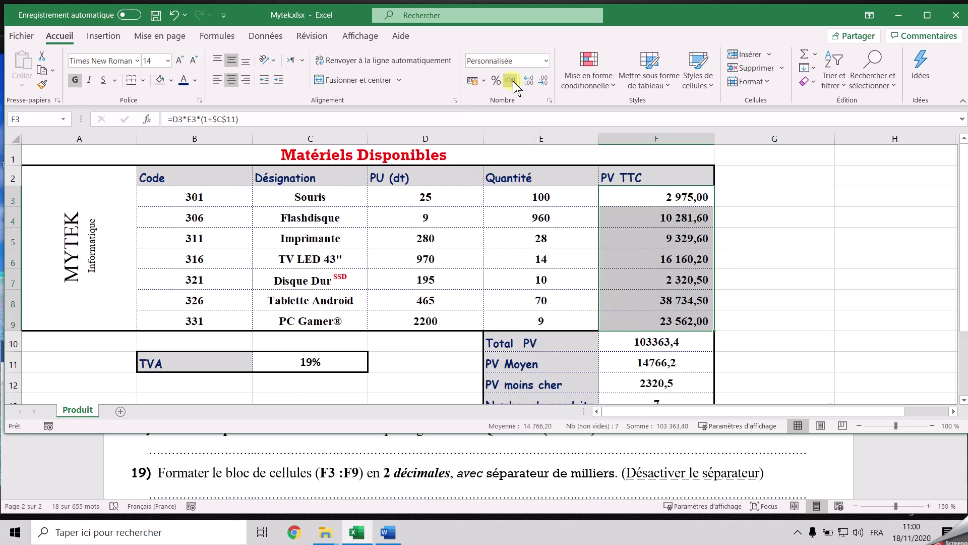
# Look over the summary cells F10:F13 and read instruction 20 on sorting the products by selling price
pyautogui.click(658, 345)
pyautogui.moveTo(660, 411); pyautogui.dragTo(627, 361)
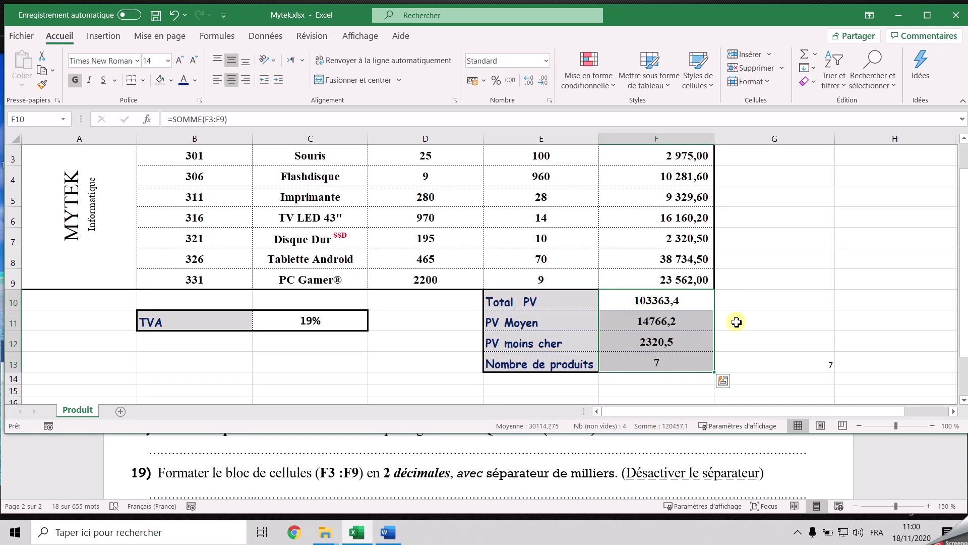
pyautogui.scroll(-2, 367, 484)
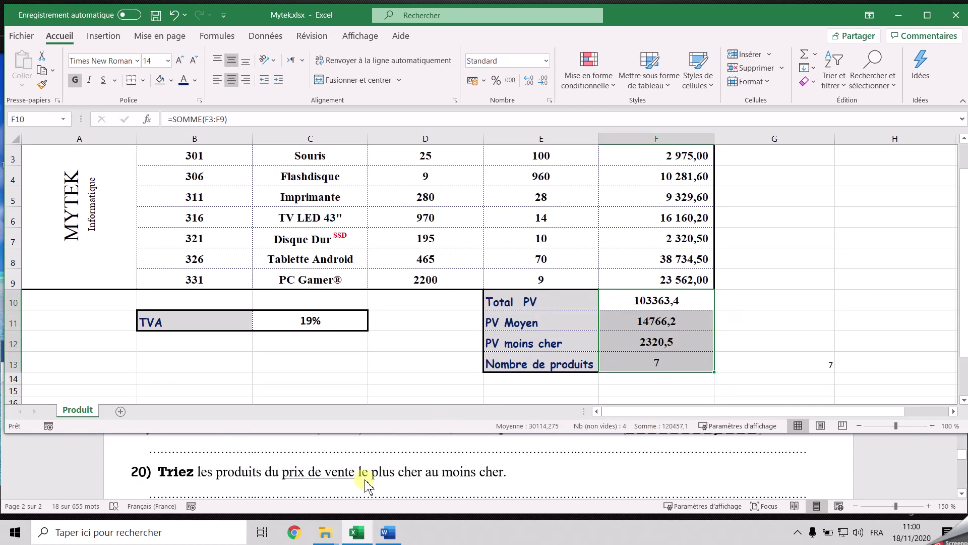
pyautogui.scroll(2, 366, 484)
pyautogui.scroll(-2, 362, 488)
pyautogui.click(678, 222)
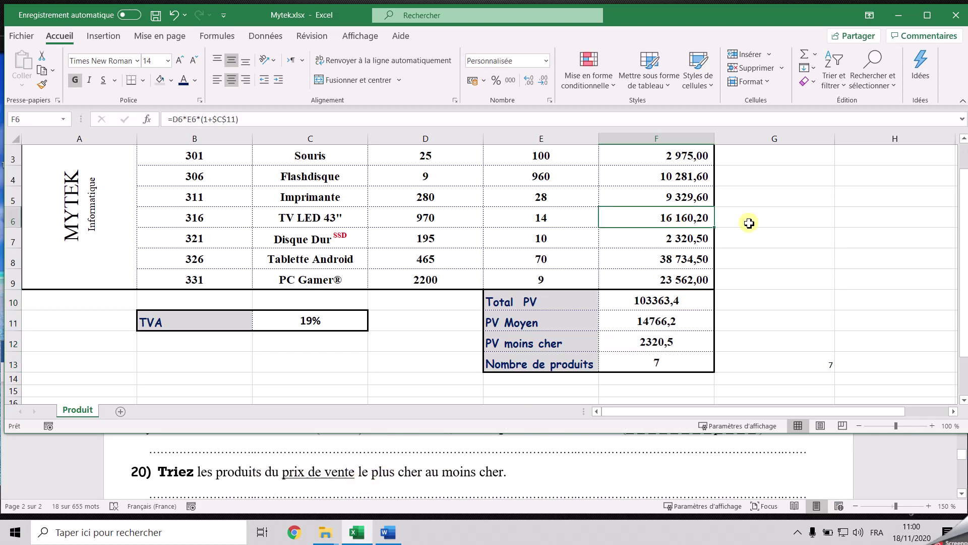
pyautogui.click(722, 227)
# Sort the table B2:F9 by PV TTC from largest to smallest (Du plus grand au plus petit), keeping the headers
pyautogui.scroll(1, 703, 207)
pyautogui.moveTo(172, 182); pyautogui.dragTo(630, 320)
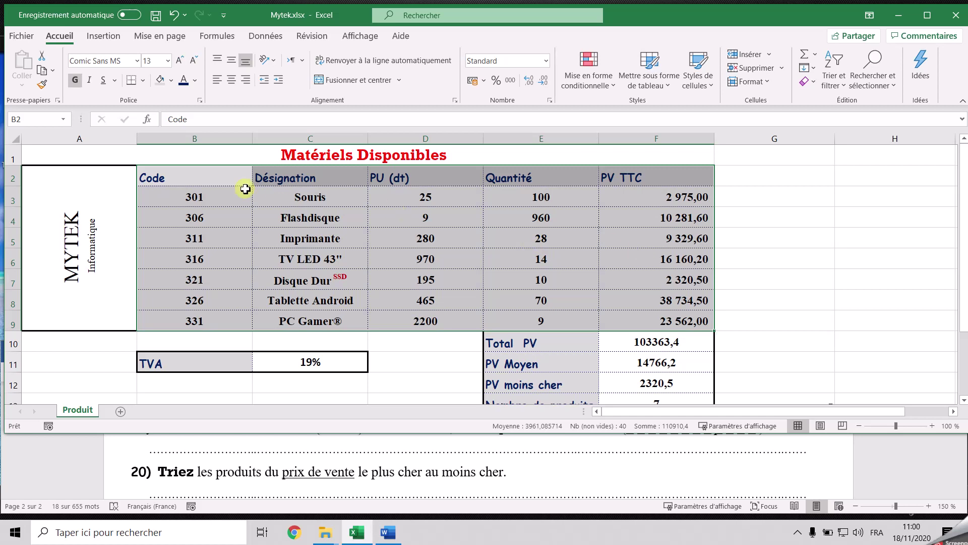
pyautogui.click(266, 37)
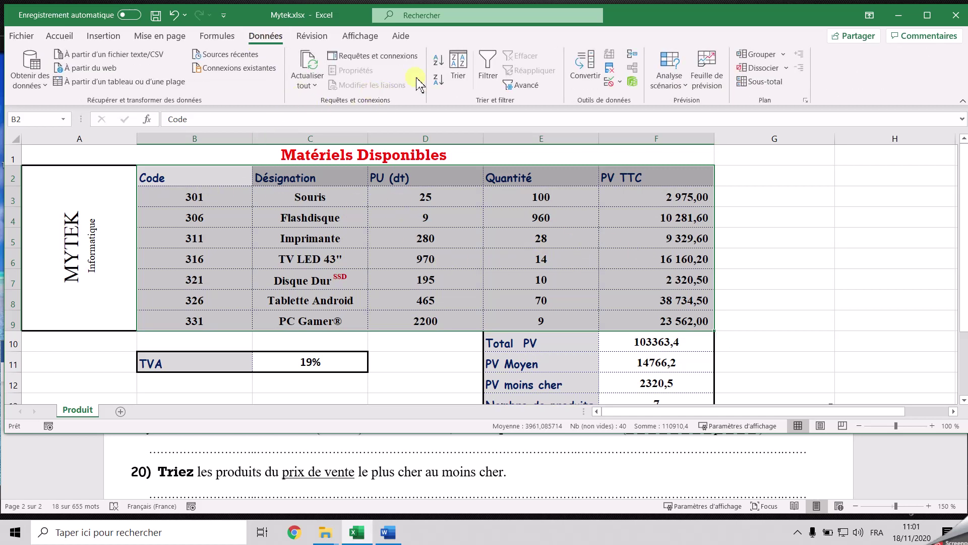
pyautogui.click(467, 66)
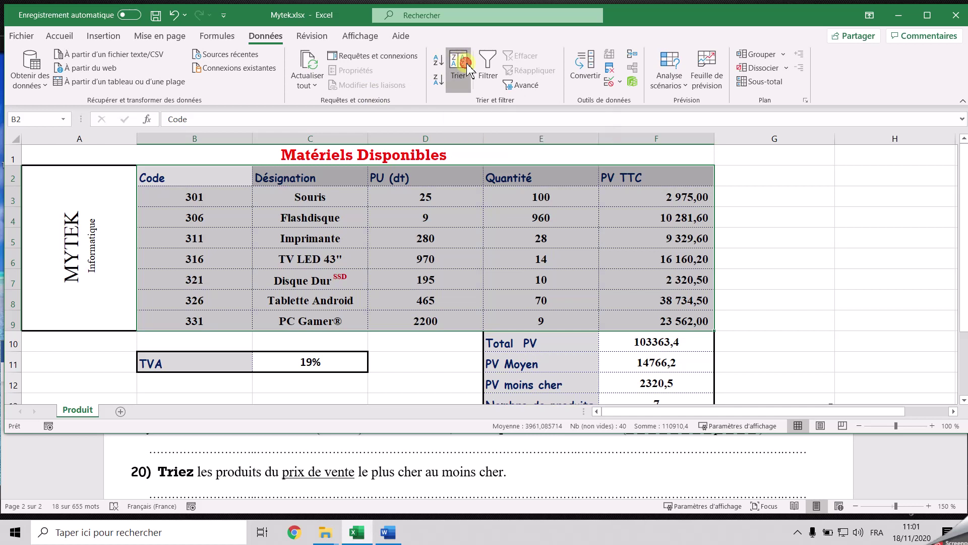
pyautogui.moveTo(545, 164); pyautogui.dragTo(547, 230)
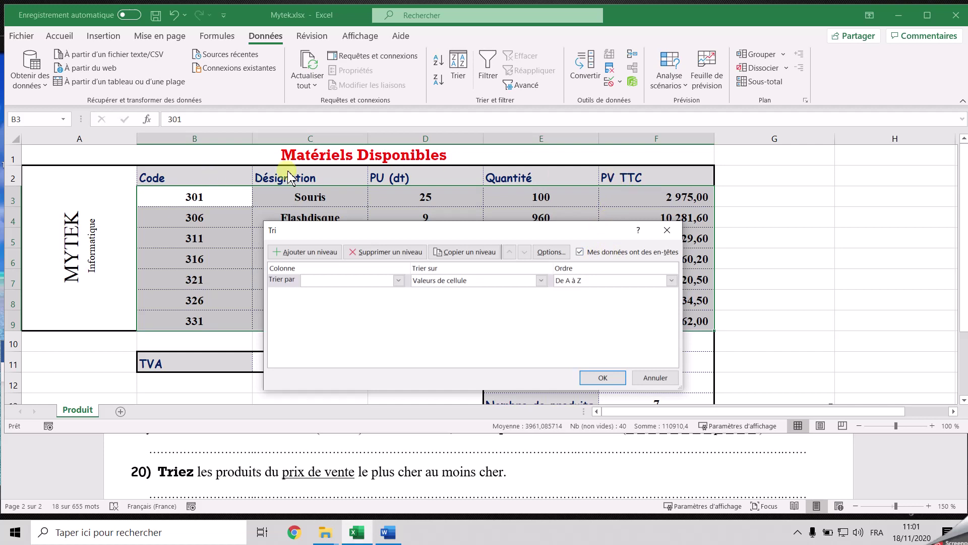
pyautogui.click(343, 280)
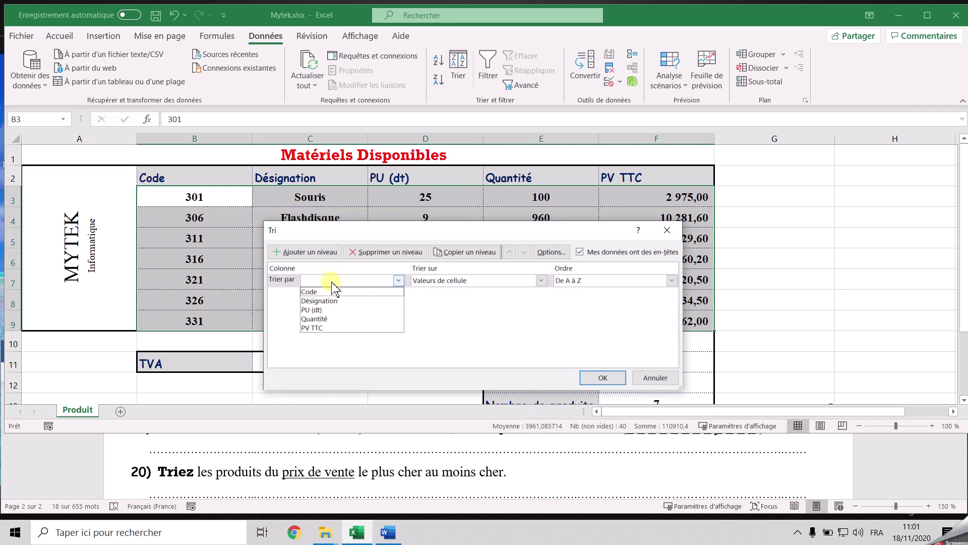
pyautogui.click(316, 327)
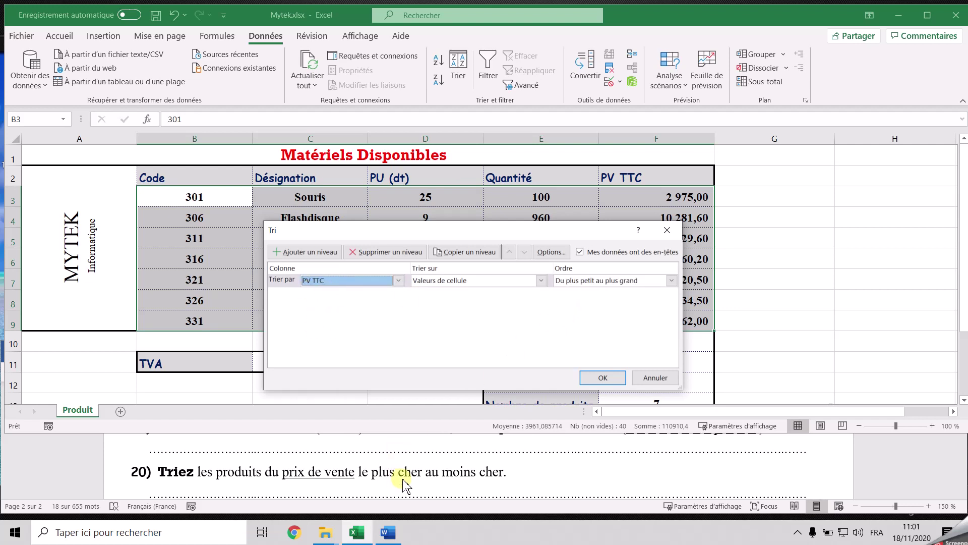
pyautogui.click(613, 280)
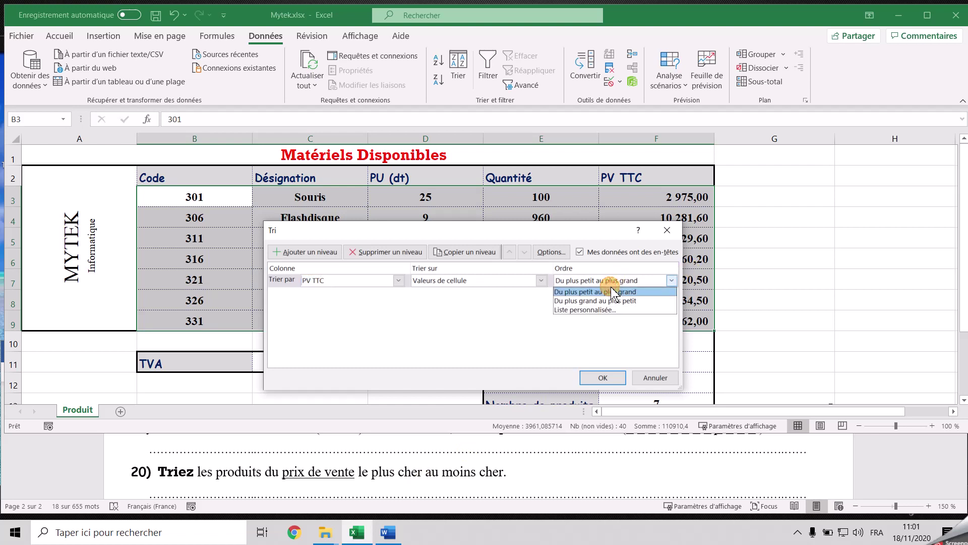
pyautogui.click(597, 300)
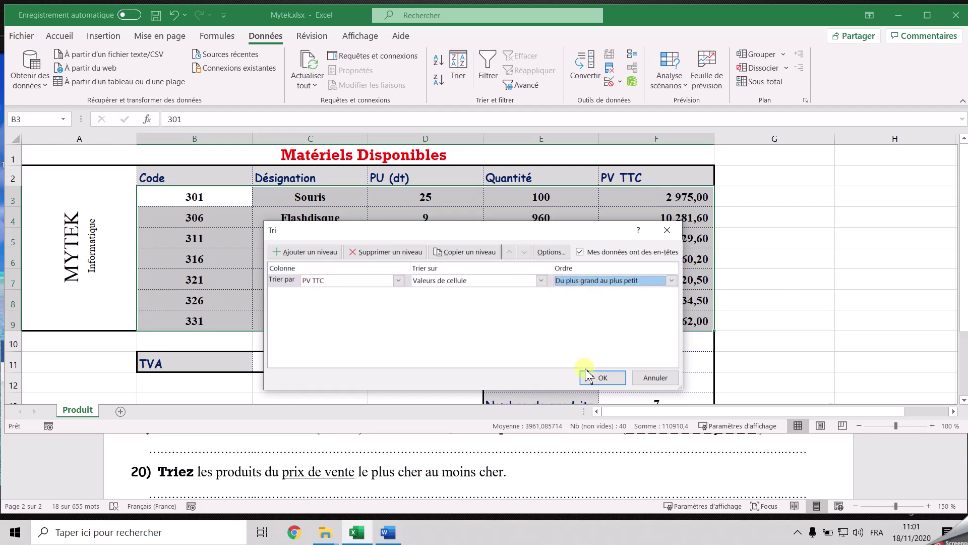
pyautogui.click(603, 378)
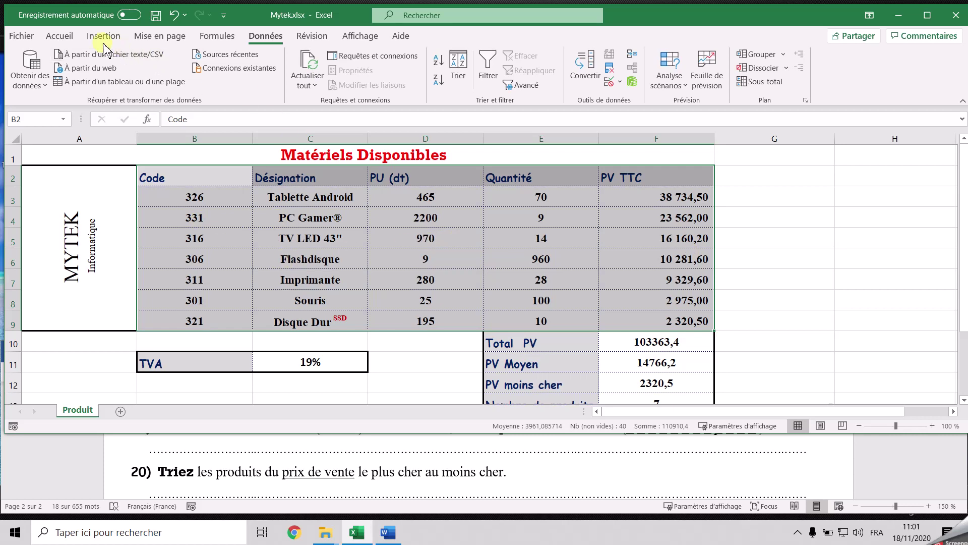
# Align the contents of B2:F9 to the middle vertically and to the centre horizontally
pyautogui.click(60, 35)
pyautogui.click(231, 60)
pyautogui.click(232, 79)
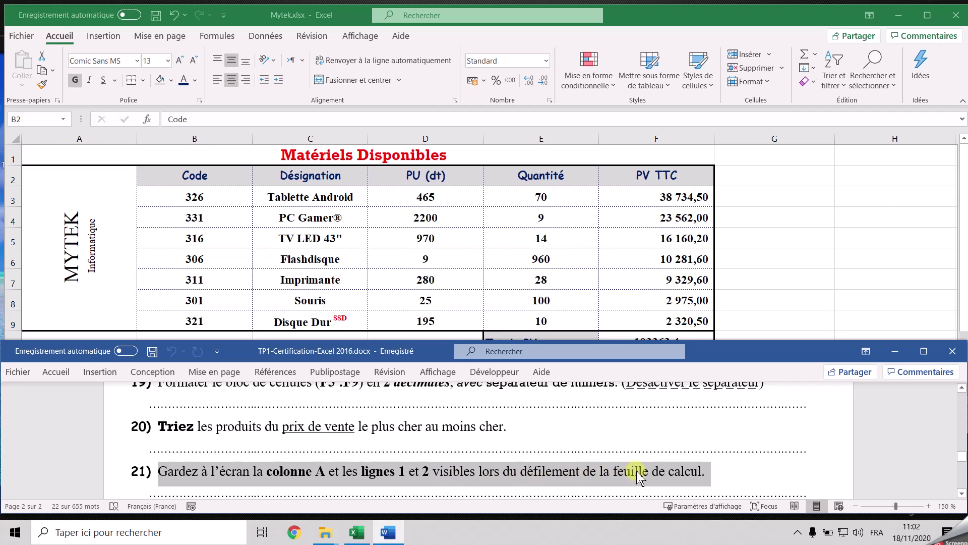
# Return to the Mytek workbook and check whether column A and rows 1 and 2 stay visible while scrolling the sheet
pyautogui.click(543, 247)
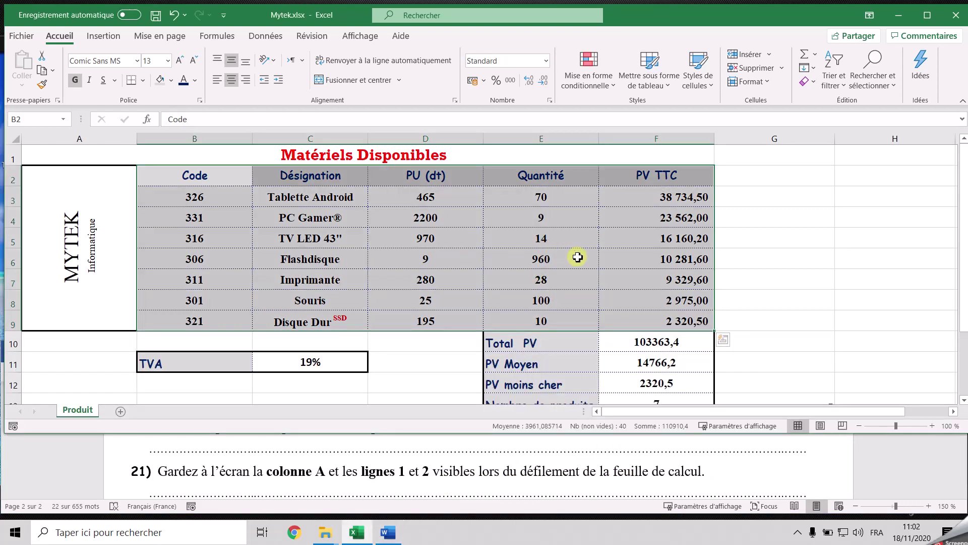
pyautogui.scroll(-1, 610, 258)
pyautogui.scroll(-3, 610, 258)
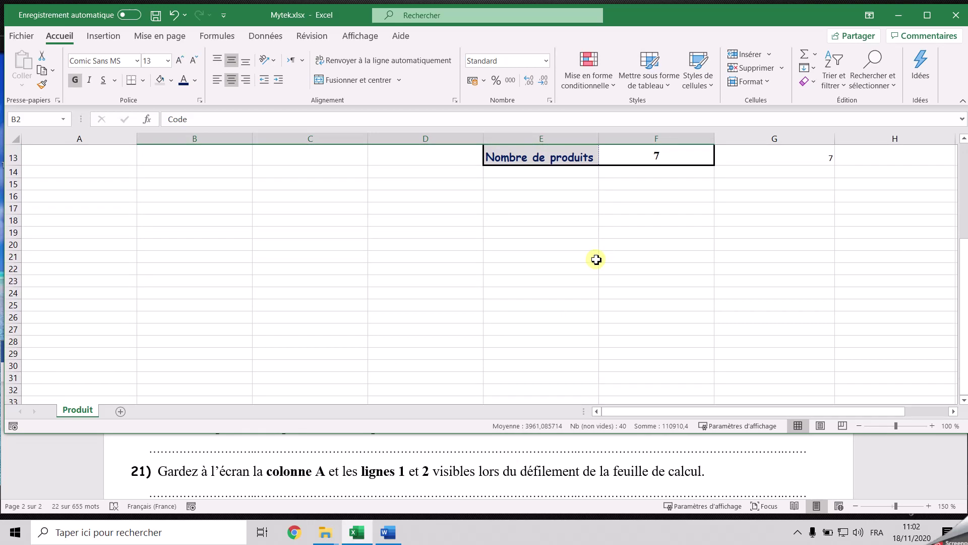
pyautogui.scroll(2, 594, 257)
pyautogui.scroll(2, 585, 257)
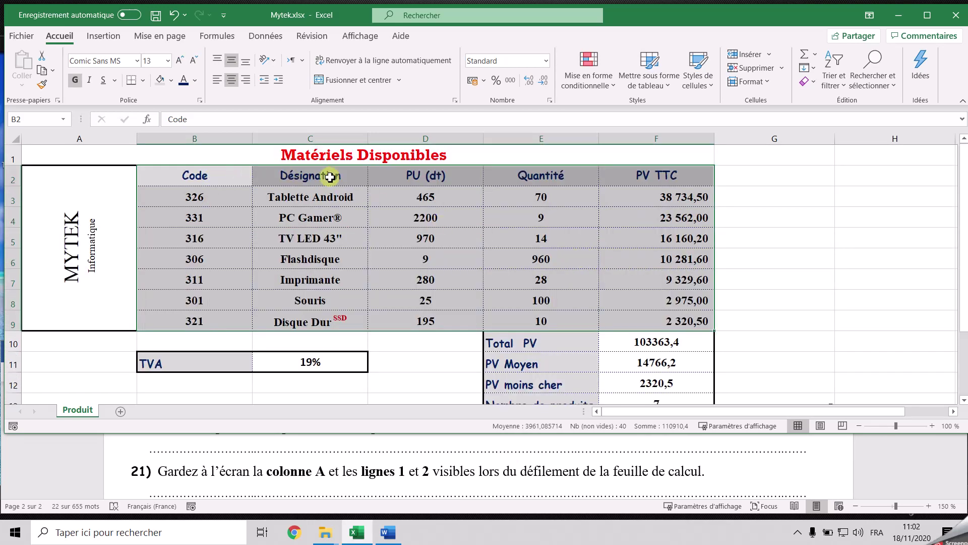
pyautogui.scroll(-3, 429, 191)
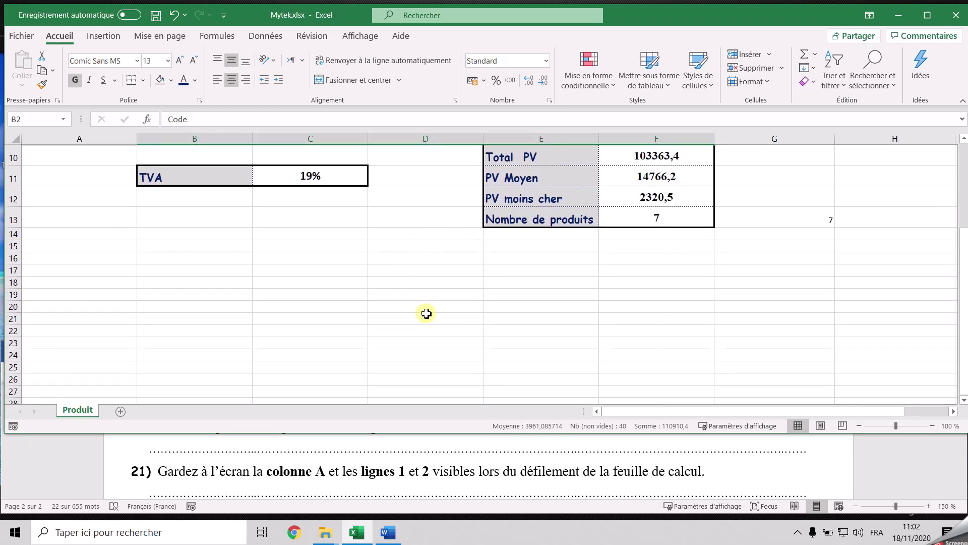
pyautogui.scroll(3, 426, 313)
# Freeze the panes at cell B3 so that column A and rows 1 and 2 stay on screen
pyautogui.click(260, 234)
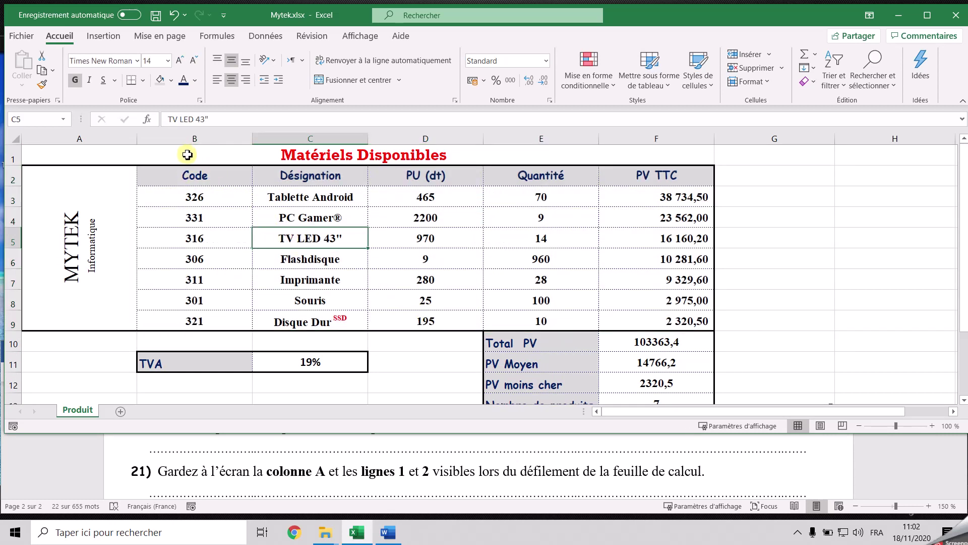
pyautogui.click(192, 192)
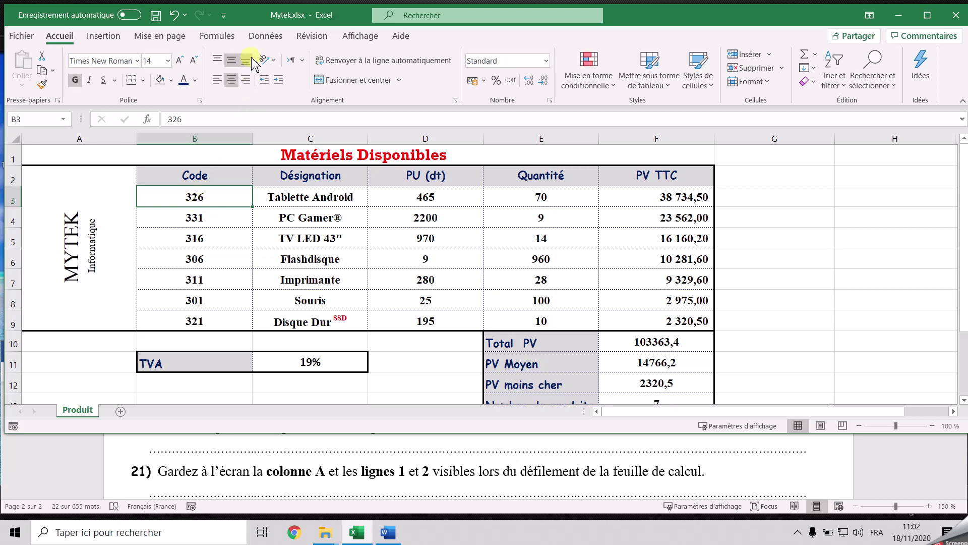
pyautogui.click(315, 35)
pyautogui.click(360, 35)
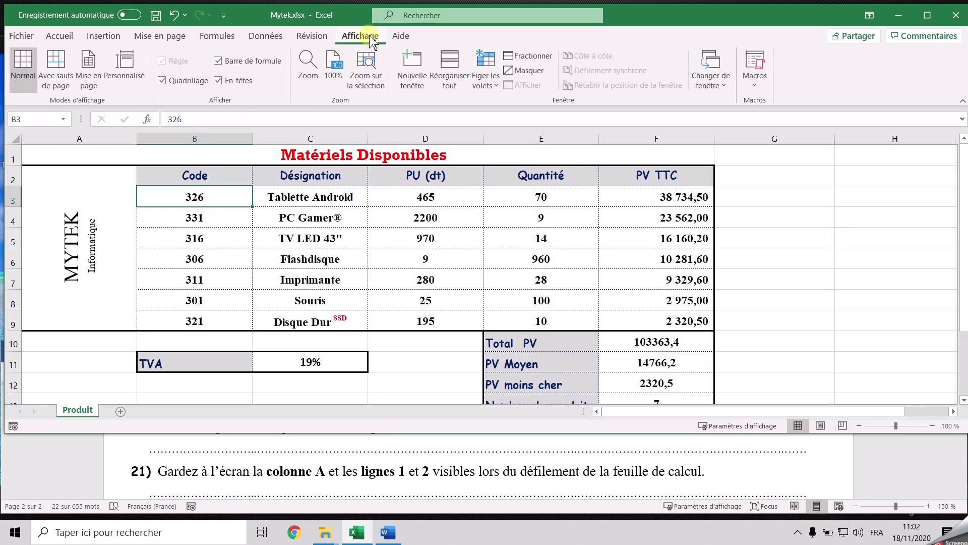
pyautogui.click(484, 78)
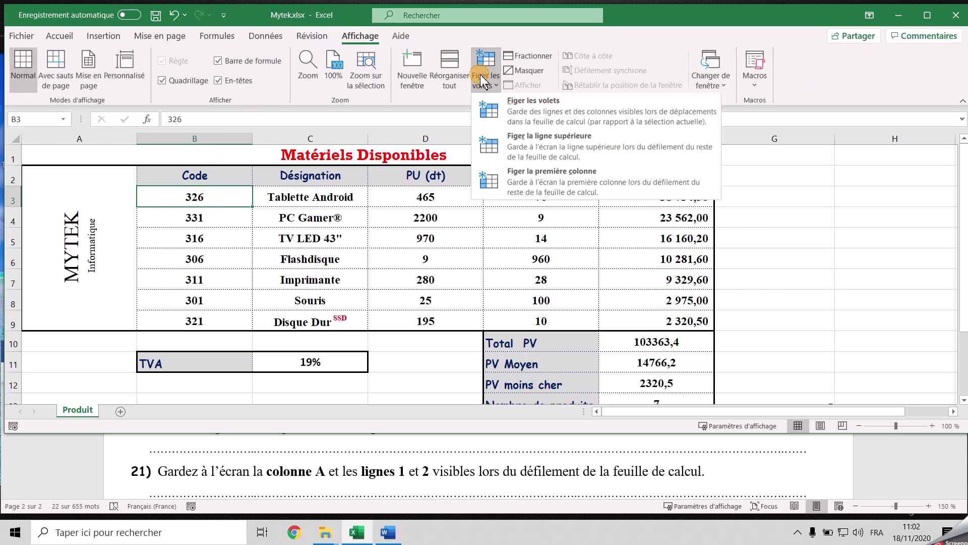
pyautogui.click(543, 114)
# Check the frozen title and header rows by scrolling the sheet, and look at the options for releasing the panes
pyautogui.scroll(-4, 484, 233)
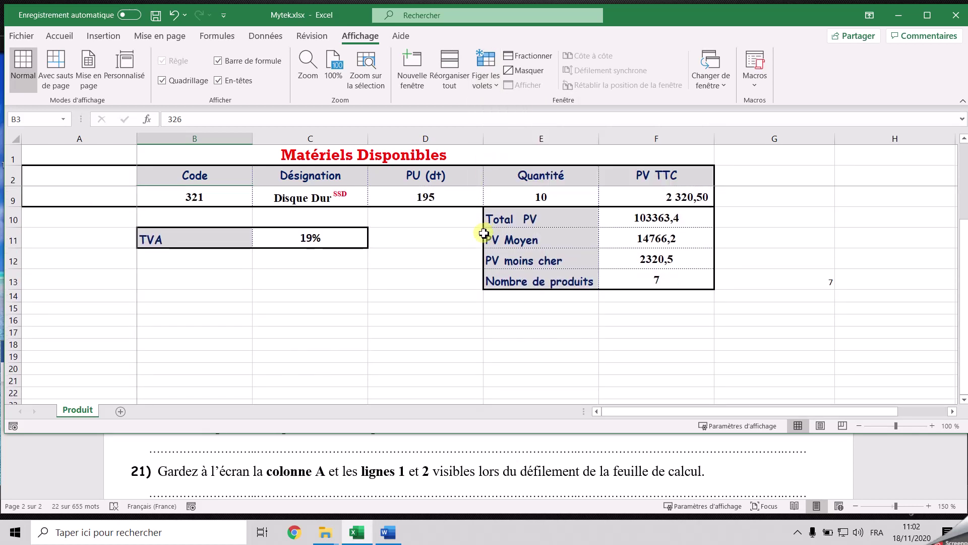
pyautogui.scroll(-2, 484, 233)
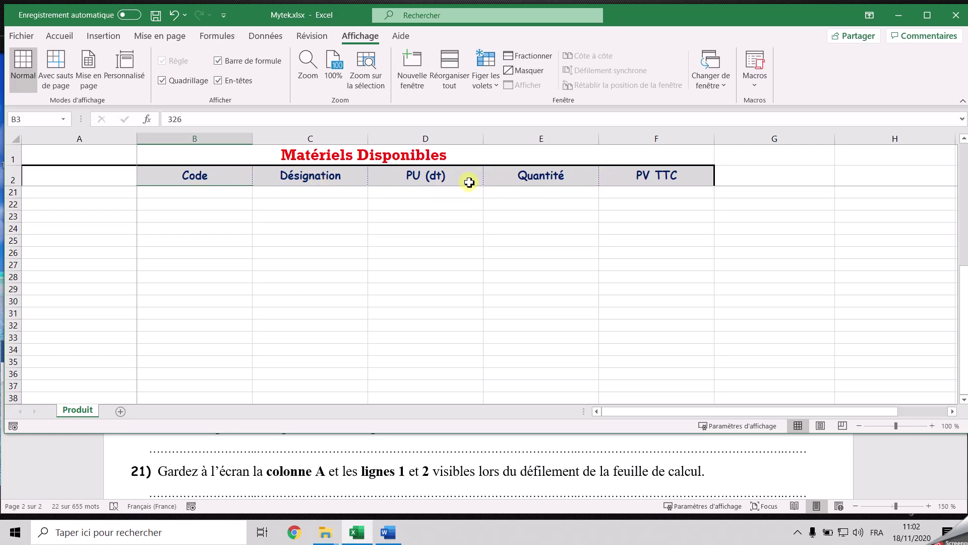
pyautogui.scroll(-3, 361, 182)
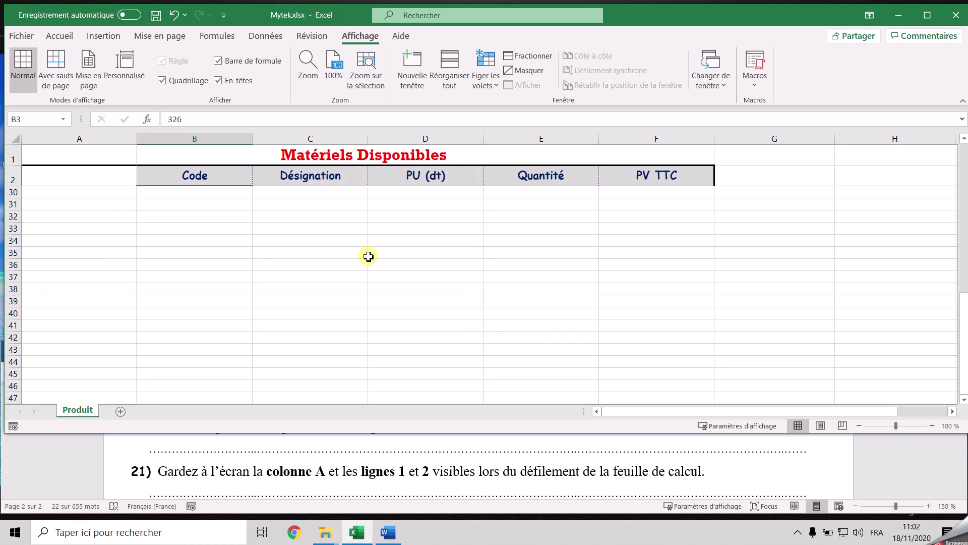
pyautogui.scroll(9, 368, 258)
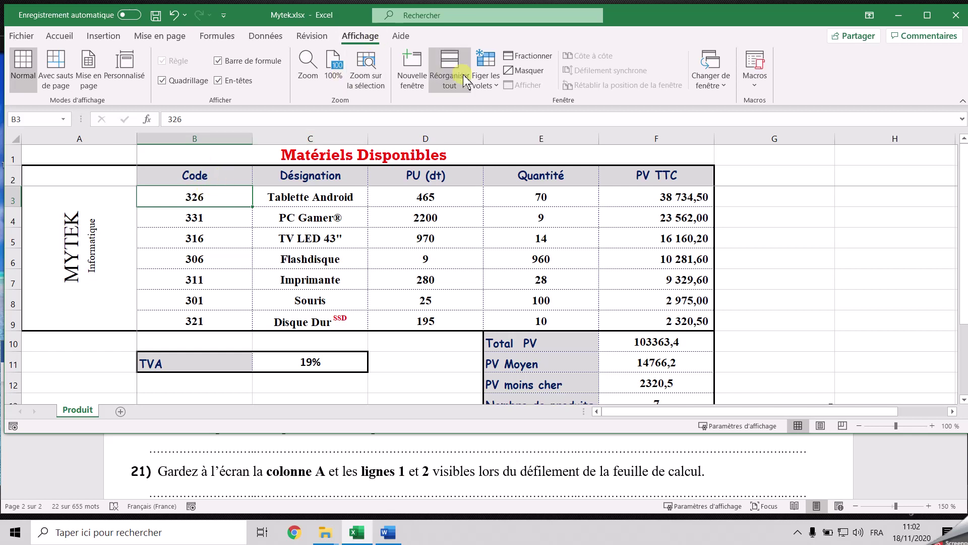
pyautogui.click(487, 84)
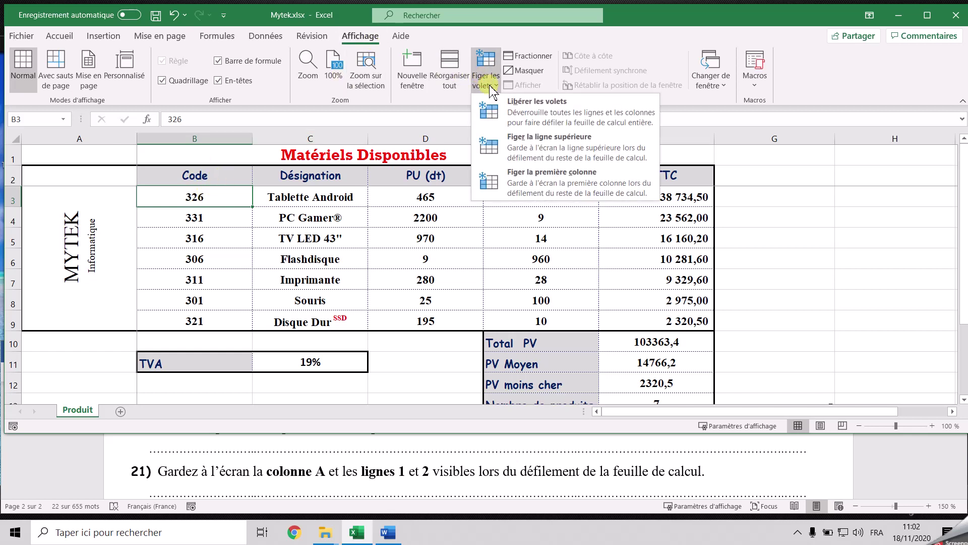
pyautogui.click(247, 214)
# Format the Total PV in F10 as Monétaire with 3 decimals and the TND symbol, as instruction 22 asks
pyautogui.scroll(-2, 253, 480)
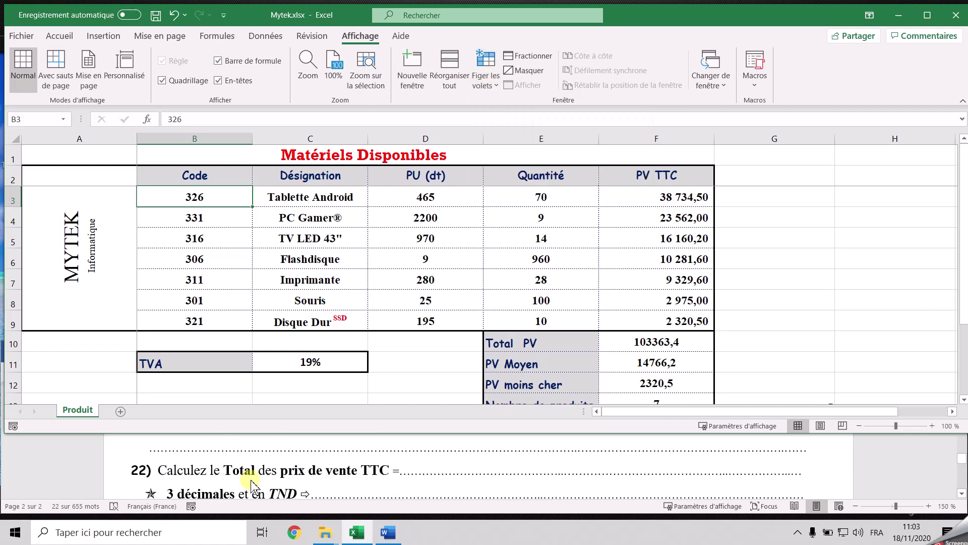
pyautogui.scroll(-1, 197, 486)
pyautogui.scroll(1, 207, 484)
pyautogui.click(666, 347)
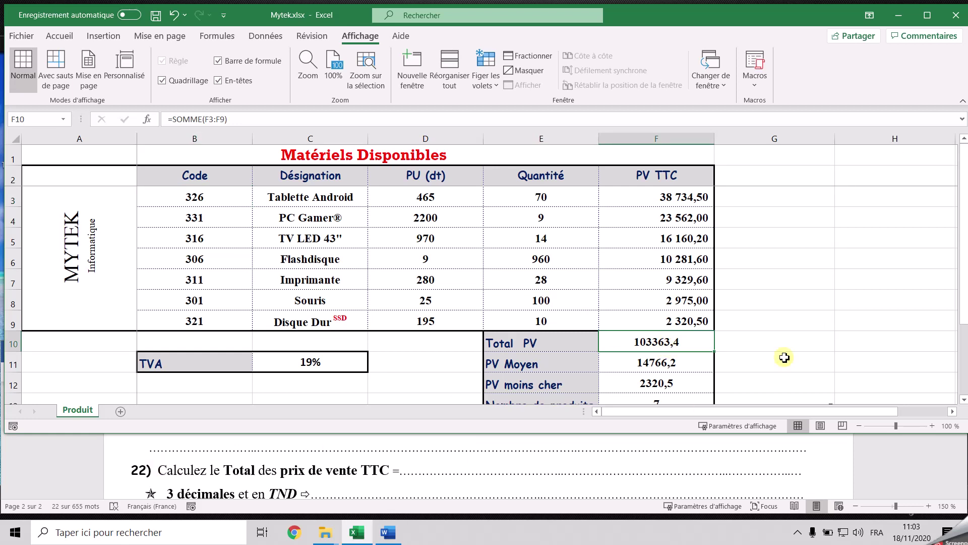
pyautogui.click(68, 37)
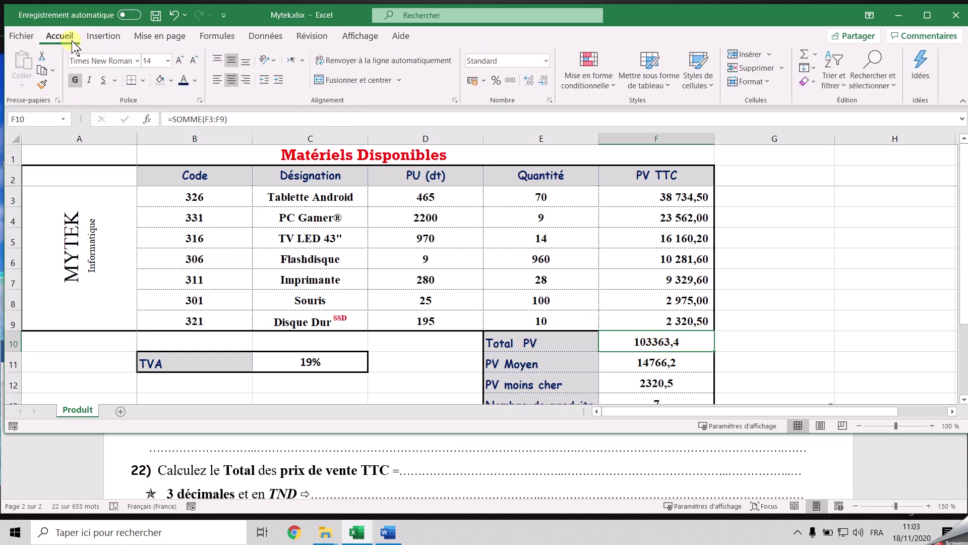
pyautogui.click(549, 100)
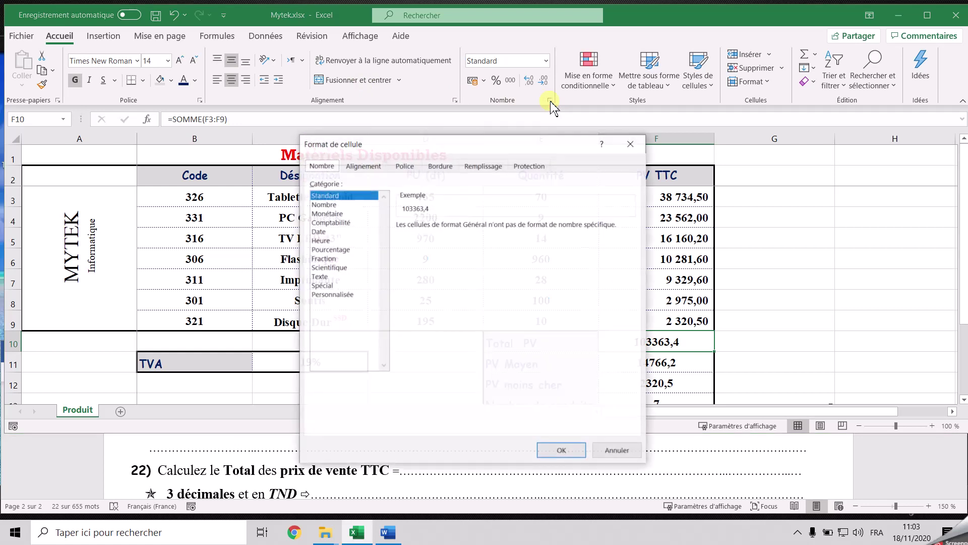
pyautogui.click(330, 213)
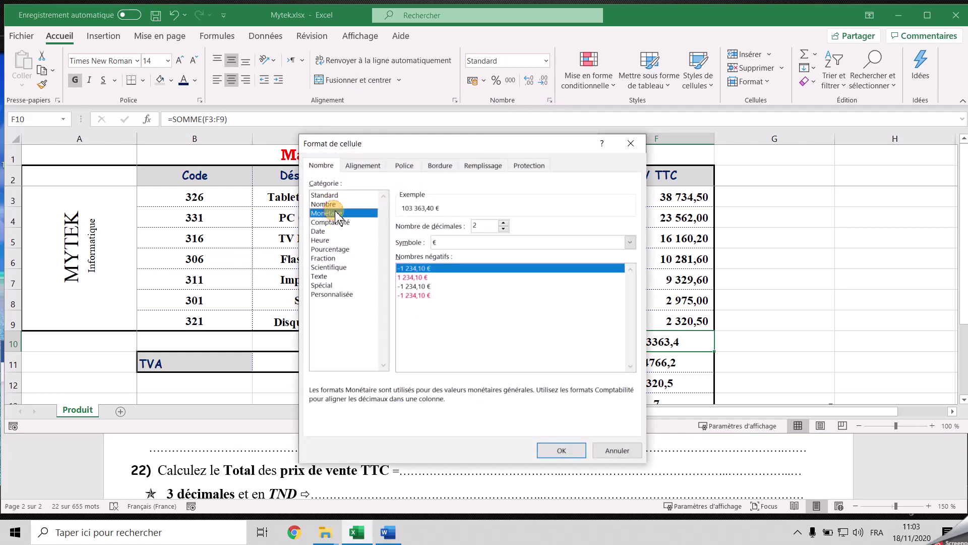
pyautogui.click(446, 244)
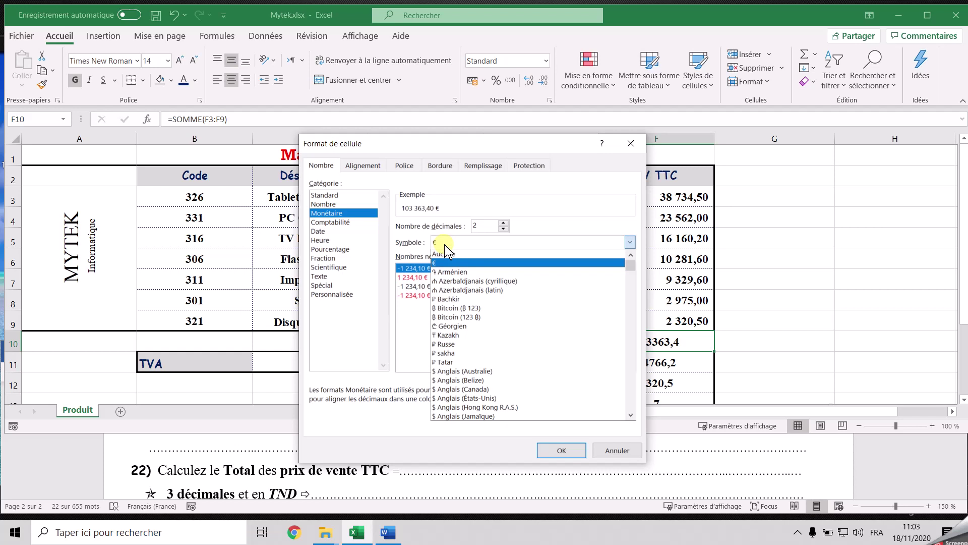
pyautogui.write('TND')
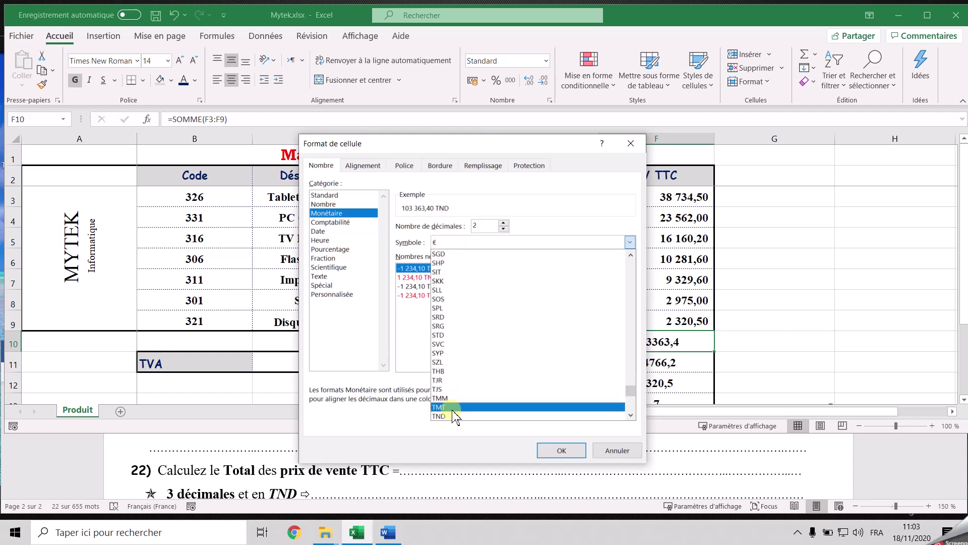
pyautogui.click(447, 415)
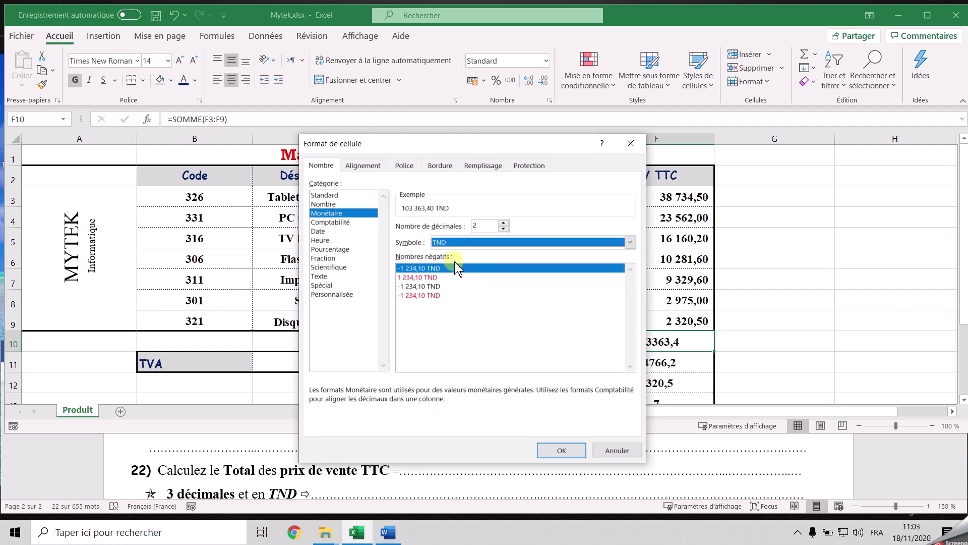
pyautogui.click(503, 223)
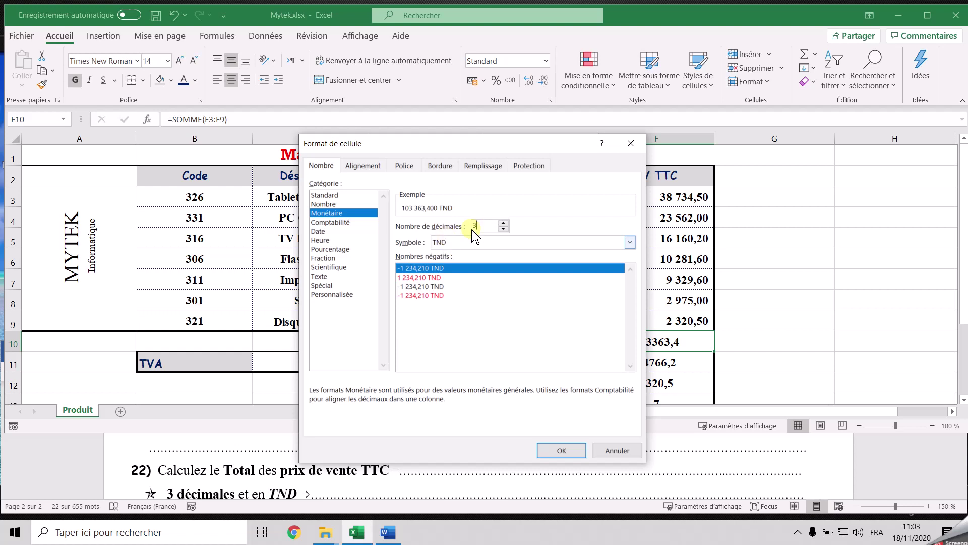
pyautogui.click(557, 450)
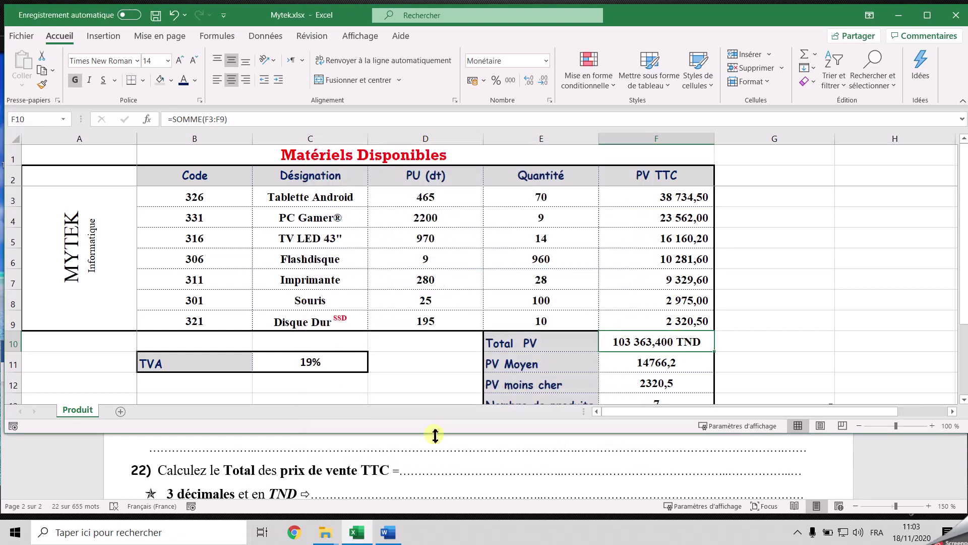
# Display all the formulas of the sheet as instruction 24 asks, and bring the Quantité and PV TTC columns into view
pyautogui.scroll(-1, 355, 489)
pyautogui.scroll(-4, 351, 483)
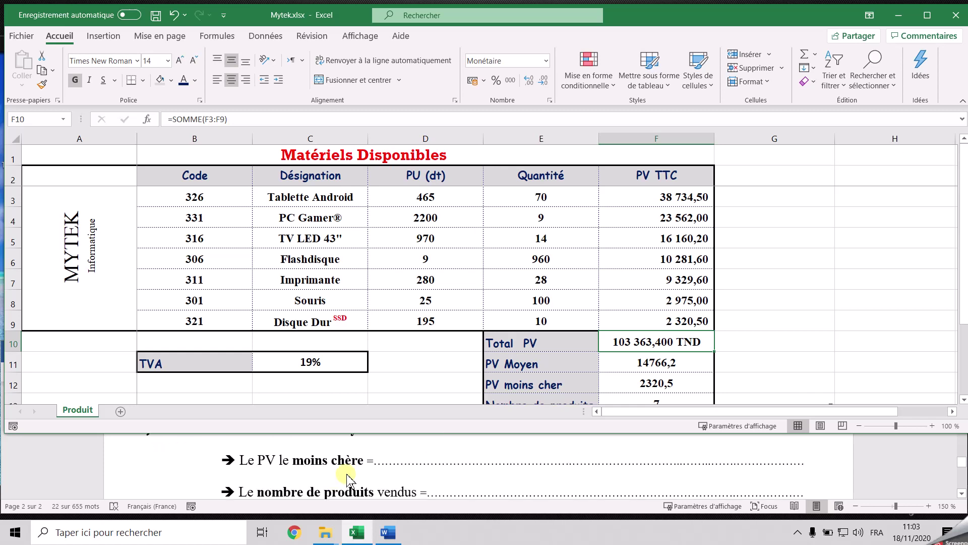
pyautogui.scroll(-1, 355, 475)
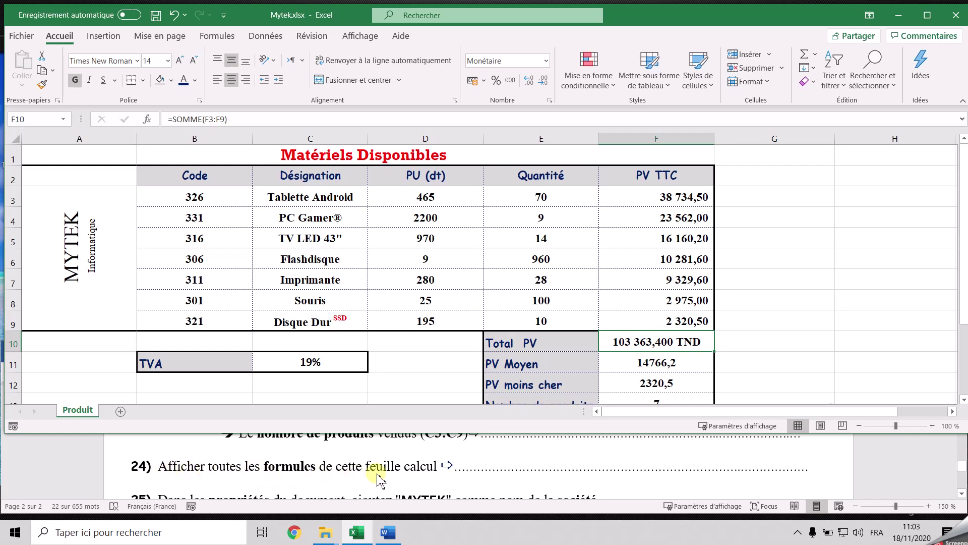
pyautogui.click(619, 288)
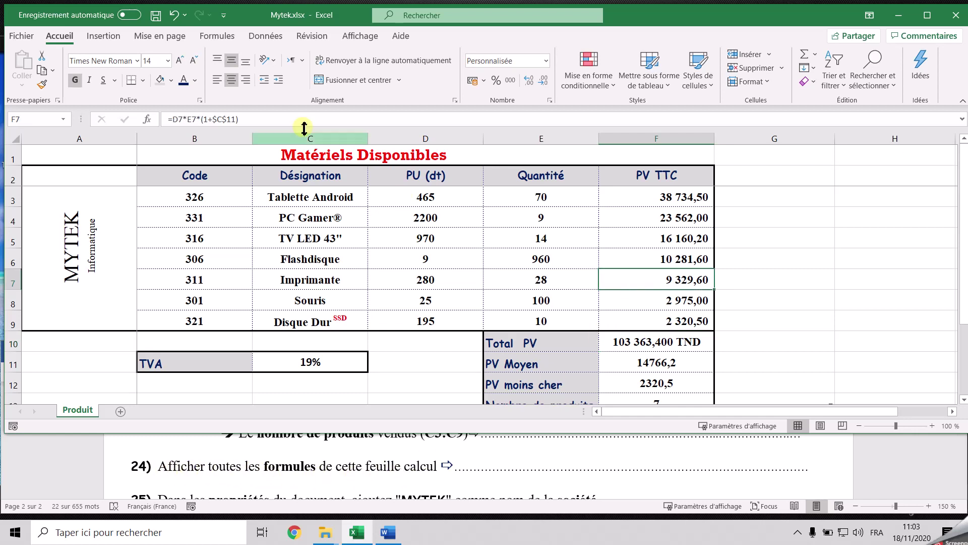
pyautogui.click(218, 36)
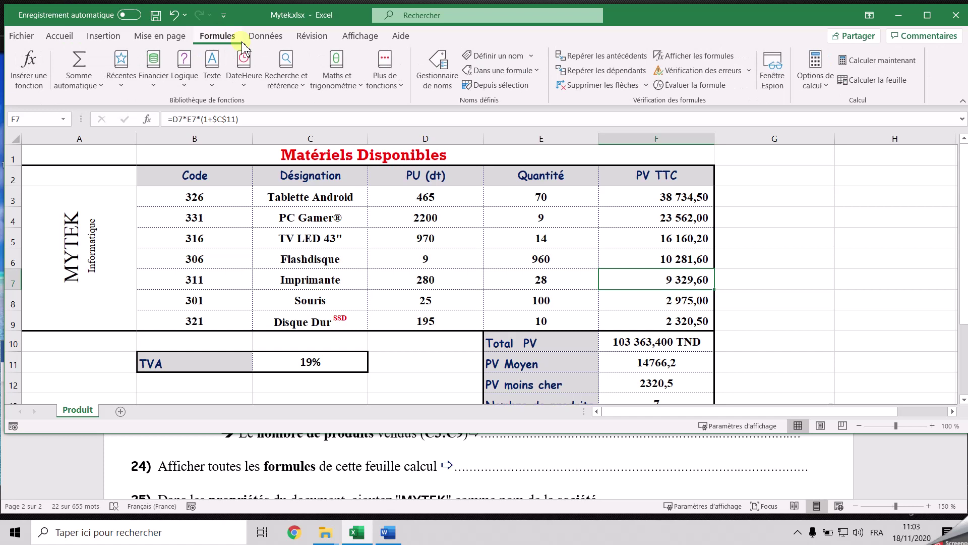
pyautogui.click(695, 57)
pyautogui.moveTo(696, 411); pyautogui.dragTo(809, 402)
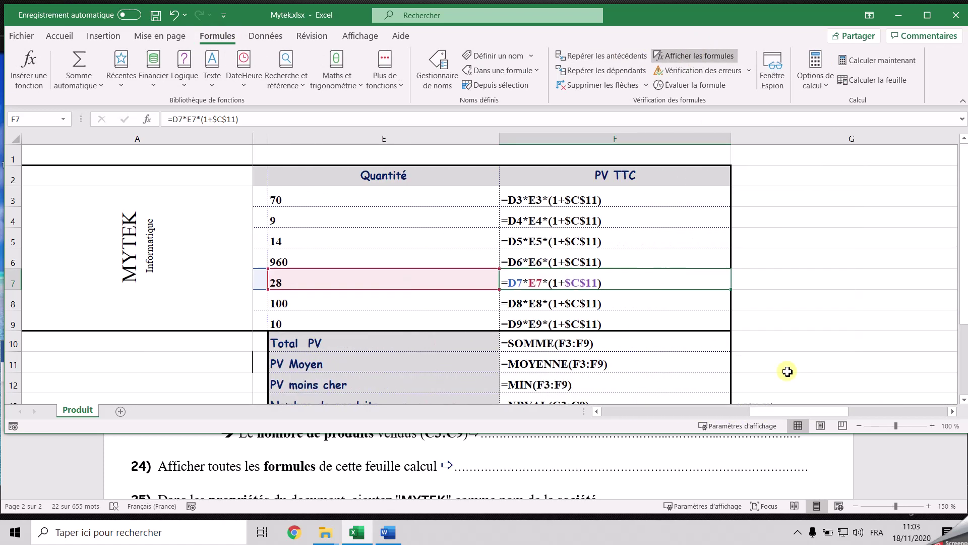
# Show all the workbook properties and set Société to MYTEK, as instruction 25 asks
pyautogui.scroll(-1, 549, 277)
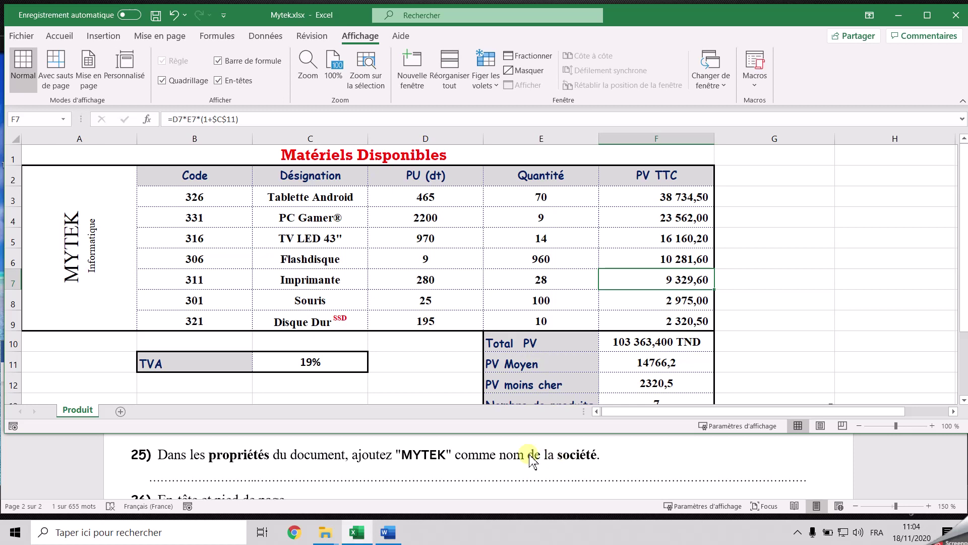
pyautogui.click(27, 39)
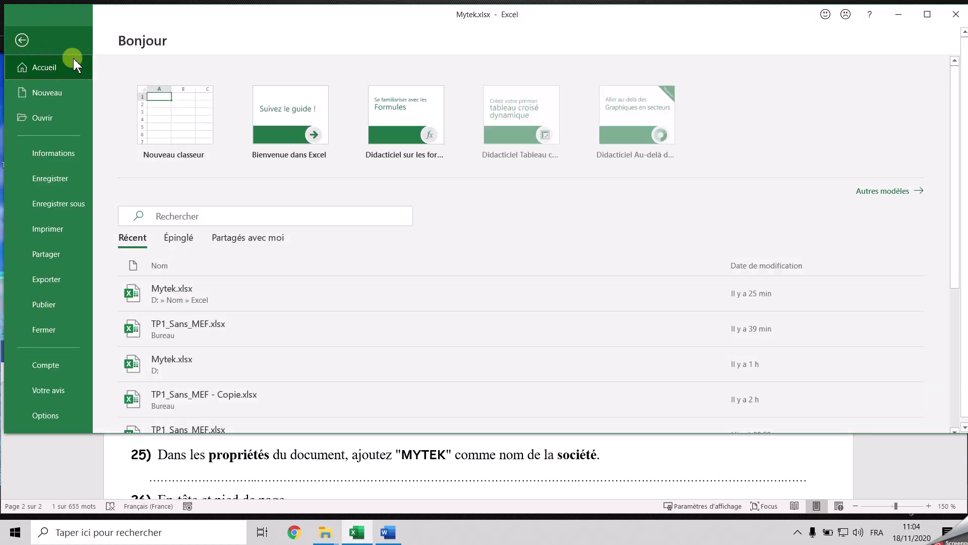
pyautogui.click(57, 153)
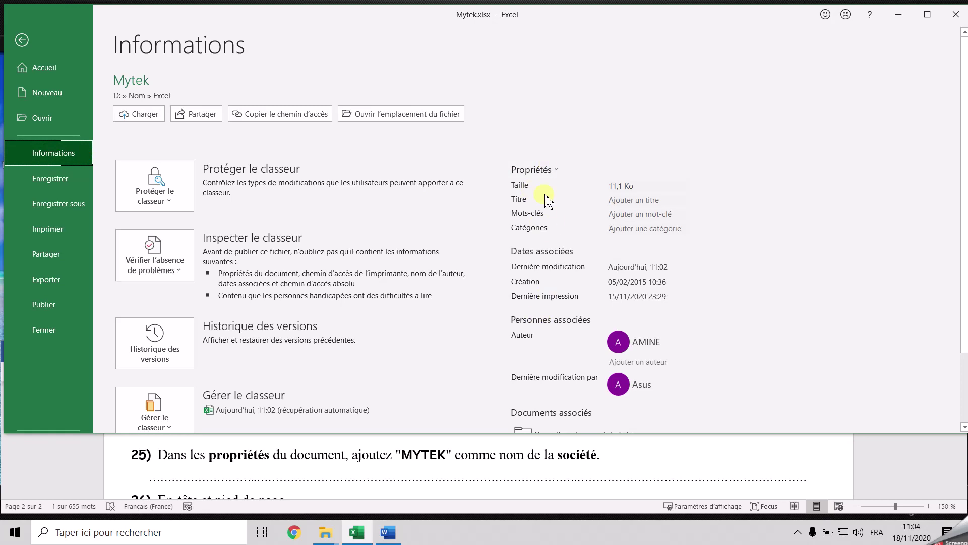
pyautogui.scroll(-1, 545, 344)
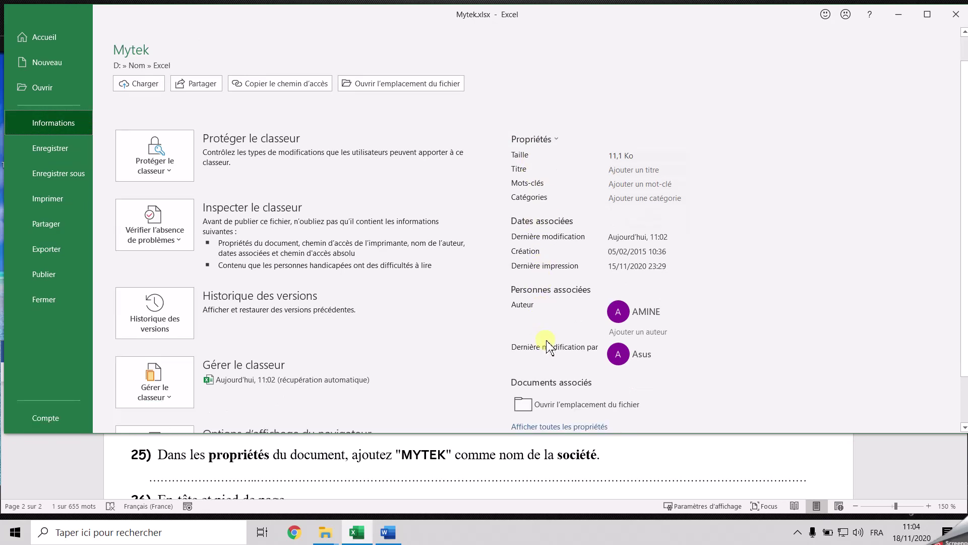
pyautogui.click(575, 428)
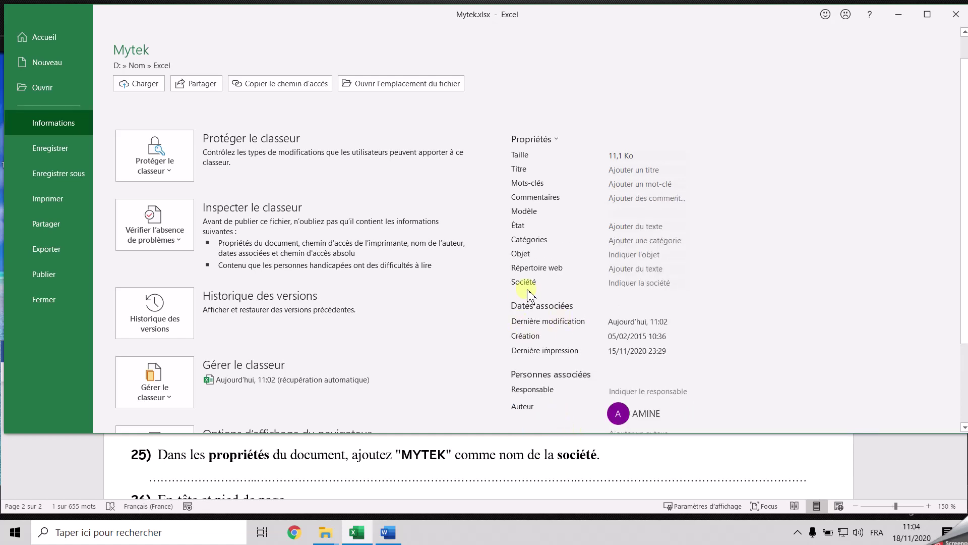
pyautogui.click(622, 283)
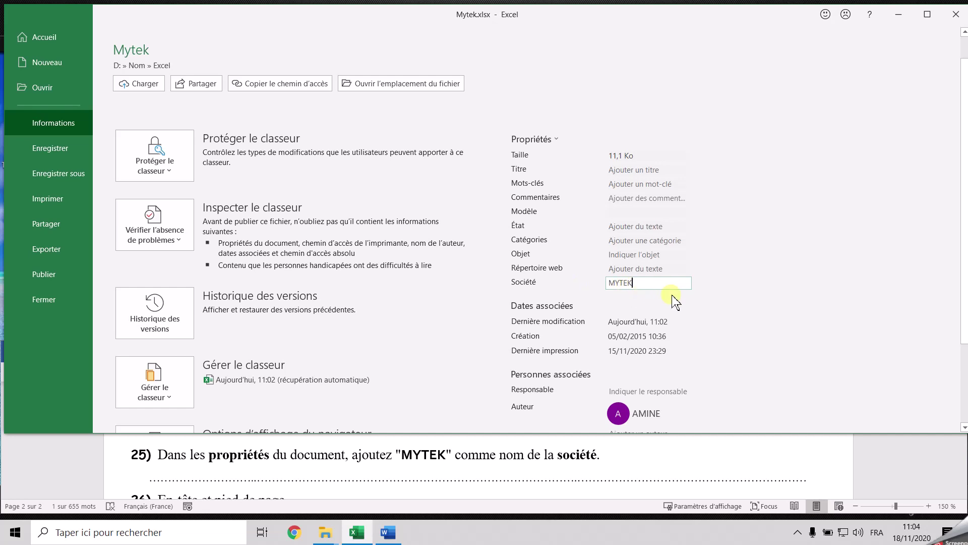
pyautogui.click(725, 299)
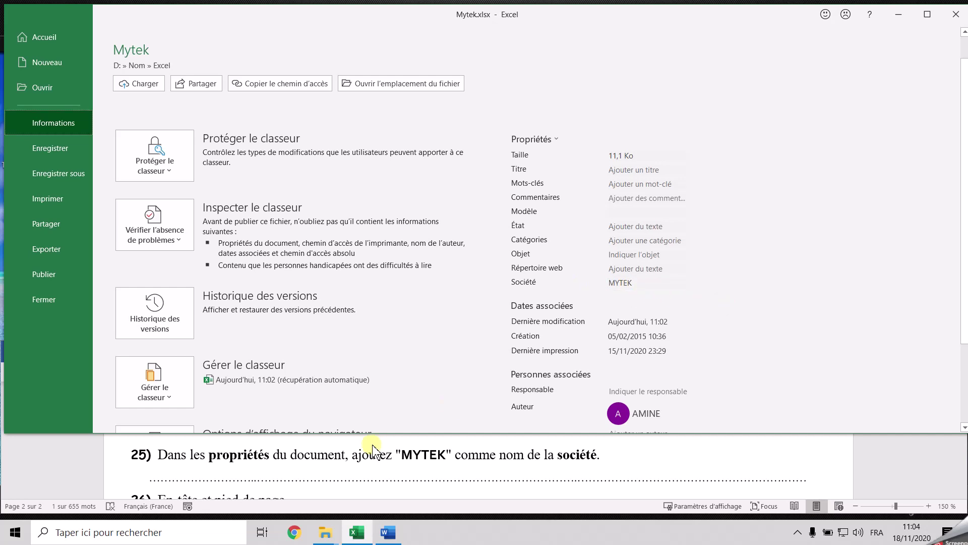
# Return to the sheet and create a custom header with the file name on the left and the sheet name on the right, as instruction 26 asks
pyautogui.click(21, 64)
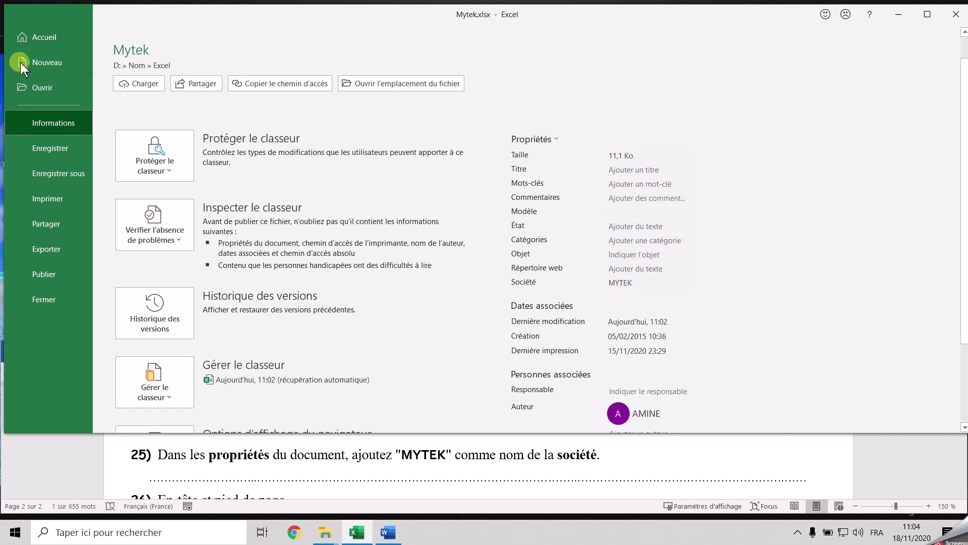
pyautogui.click(39, 42)
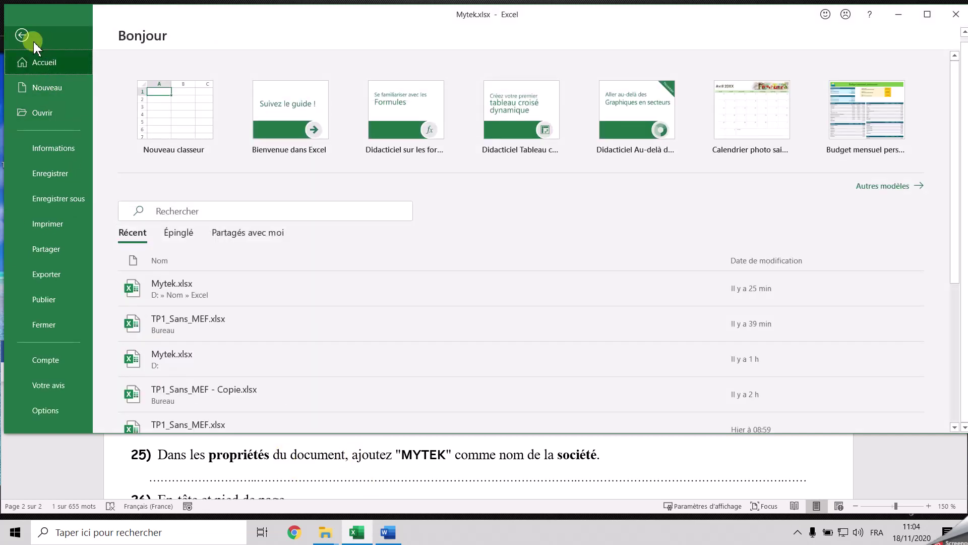
pyautogui.click(36, 39)
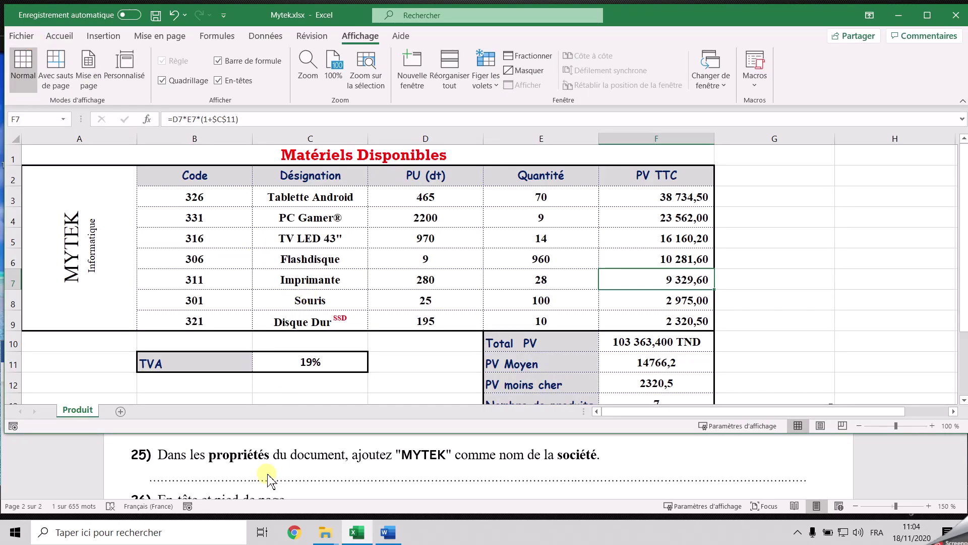
pyautogui.scroll(-1, 241, 478)
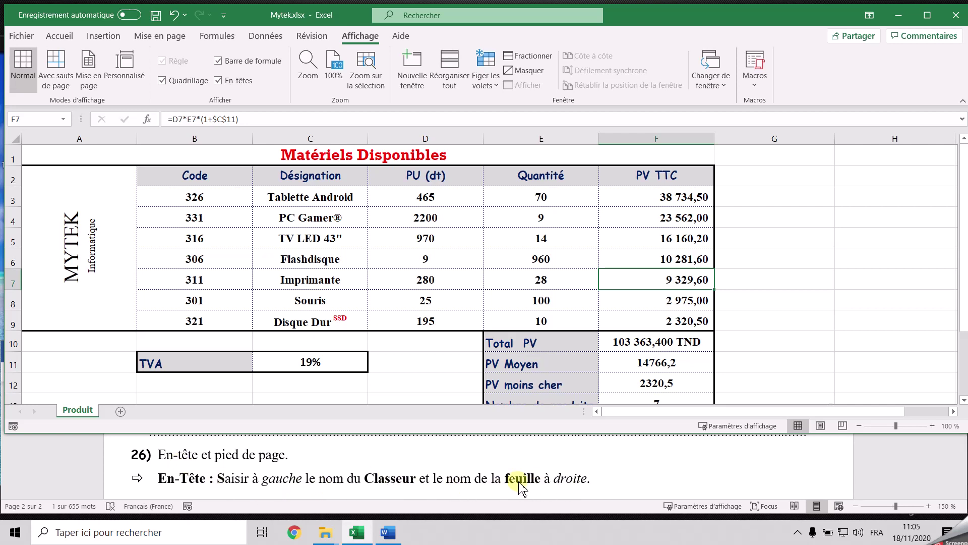
pyautogui.click(162, 37)
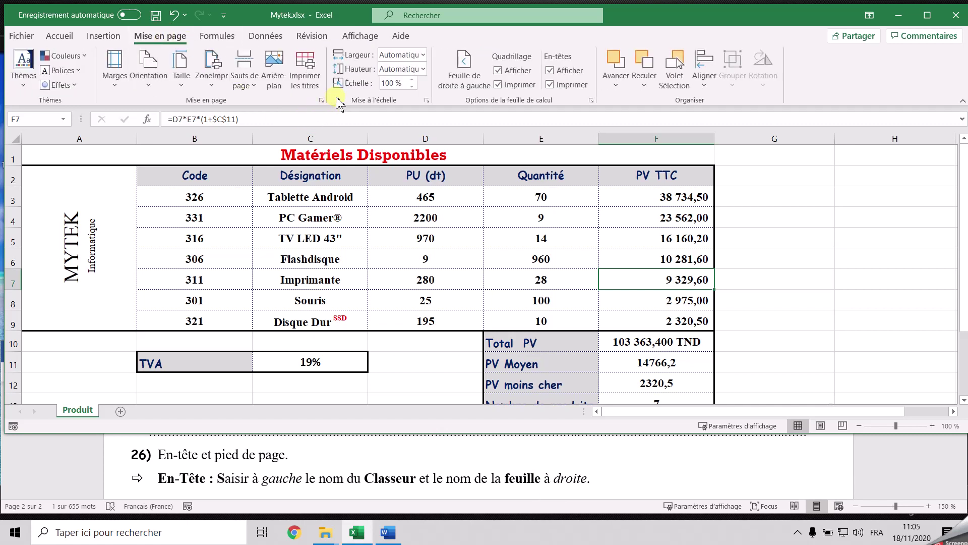
pyautogui.click(321, 101)
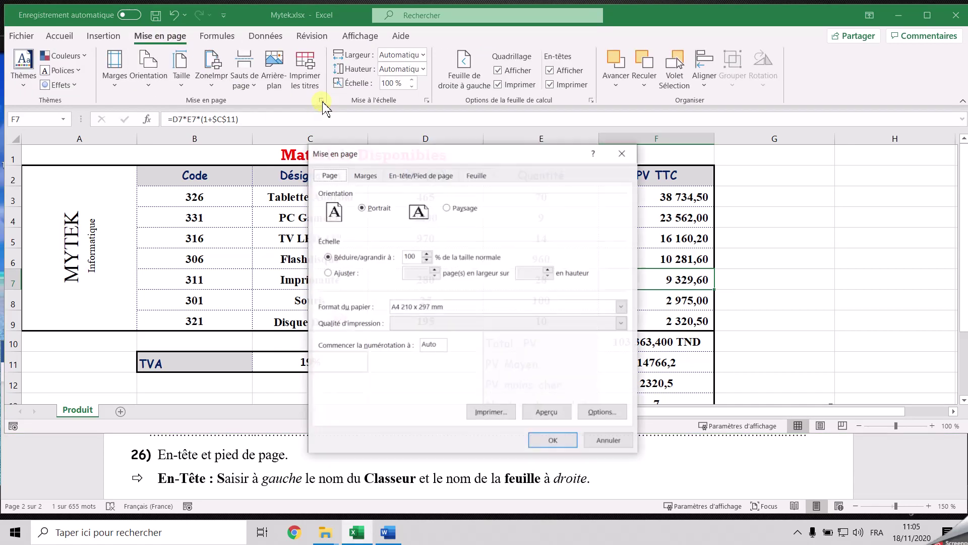
pyautogui.click(434, 181)
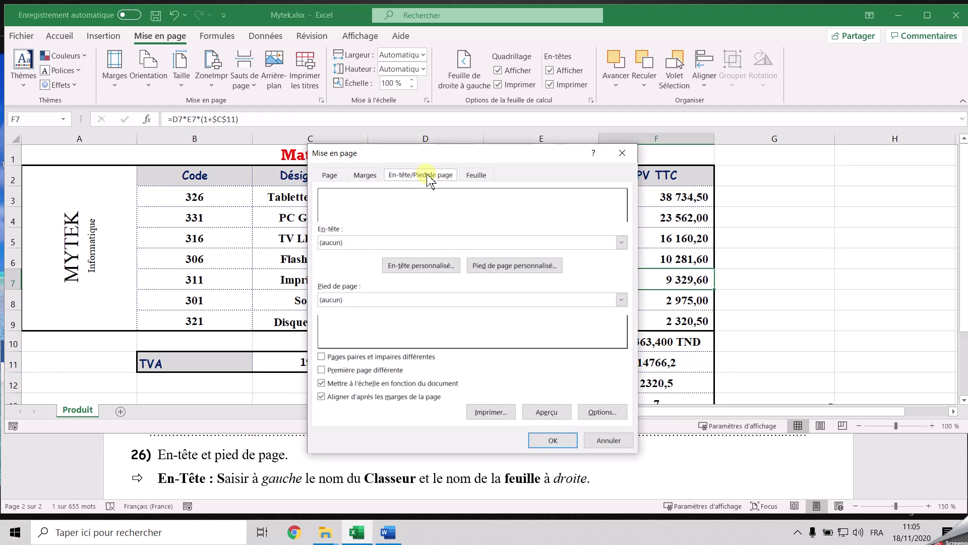
pyautogui.click(432, 267)
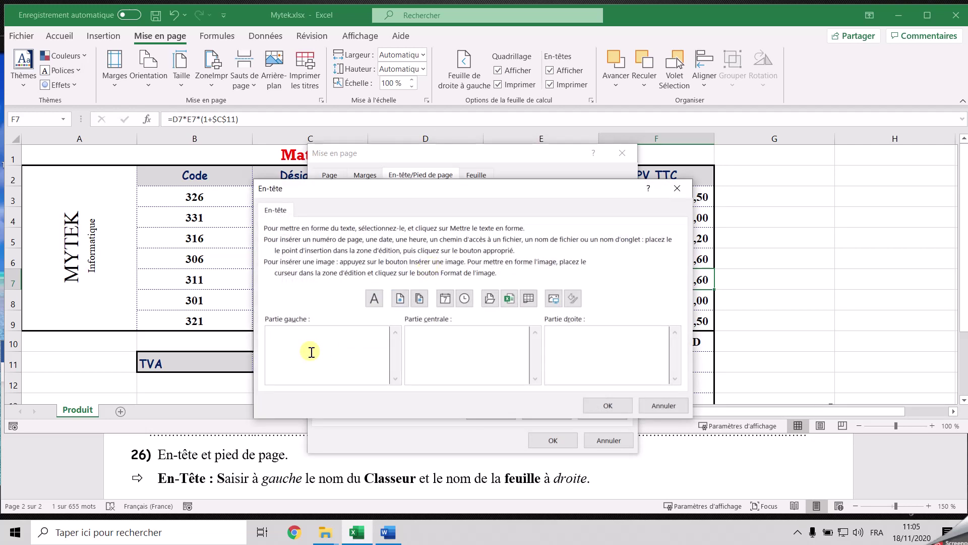
pyautogui.click(509, 299)
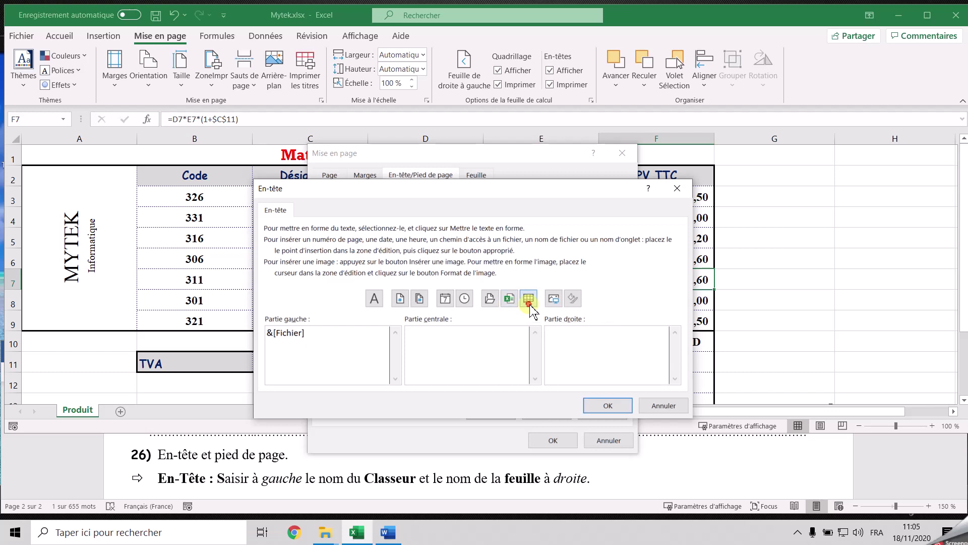
pyautogui.click(529, 302)
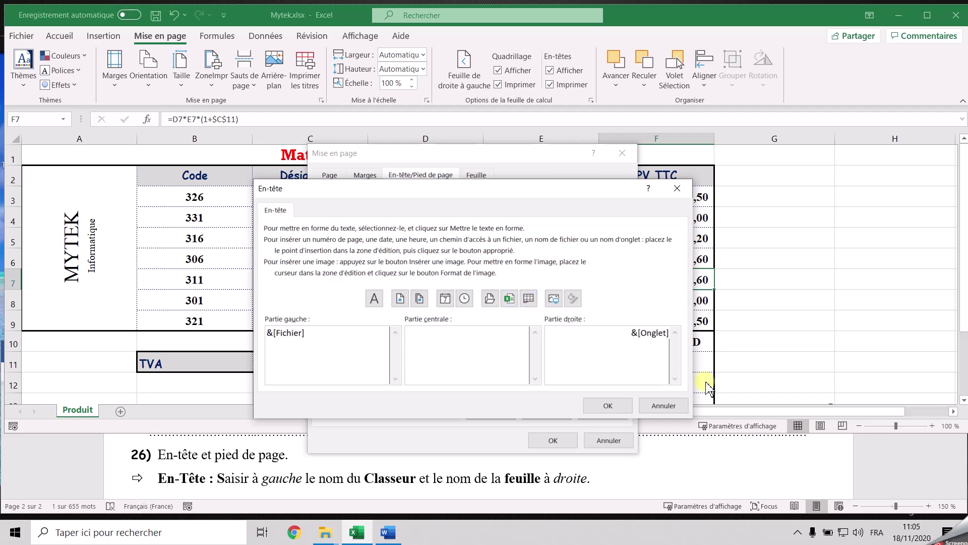
pyautogui.click(610, 406)
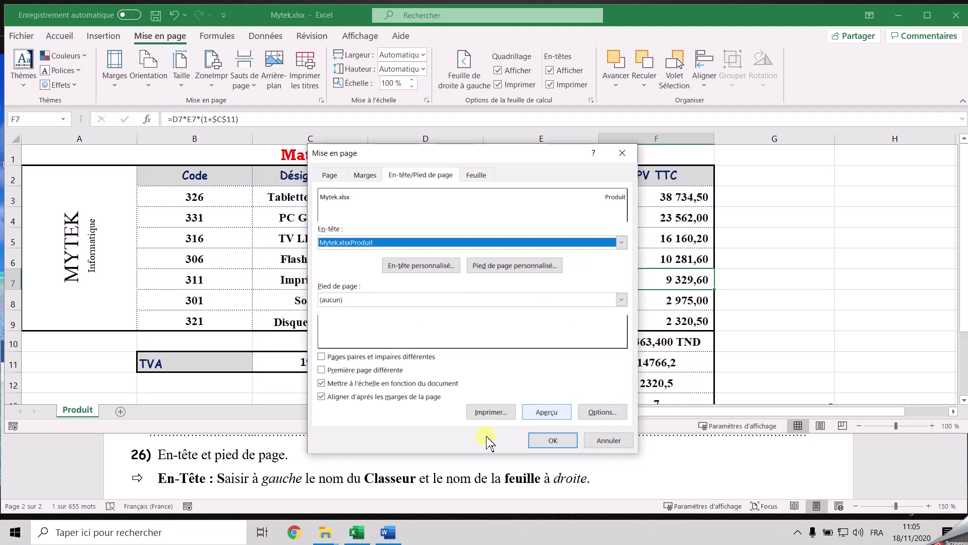
# Create a custom footer with "Nom" on the left, the page number in the centre and the date on the right, and apply the page setup
pyautogui.scroll(-1, 267, 488)
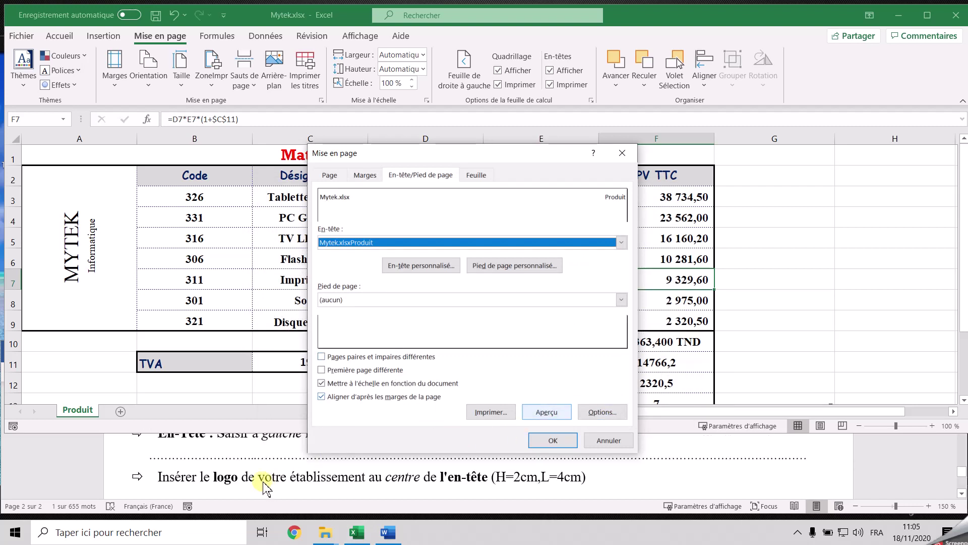
pyautogui.scroll(1, 266, 488)
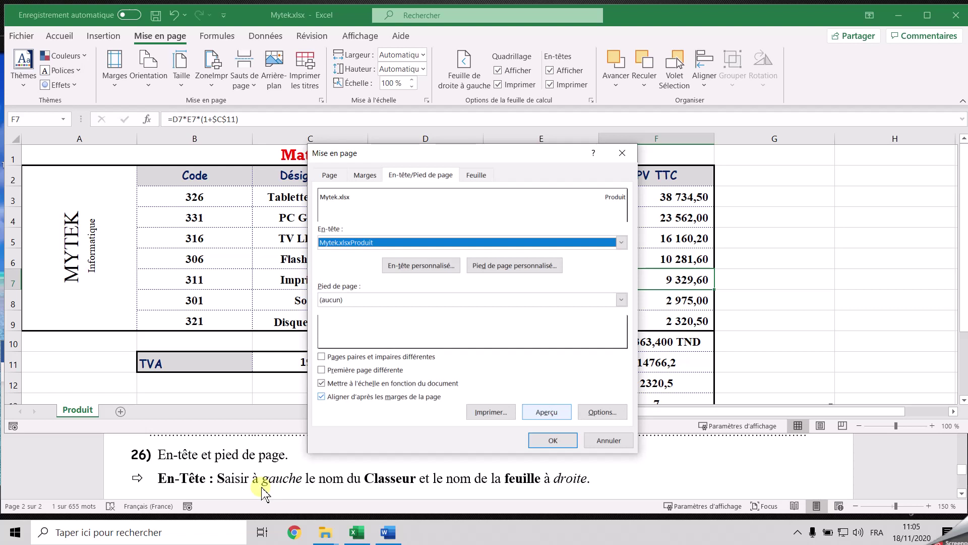
pyautogui.scroll(-1, 265, 495)
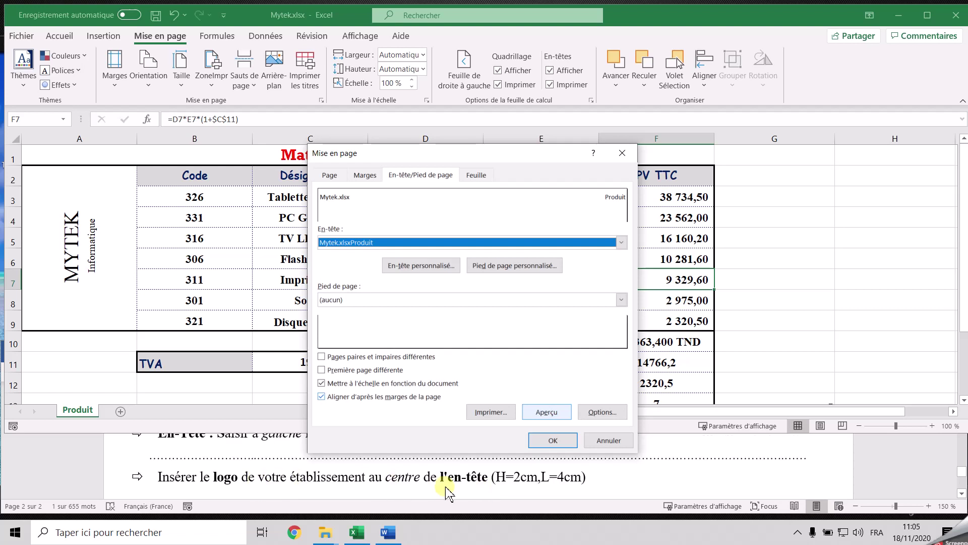
pyautogui.scroll(-1, 266, 478)
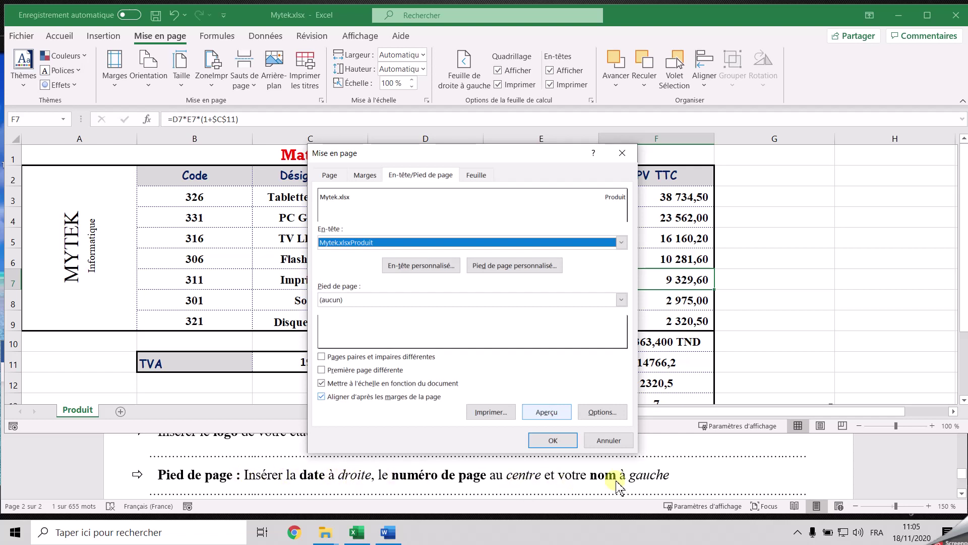
pyautogui.click(506, 265)
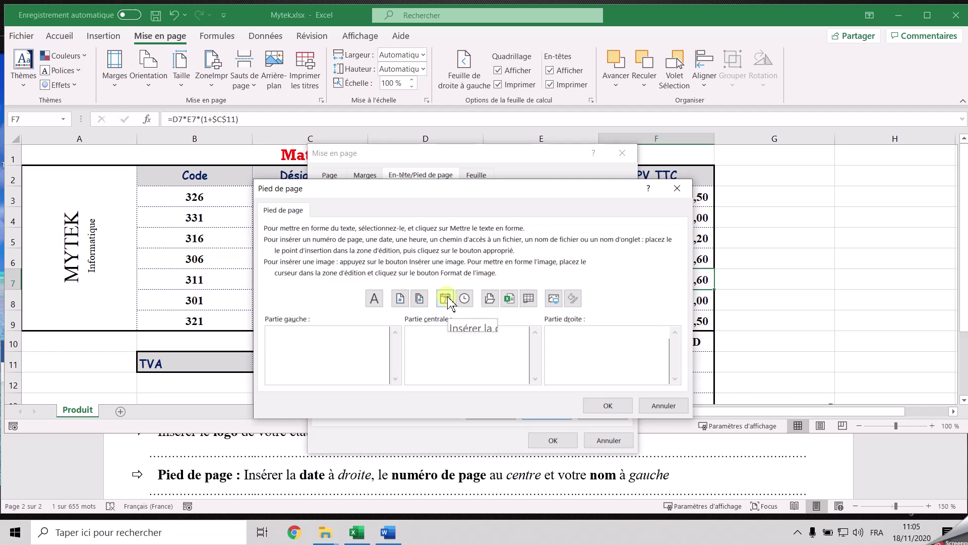
pyautogui.click(445, 298)
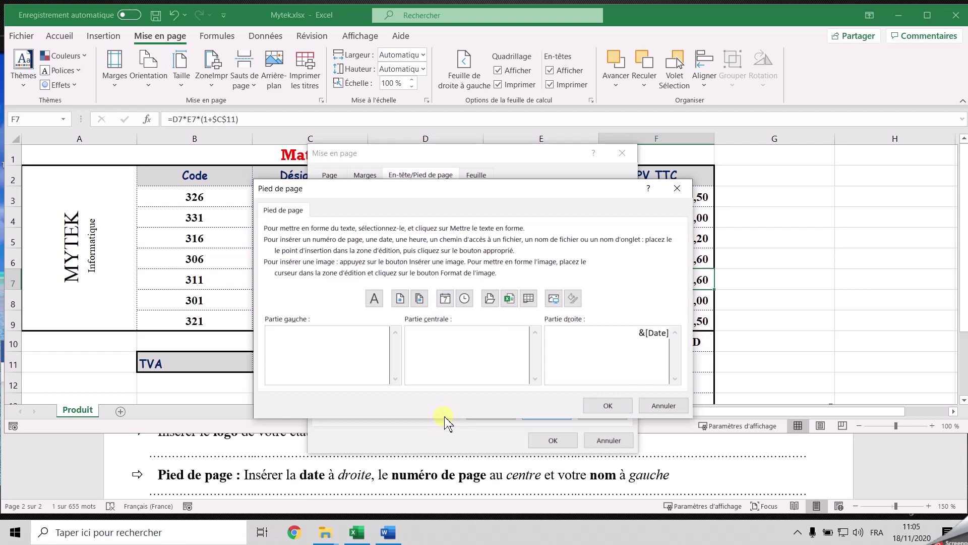
pyautogui.click(400, 301)
pyautogui.click(341, 338)
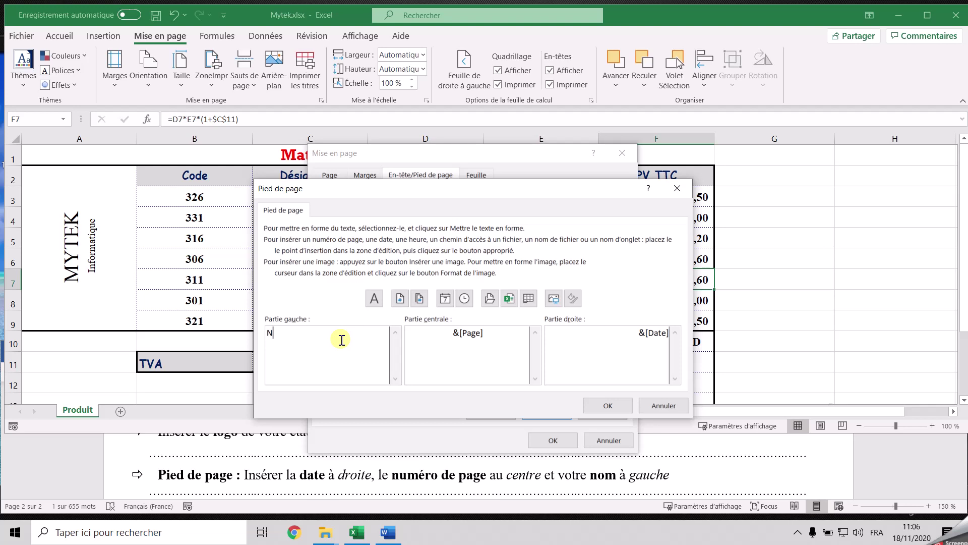
pyautogui.click(606, 405)
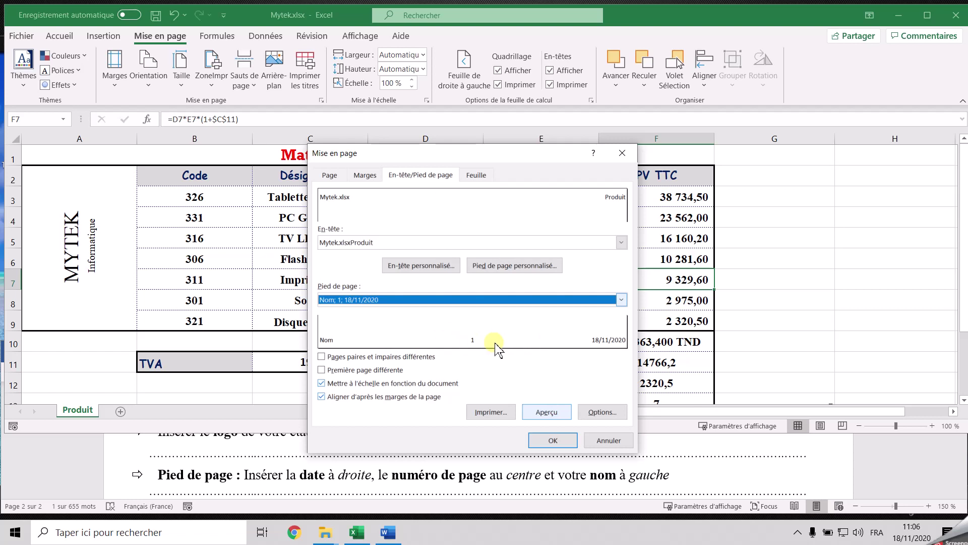
pyautogui.click(555, 438)
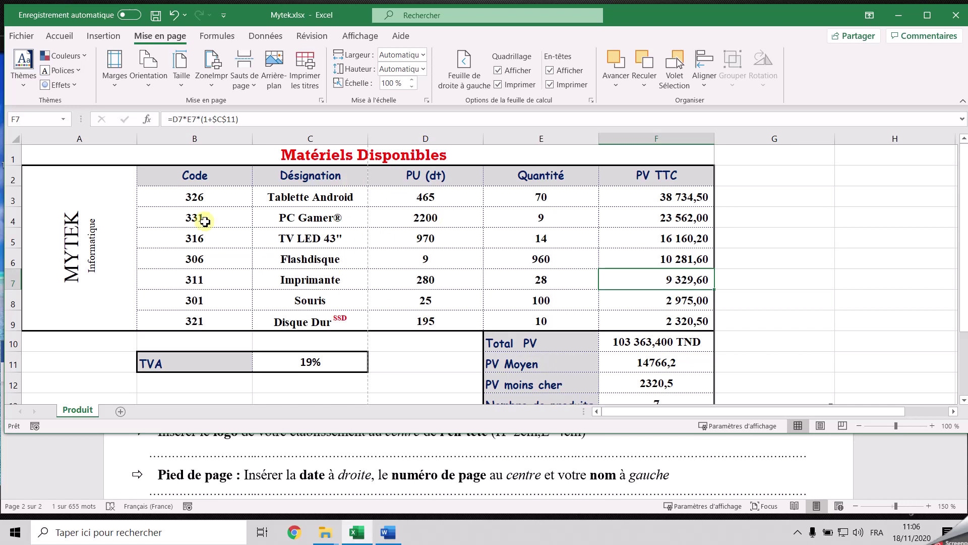
# Check the header and footer of page 1 in an enlarged print preview, and return to the sheet
pyautogui.click(21, 36)
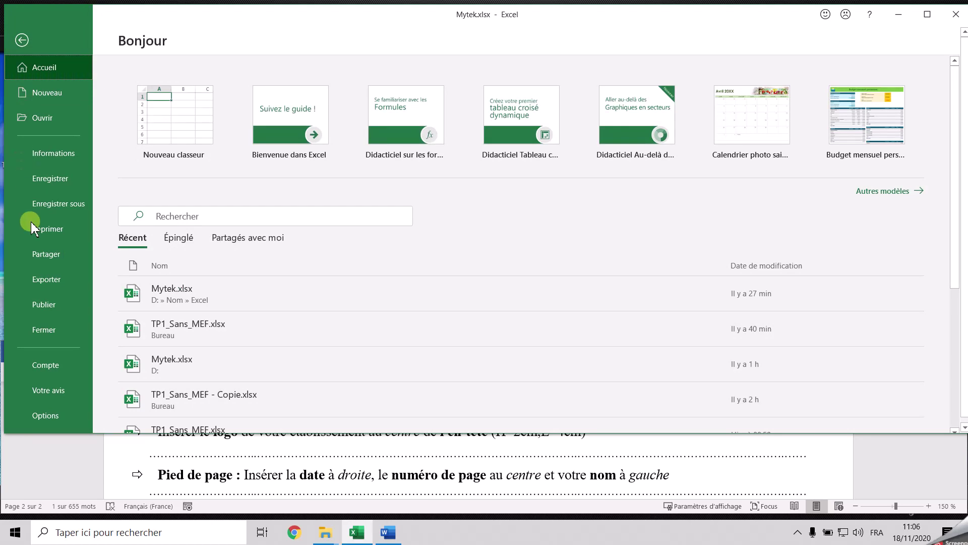
pyautogui.click(48, 231)
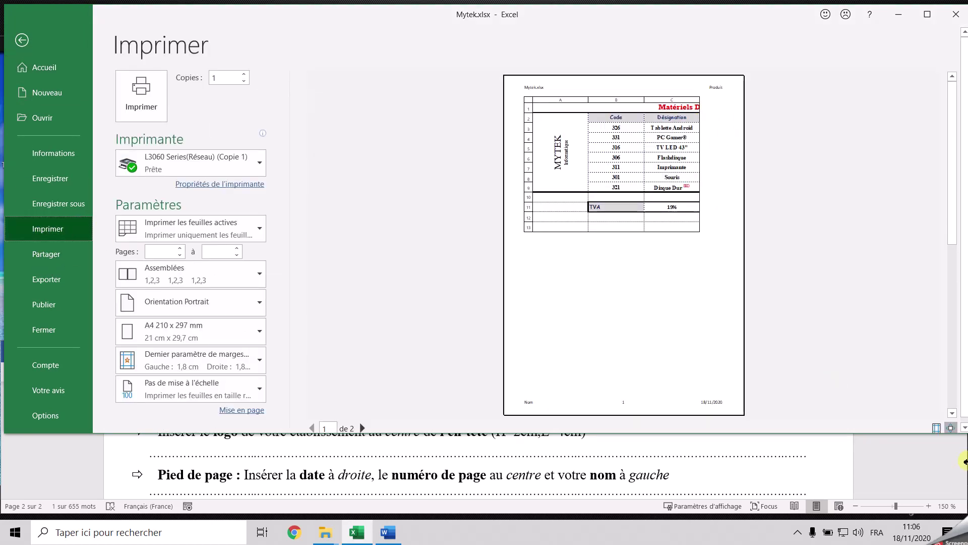
pyautogui.click(952, 427)
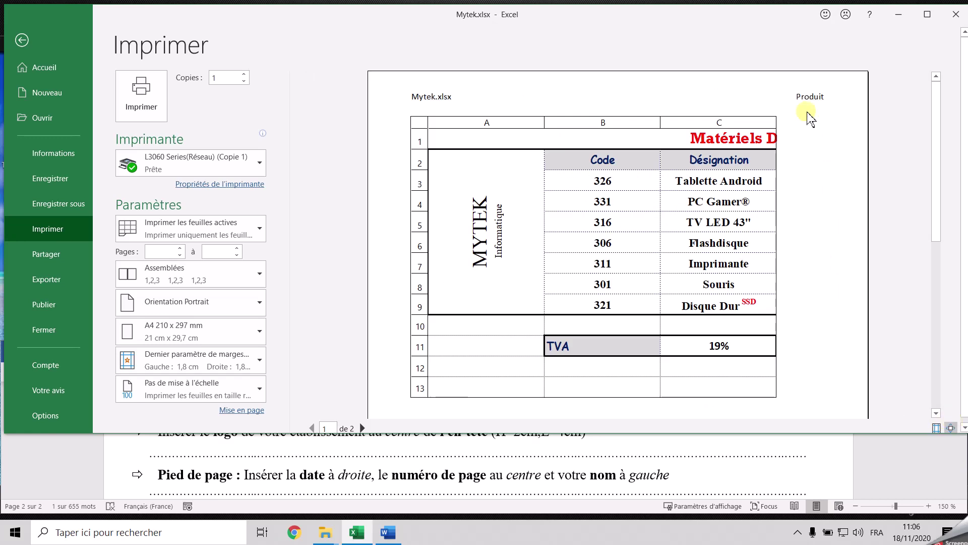
pyautogui.scroll(-1, 786, 295)
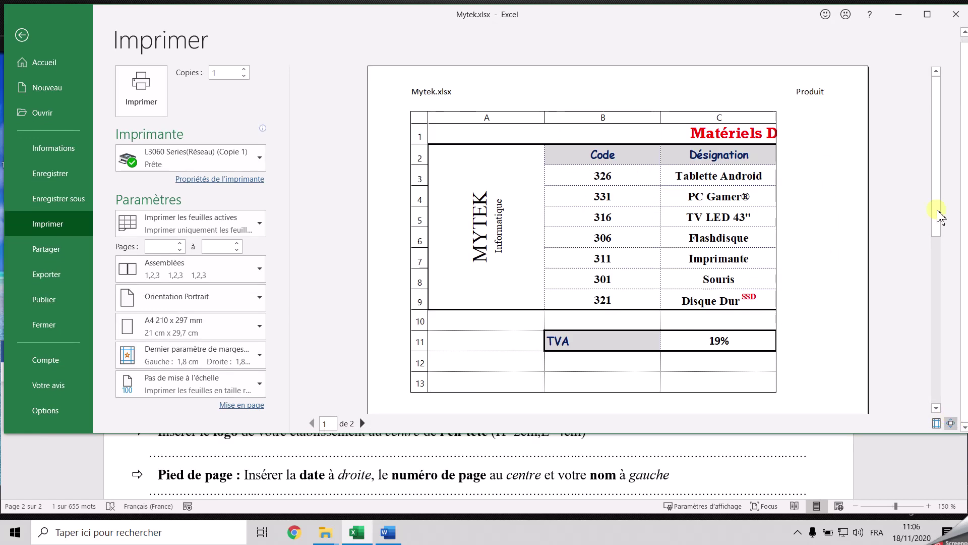
pyautogui.moveTo(937, 212); pyautogui.dragTo(937, 406)
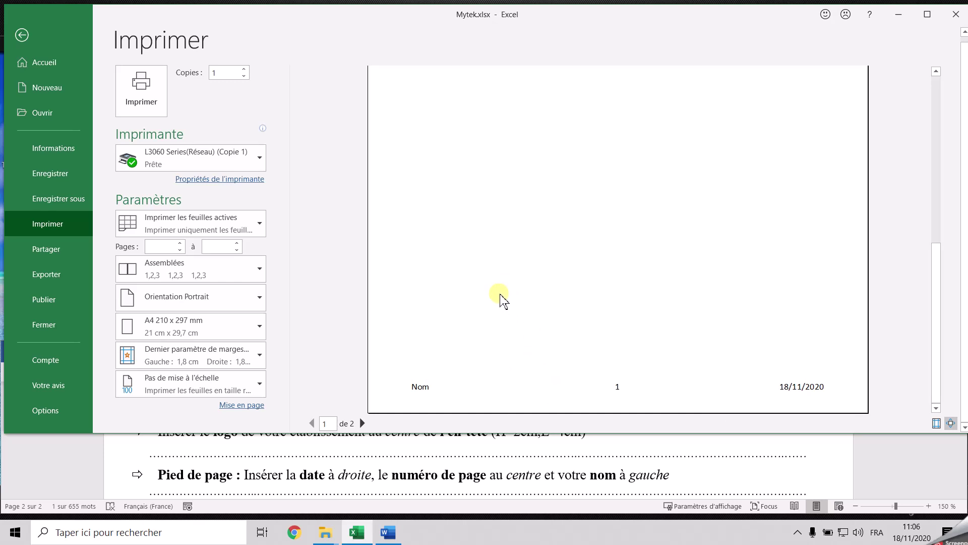
pyautogui.click(20, 33)
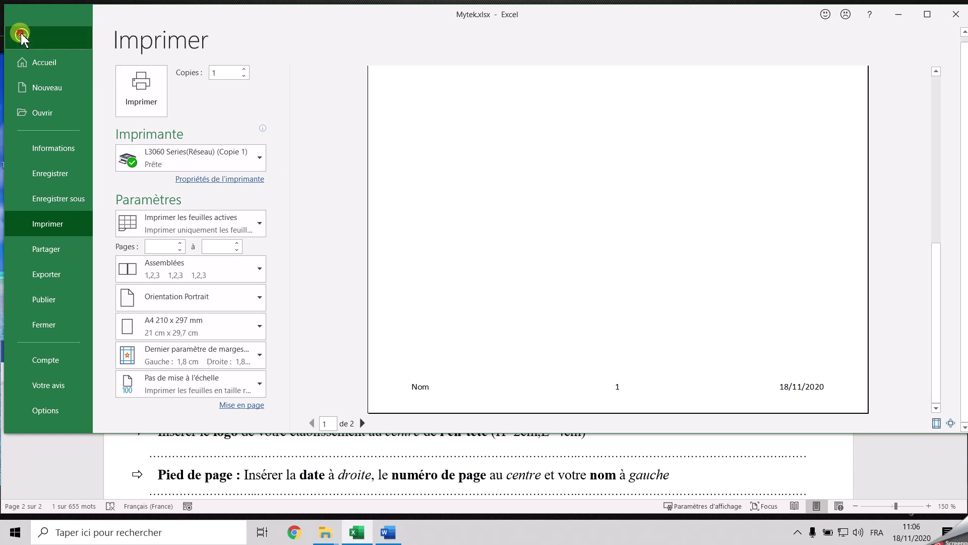
# Set the Haut and Bas margins to 3 cm and centre the table horizontally and vertically on the page, as instruction 27 asks
pyautogui.scroll(-1, 266, 480)
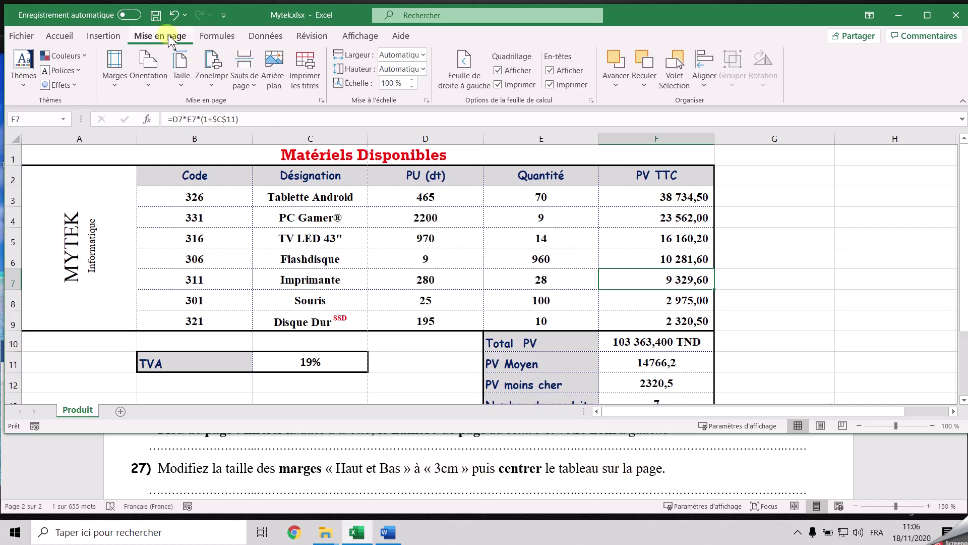
pyautogui.click(115, 68)
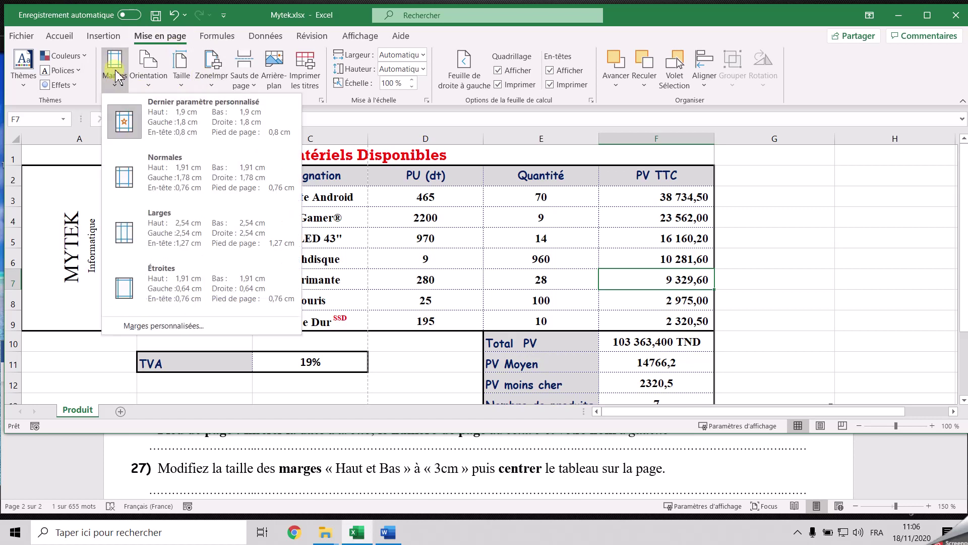
pyautogui.click(164, 327)
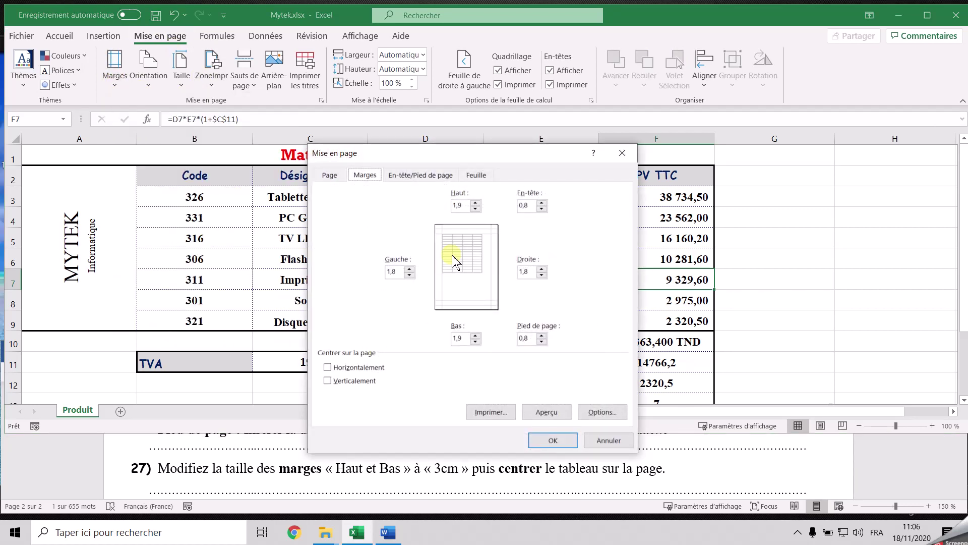
pyautogui.moveTo(465, 206); pyautogui.dragTo(439, 205)
pyautogui.moveTo(463, 337); pyautogui.dragTo(446, 338)
pyautogui.write('3')
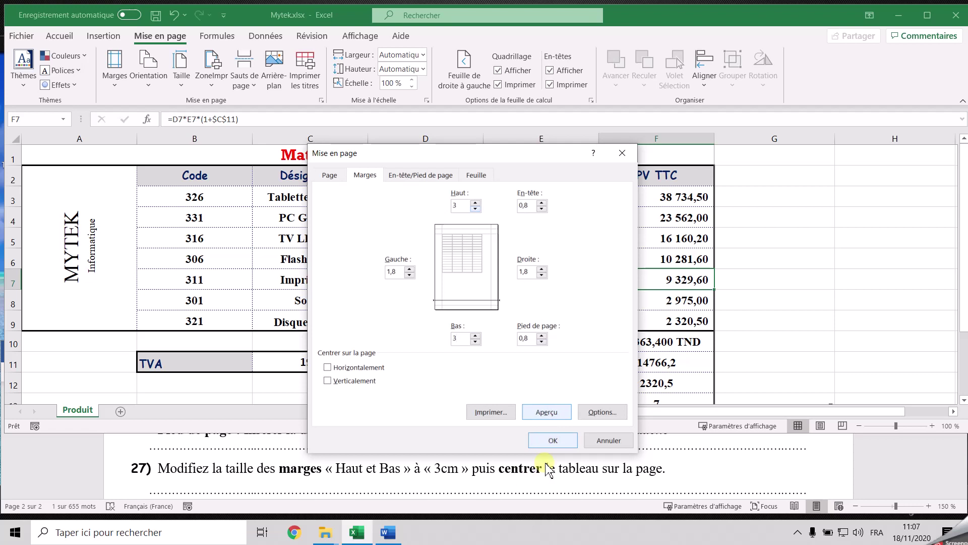
pyautogui.click(329, 367)
pyautogui.click(355, 382)
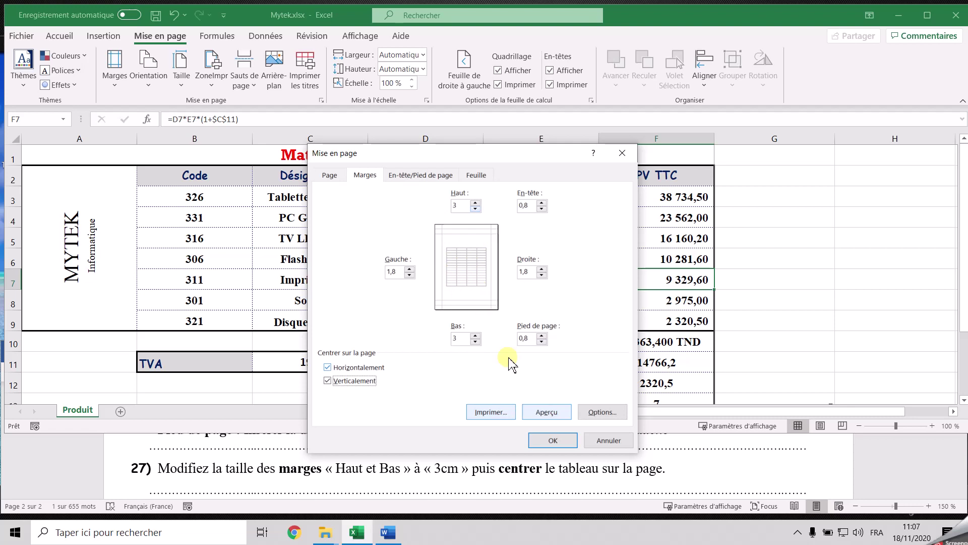
pyautogui.click(552, 440)
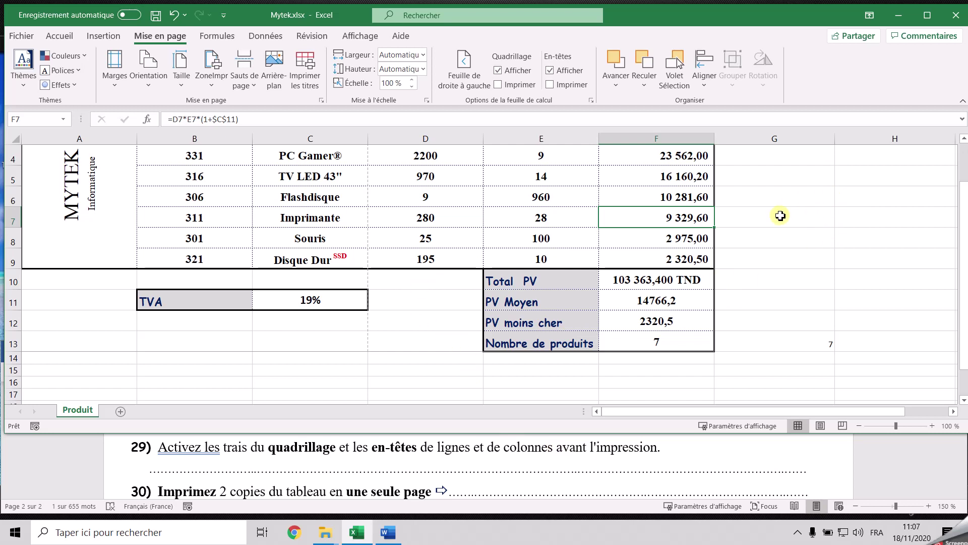
# Enable printing of the gridlines and of the row and column headings, as instruction 29 asks
pyautogui.scroll(1, 569, 229)
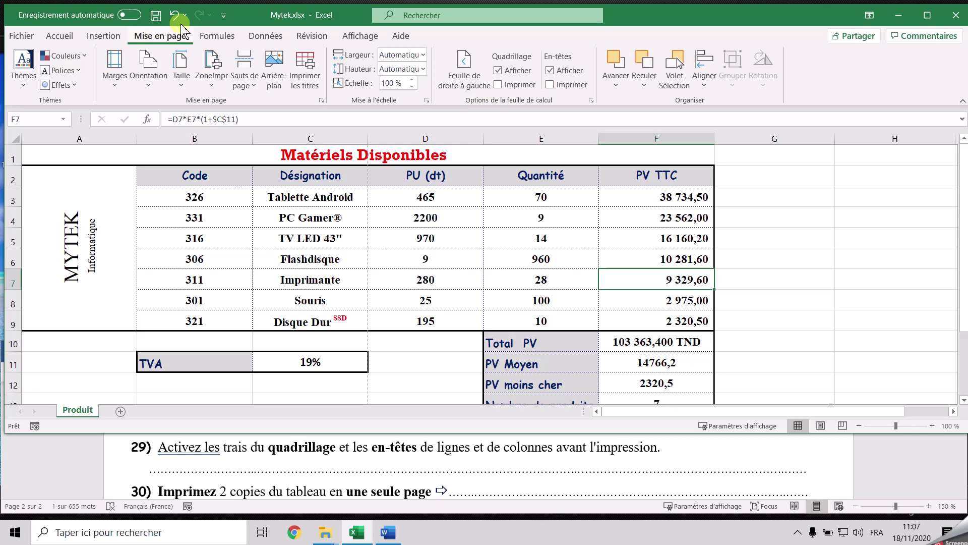
pyautogui.click(500, 83)
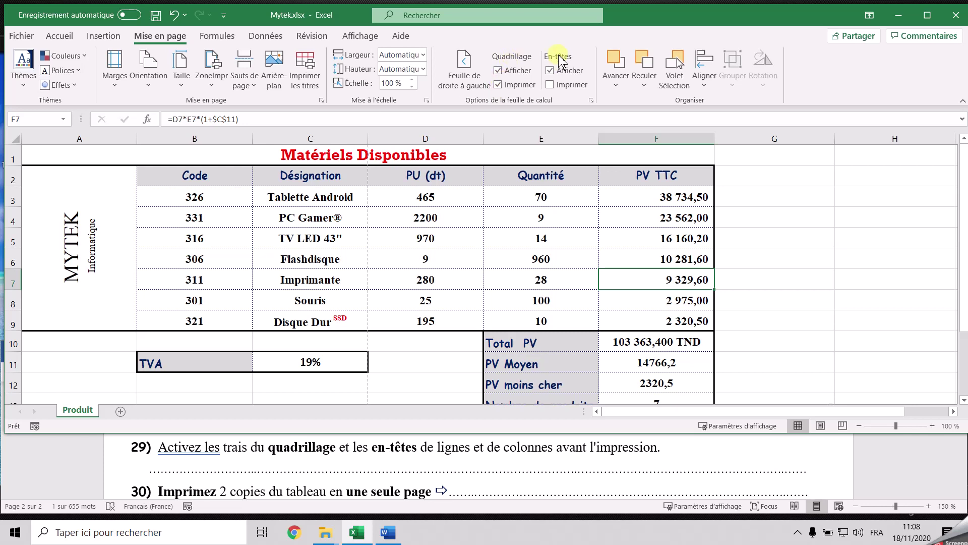
pyautogui.click(561, 86)
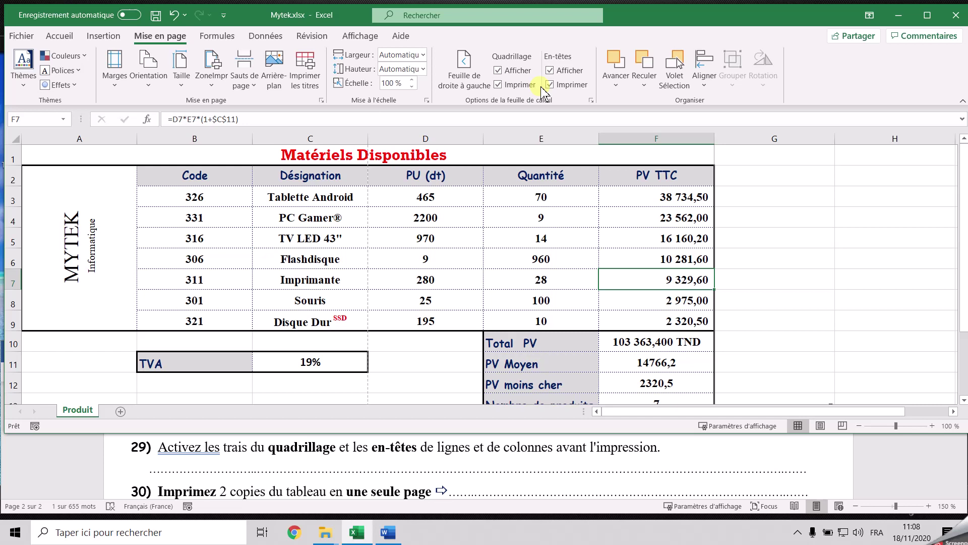
# Check the printed gridlines and row and column headings on page 1 in the print preview, and return to the sheet
pyautogui.hotkey('ctrl', 'p')
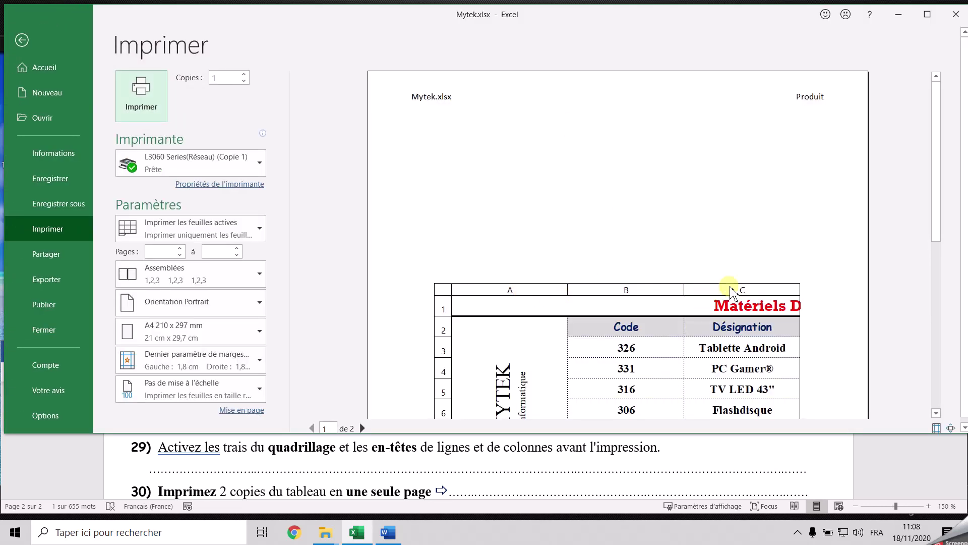
pyautogui.scroll(-1, 569, 366)
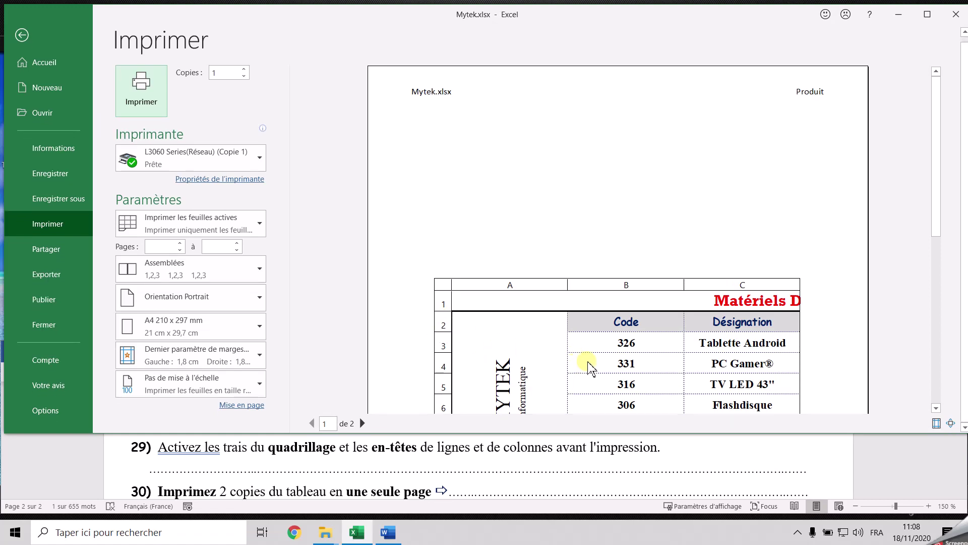
pyautogui.moveTo(933, 222); pyautogui.dragTo(937, 293)
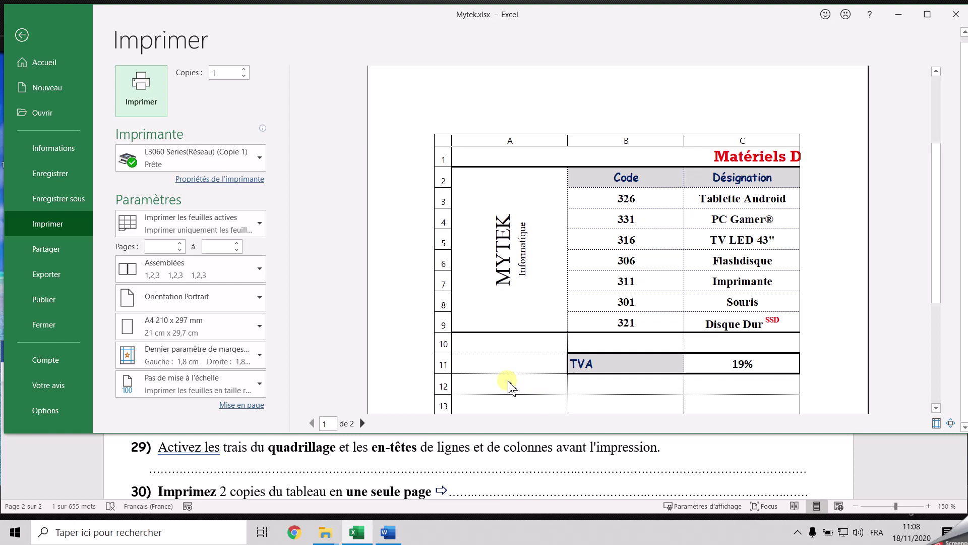
pyautogui.click(22, 35)
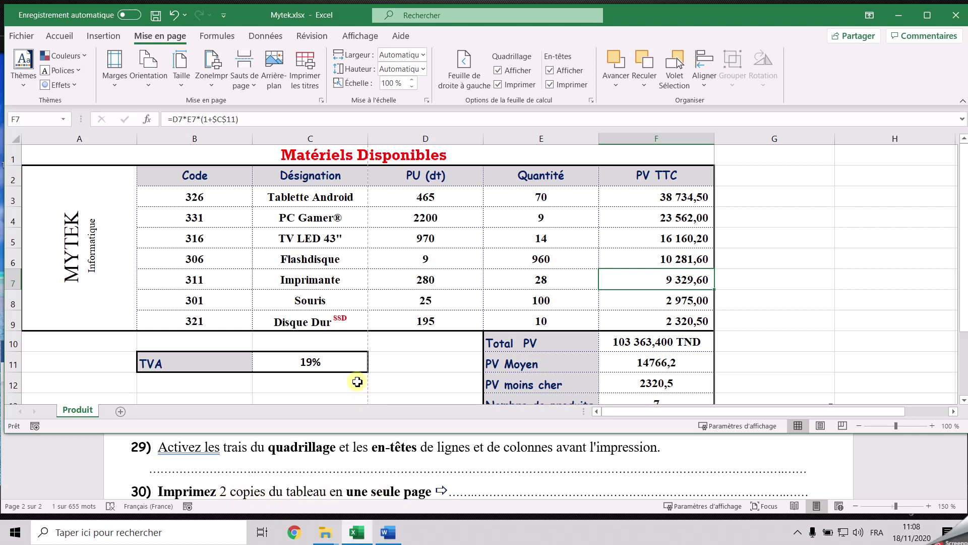
# Scale the printout to fit the sheet on one page (Ajuster la feuille à une page) and check the whole page in the preview
pyautogui.hotkey('ctrl', 'p')
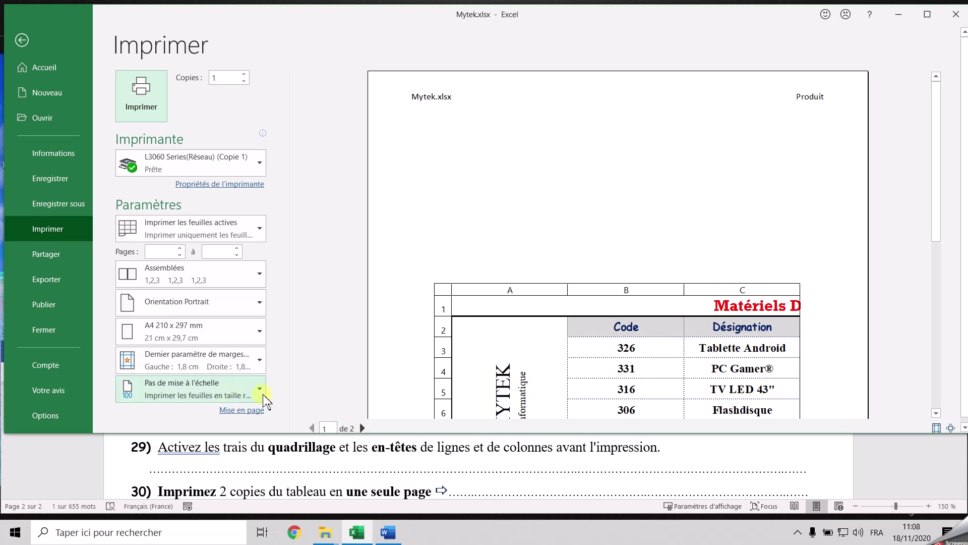
pyautogui.click(214, 398)
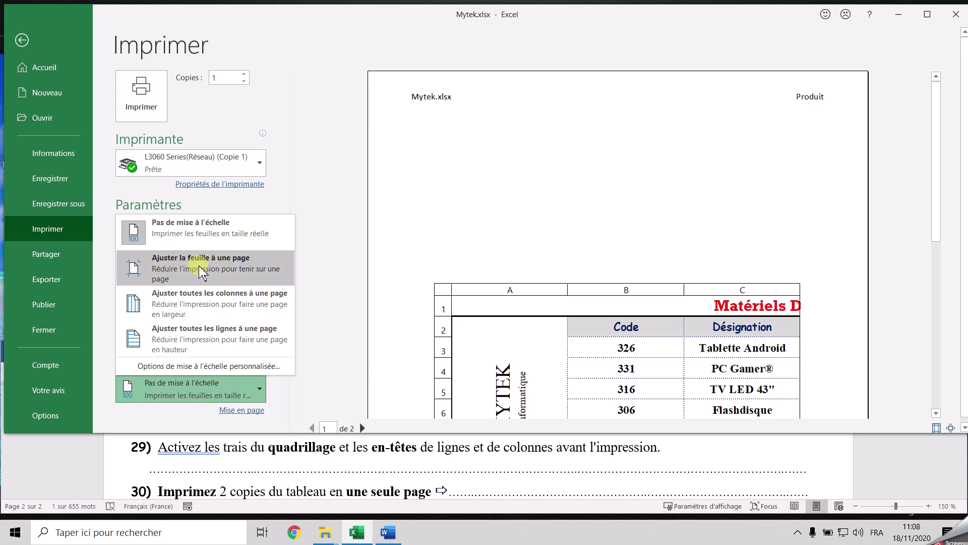
pyautogui.click(186, 269)
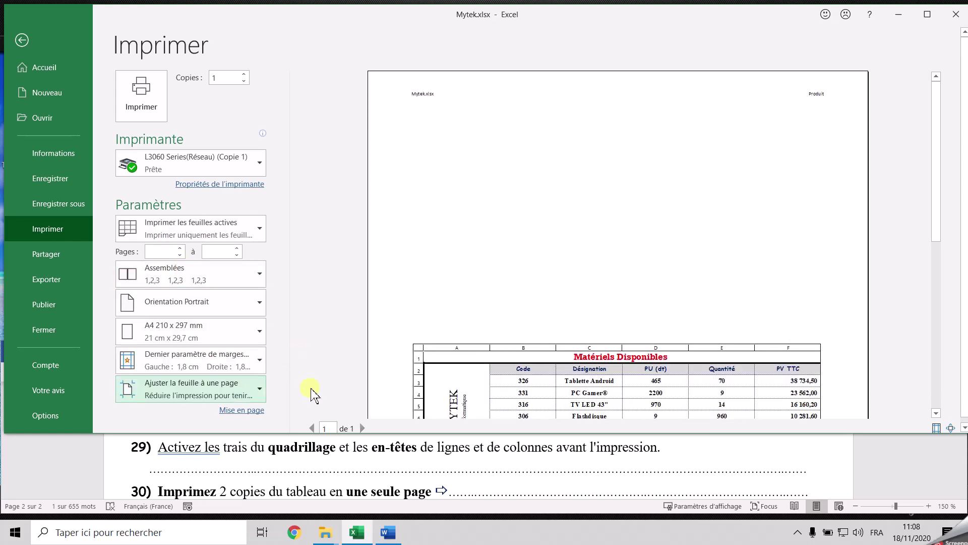
pyautogui.click(951, 428)
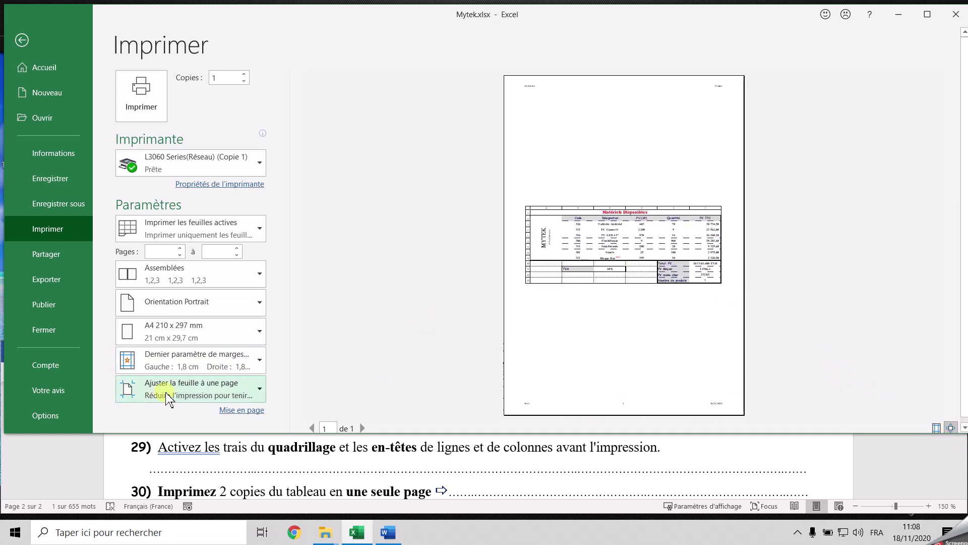
pyautogui.click(22, 40)
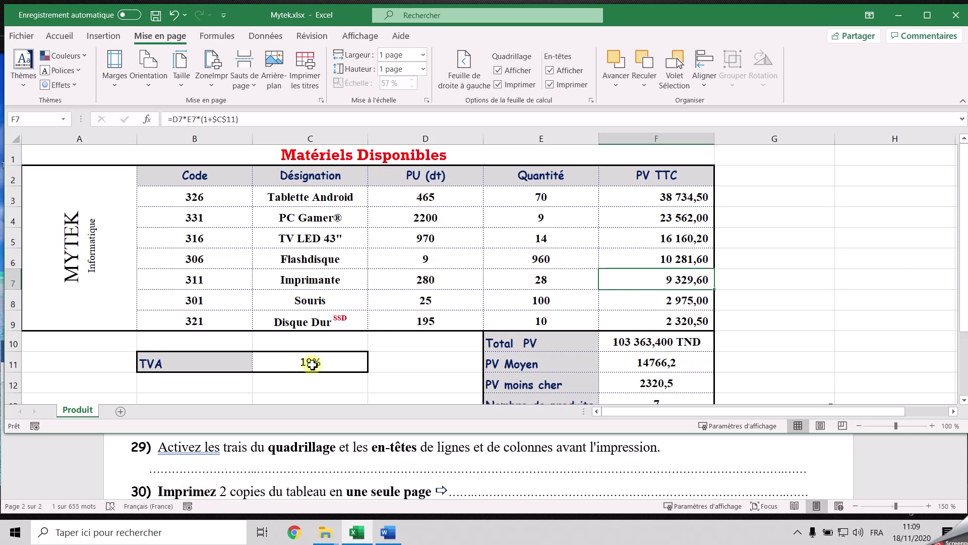
# Export the sheet as a PDF named "Facture" in the Excel working folder, as instruction 31 asks, and look over the published table
pyautogui.scroll(-1, 309, 474)
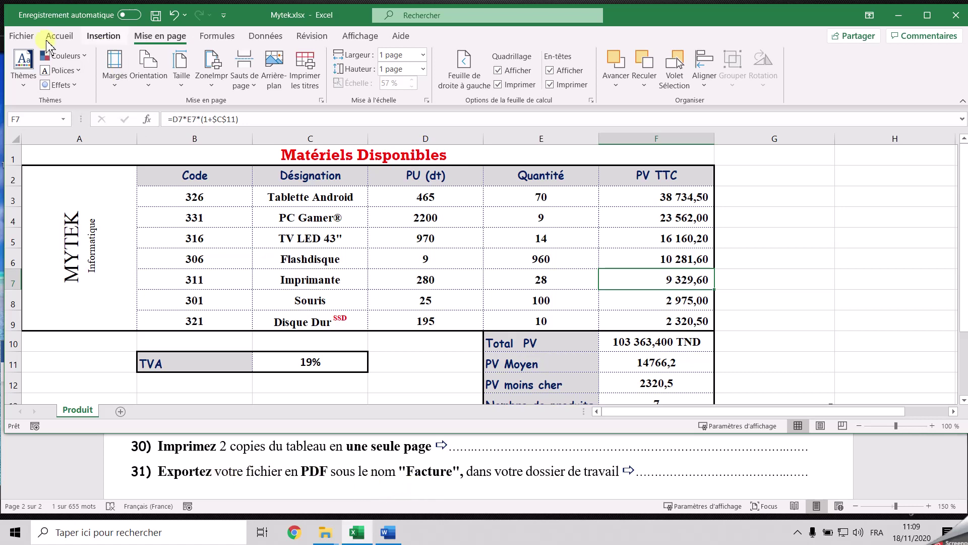
pyautogui.click(21, 36)
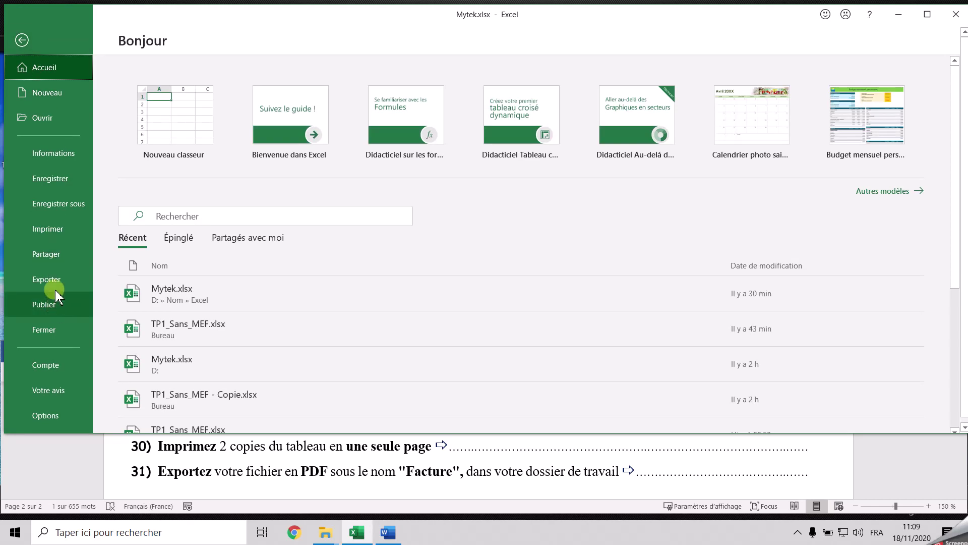
pyautogui.click(50, 280)
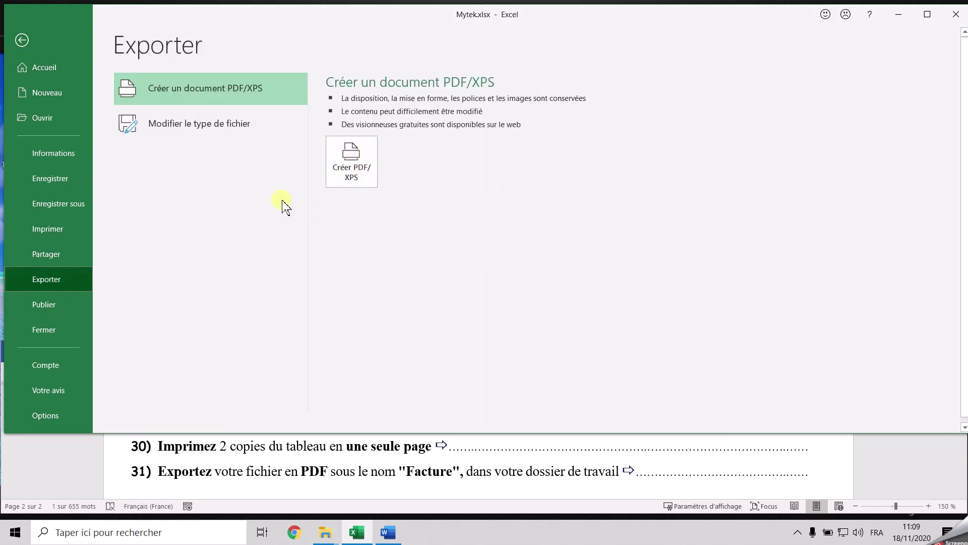
pyautogui.click(340, 171)
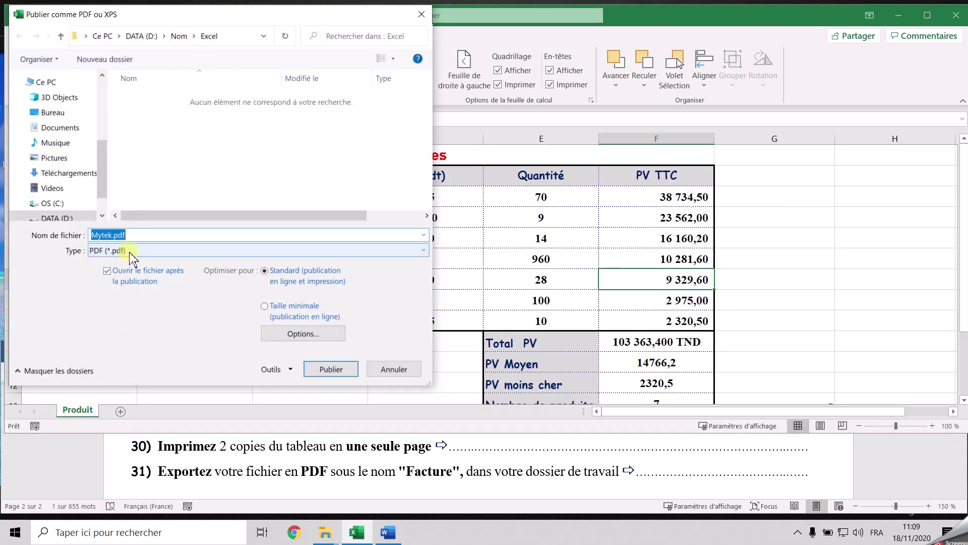
pyautogui.write('Facture')
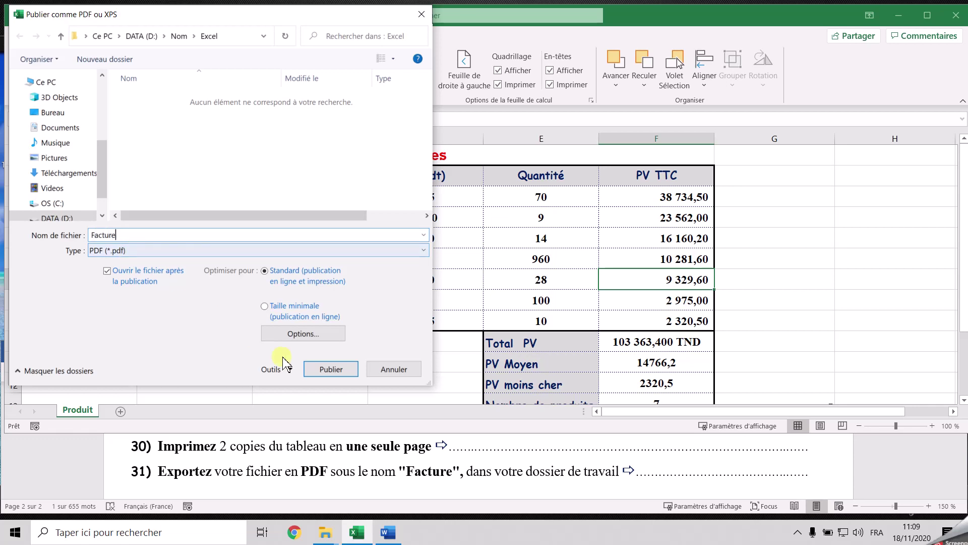
pyautogui.click(333, 370)
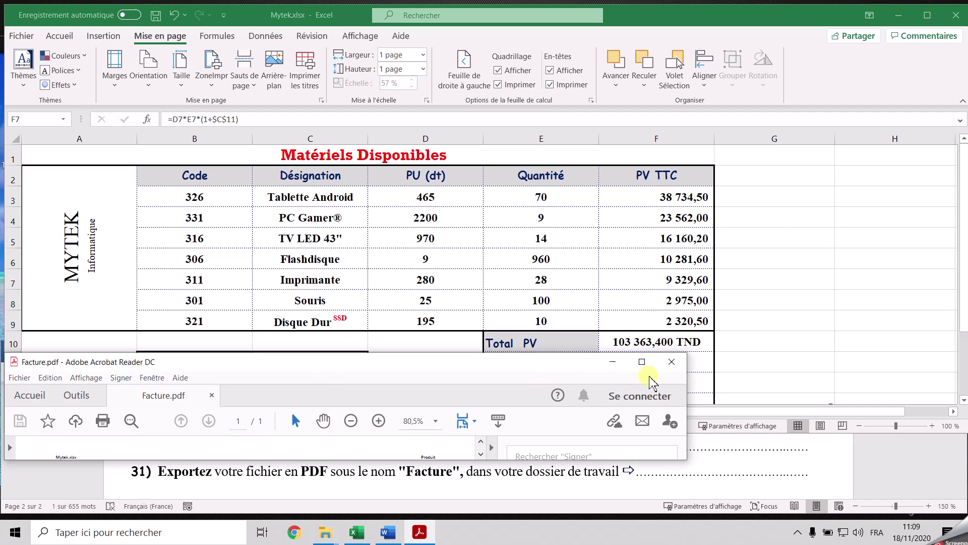
pyautogui.click(642, 363)
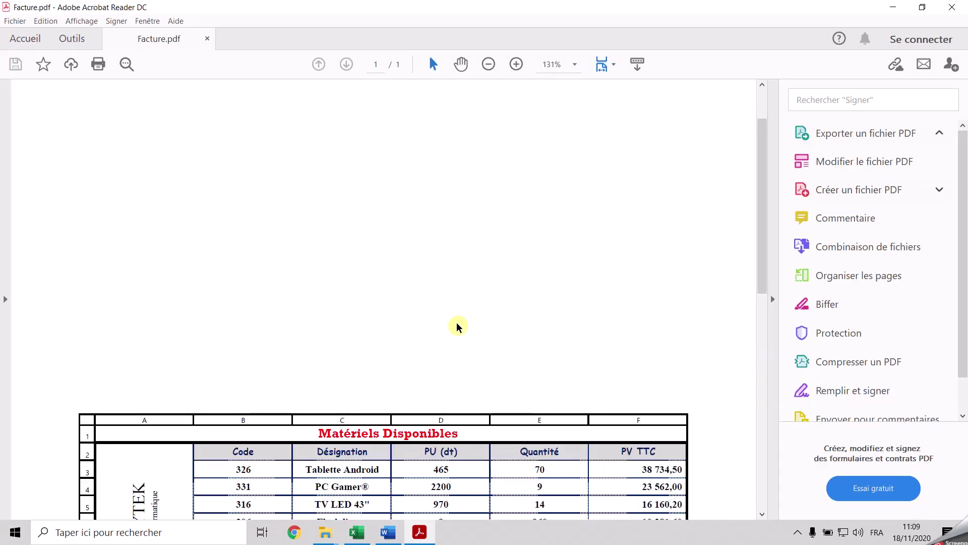
pyautogui.scroll(-5, 458, 327)
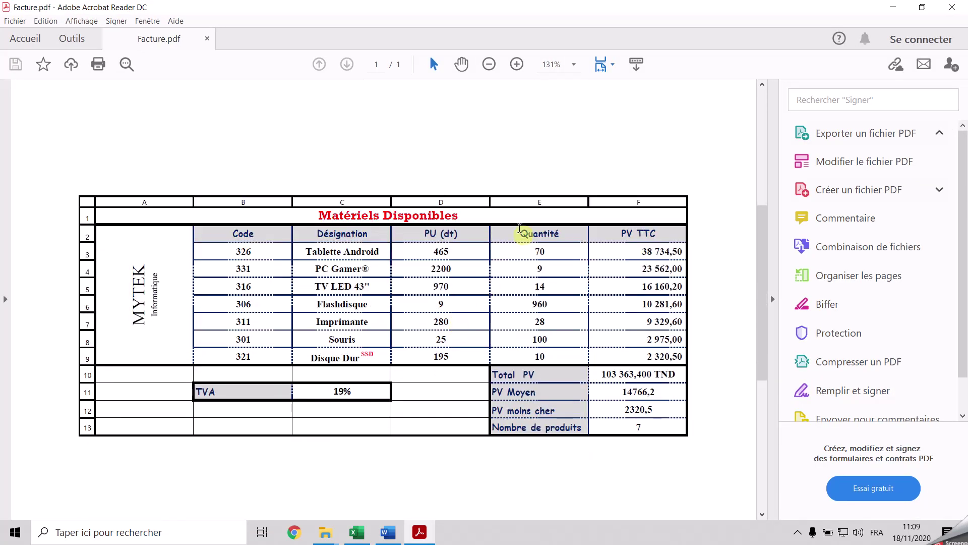